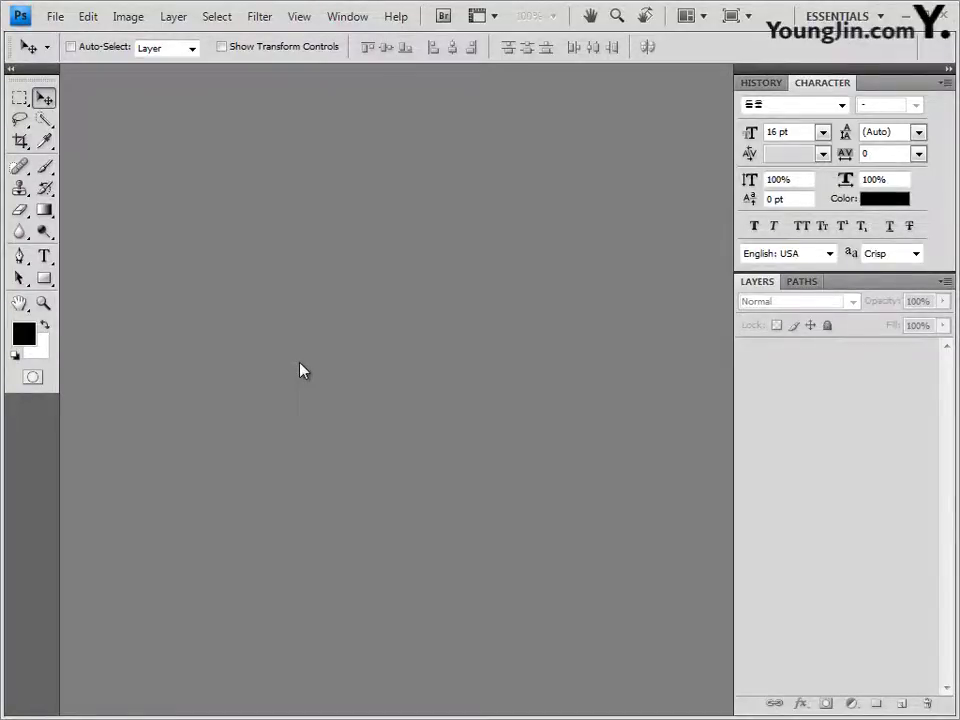
Create a new 400 by 500 pixel document at 72 pixels/inch in RGB Color with a white background
key("ctrl+n")
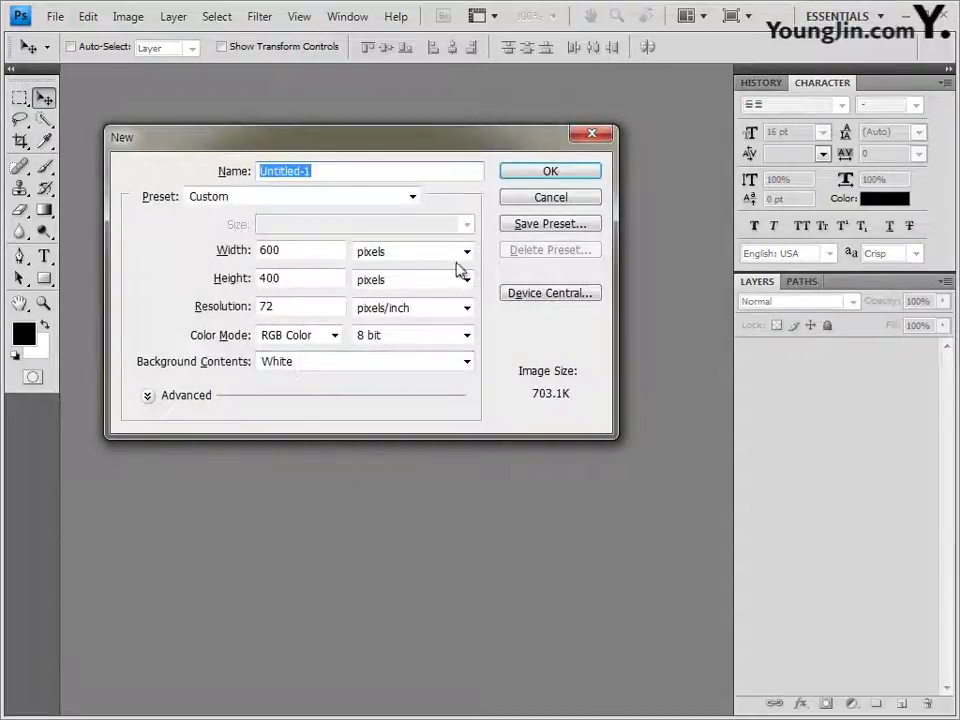
left_click(313, 250)
type("400")
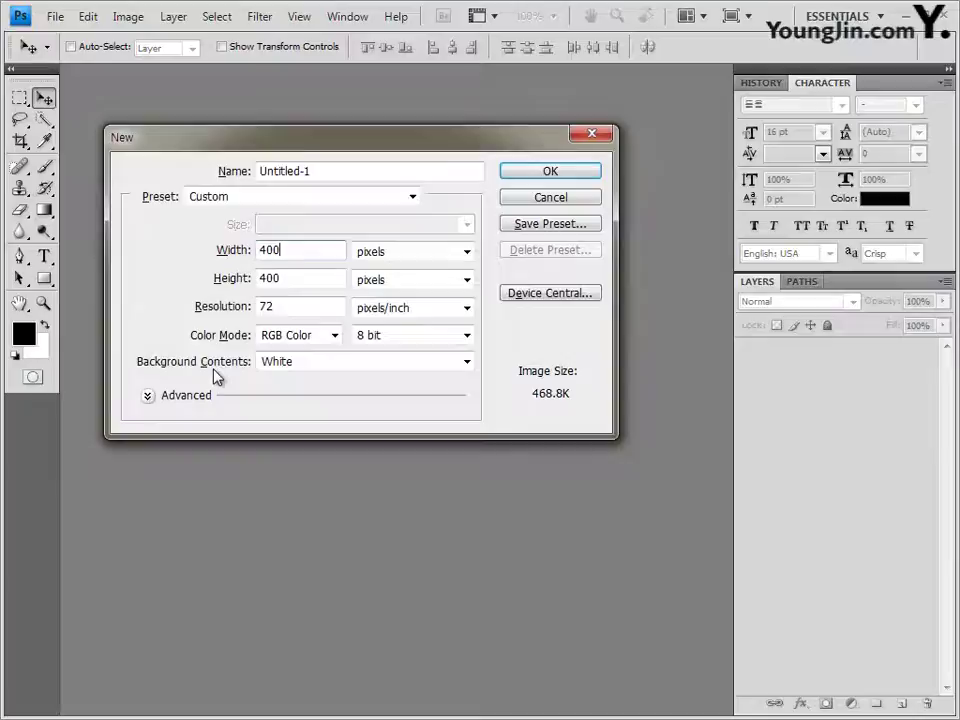
key("Tab")
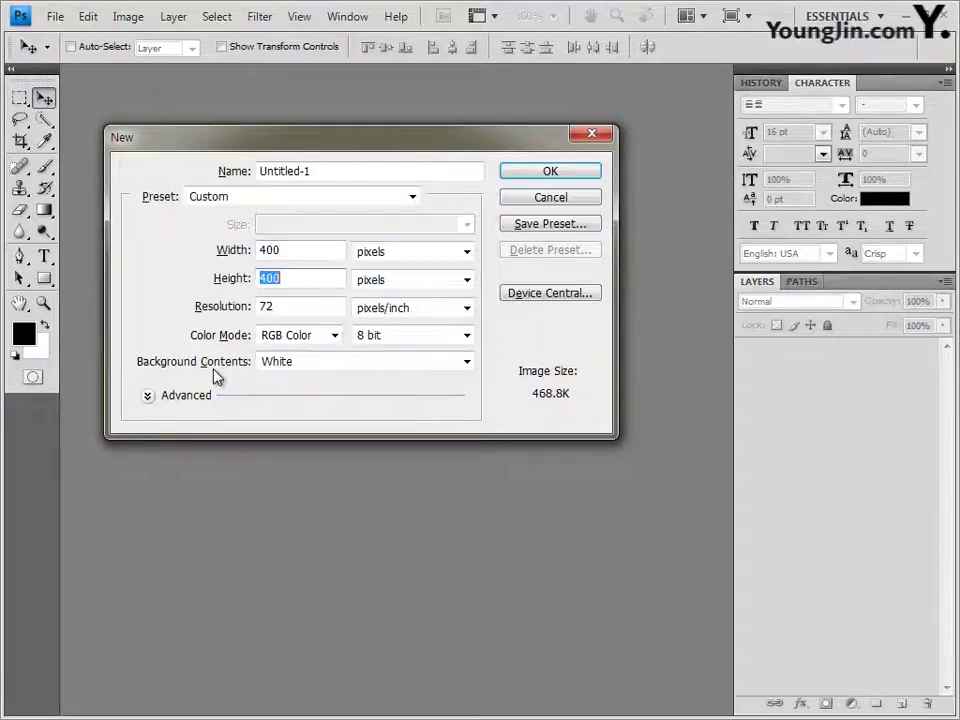
type("500")
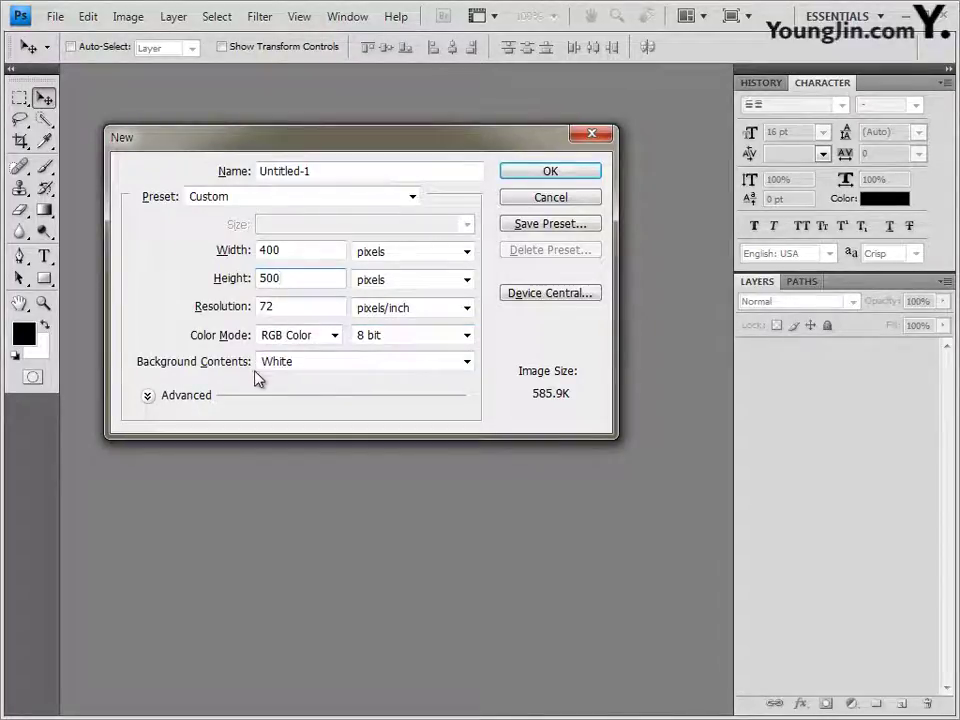
left_click(578, 177)
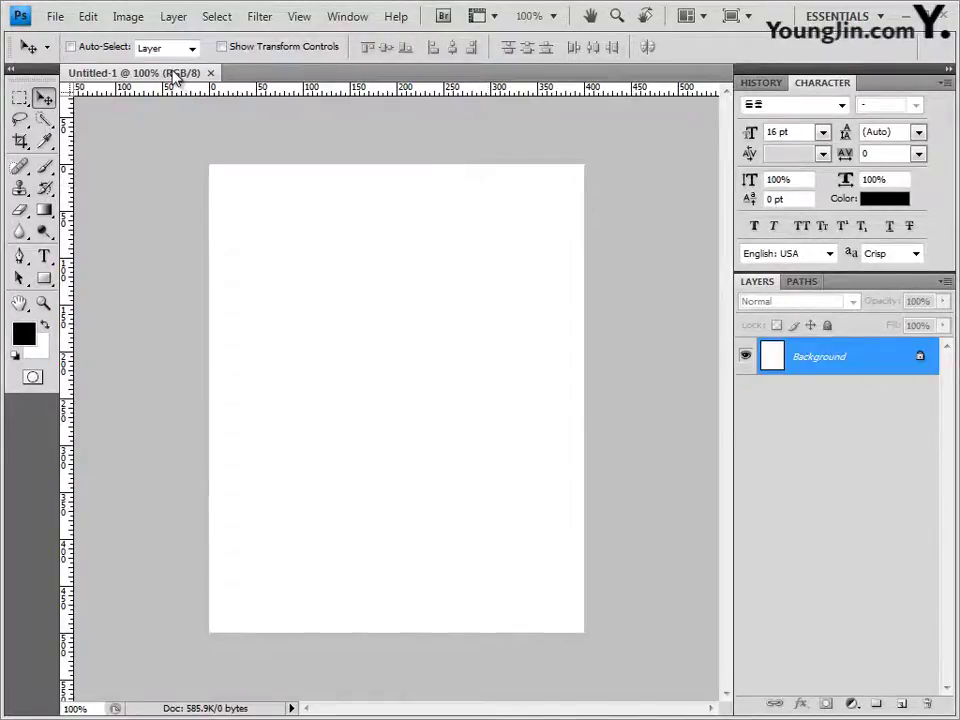
Float the blank document in its own window and add horizontal and vertical guides every 100 pixels
left_click_drag(174, 77, 228, 131)
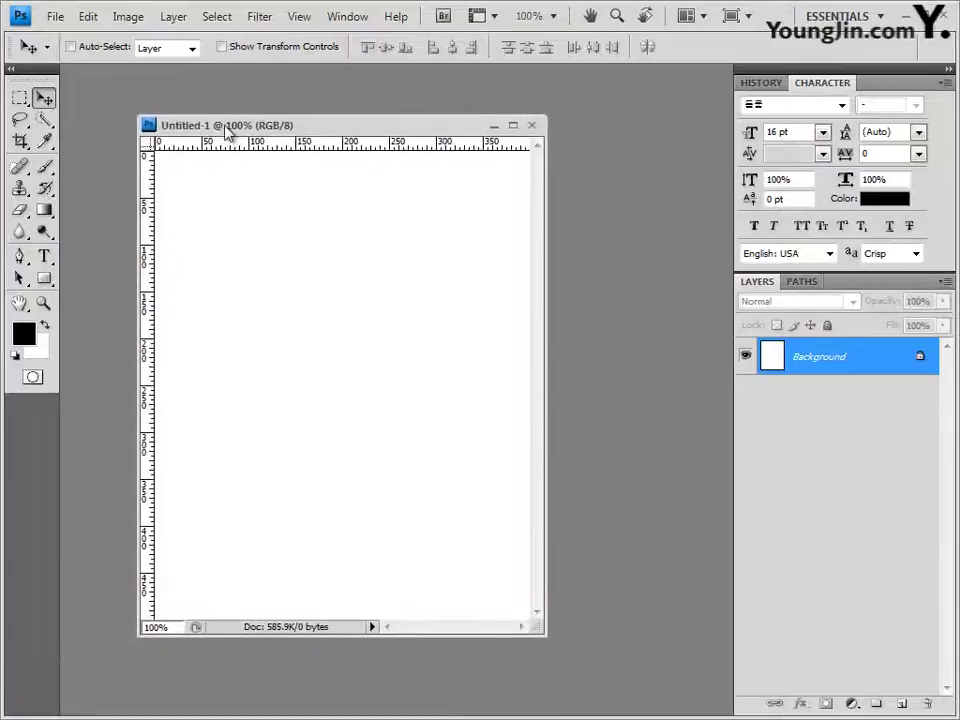
right_click(229, 146)
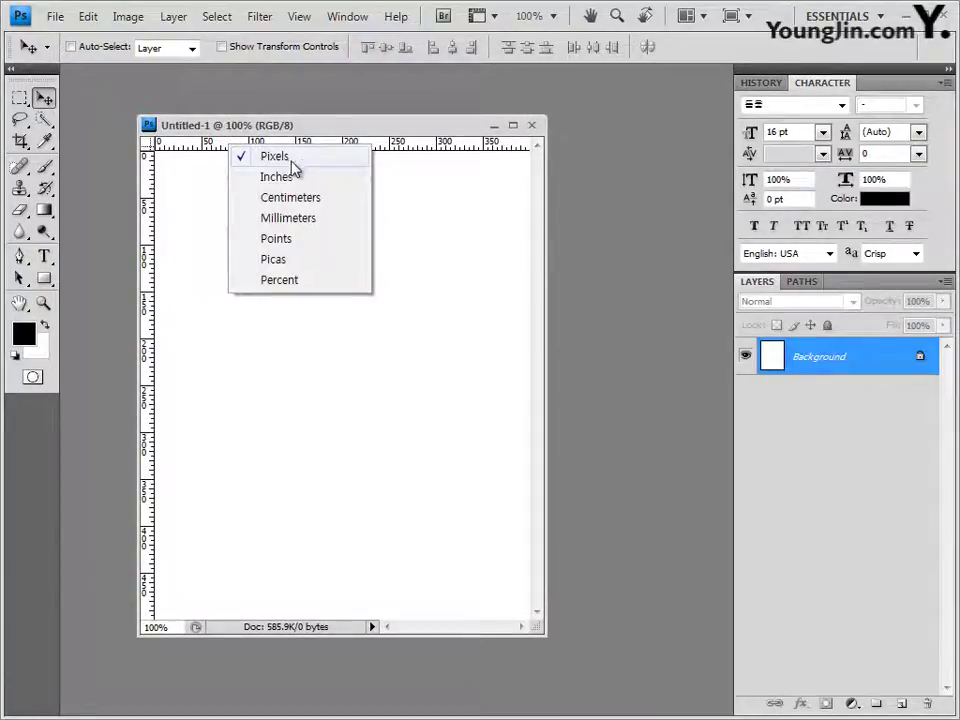
left_click(219, 146)
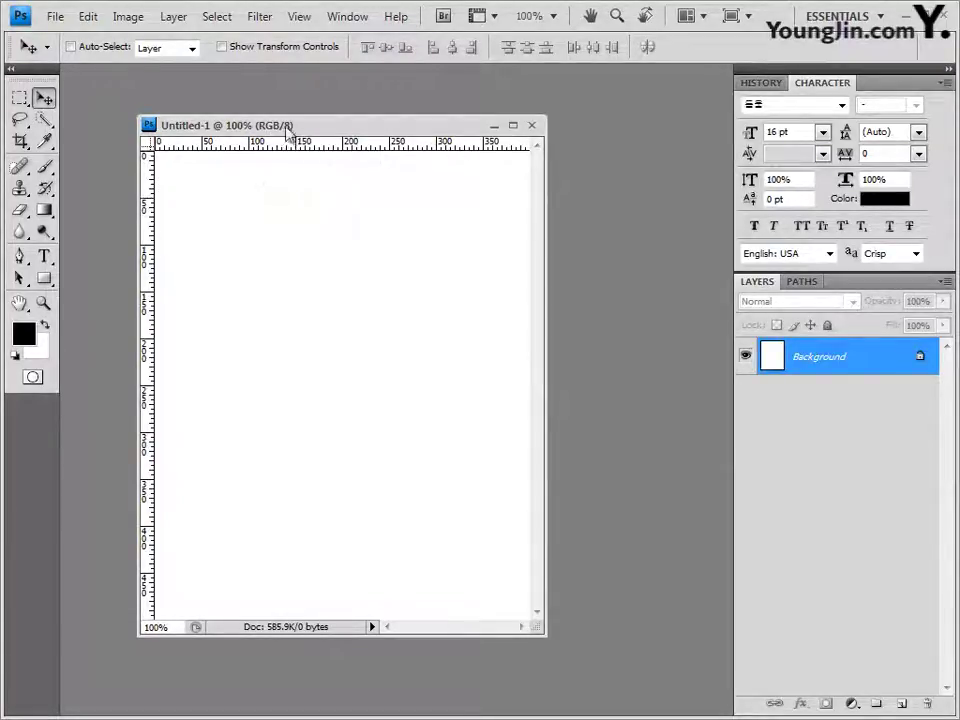
key("F2")
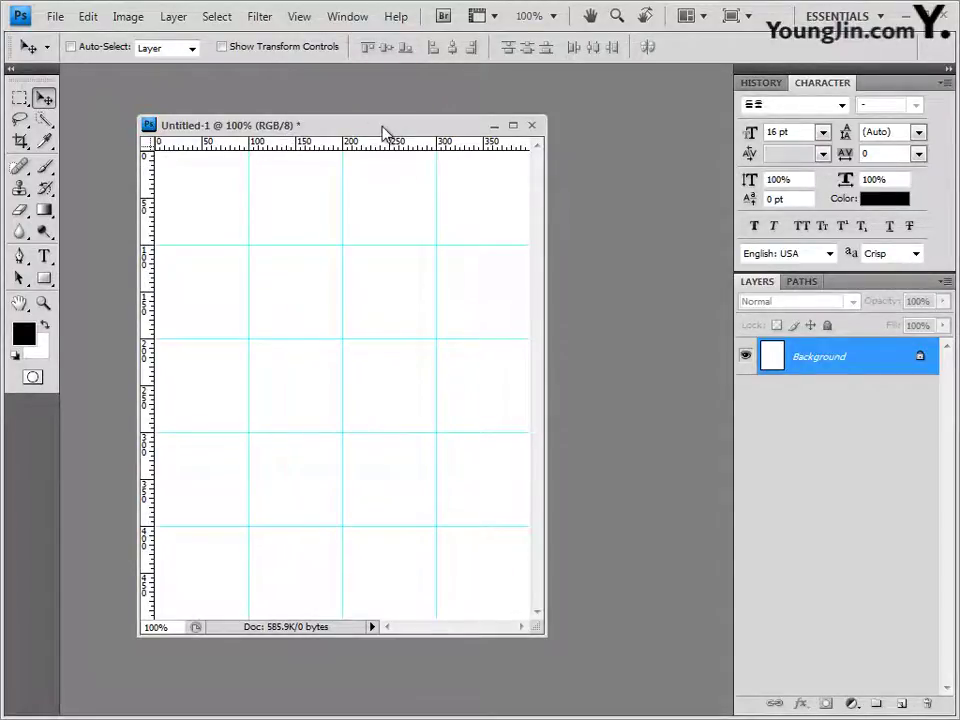
left_click_drag(384, 127, 363, 122)
Save the document in Photoshop format as 1 in the GTQ folder
left_click(52, 16)
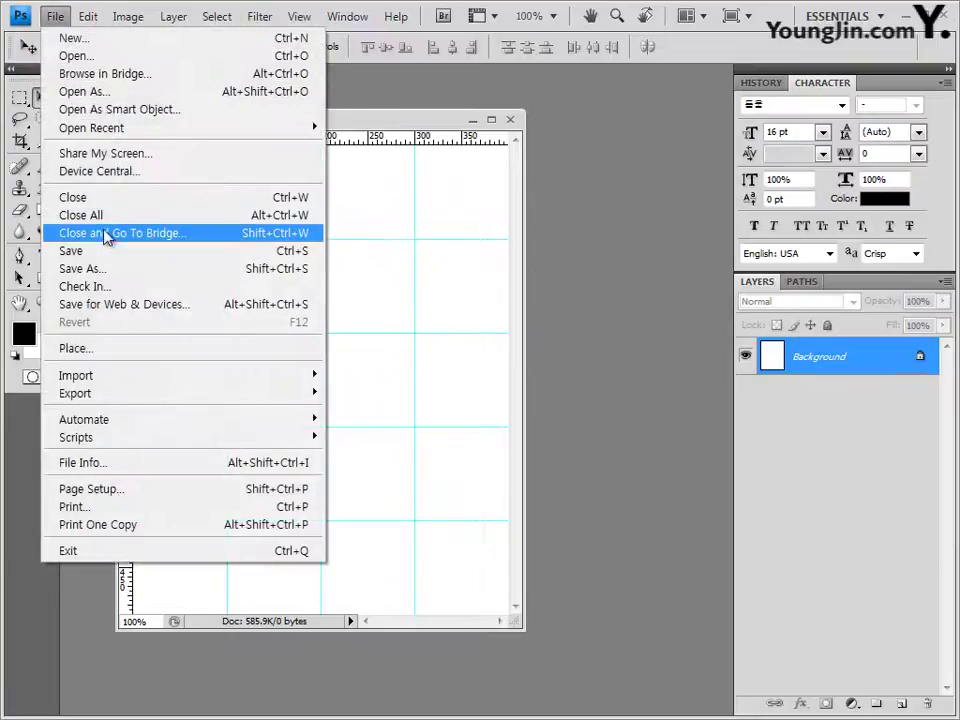
left_click(107, 250)
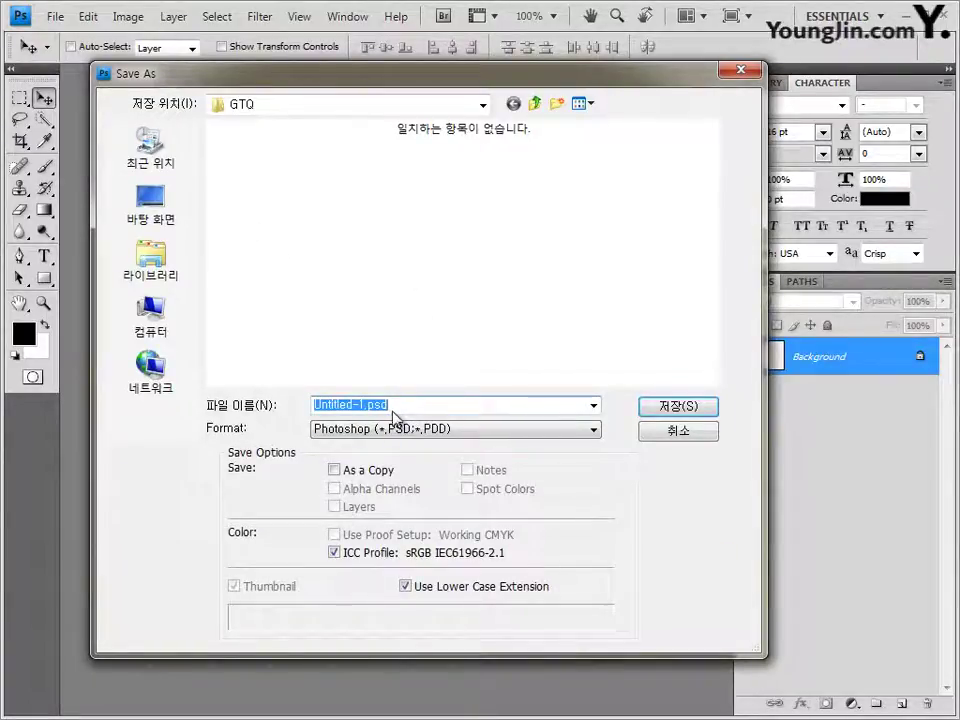
type("1")
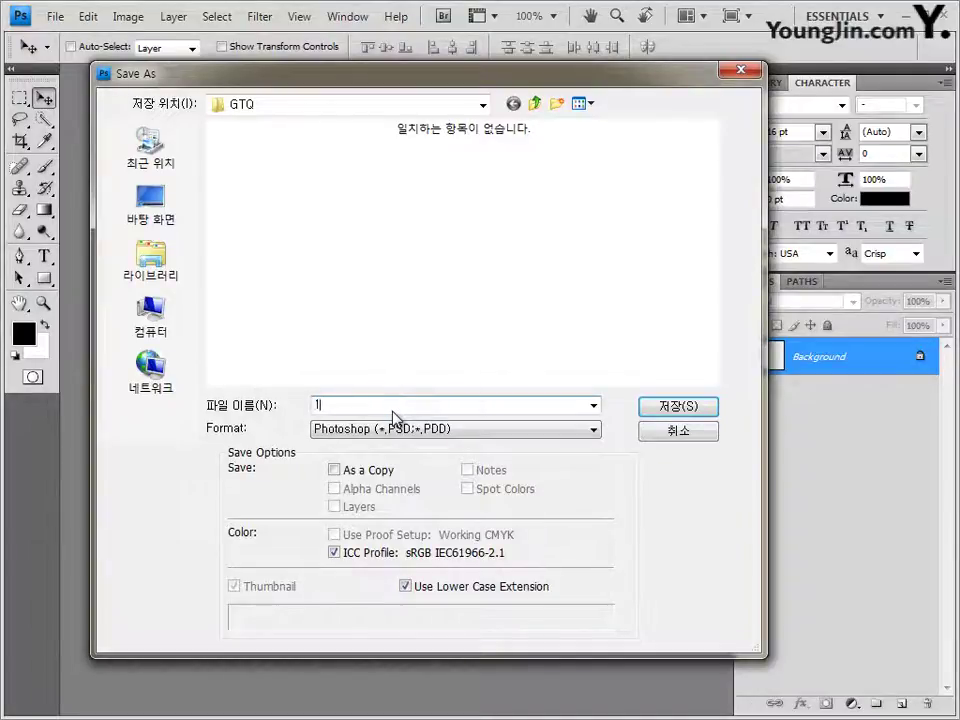
left_click(680, 406)
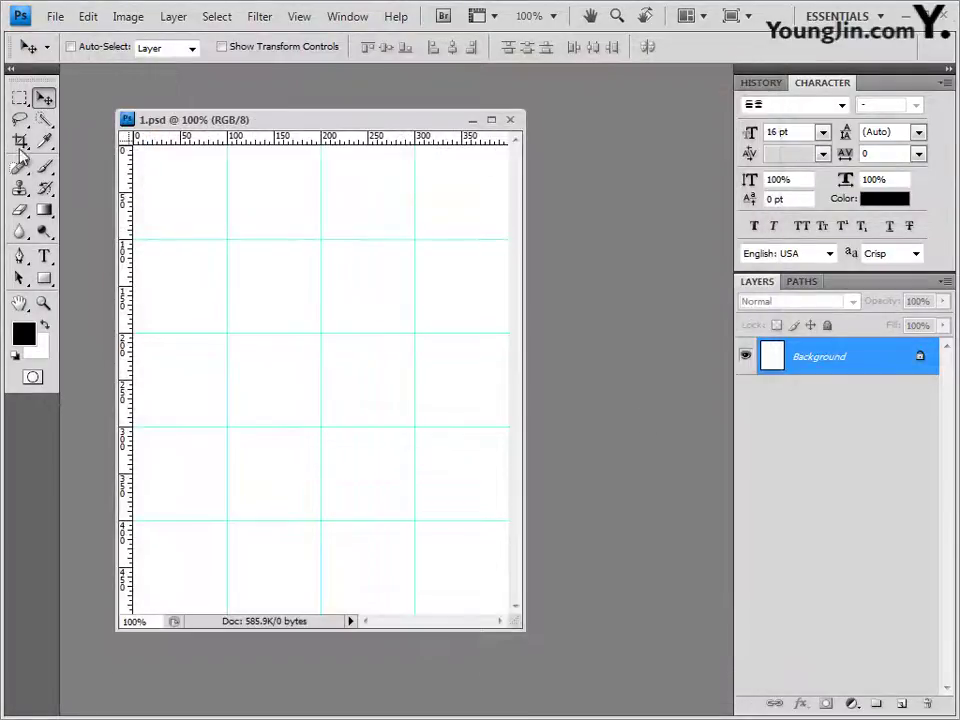
Switch to the file explorer and open 1급-1.jpg from the 기출문제02 folder in Photoshop
left_click_drag(292, 125, 334, 124)
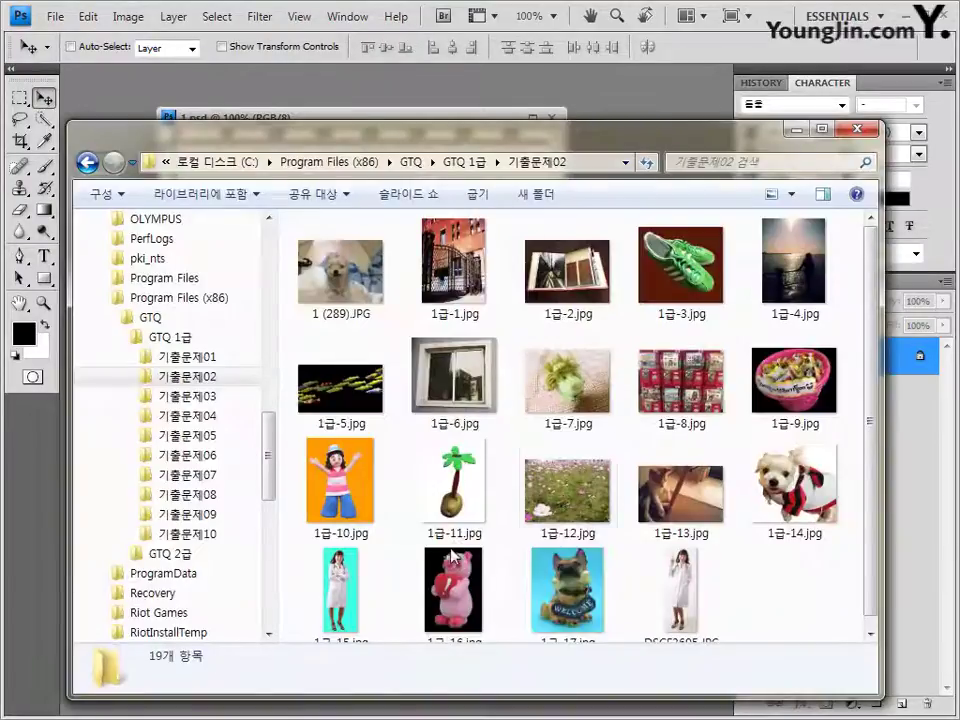
key("alt+Tab")
left_click_drag(504, 152, 513, 120)
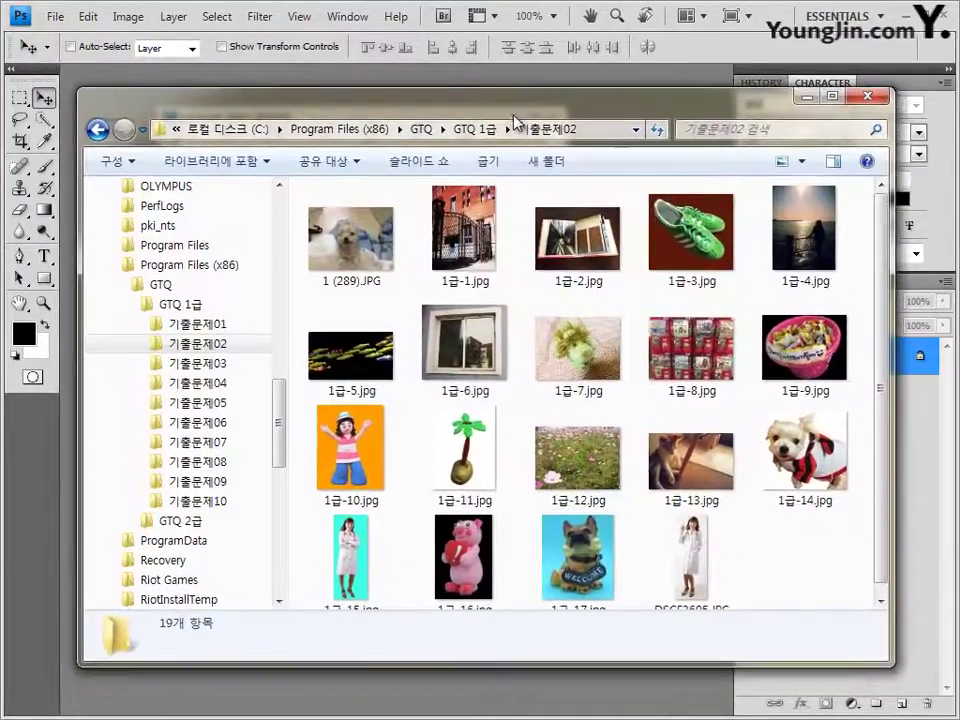
left_click(596, 133)
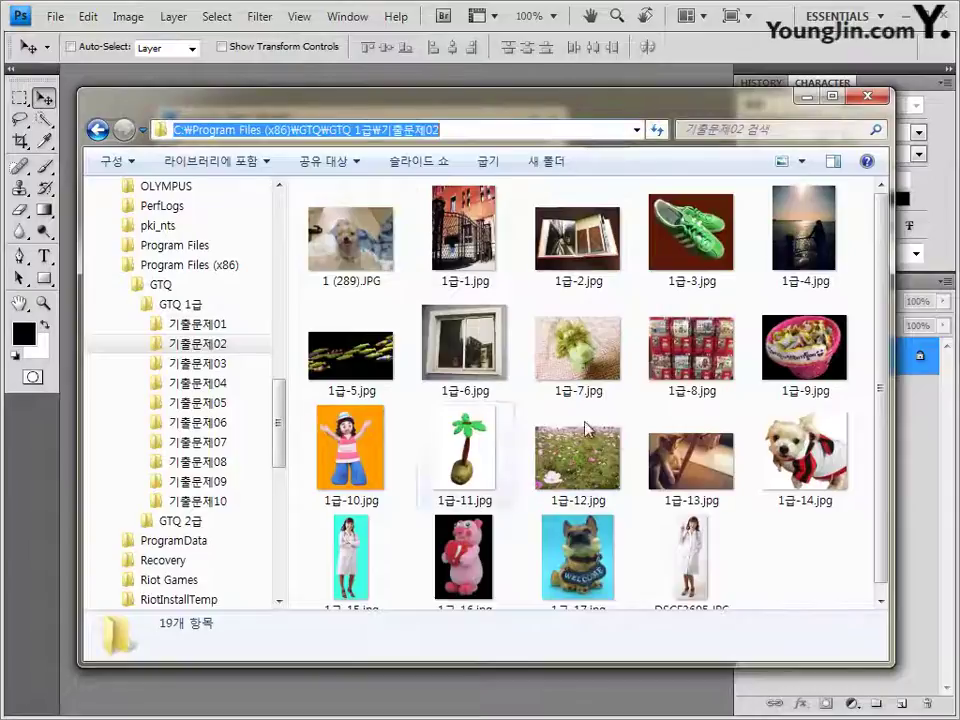
left_click(786, 551)
left_click_drag(410, 117, 410, 168)
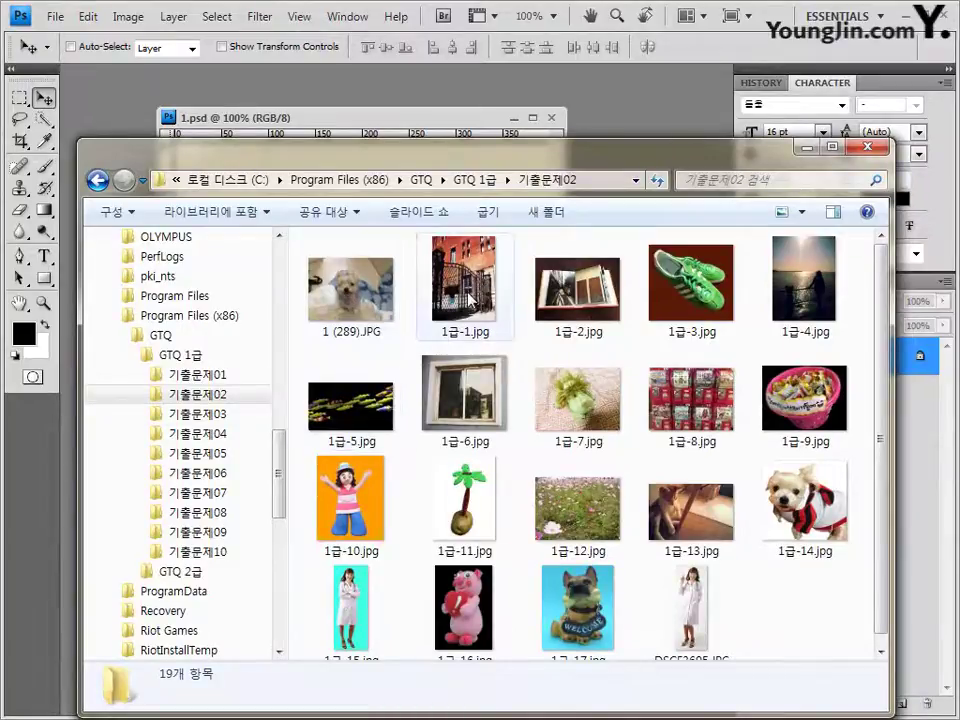
left_click_drag(471, 298, 653, 114)
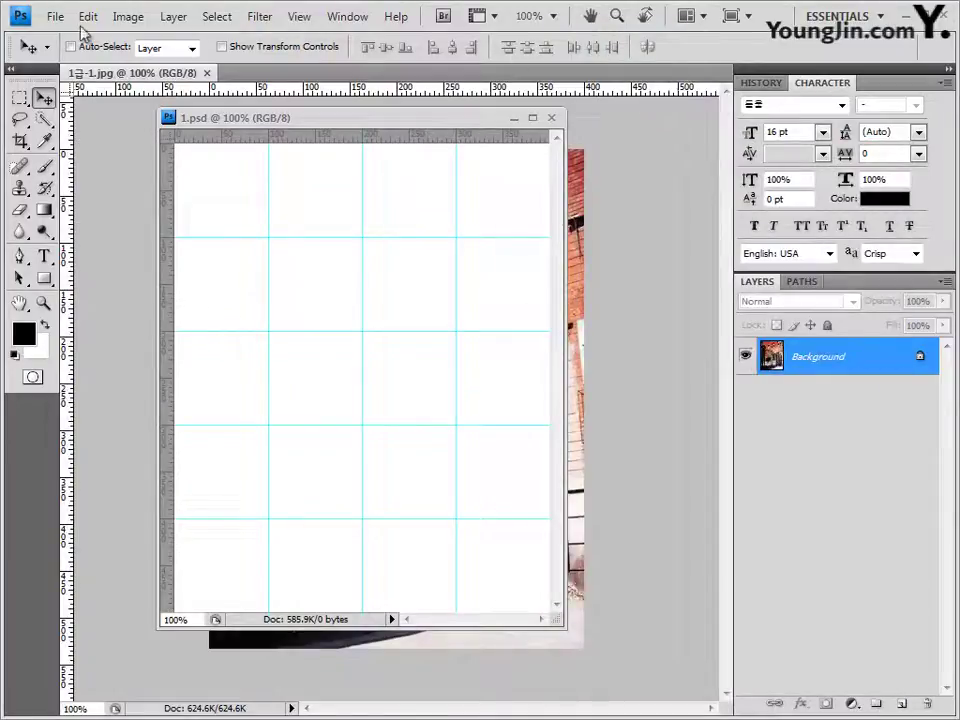
Copy the entire 1급-1.jpg image, close it, and paste it into 1.psd as a new layer
left_click_drag(100, 72, 179, 183)
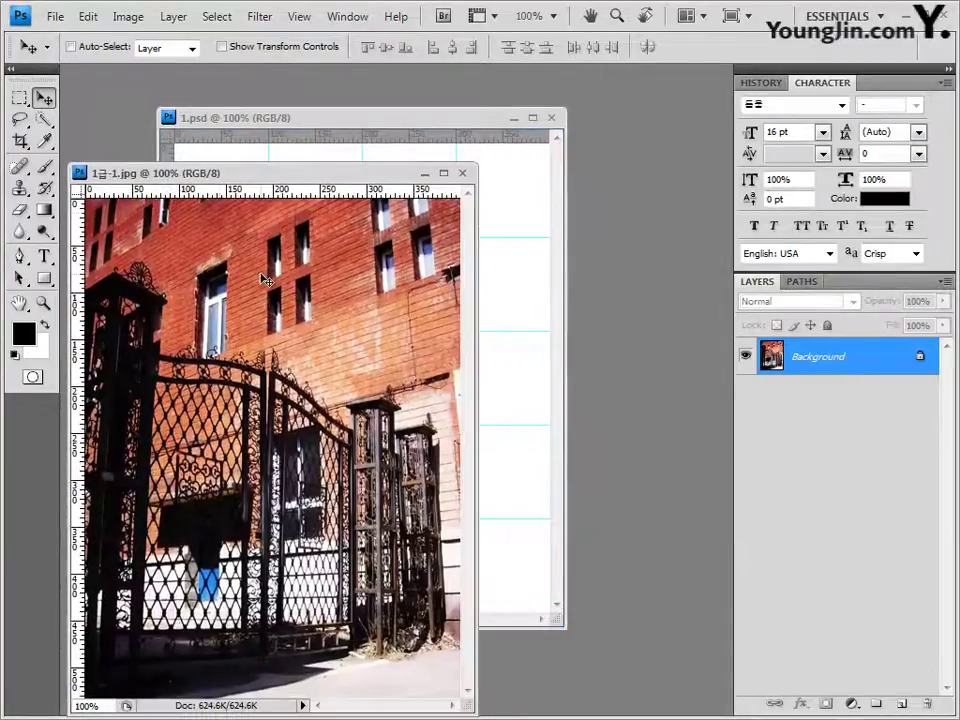
key("ctrl+a")
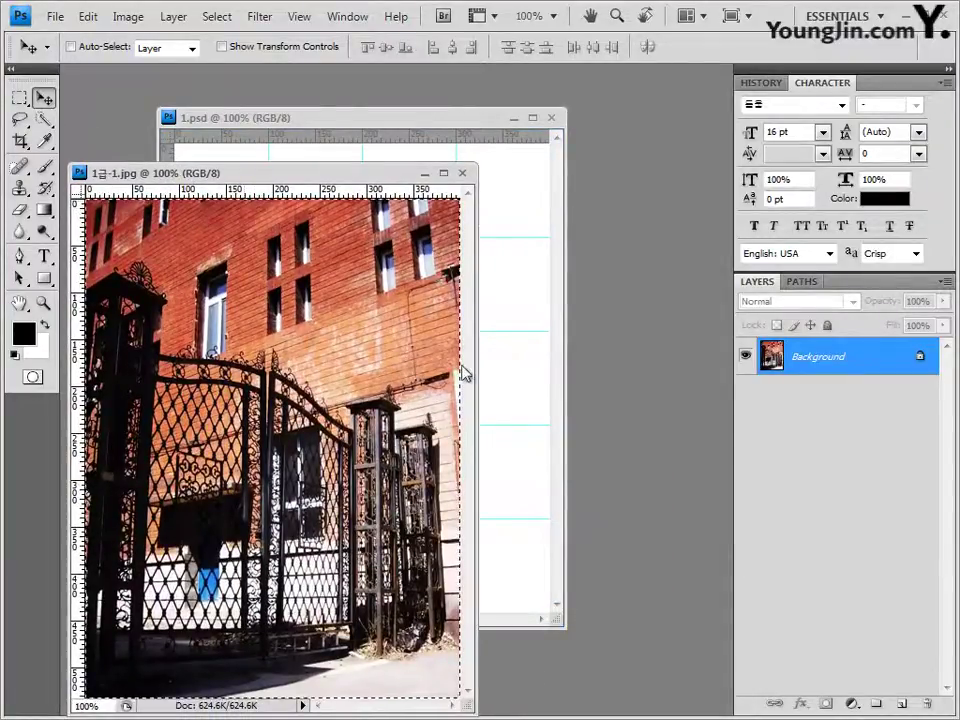
left_click(462, 173)
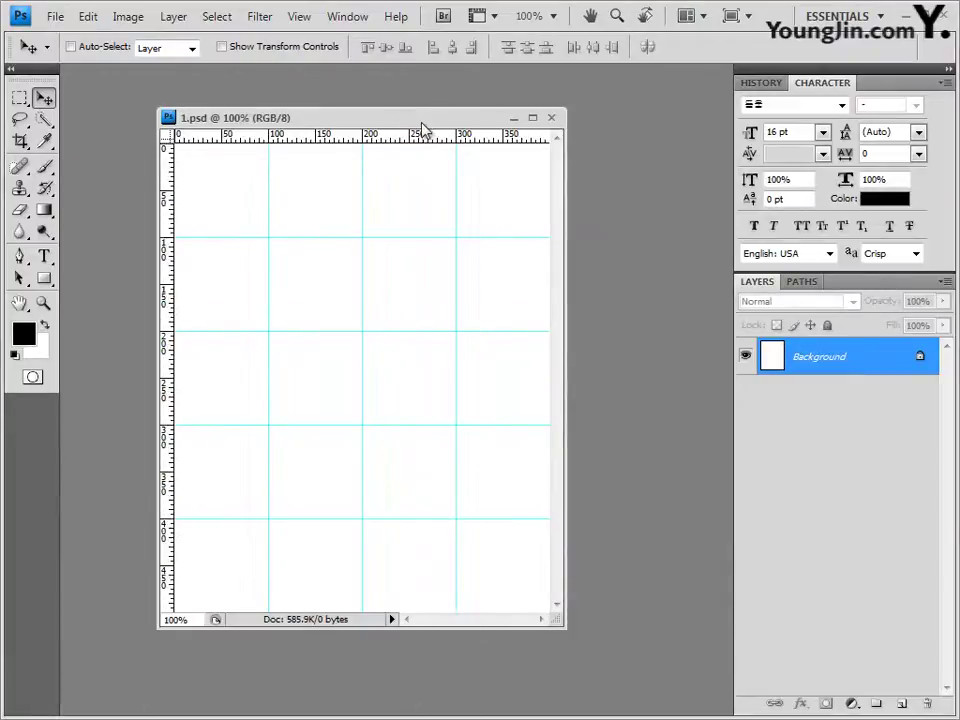
key("ctrl+v")
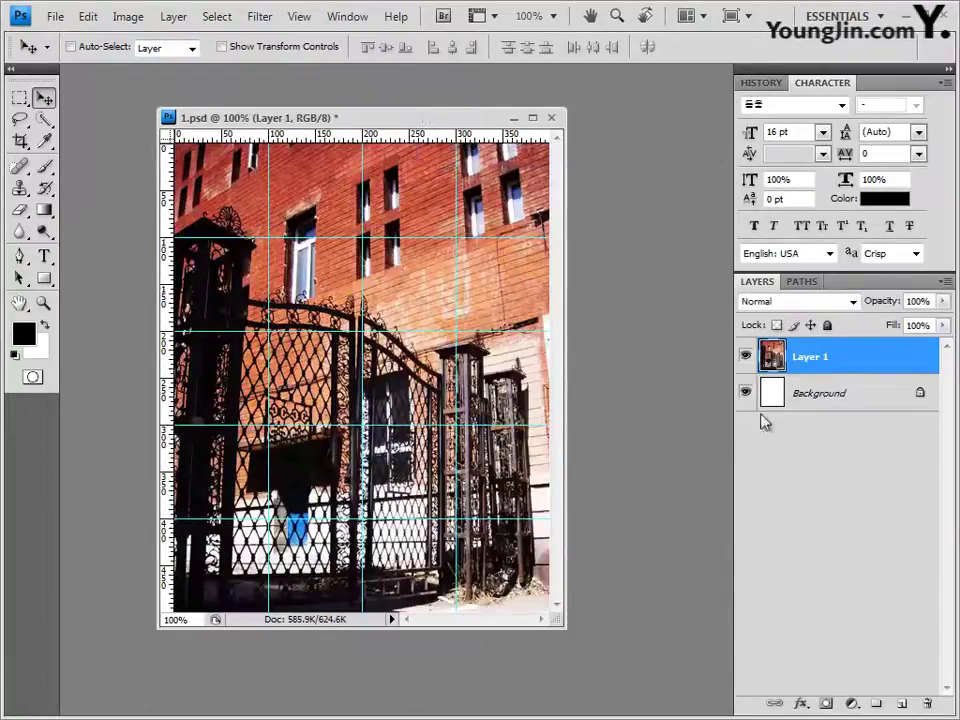
left_click(827, 404)
left_click(838, 361)
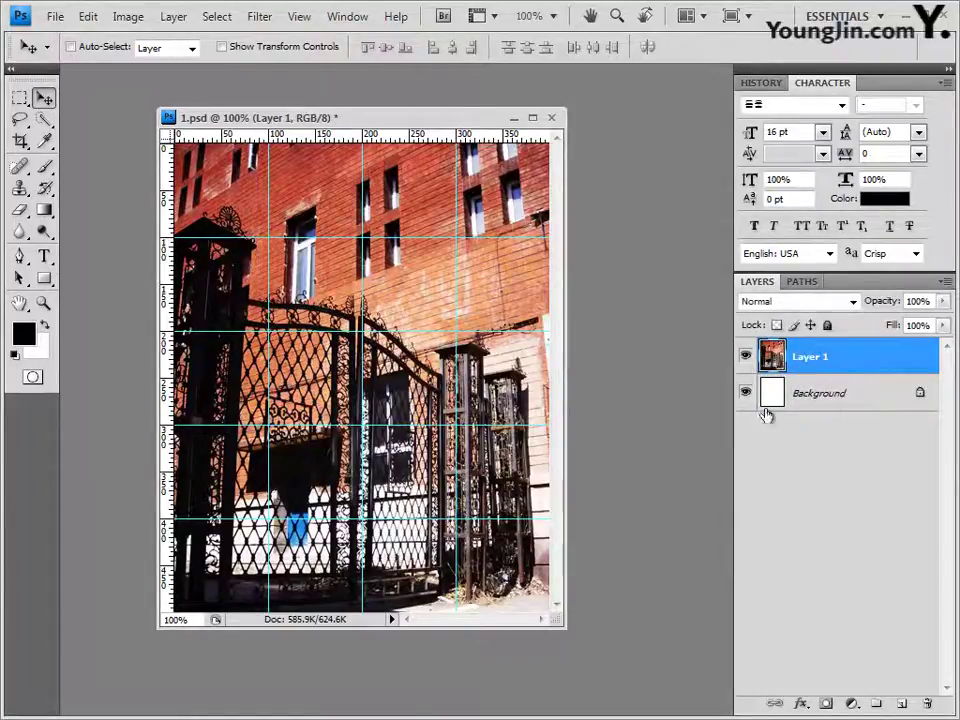
left_click(350, 17)
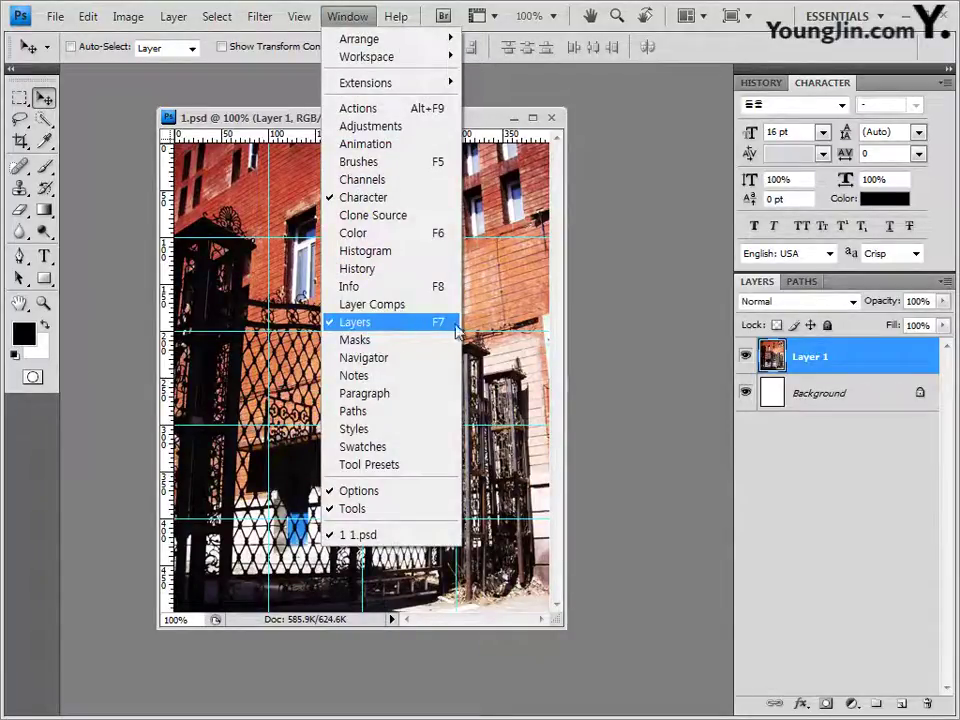
left_click(853, 372)
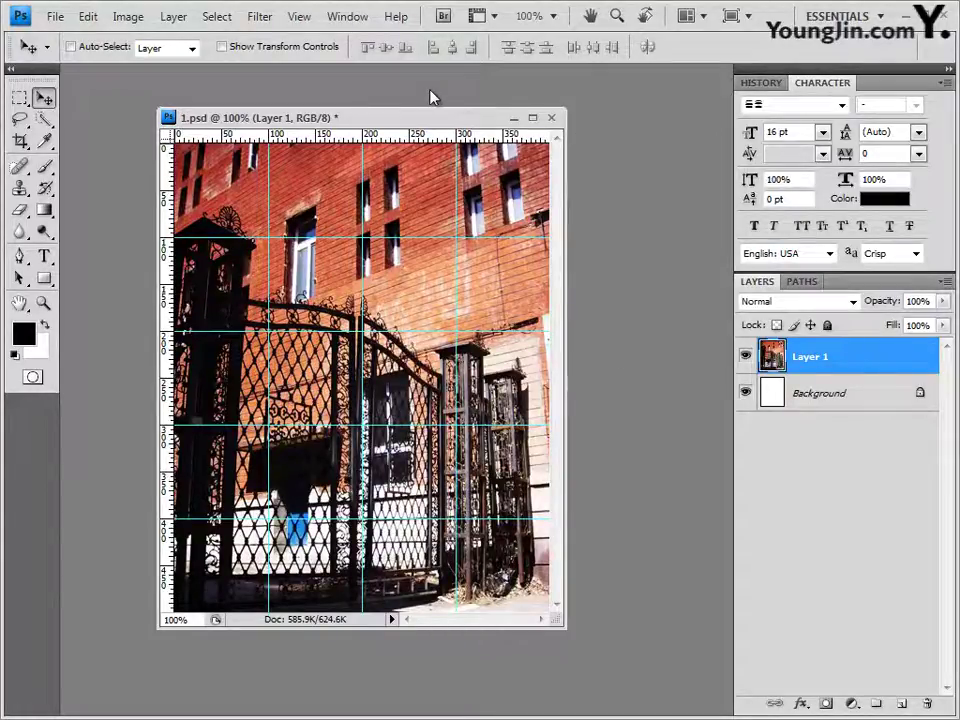
Apply the Paint Daubs filter to Layer 1 with brush size 8, sharpness 7 and the Simple brush type
left_click(254, 18)
mouse_move(266, 155)
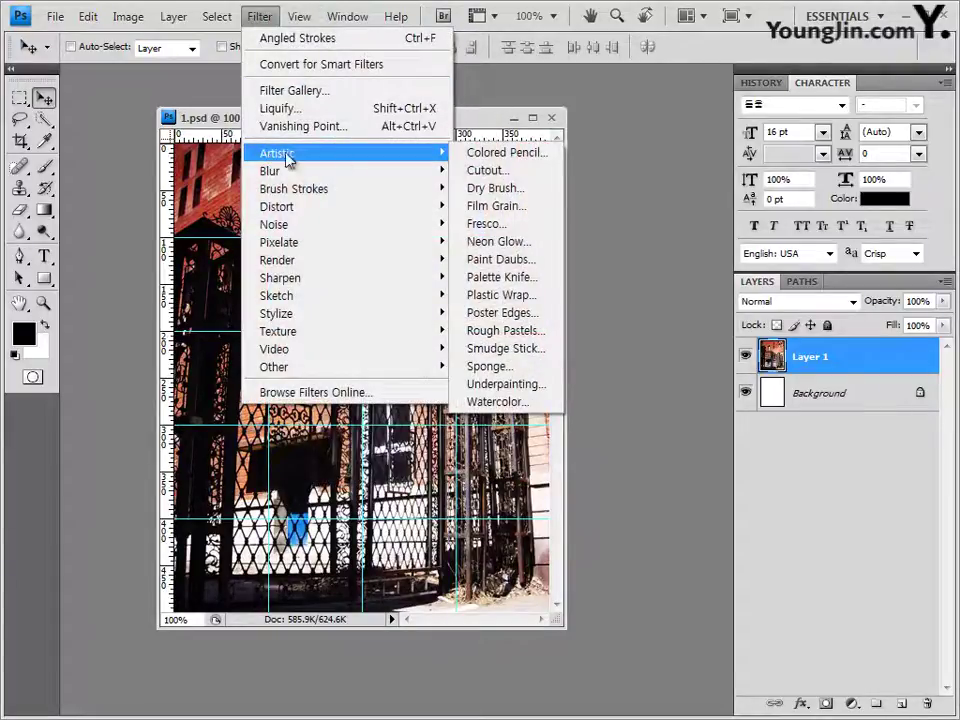
left_click(522, 262)
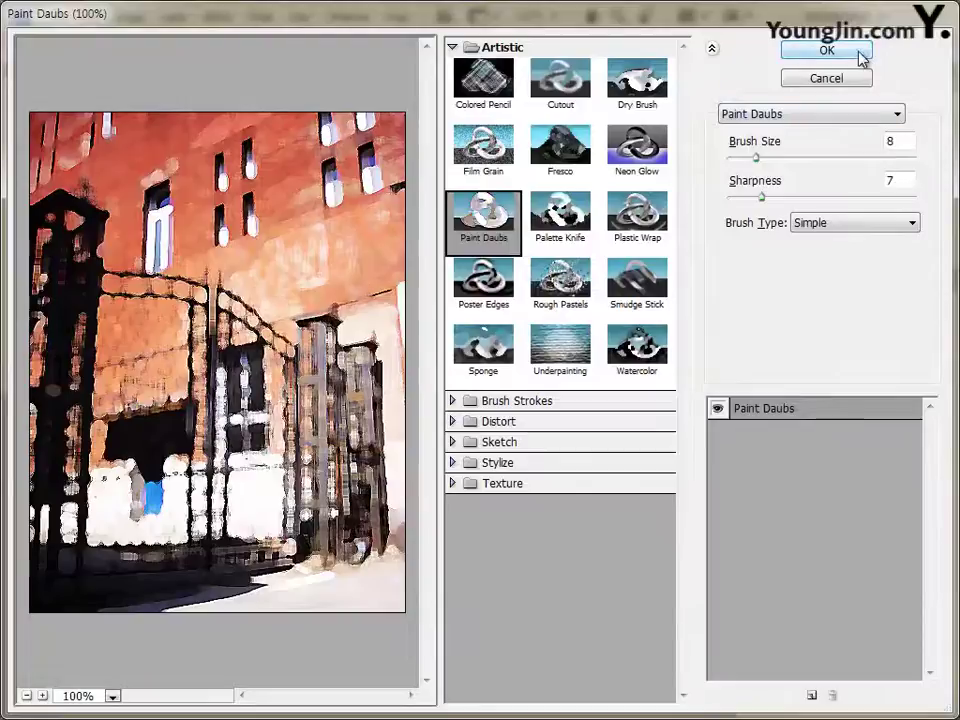
left_click(856, 50)
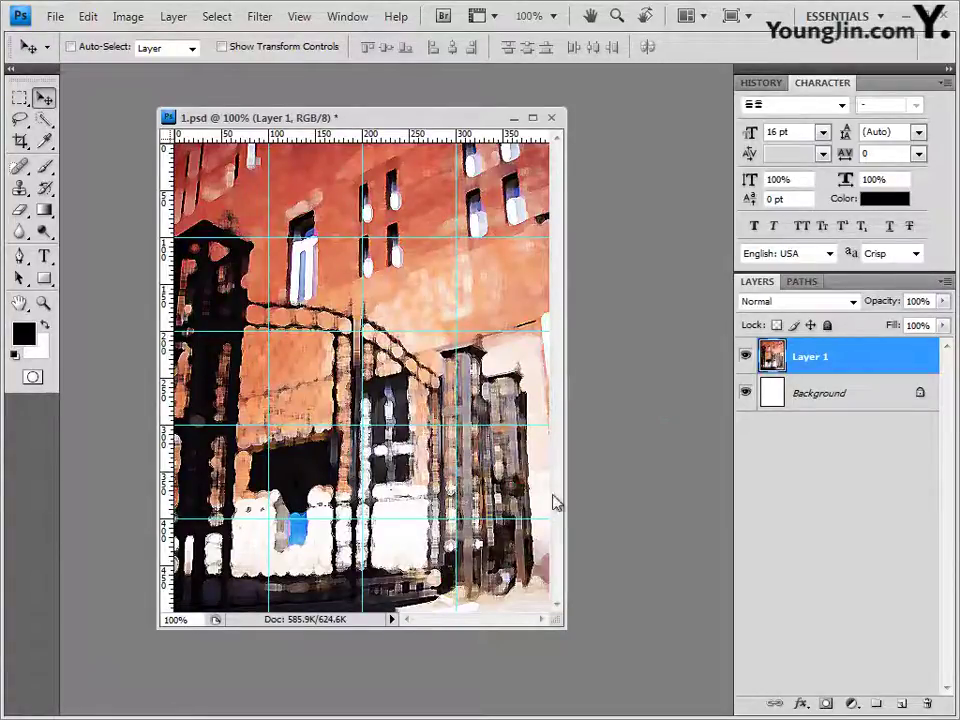
Activate the Pen tool and set its shape layer style to none
left_click(21, 258)
left_click(20, 257)
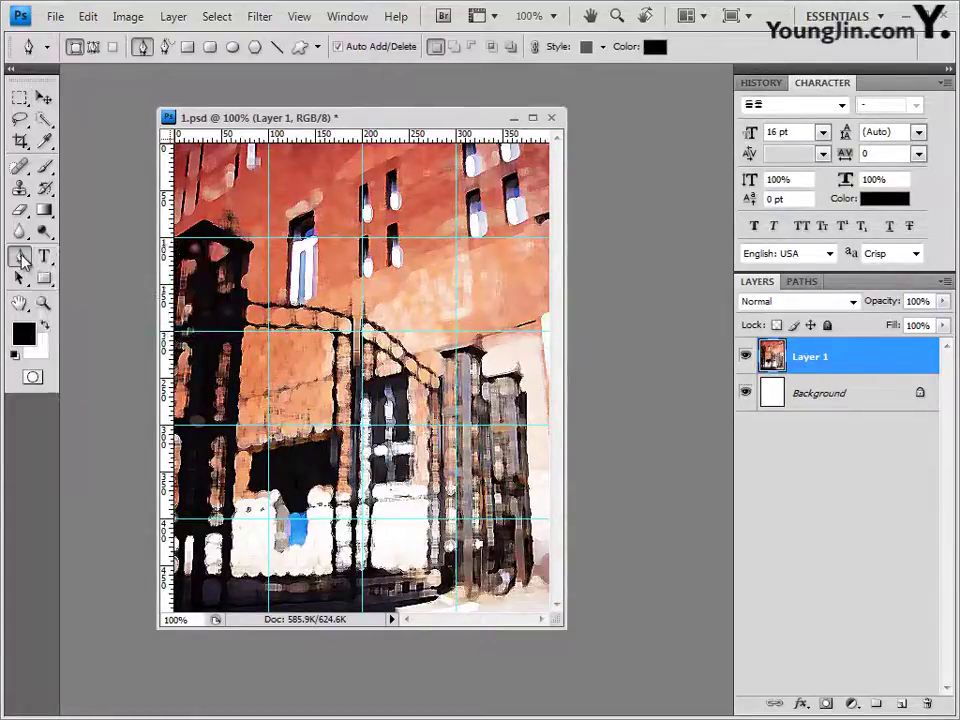
left_click(20, 257)
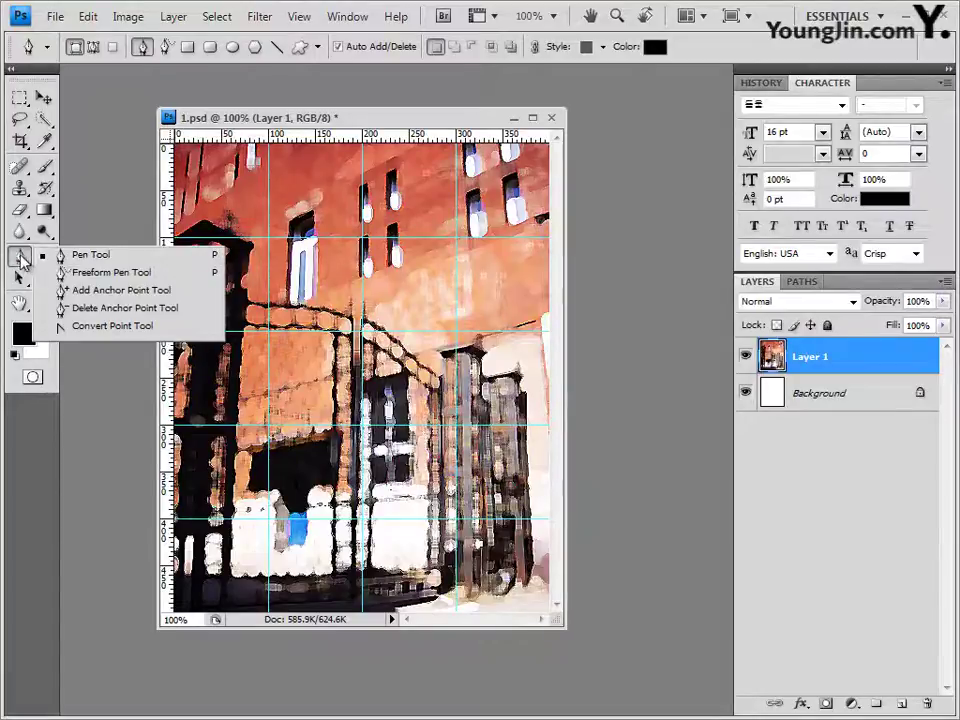
left_click(20, 257)
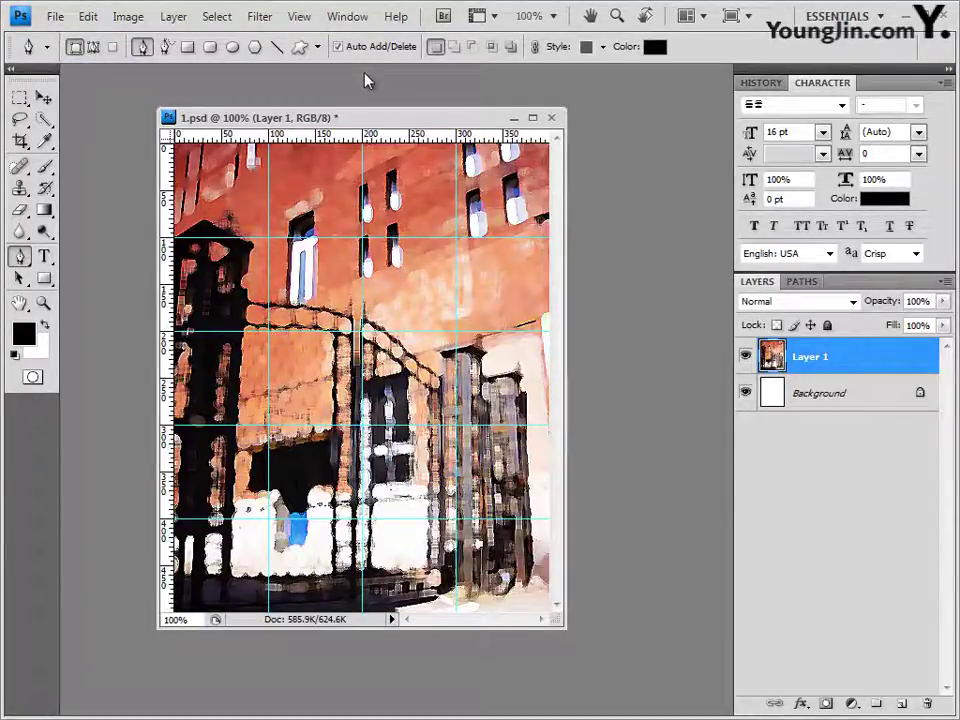
left_click(603, 49)
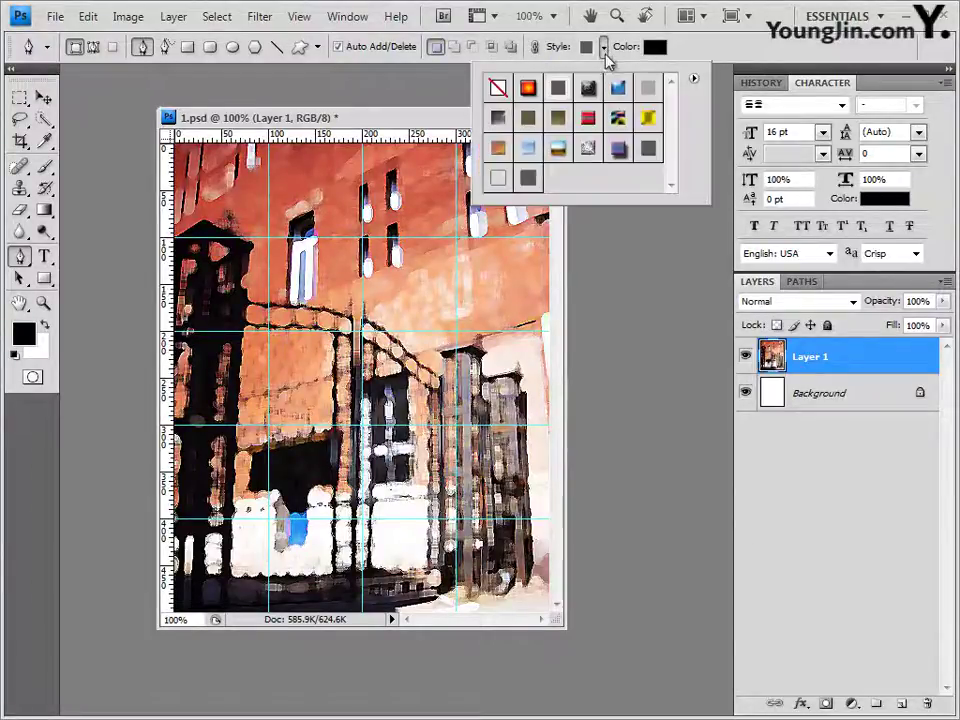
left_click(501, 89)
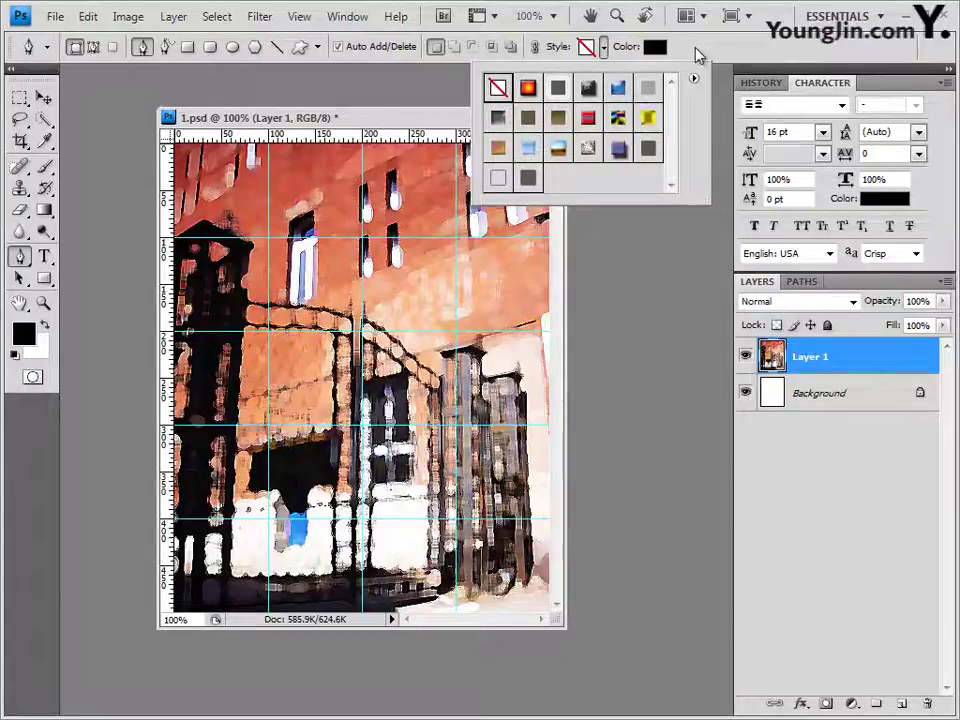
left_click(697, 55)
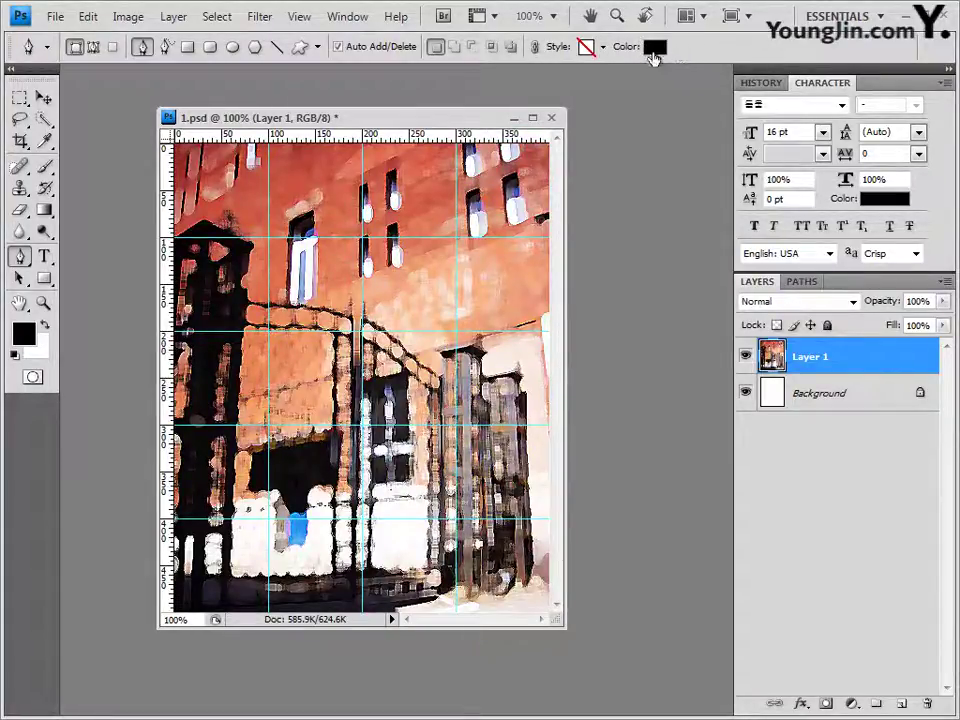
Set the shape layer's fill color to white (ffffff) and keep the Pen tool active
left_click(658, 46)
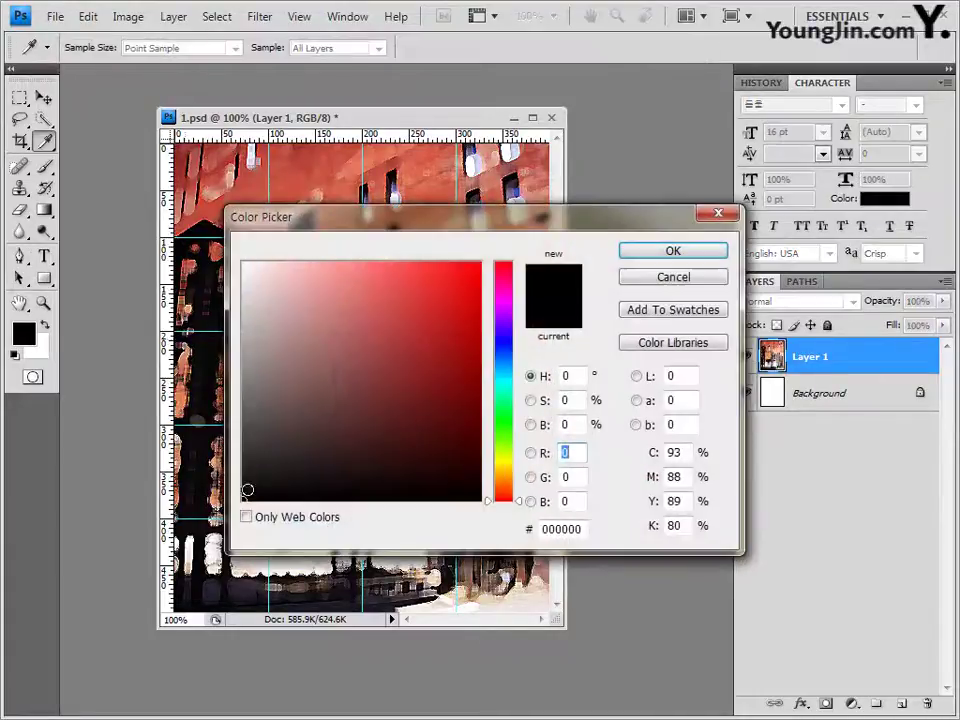
left_click_drag(430, 236, 426, 276)
left_click(276, 304)
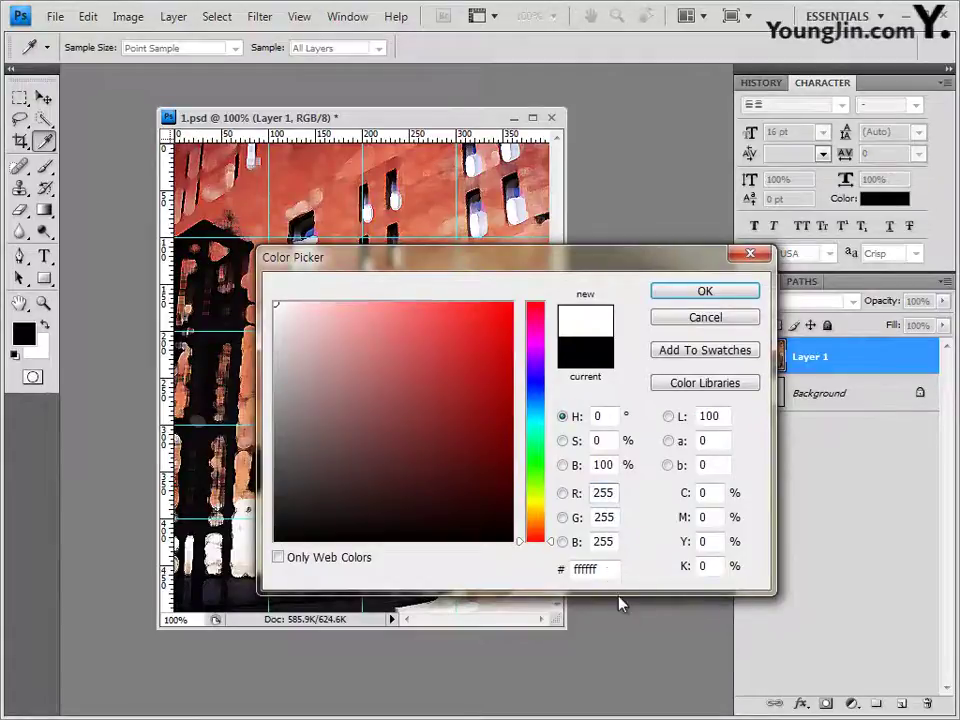
double_click(586, 569)
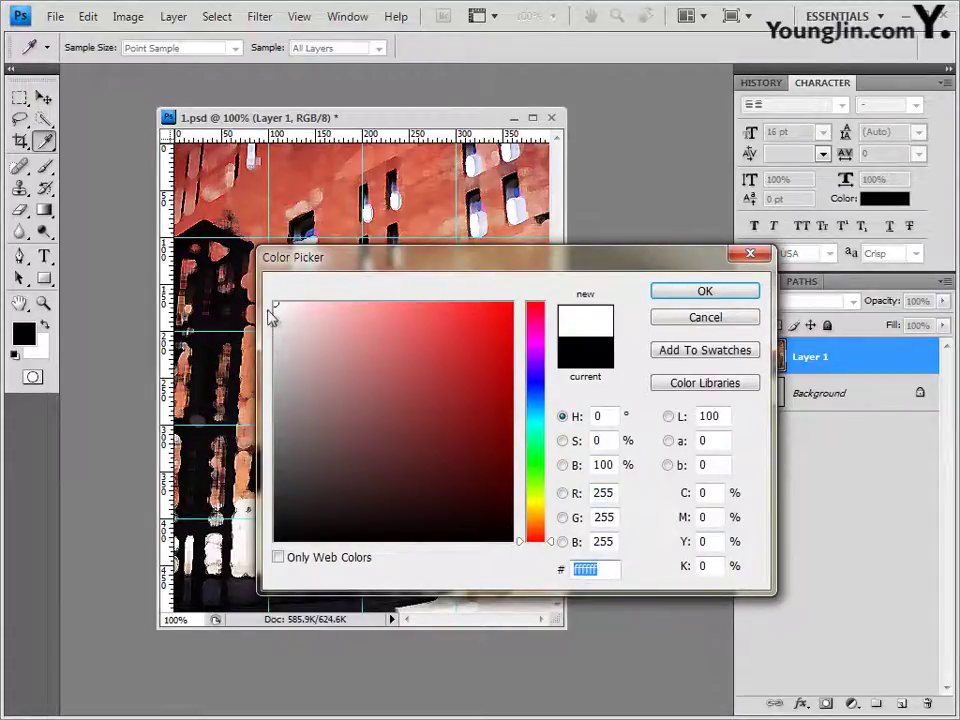
left_click(750, 291)
key("p")
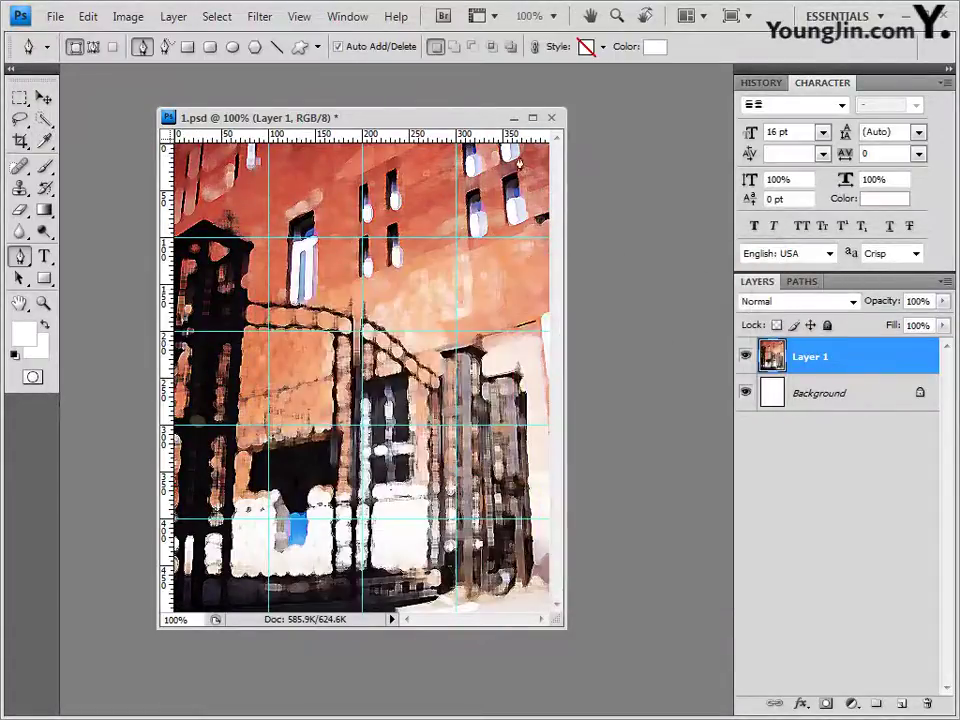
Draw the open-book shape's straight left edge and its bottom edge as two curved arcs about 225 px wide, starting on the 100 px horizontal guide
left_click(297, 244)
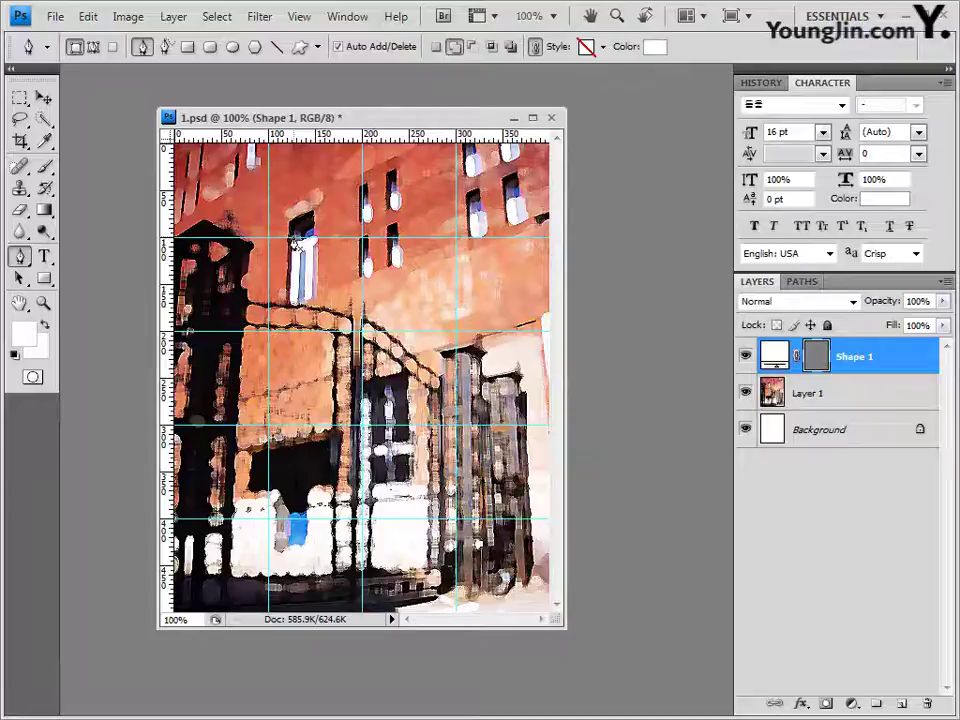
left_click(296, 292)
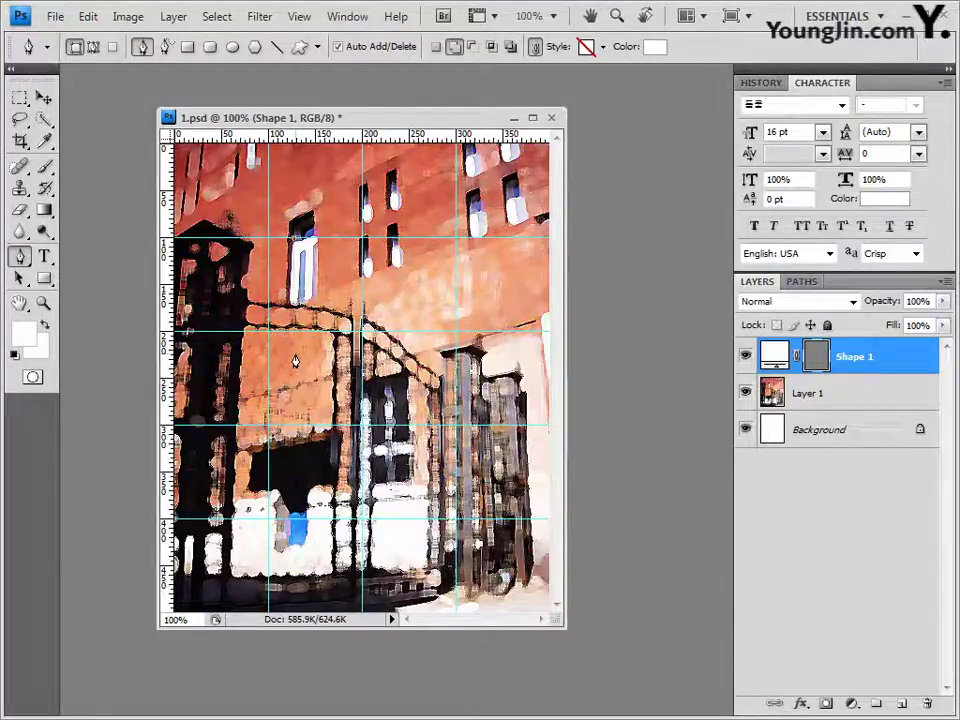
left_click_drag(294, 353, 294, 361)
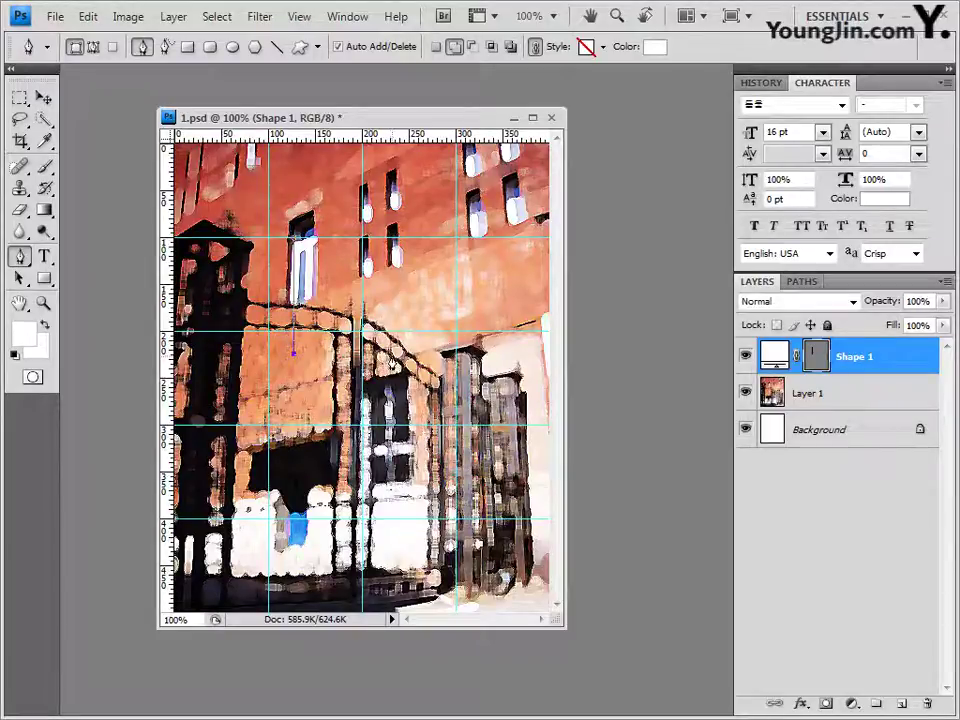
left_click_drag(293, 352, 330, 352)
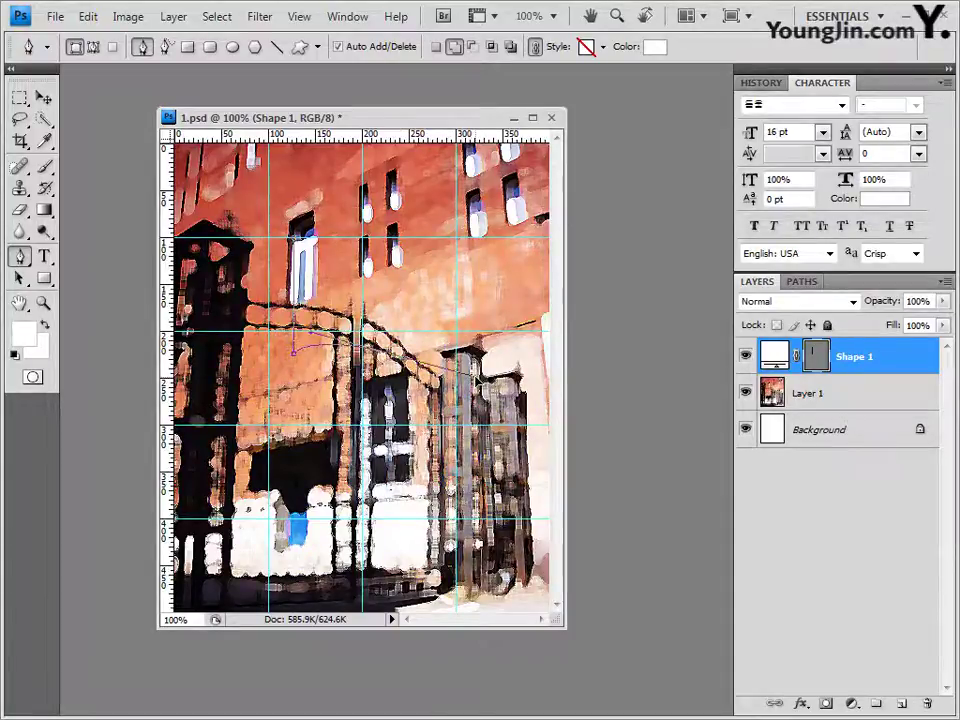
left_click(466, 365)
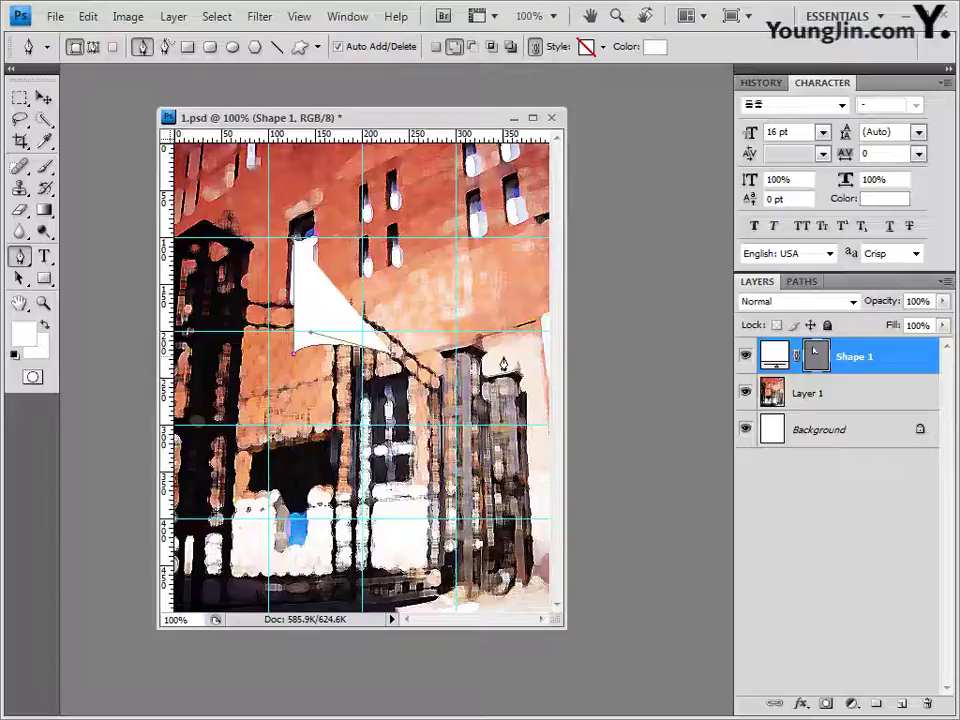
left_click_drag(503, 363, 592, 391)
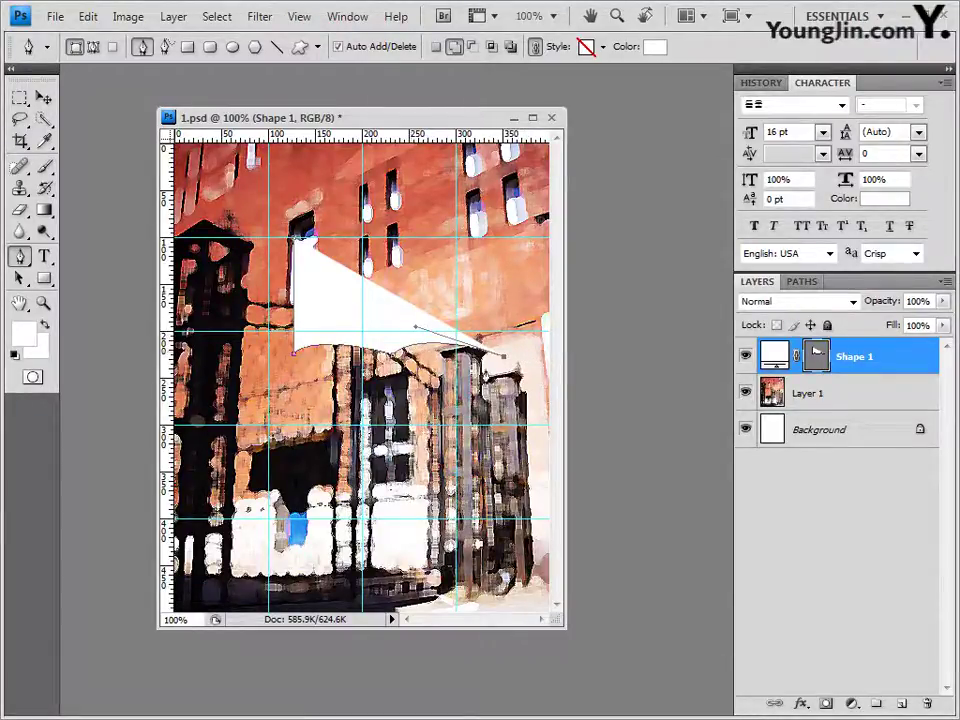
Add the book shape's straight right edge and two-arc top edge dipping at the middle, then close the path and hide its outline
left_click(501, 241)
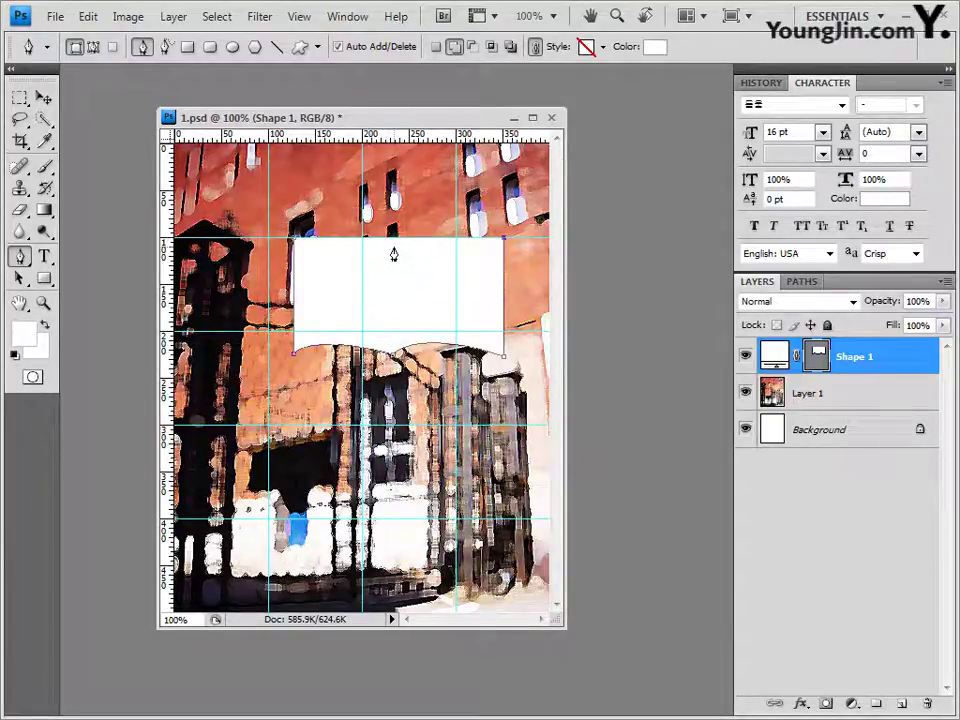
left_click(394, 253)
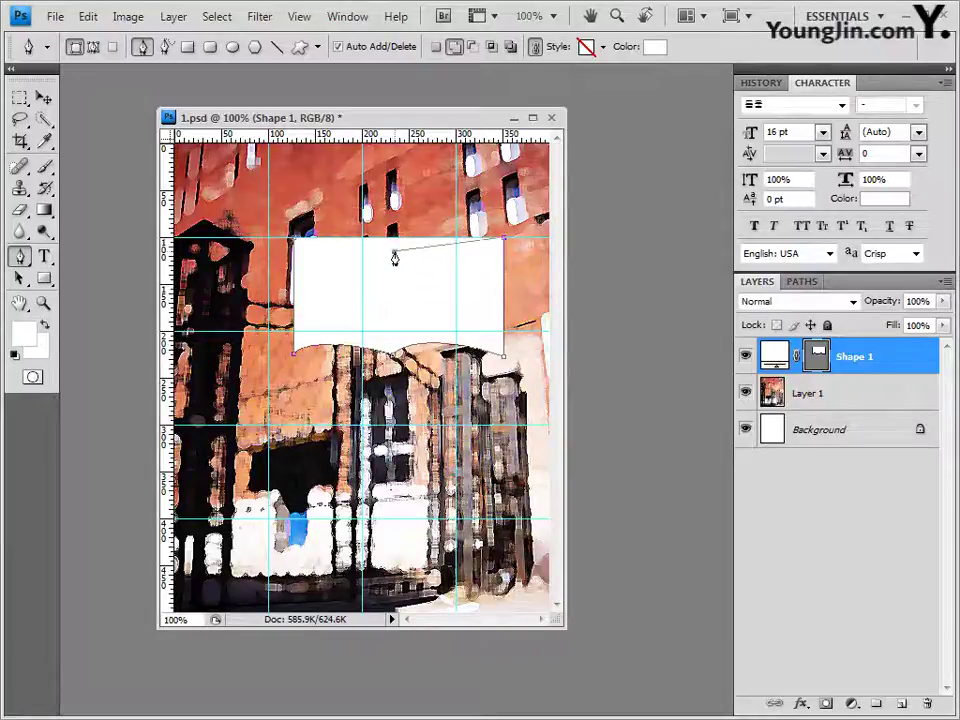
left_click_drag(394, 254, 362, 284)
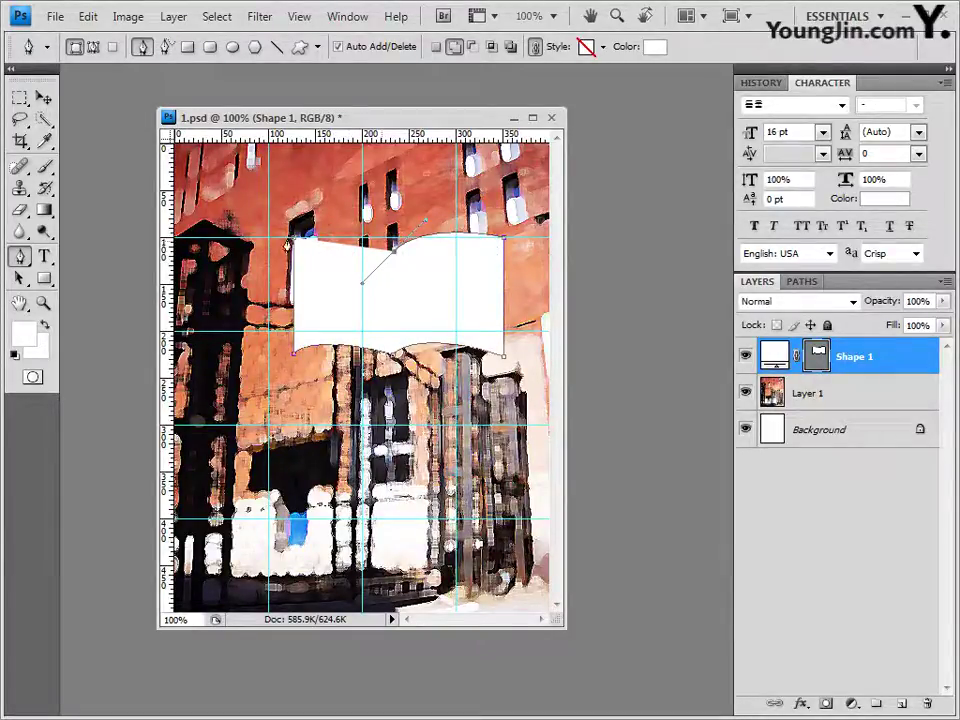
left_click(394, 252, "alt")
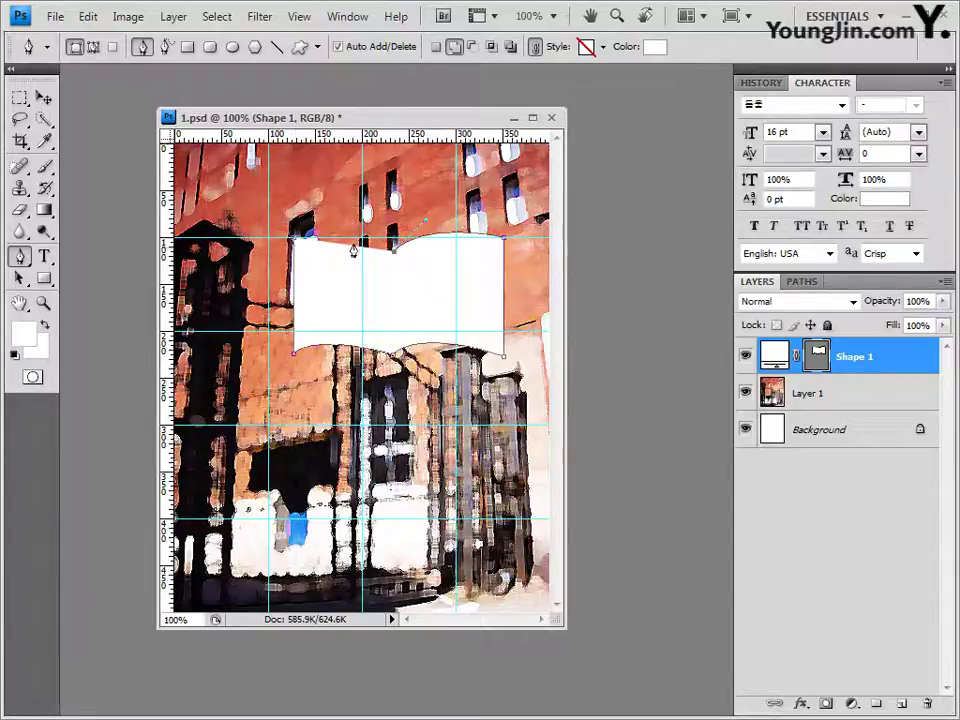
left_click_drag(293, 245, 220, 250)
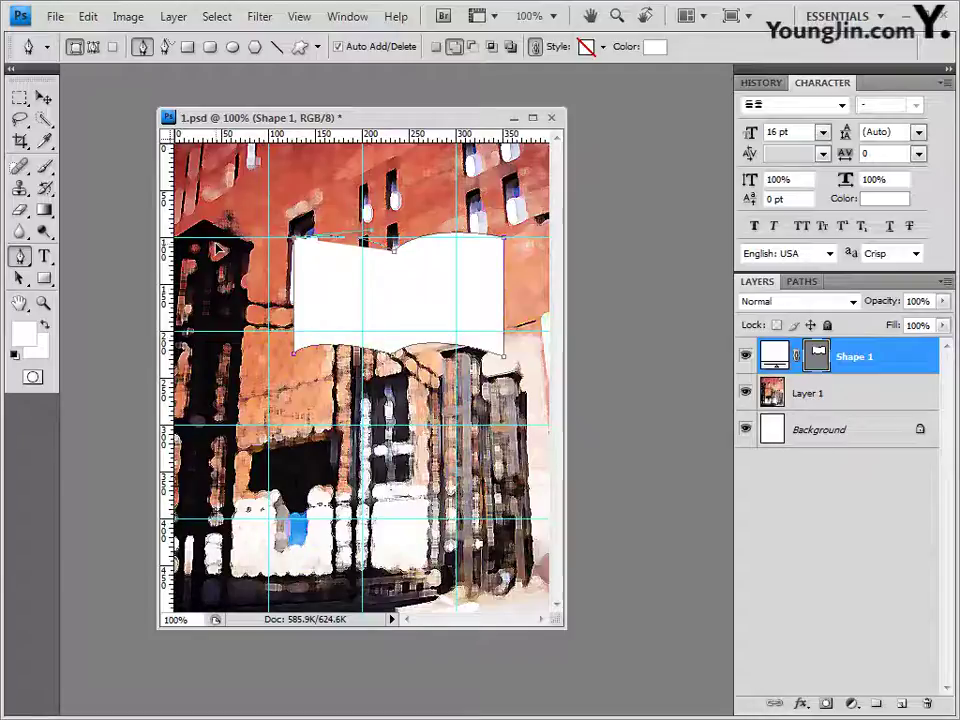
key("Return")
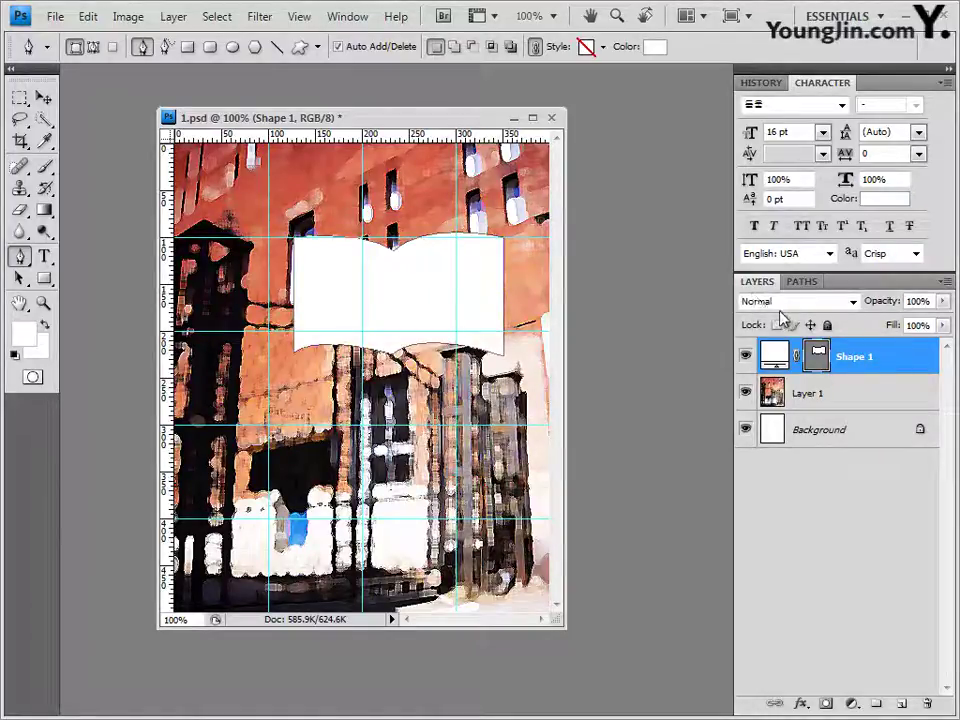
double_click(868, 360)
key("Return")
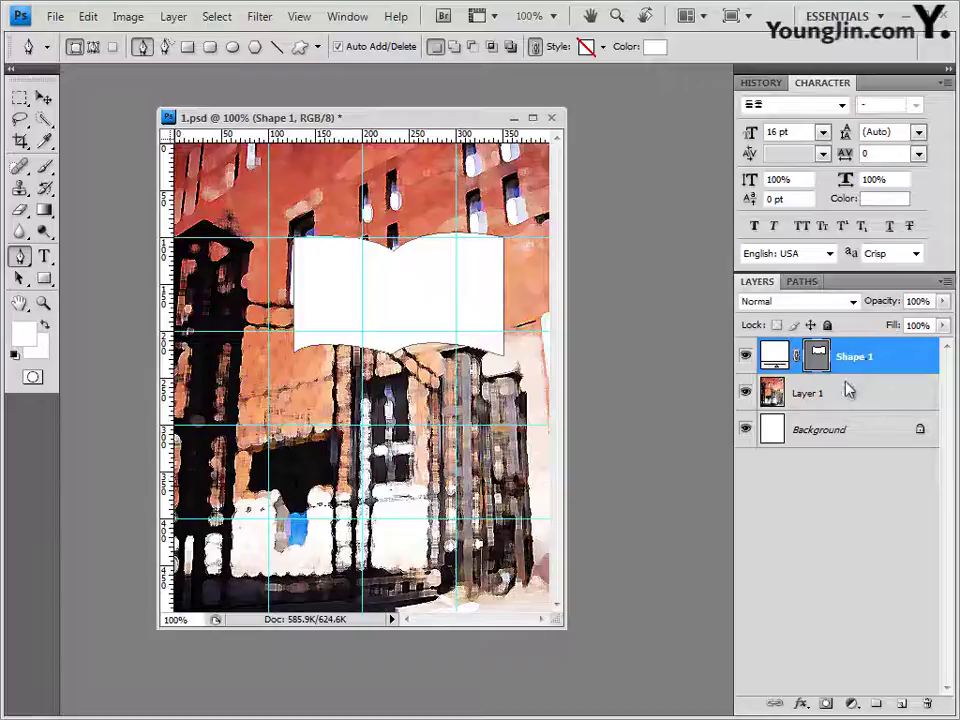
Save the Shape 1 vector mask as a path named 책
left_click(804, 284)
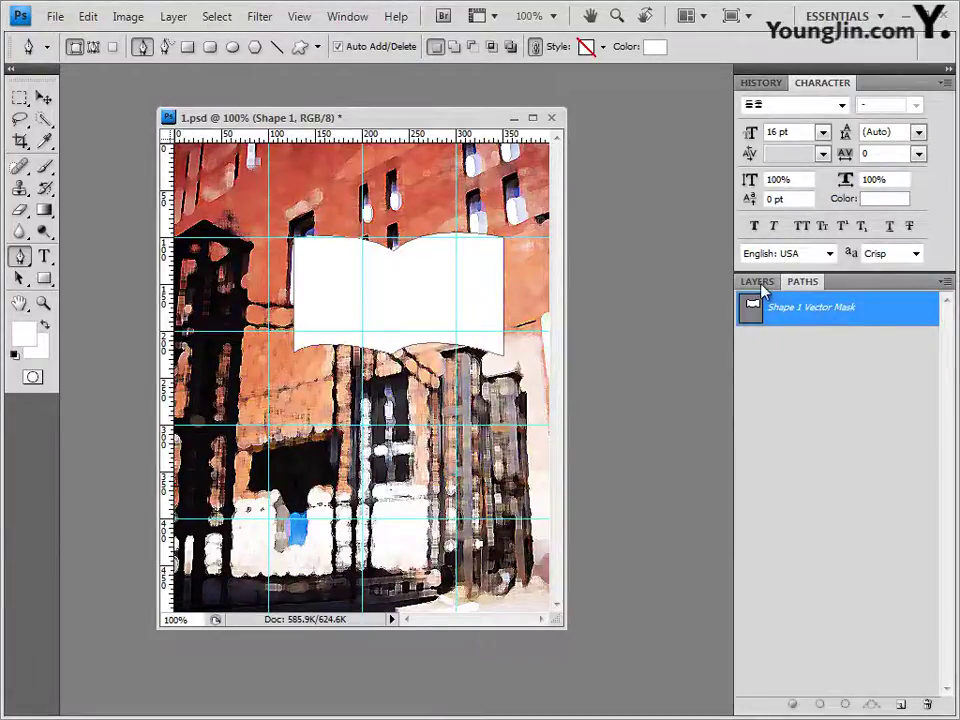
left_click(762, 286)
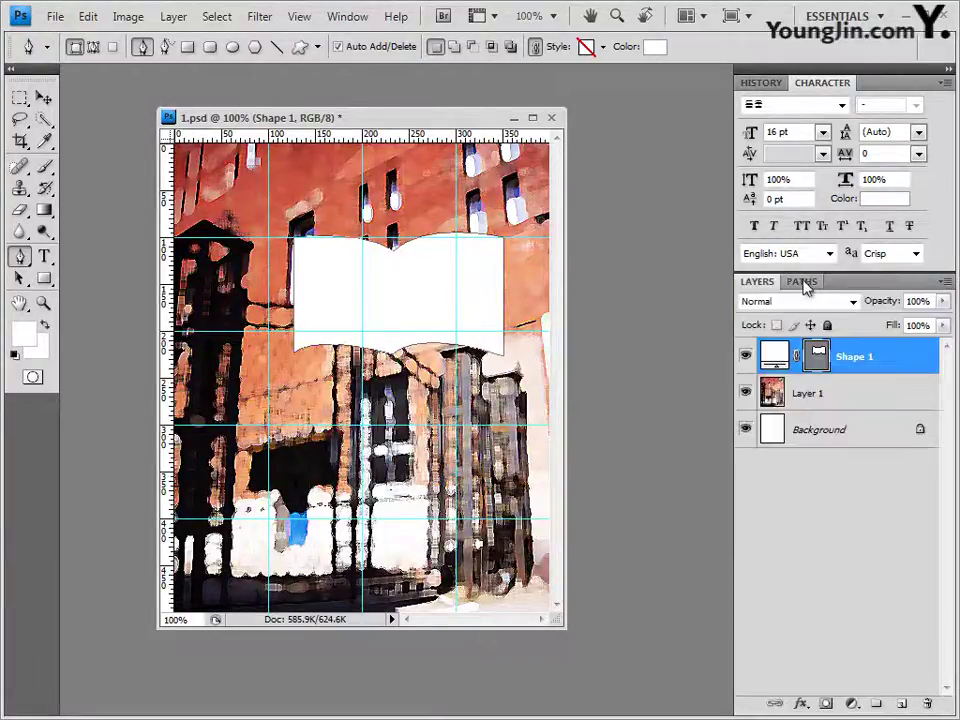
left_click(364, 20)
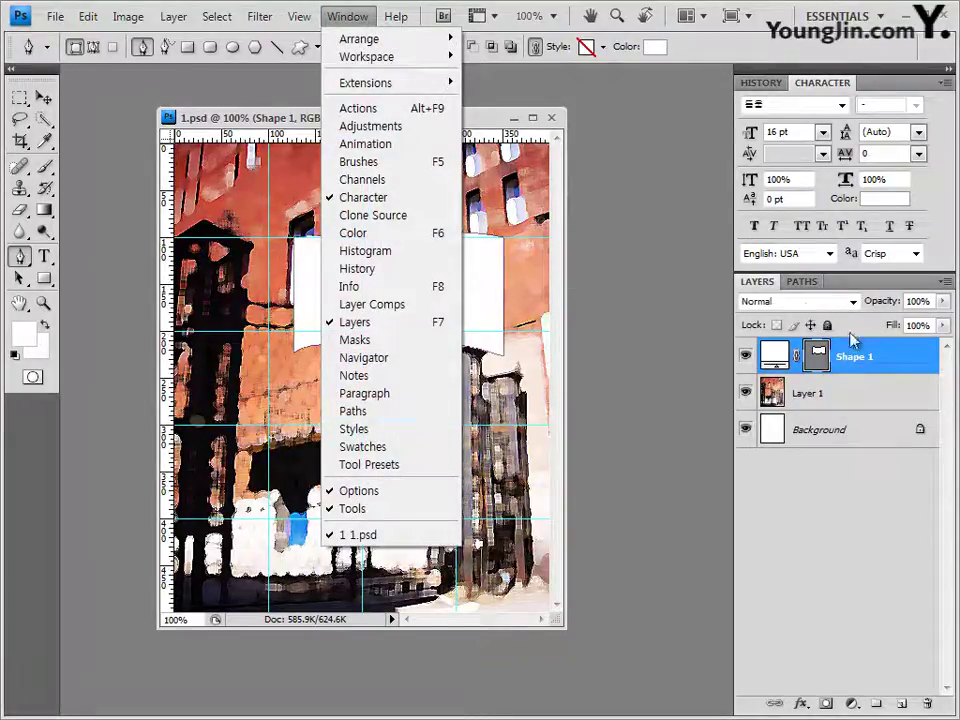
left_click(800, 282)
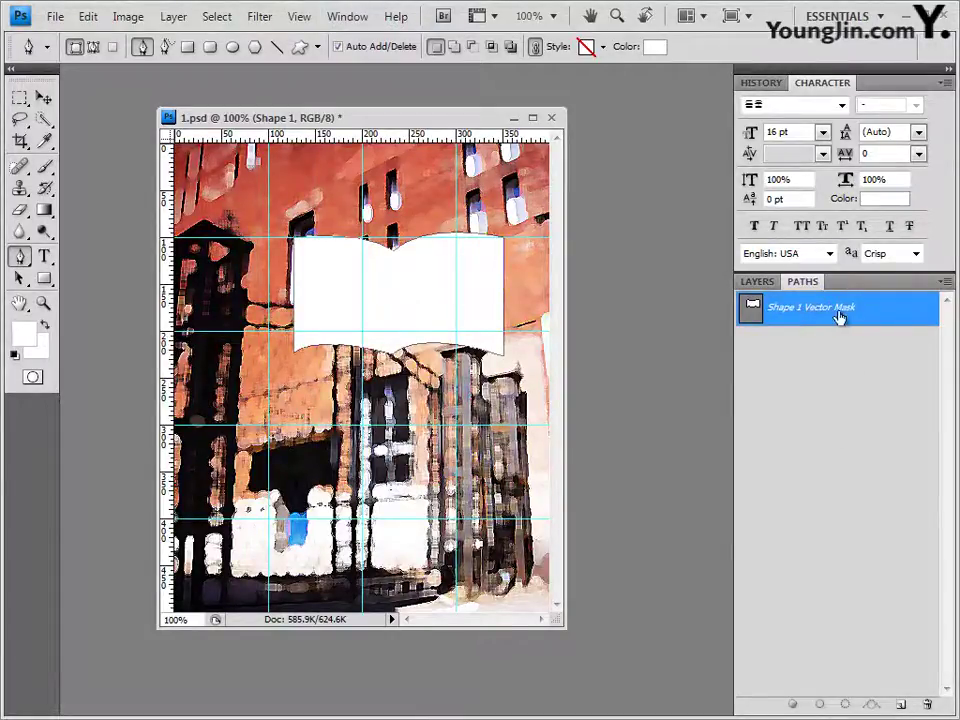
double_click(797, 309)
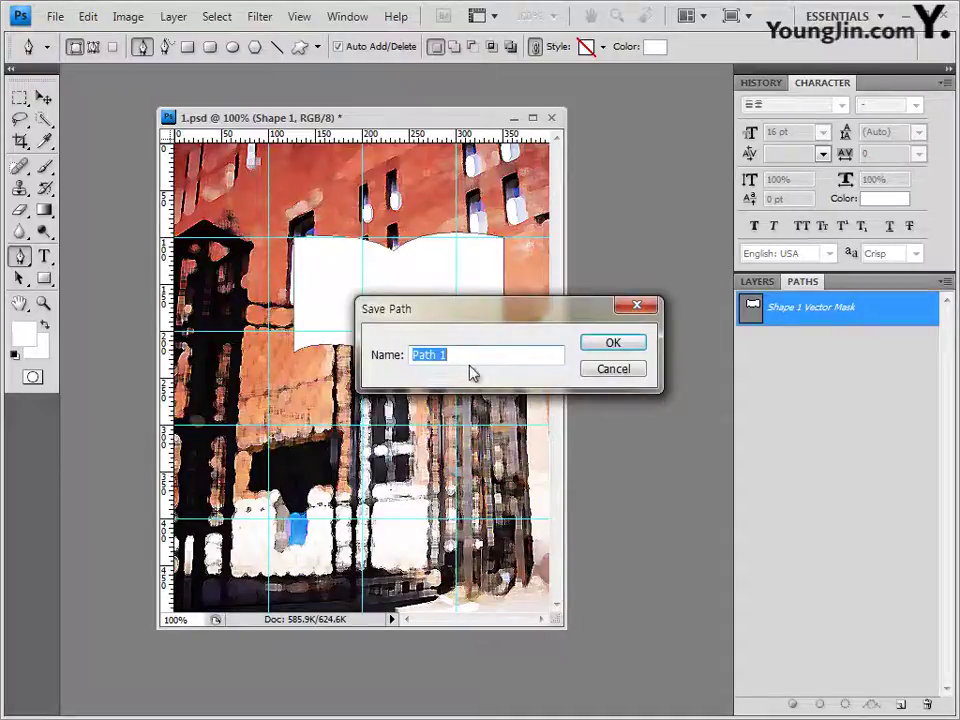
type("책")
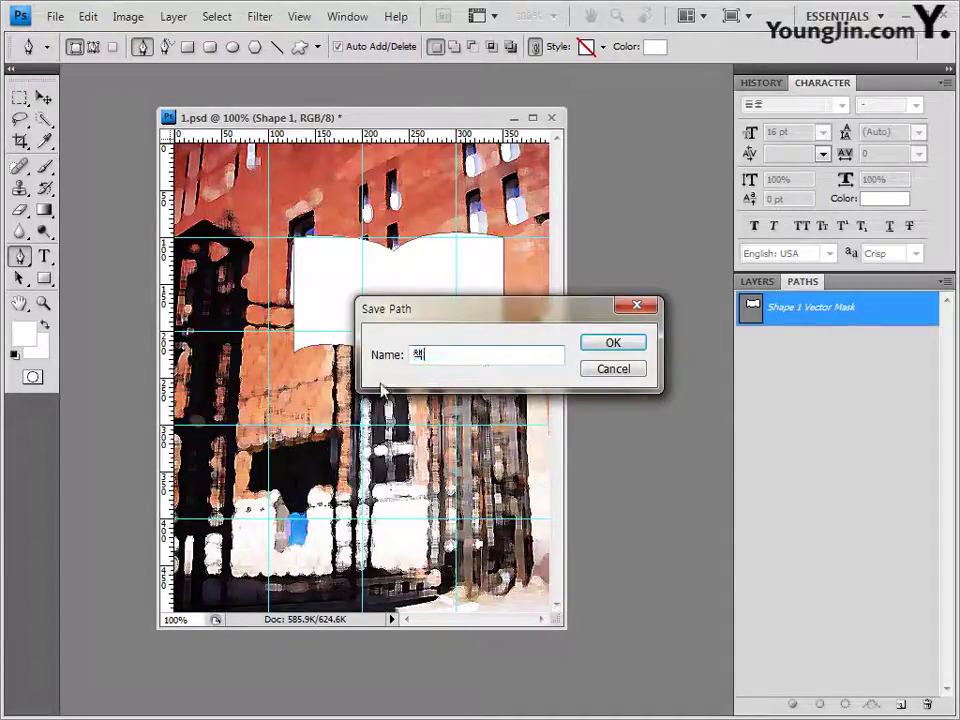
left_click(628, 348)
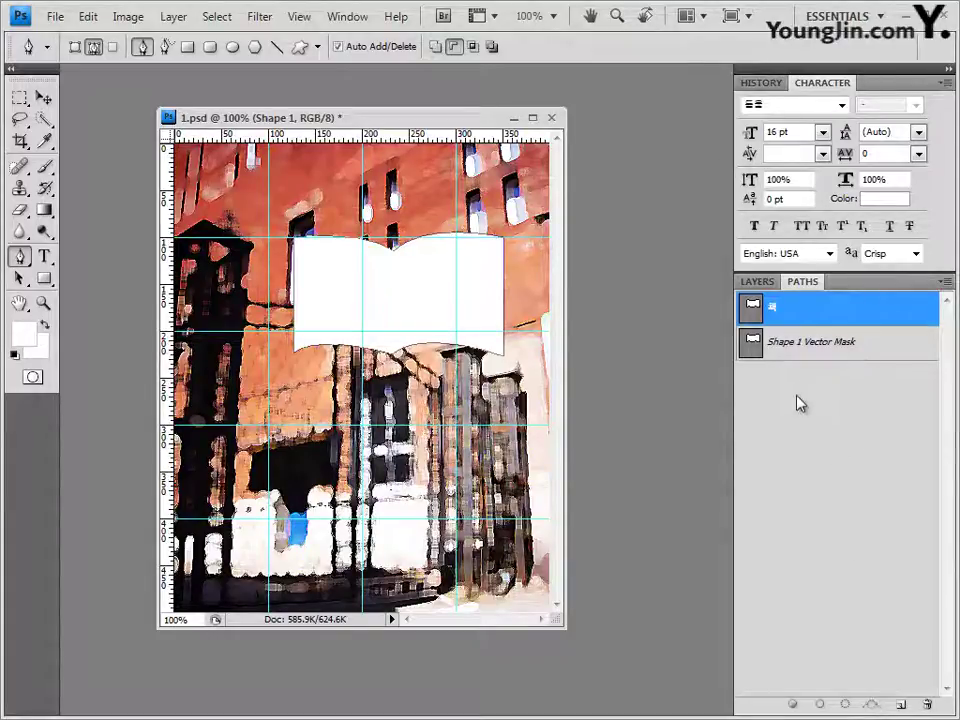
Deselect the saved 책 path so that no path is active
left_click(836, 428)
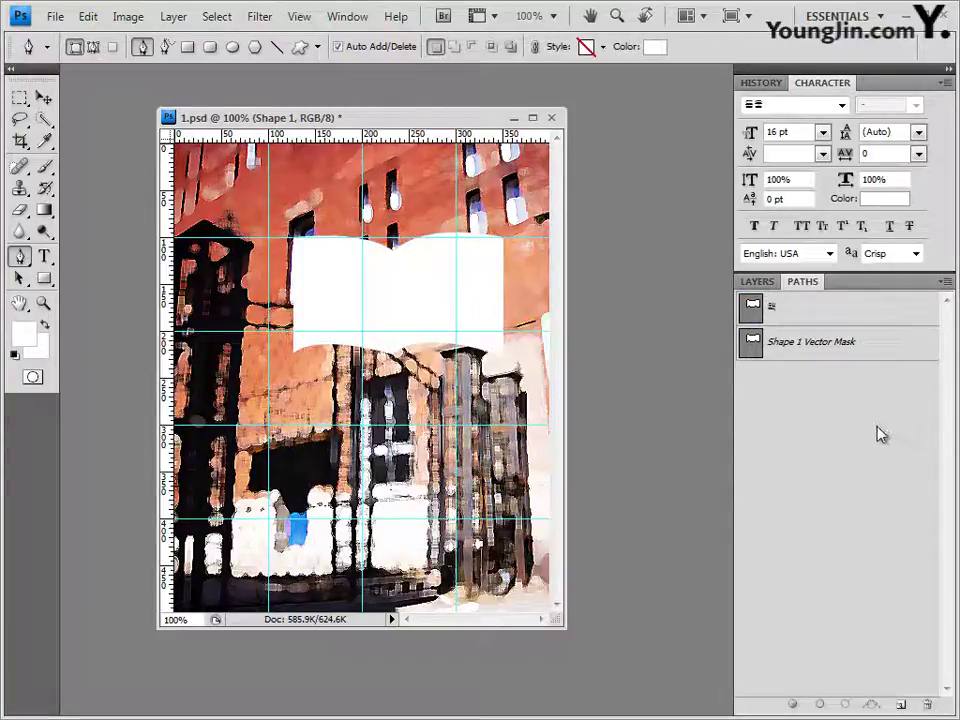
left_click(767, 318)
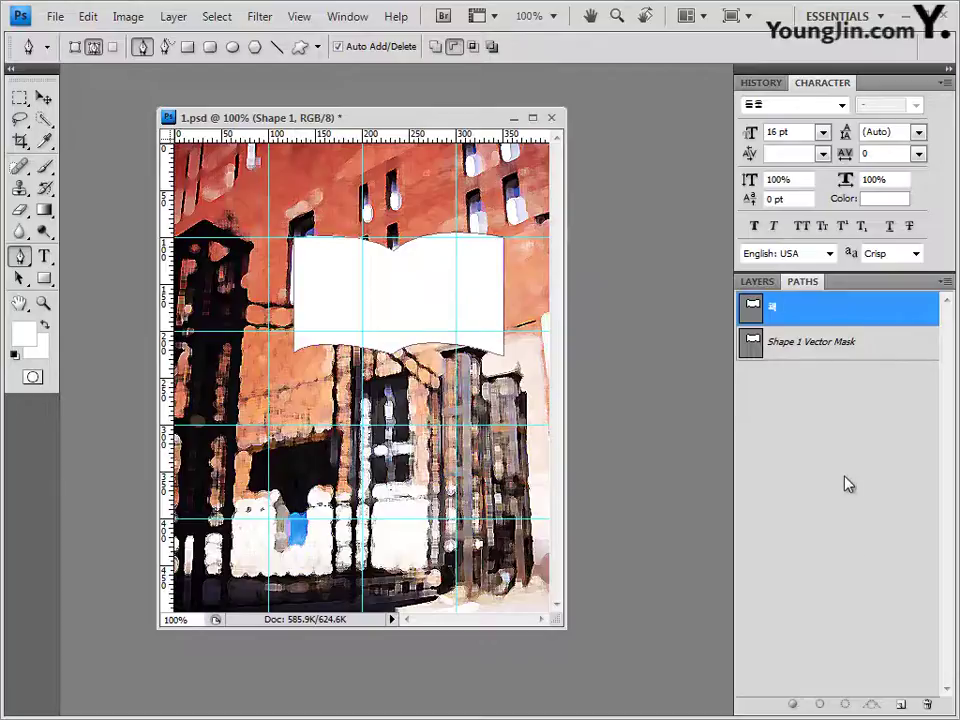
left_click(830, 427)
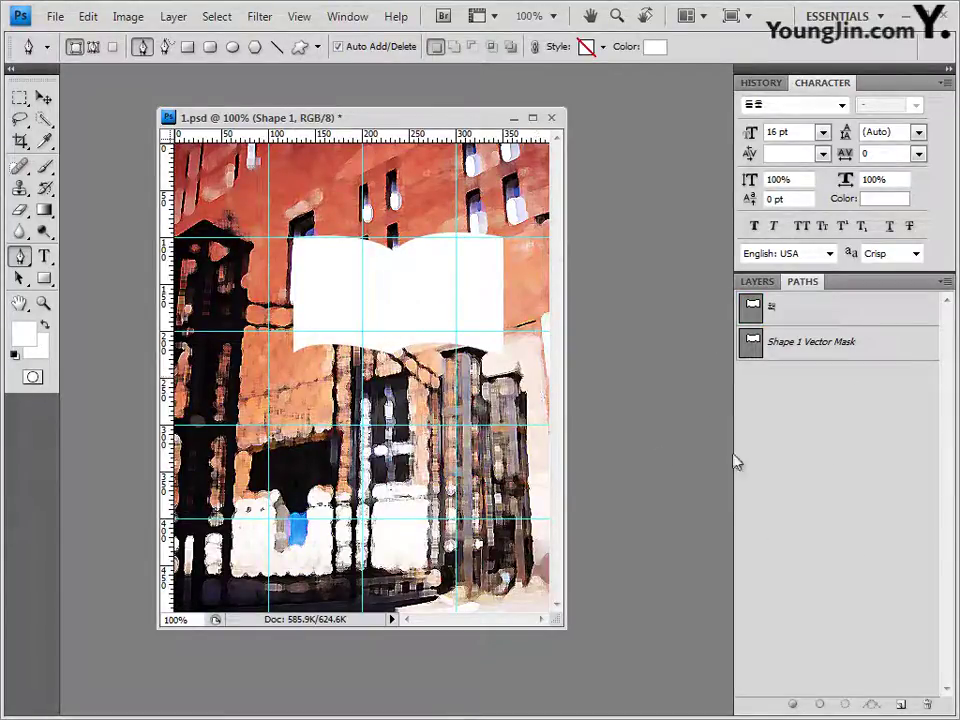
Free-transform the Shape 1 book shape, rotating it -13.8° and scaling it to 99.1% width and 103.5% height
left_click(757, 284)
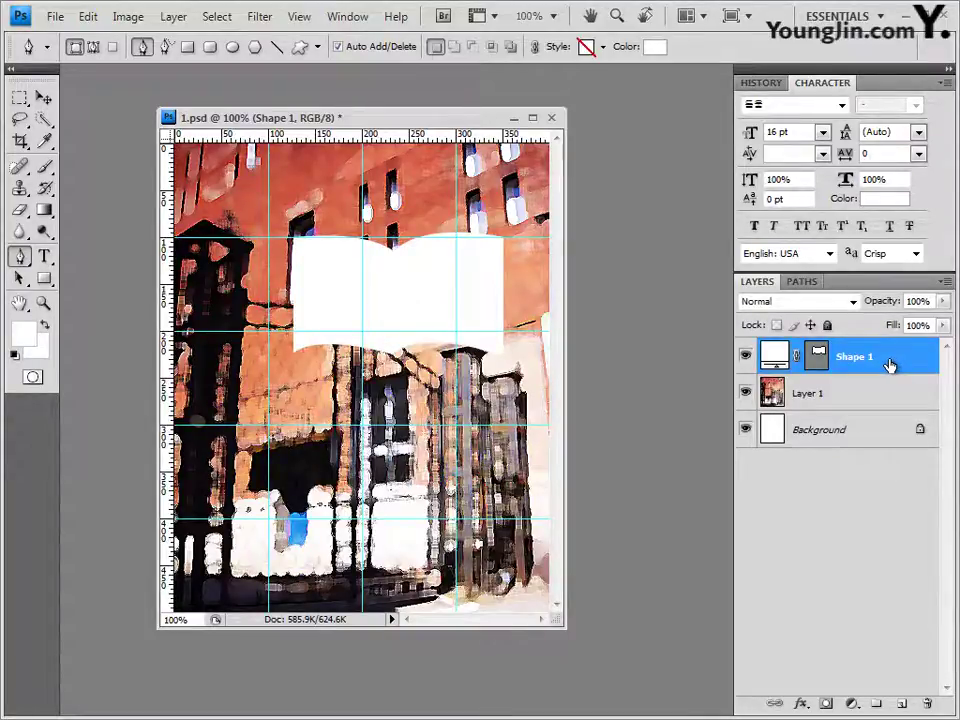
key("ctrl+t")
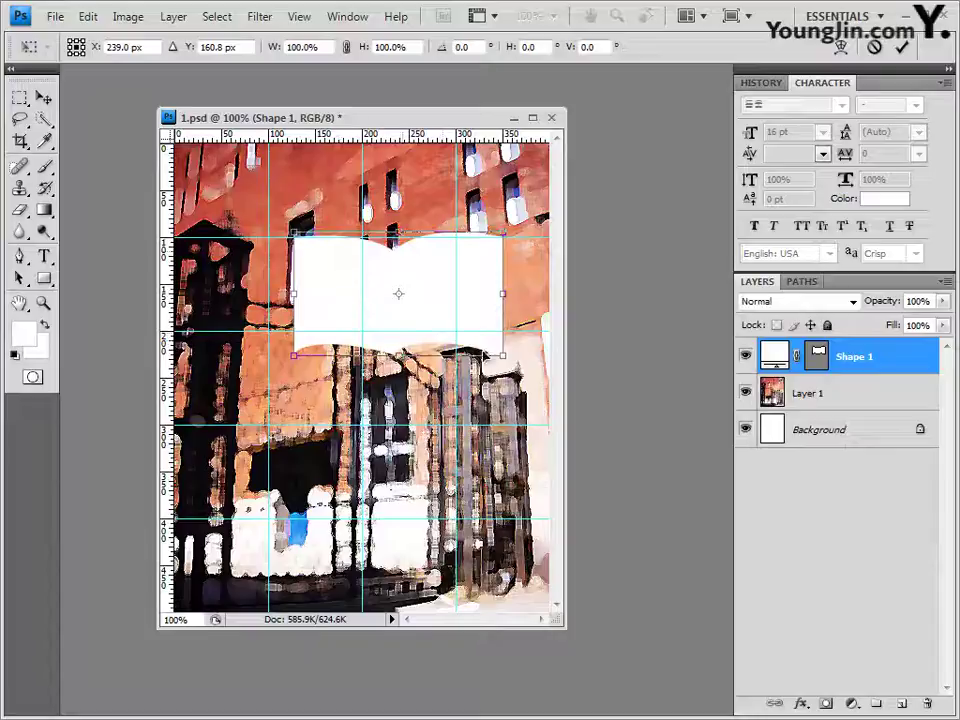
left_click_drag(503, 357, 525, 342)
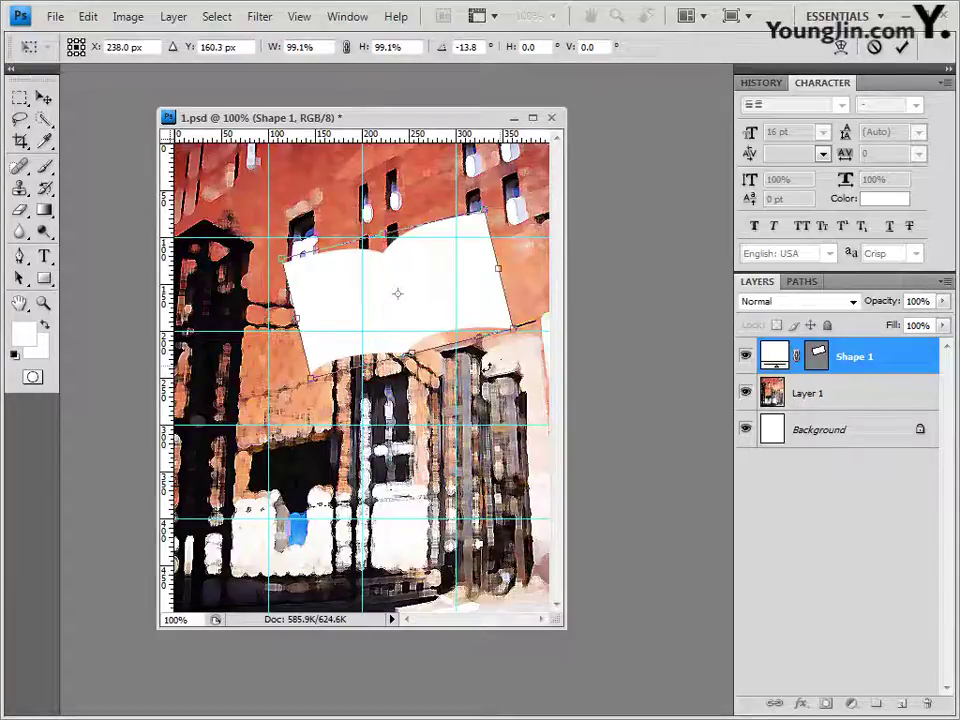
left_click_drag(408, 350, 409, 355)
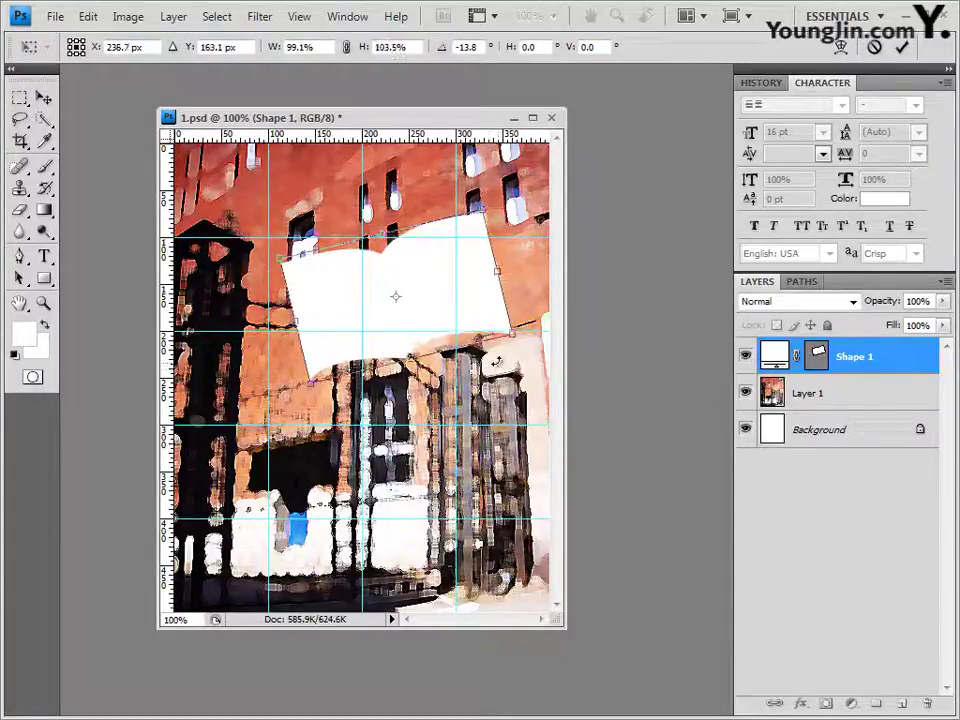
key("Return")
key("p")
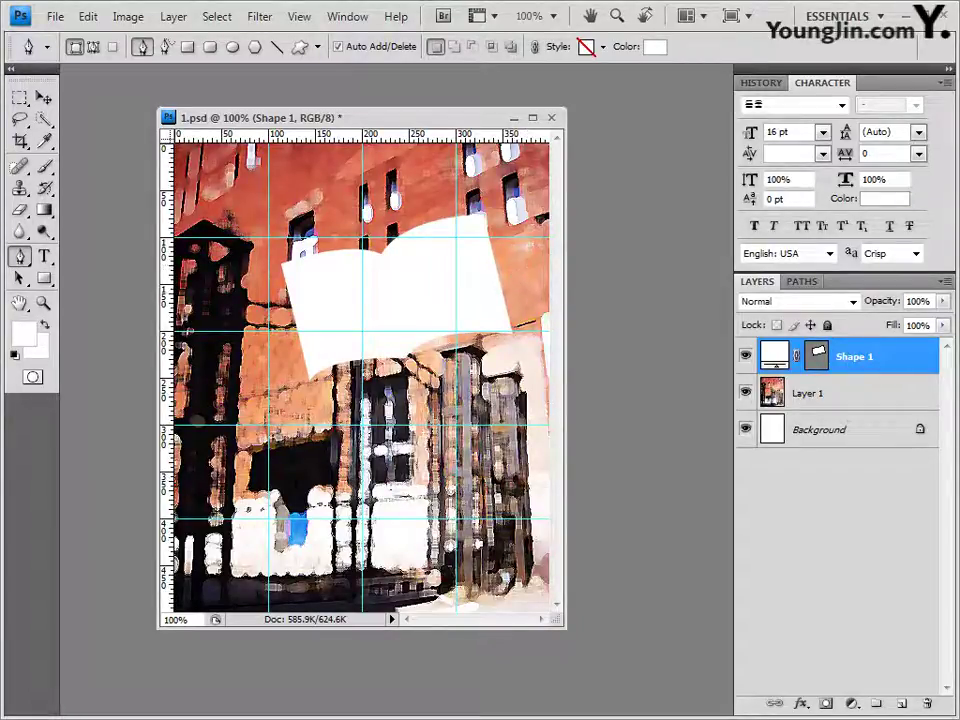
Open 1급-2.jpg from the 기출문제02 folder as a separate document beside 1.psd
key("alt+Tab")
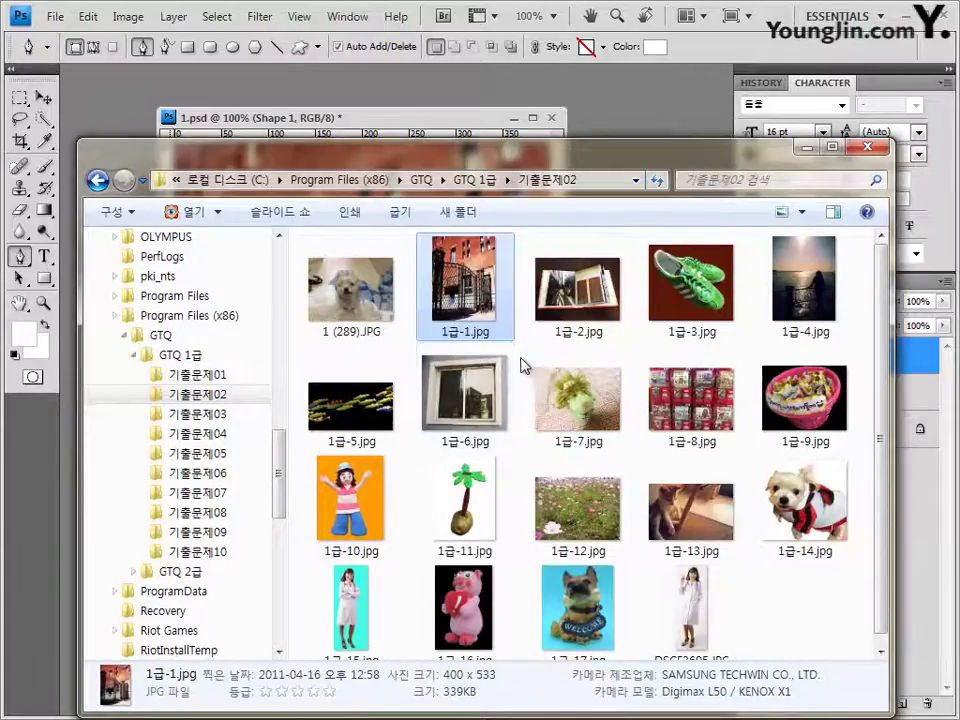
left_click_drag(600, 295, 628, 167)
left_click_drag(140, 72, 203, 172)
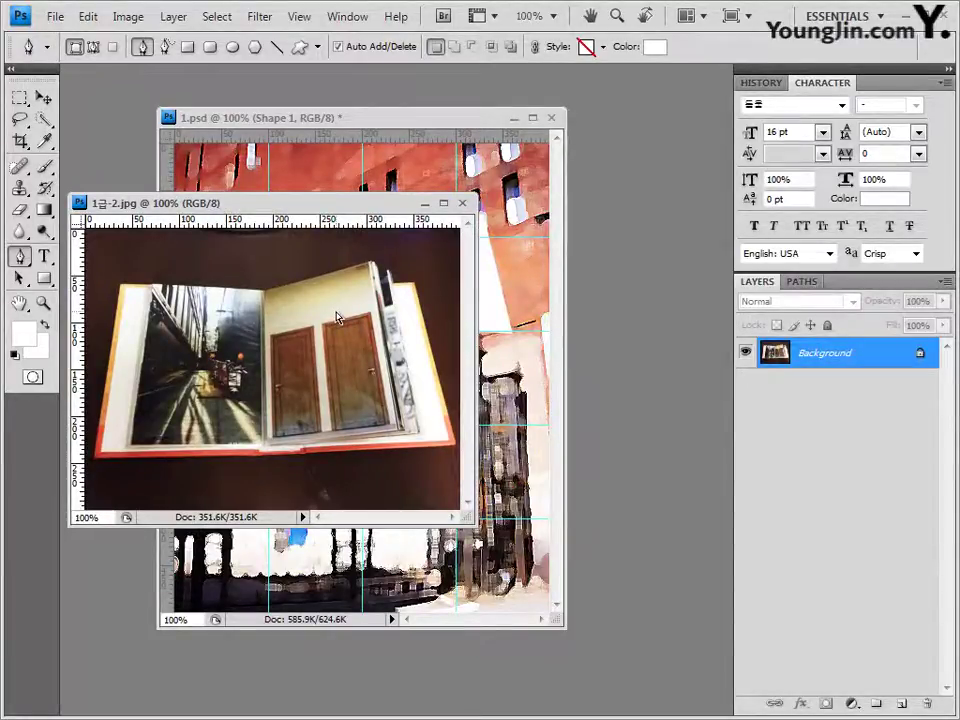
Copy the entire 1급-2.jpg image, close that document, and paste the image as a new layer in 1.psd
key("ctrl+a")
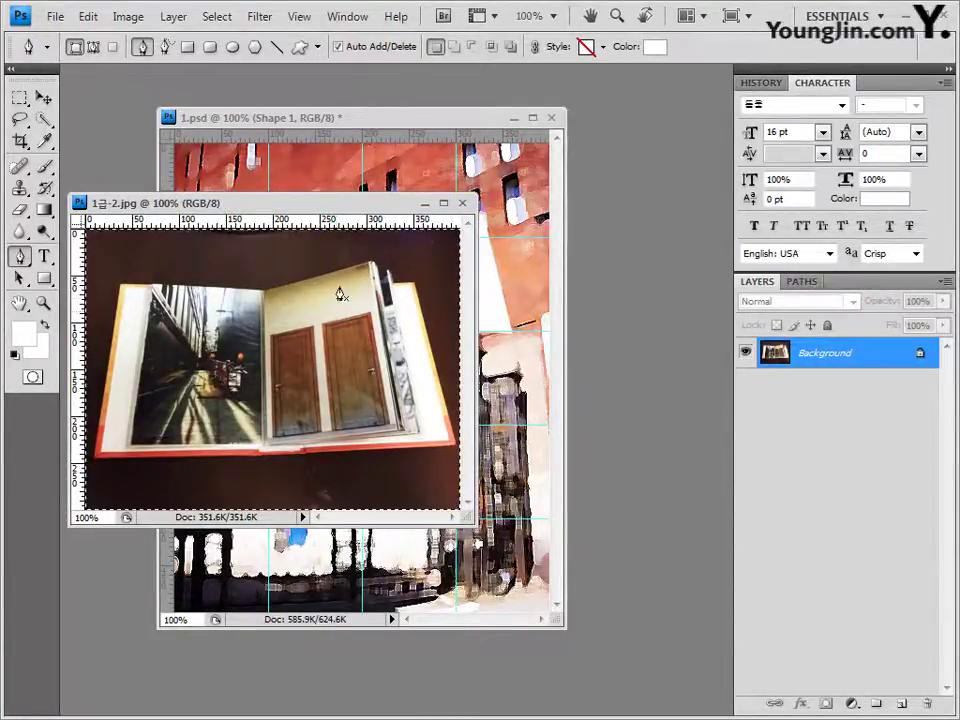
left_click(462, 204)
left_click(44, 98)
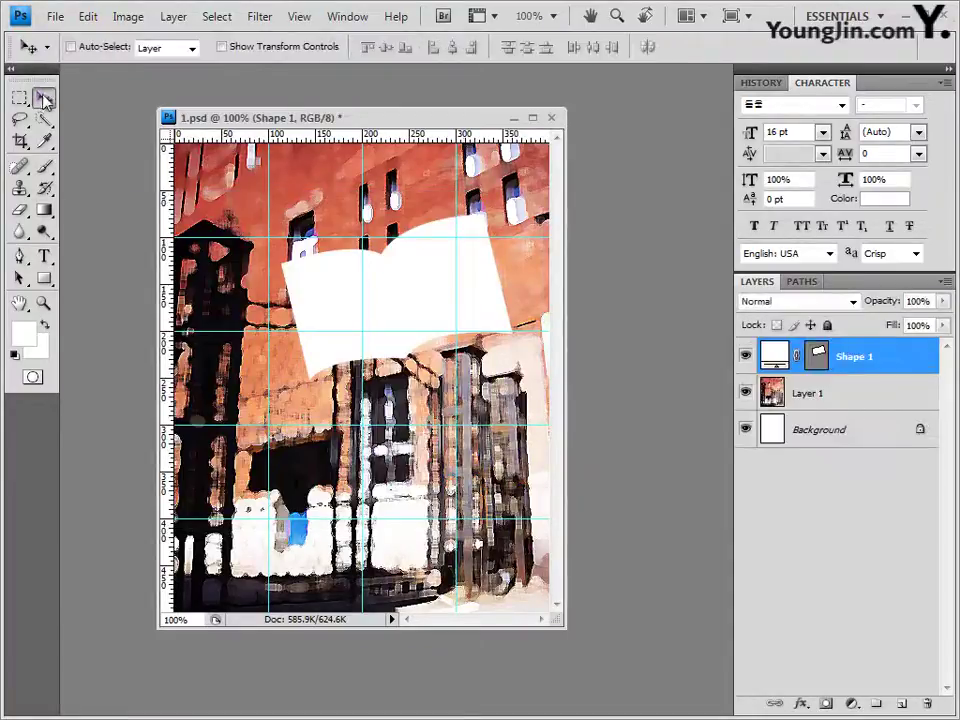
key("ctrl+v")
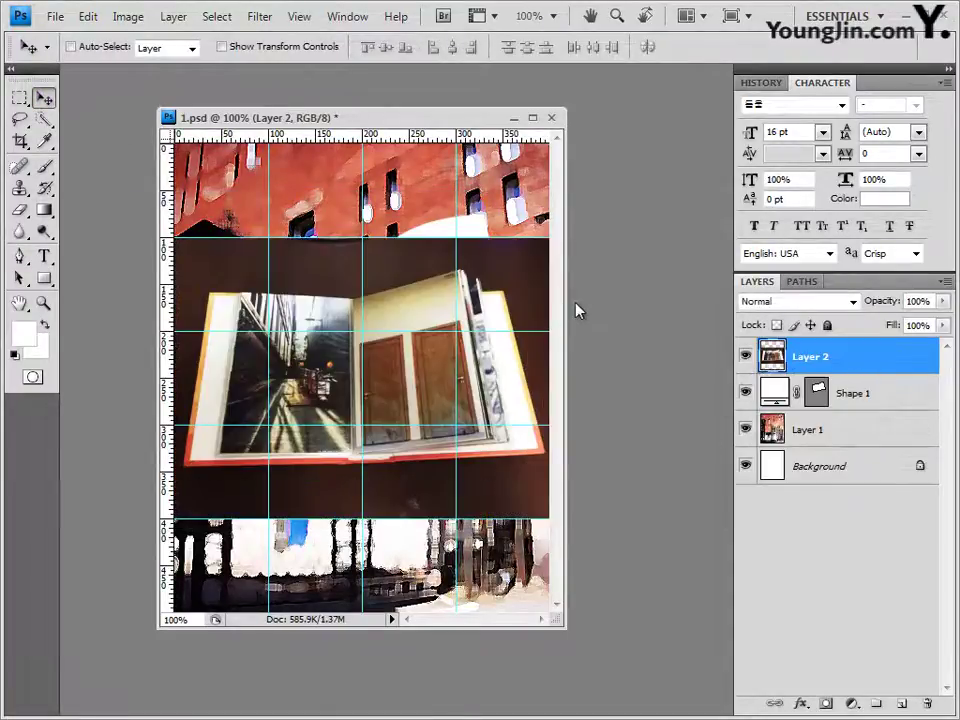
Move the pasted book photo up about 50 px and clip it to the Shape 1 layer
left_click_drag(362, 302, 362, 256)
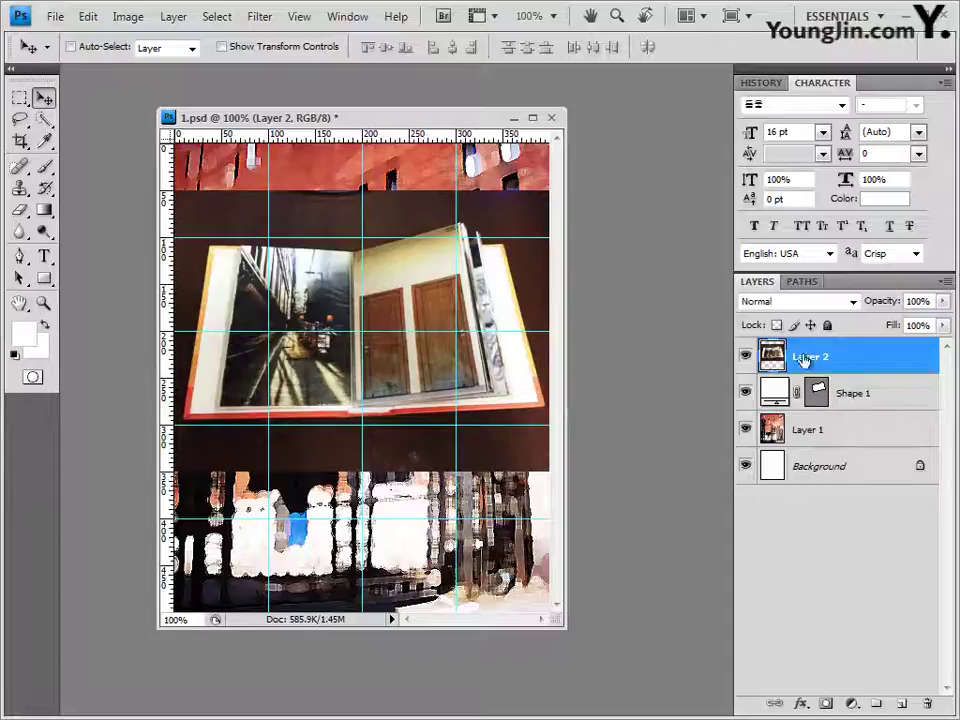
left_click(865, 375, "alt")
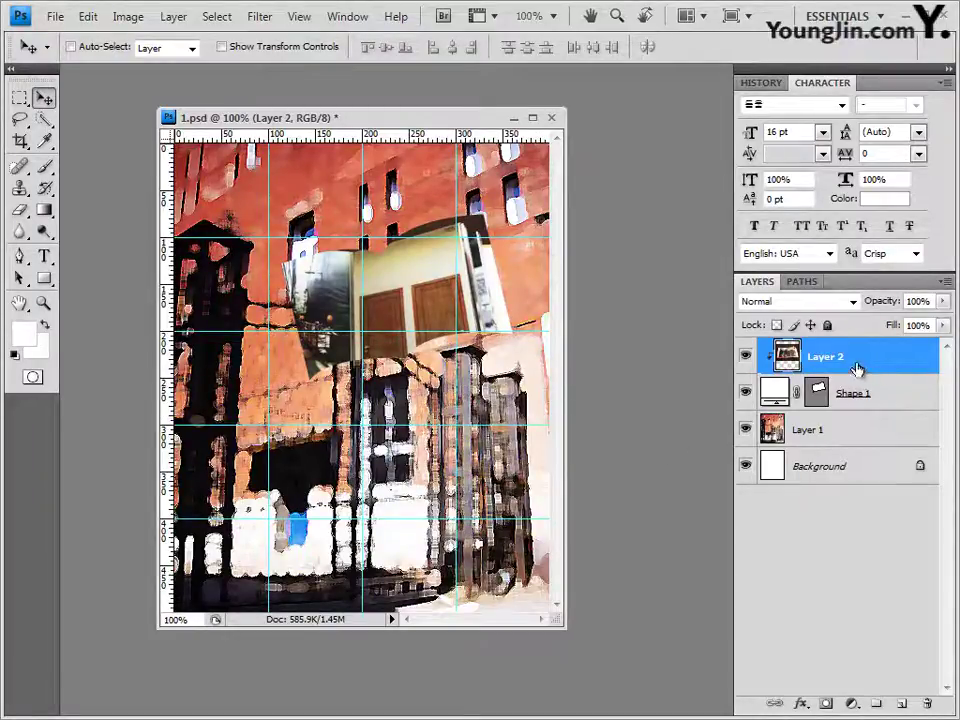
Free-transform the clipped book photo proportionally to about 65.5% and position it over the book shape, centred near X 245, Y 159 px
key("ctrl+t")
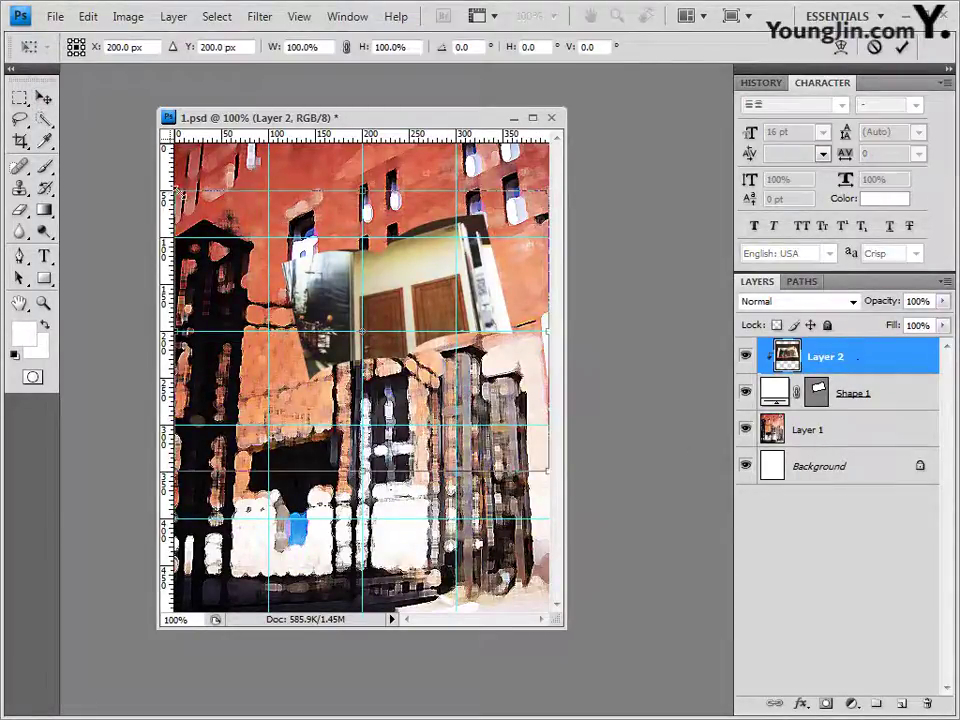
left_click_drag(176, 191, 272, 264)
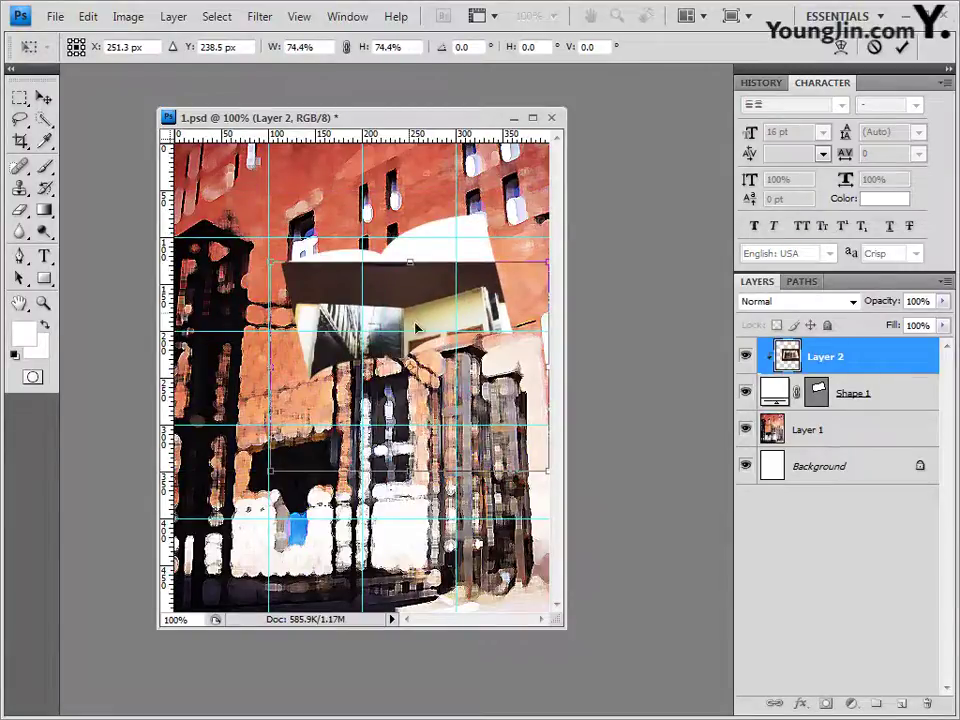
left_click_drag(416, 328, 416, 257)
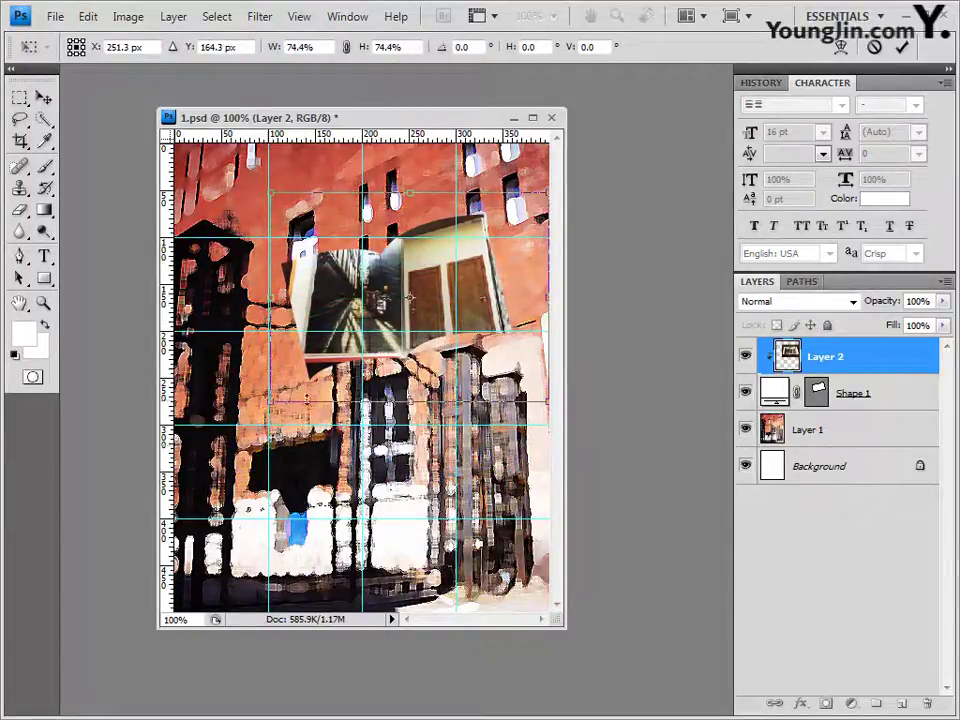
left_click_drag(268, 401, 287, 388)
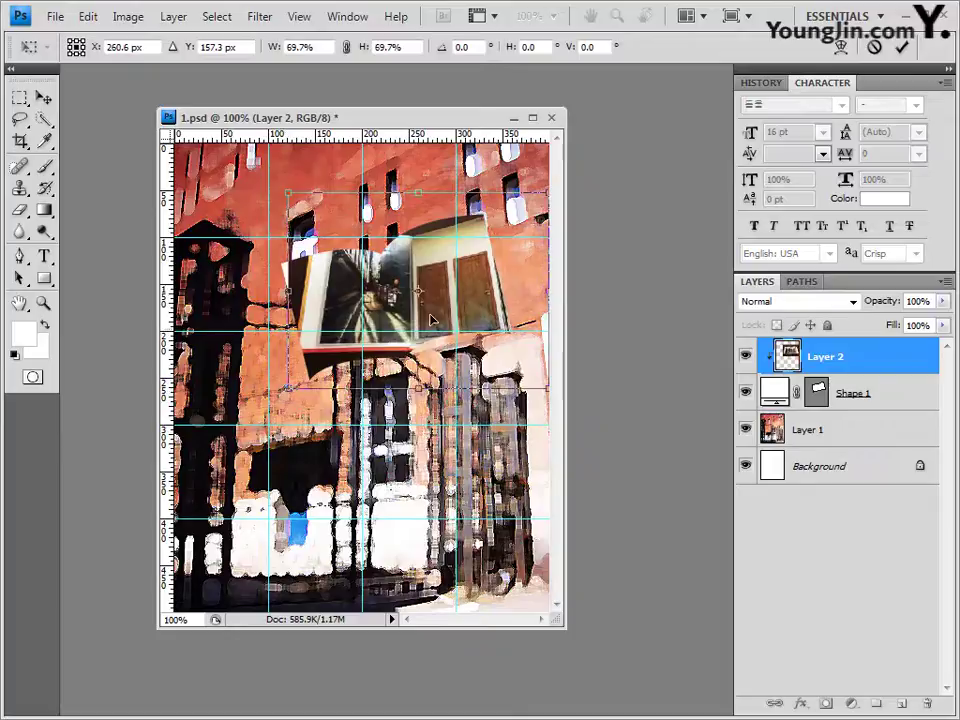
left_click_drag(413, 319, 404, 320)
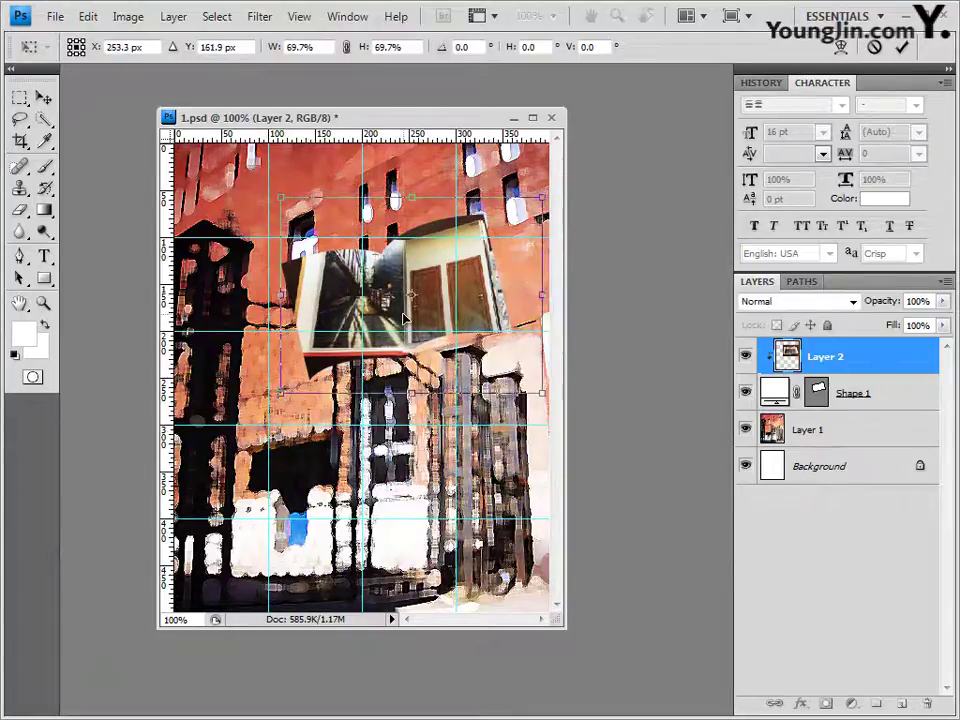
left_click_drag(541, 392, 535, 382)
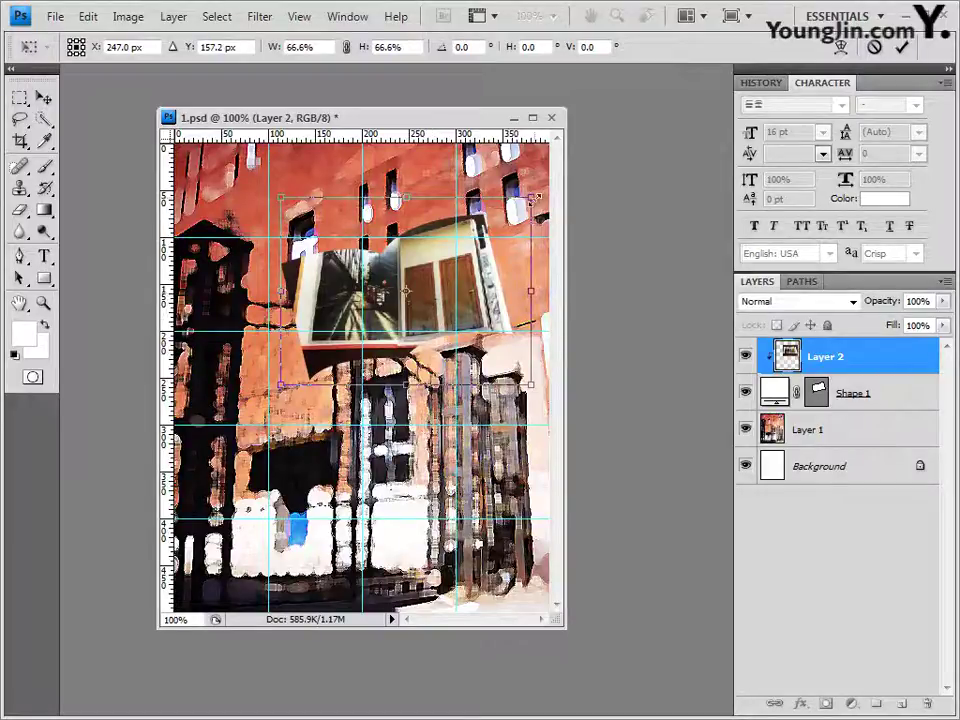
mouse_move(537, 199)
left_mouse_down()
mouse_move(525, 200)
mouse_move(530, 218)
left_mouse_up()
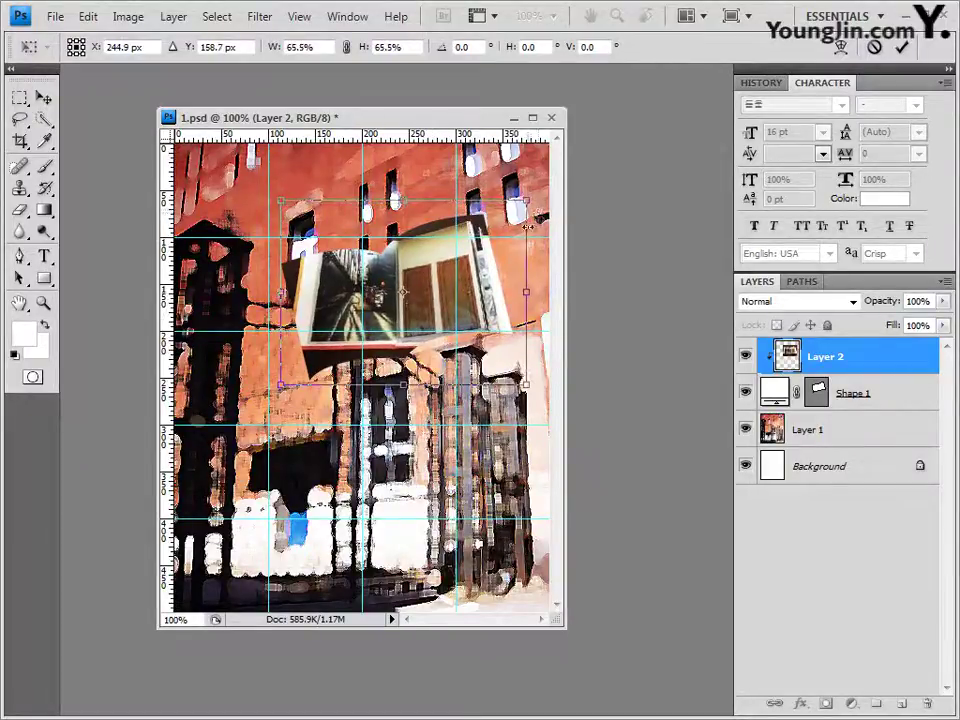
key("Return")
Stretch the clipped book photo upward to 106.6% height, keeping its width at 100%
key("ctrl+t")
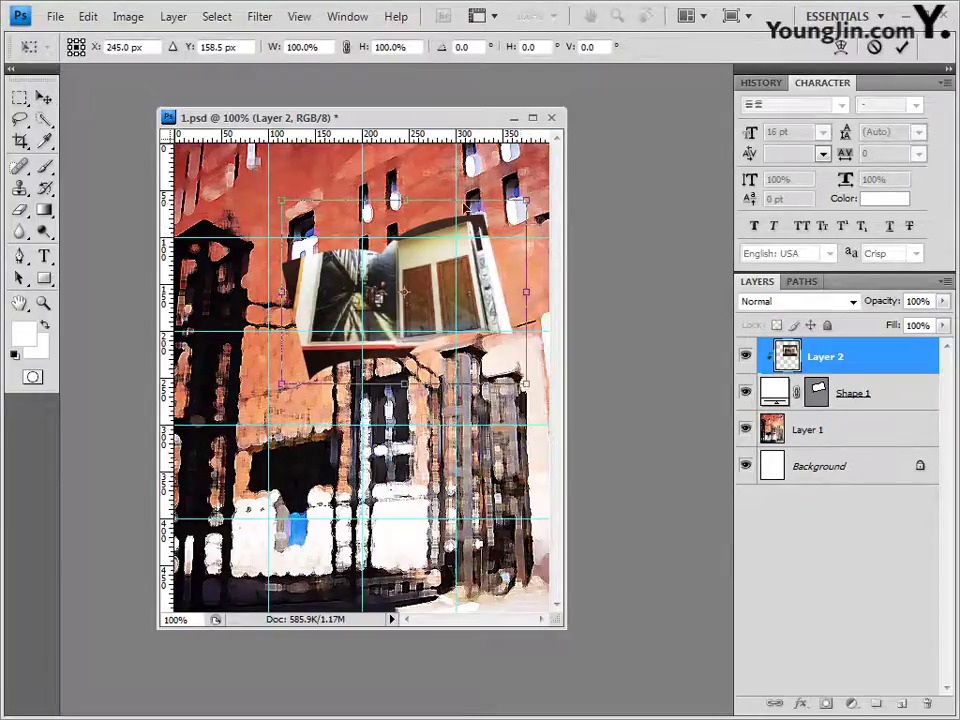
left_click_drag(405, 191, 409, 189)
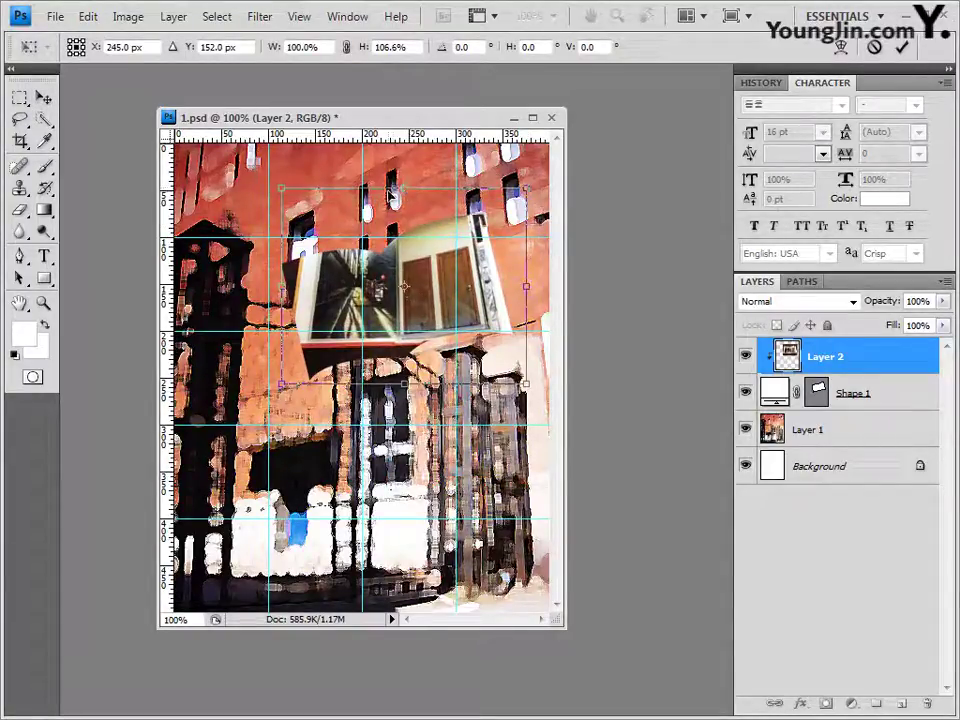
key("Return")
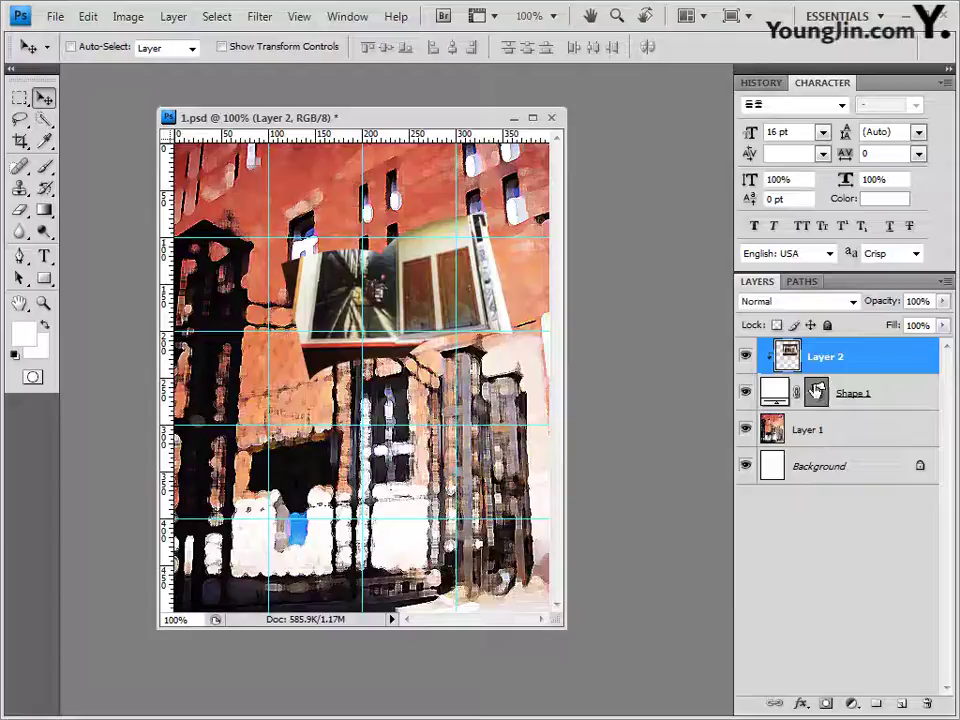
Add a 3 px outside Stroke style to the Shape 1 layer with its fill type set to Gradient
left_click(866, 395)
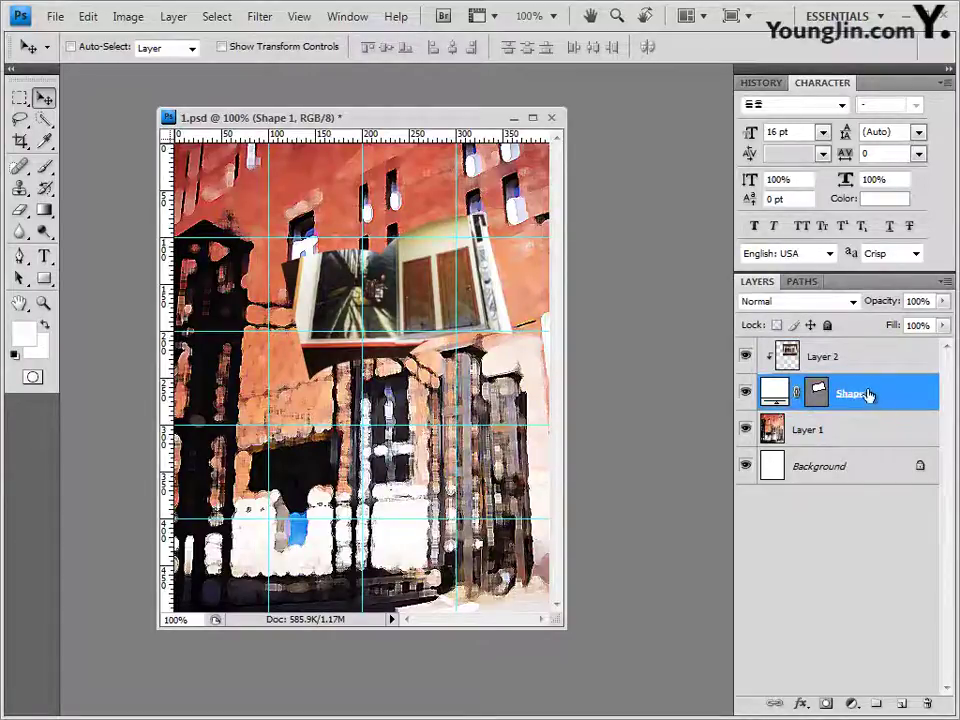
left_click(803, 706)
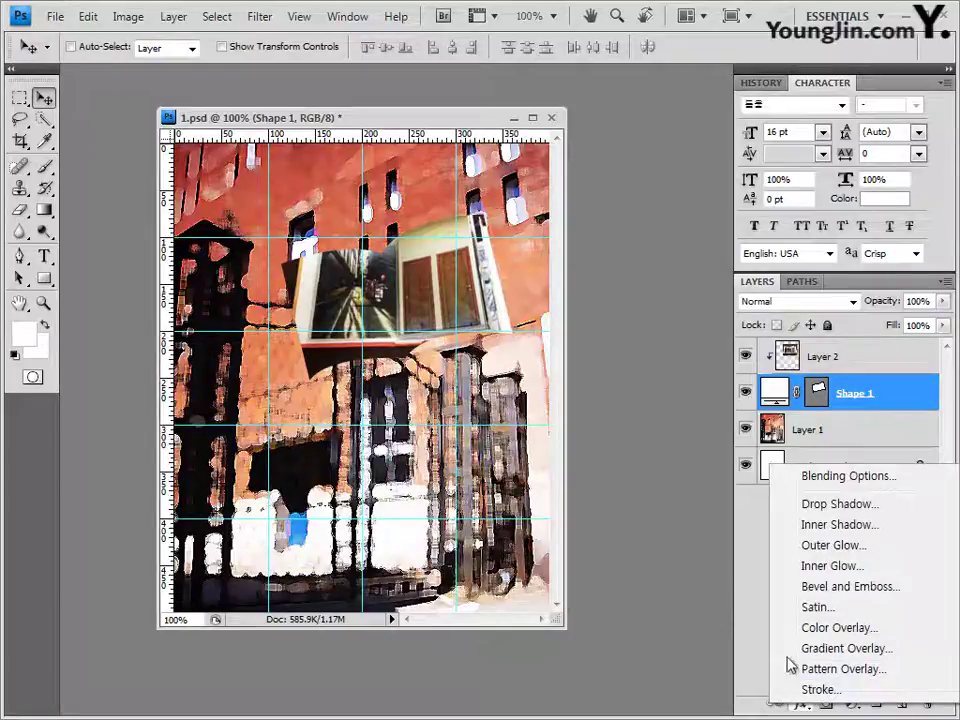
left_click(818, 689)
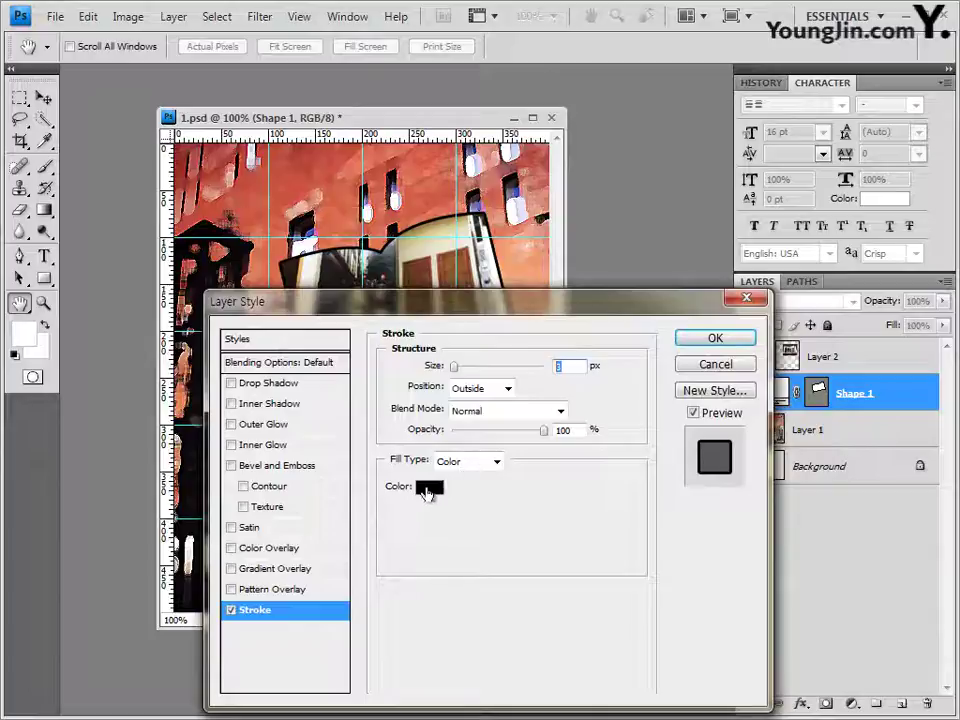
left_click(427, 488)
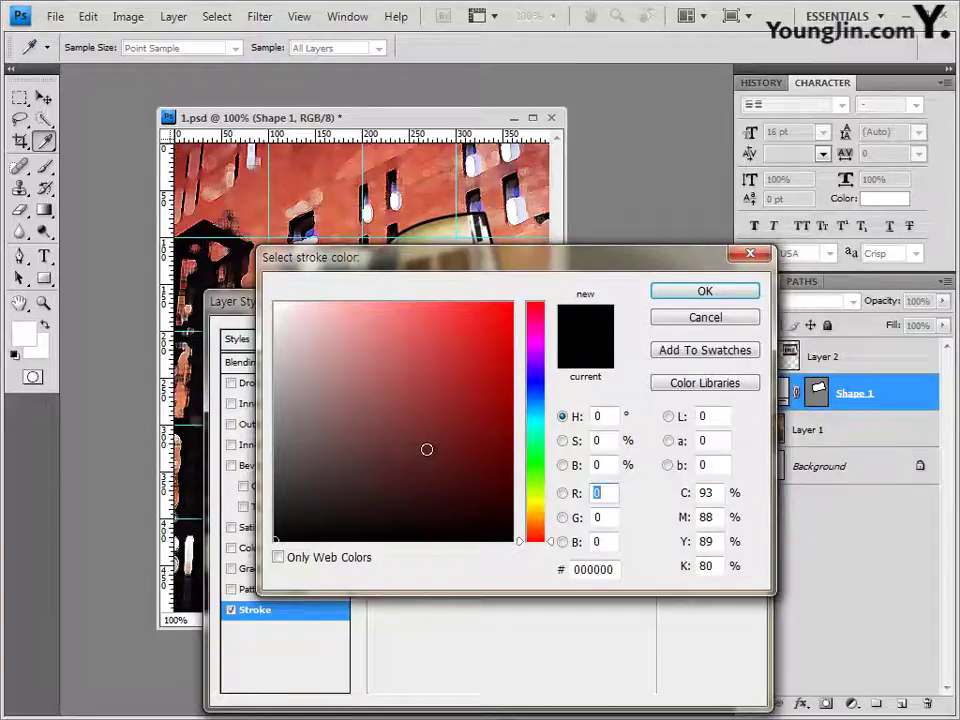
left_click(737, 321)
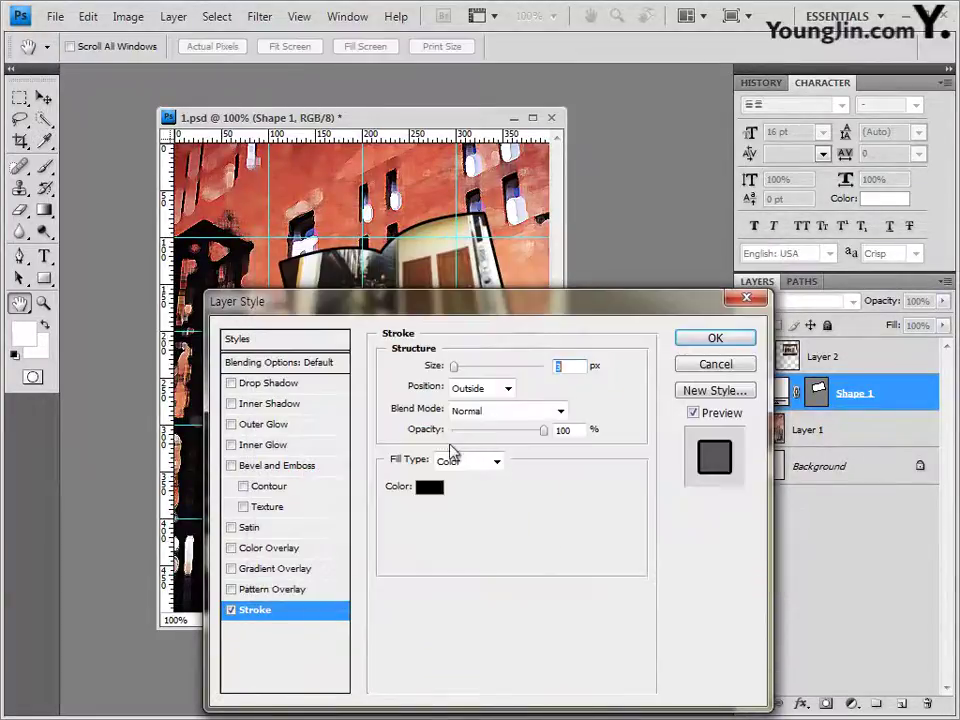
left_click(463, 467)
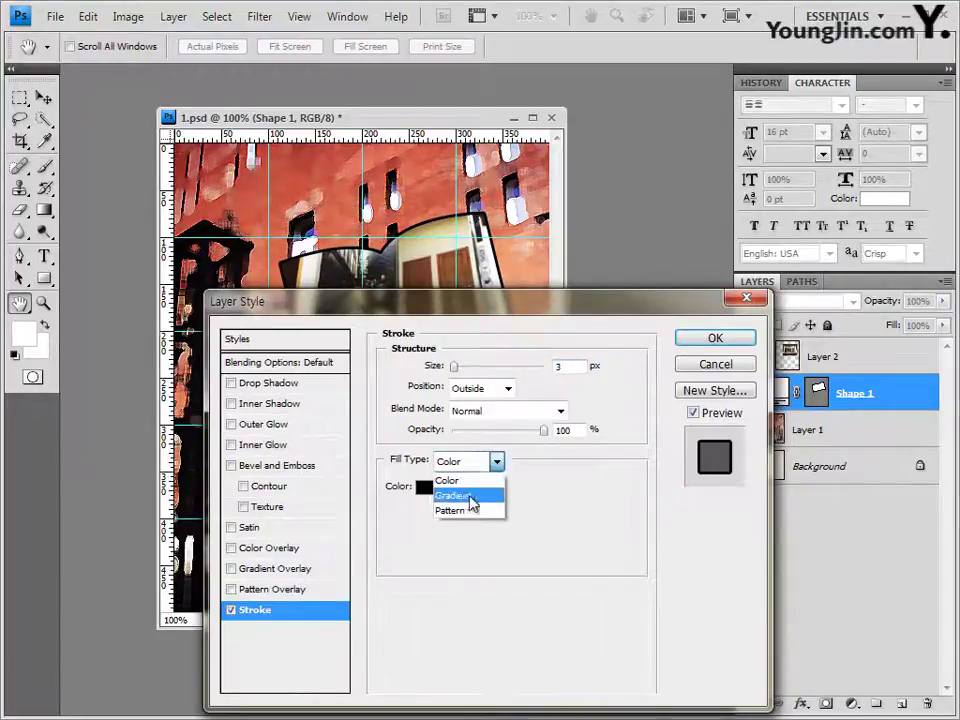
left_click(455, 494)
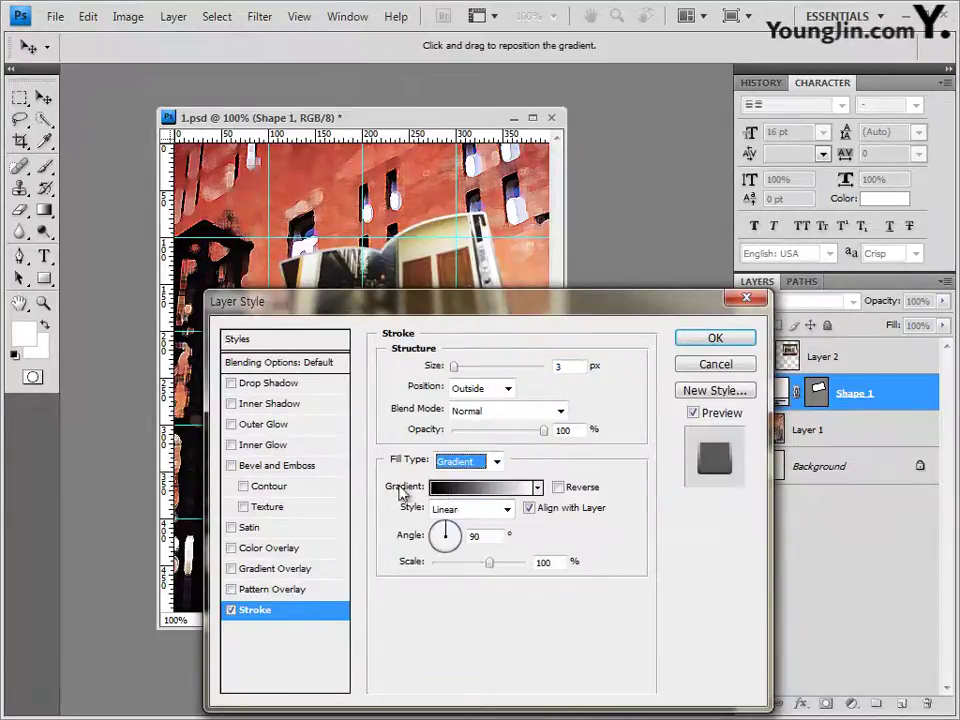
Edit the stroke gradient from the Black, White preset and set its starting colour stop to ff6e02
left_click(488, 489)
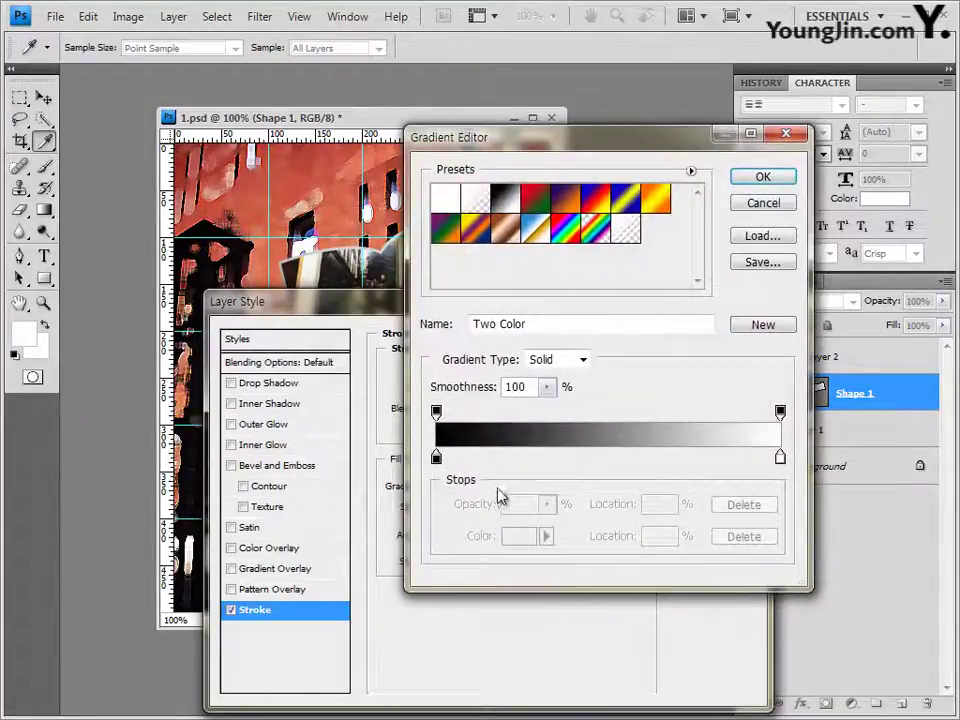
left_click_drag(570, 157, 541, 159)
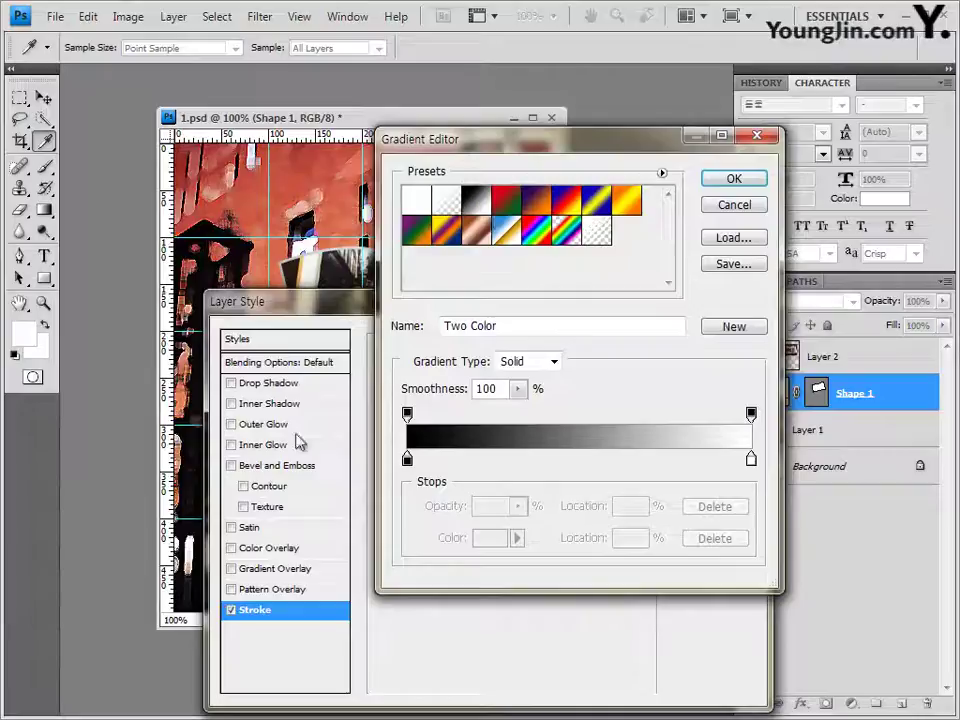
left_click(476, 200)
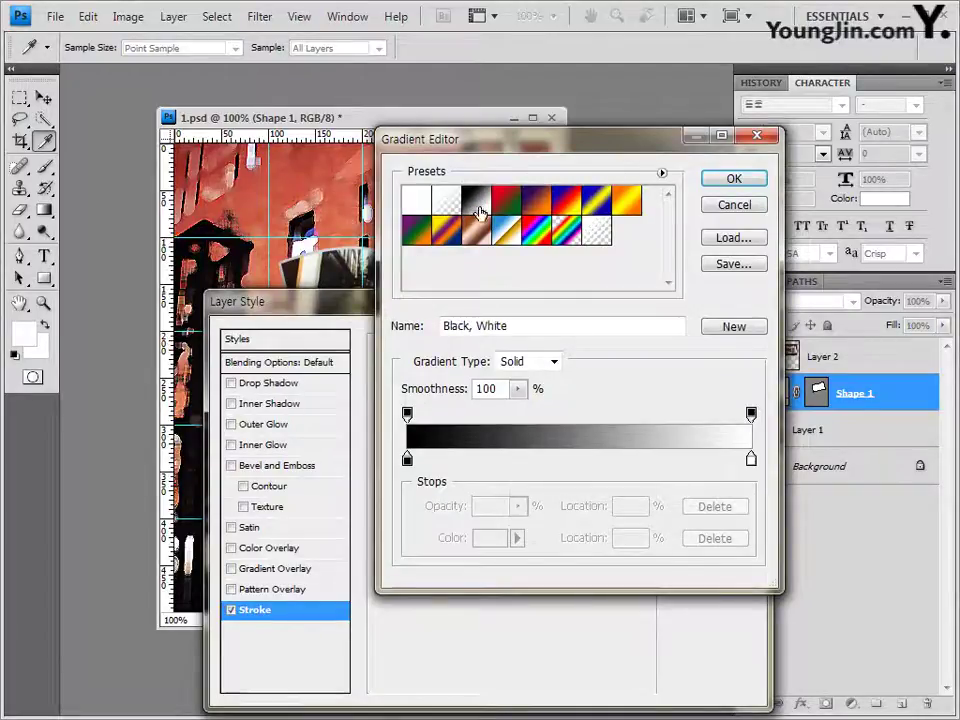
double_click(407, 460)
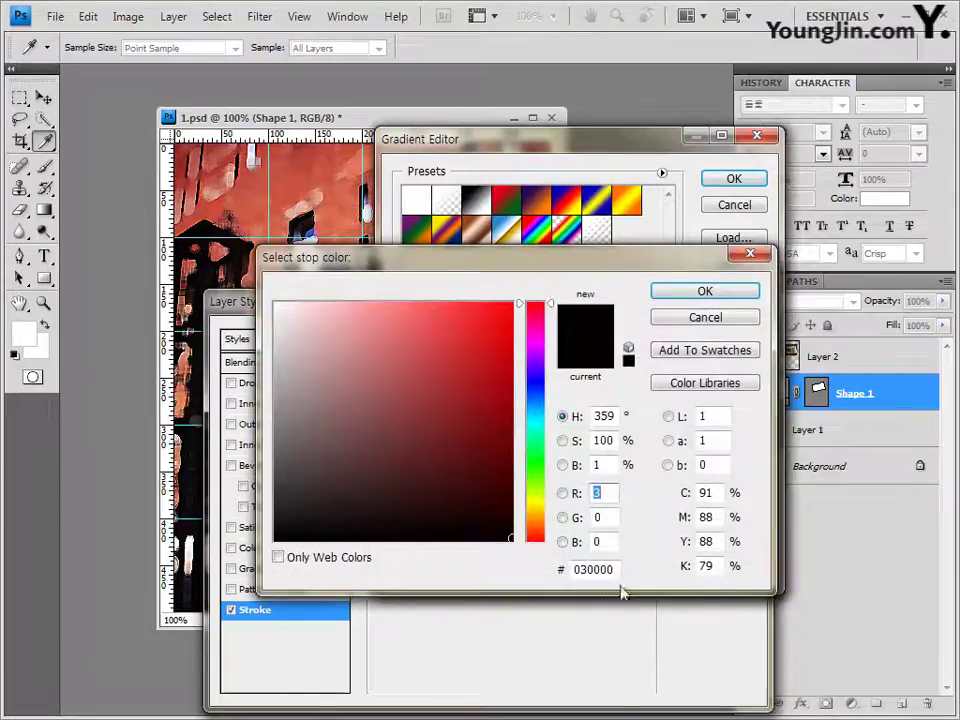
left_click(620, 569)
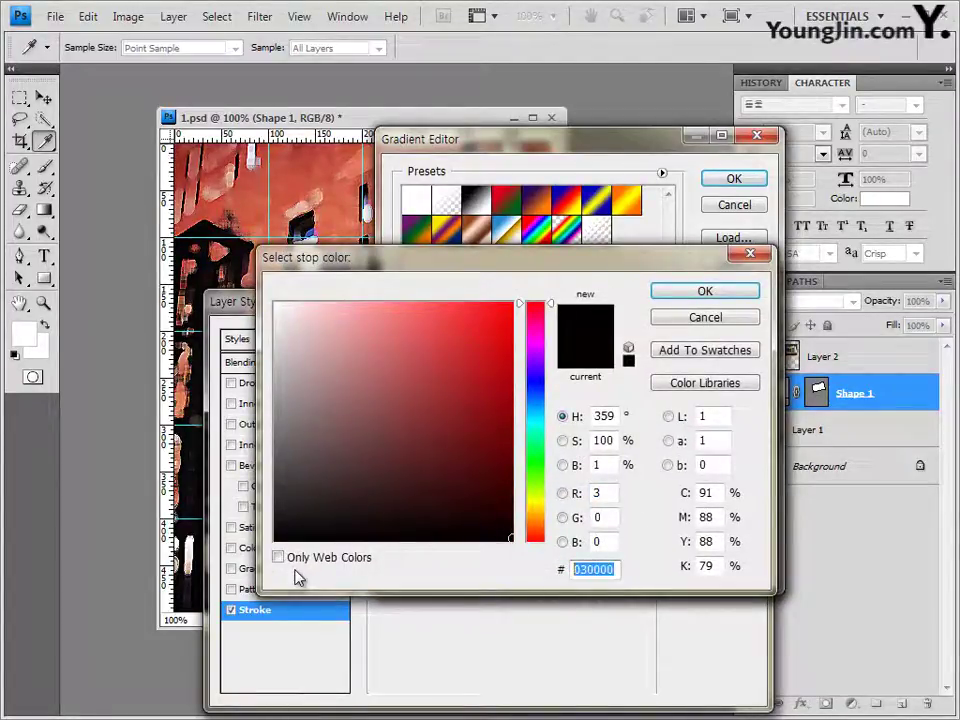
type("ff")
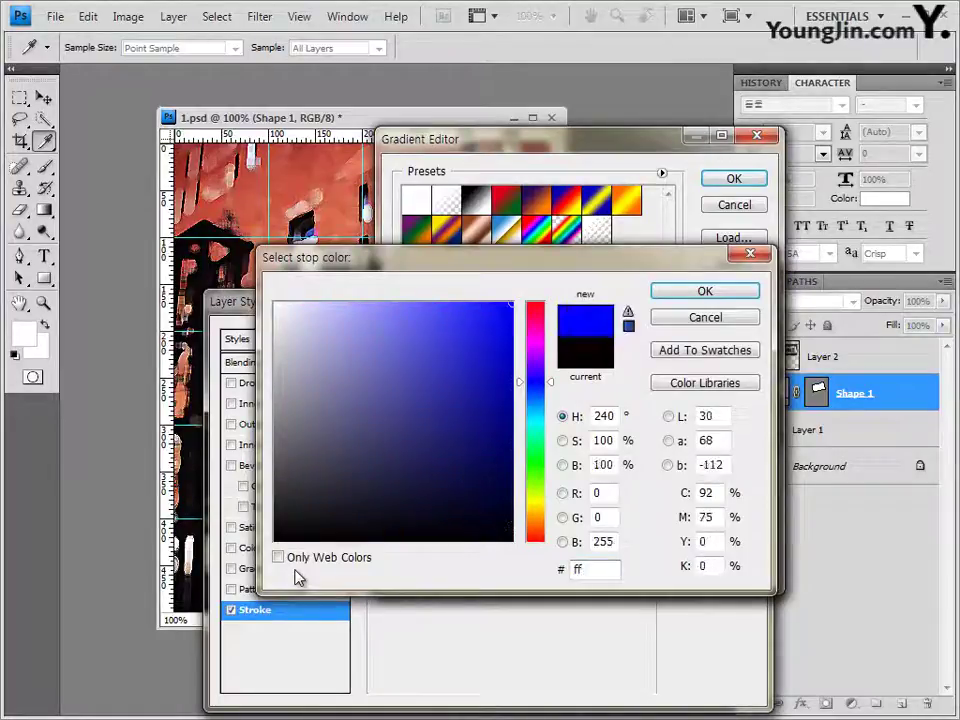
type("6e02")
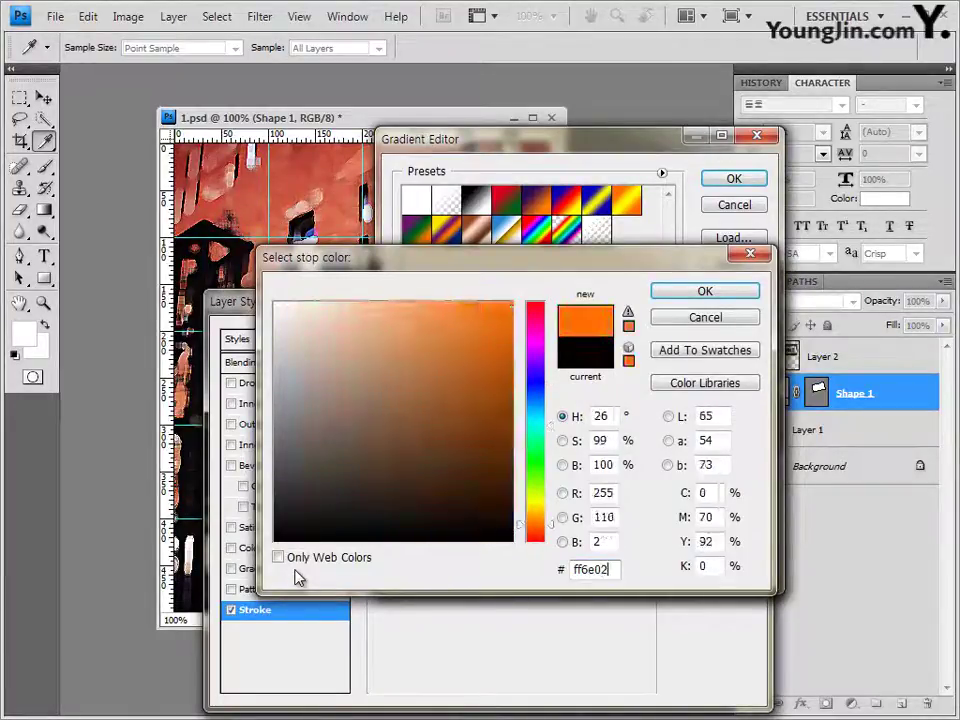
key("Return")
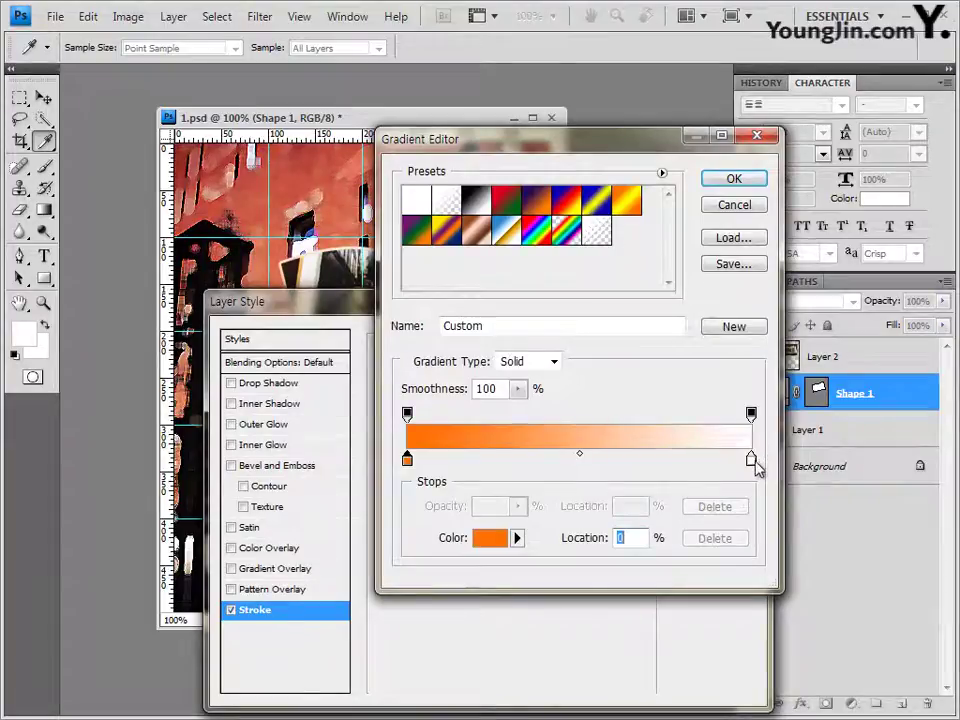
Set the stroke gradient's end colour stop to the same orange as its starting stop
double_click(752, 462)
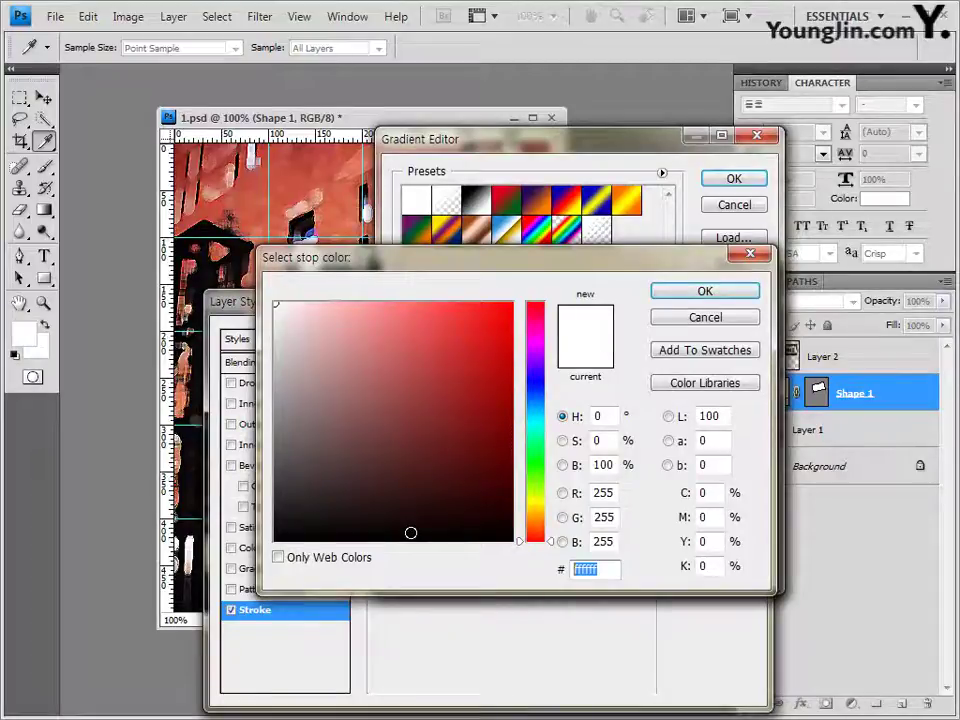
type("ff8e00")
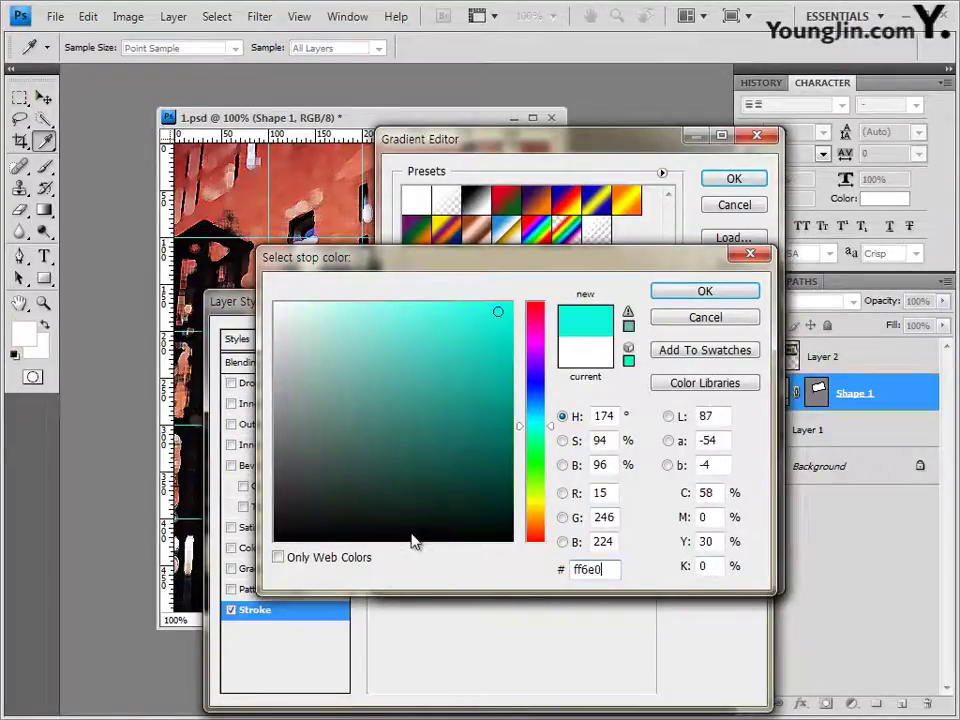
key("Return")
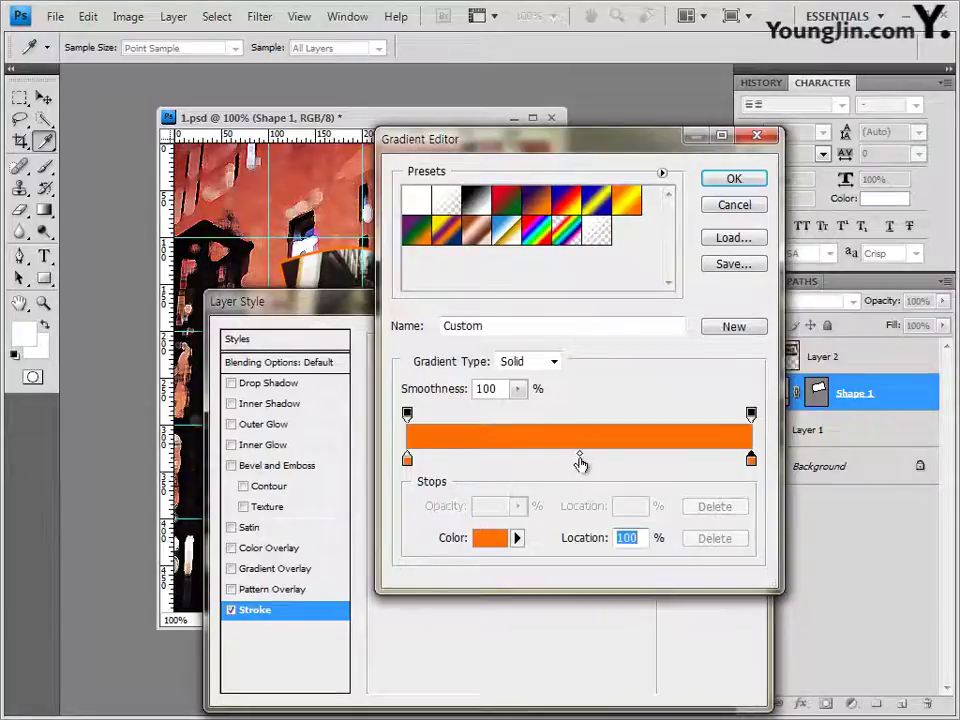
Add a middle colour stop at 50% to the stroke gradient, set it to ffff00, and accept the gradient
left_click(579, 459)
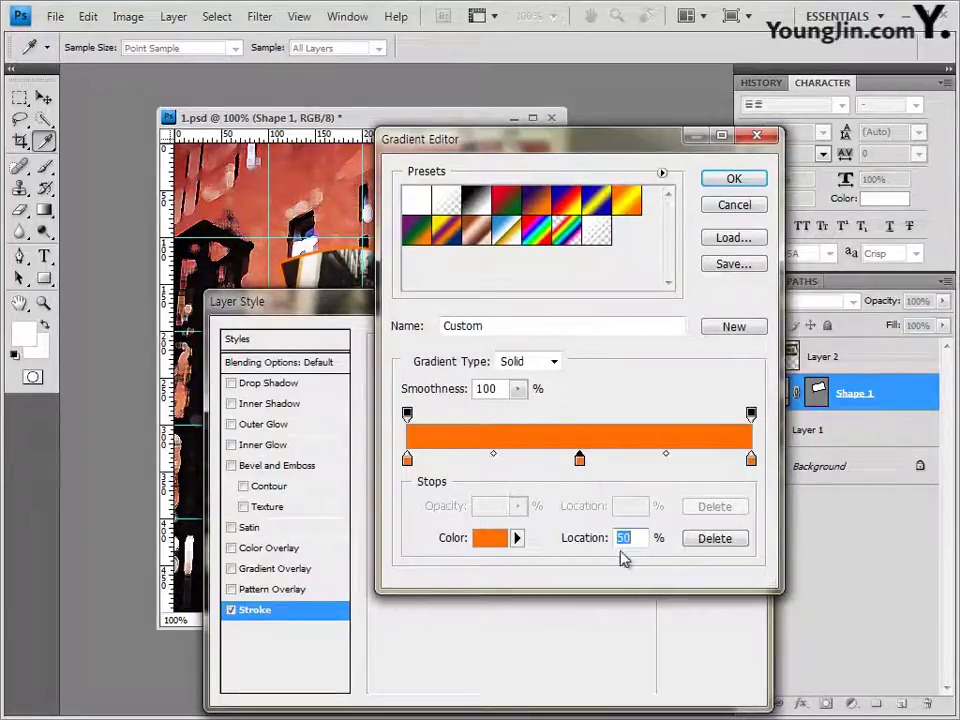
double_click(579, 459)
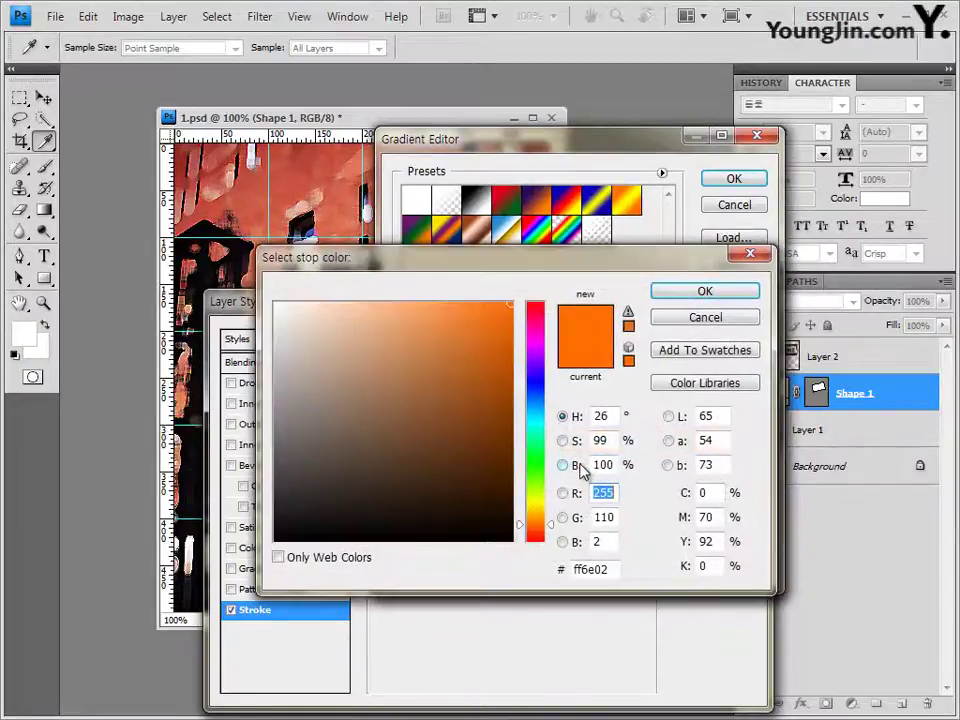
left_click(612, 572)
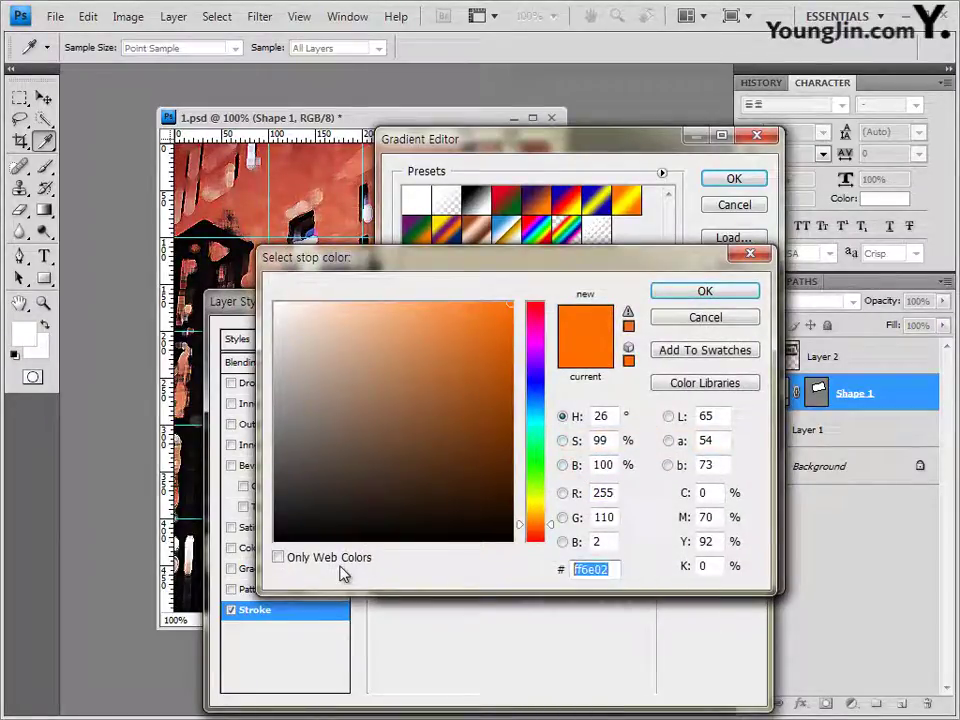
type("ffff00")
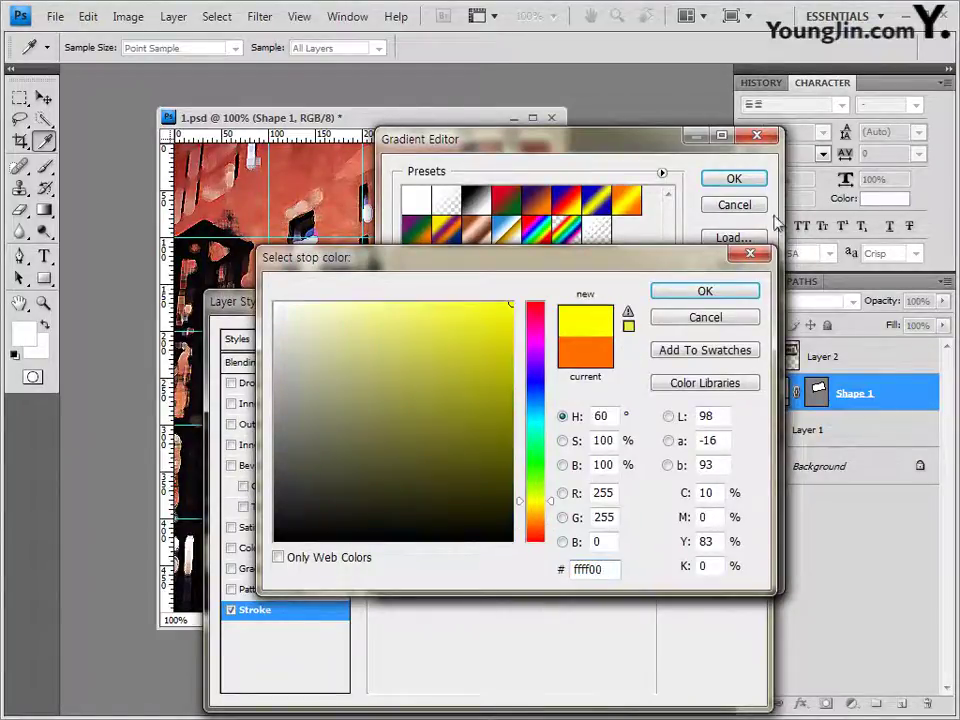
left_click(720, 292)
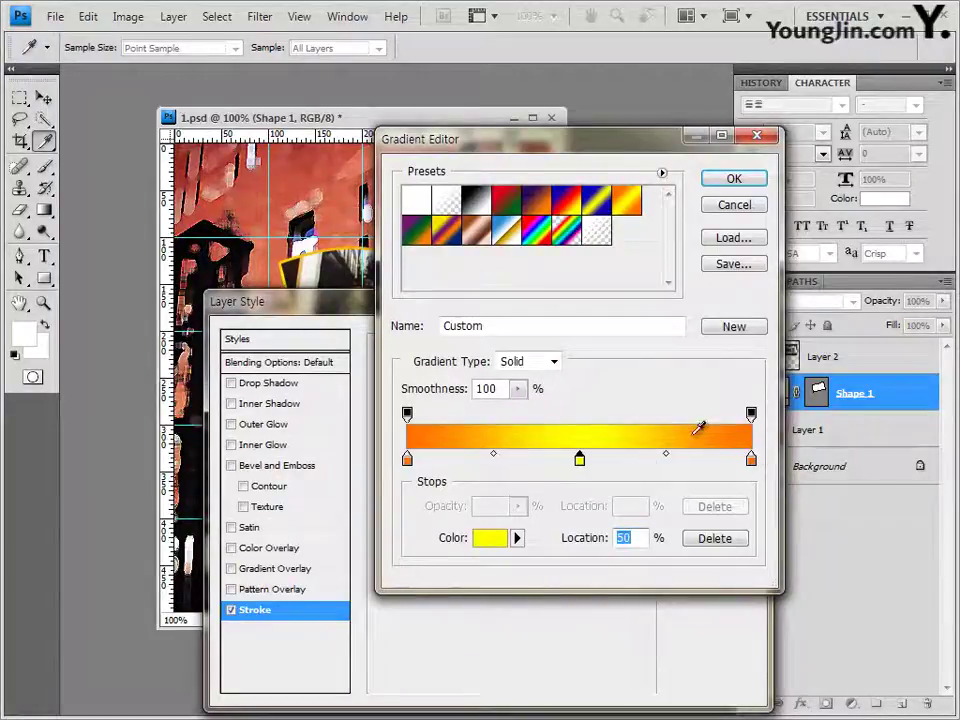
left_click(755, 179)
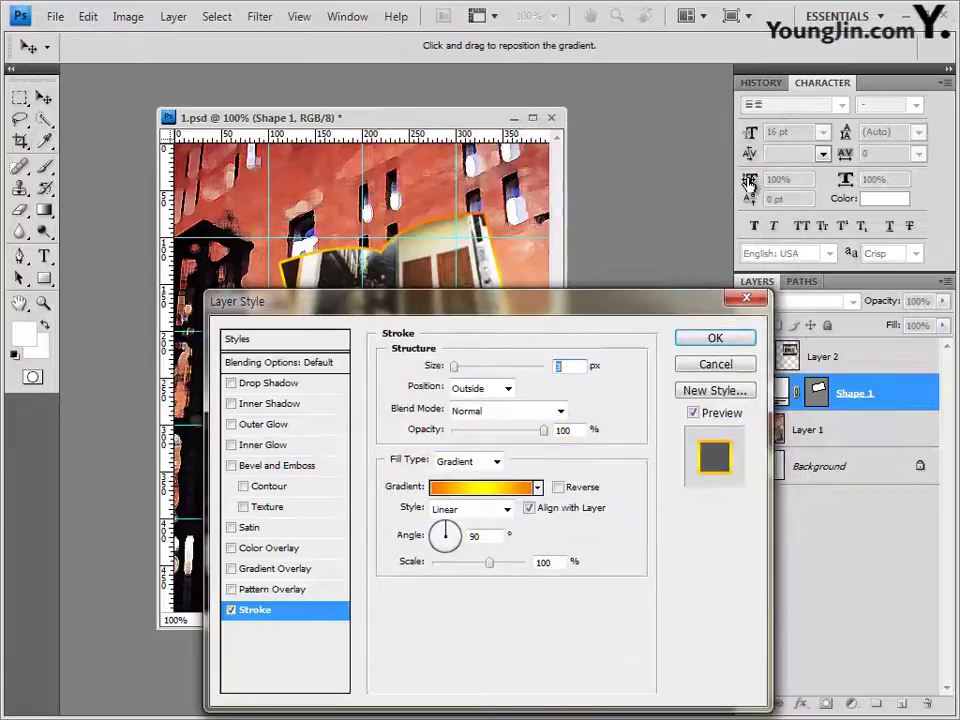
Add Bevel and Emboss and Outer Glow with default settings to the Shape 1 layer and apply the layer style
left_click(255, 466)
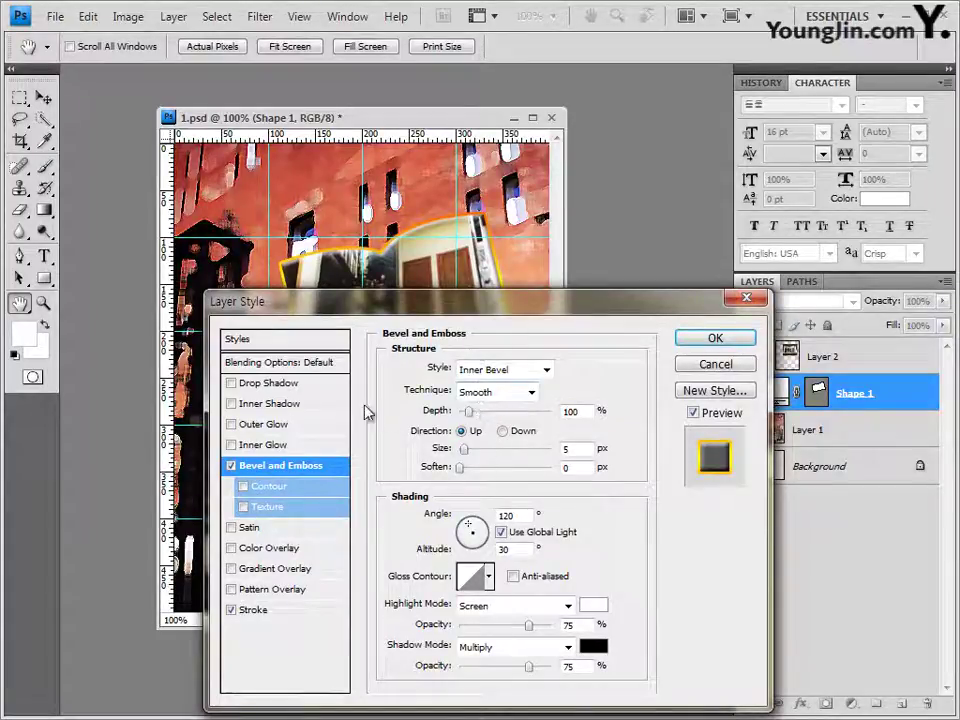
left_click(272, 426)
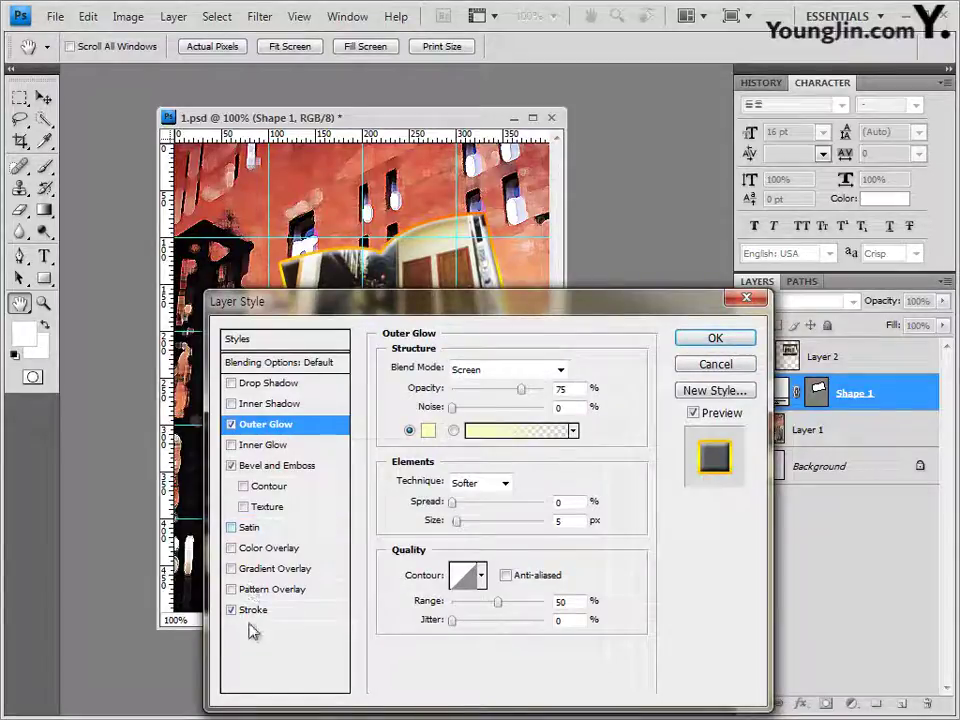
left_click(716, 339)
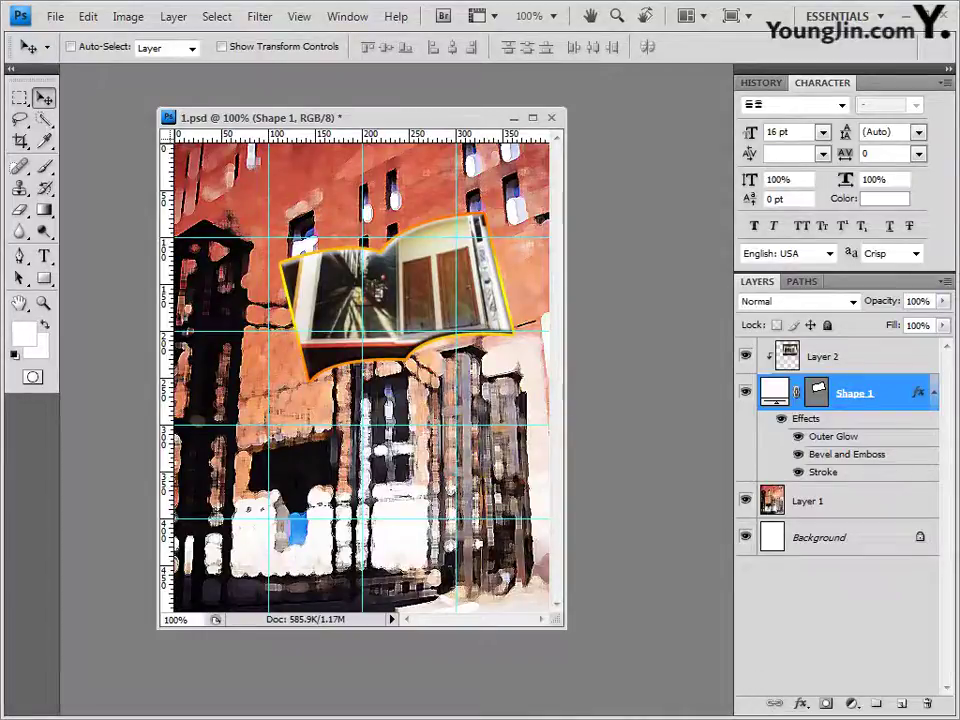
Open 1급-3.jpg from the 기출문제02 folder and float it in its own document window
key("alt+Tab")
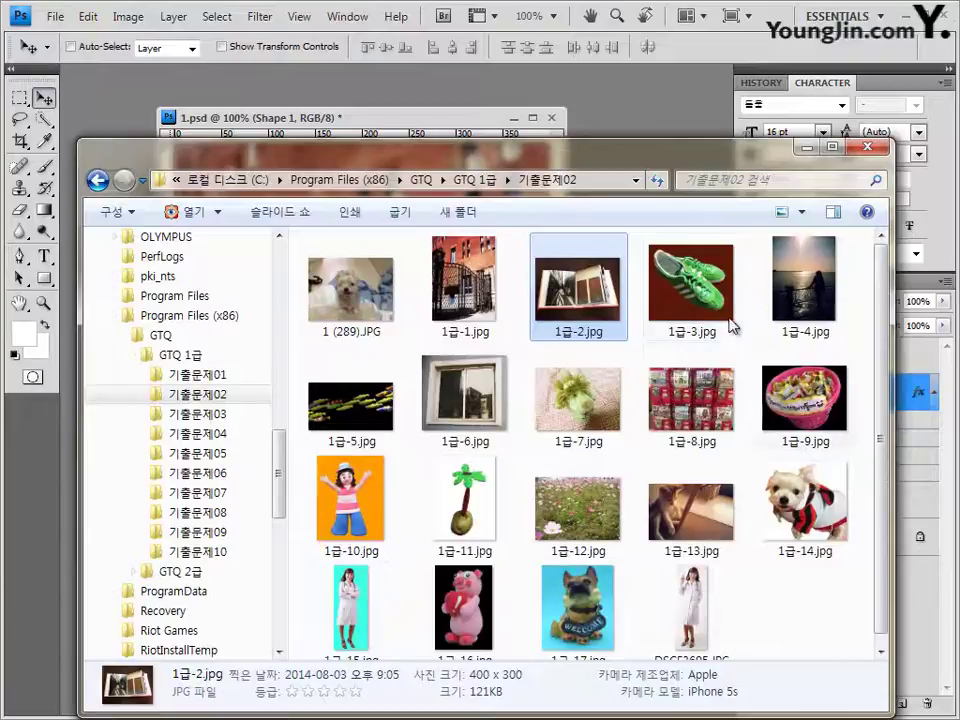
left_click_drag(697, 295, 660, 105)
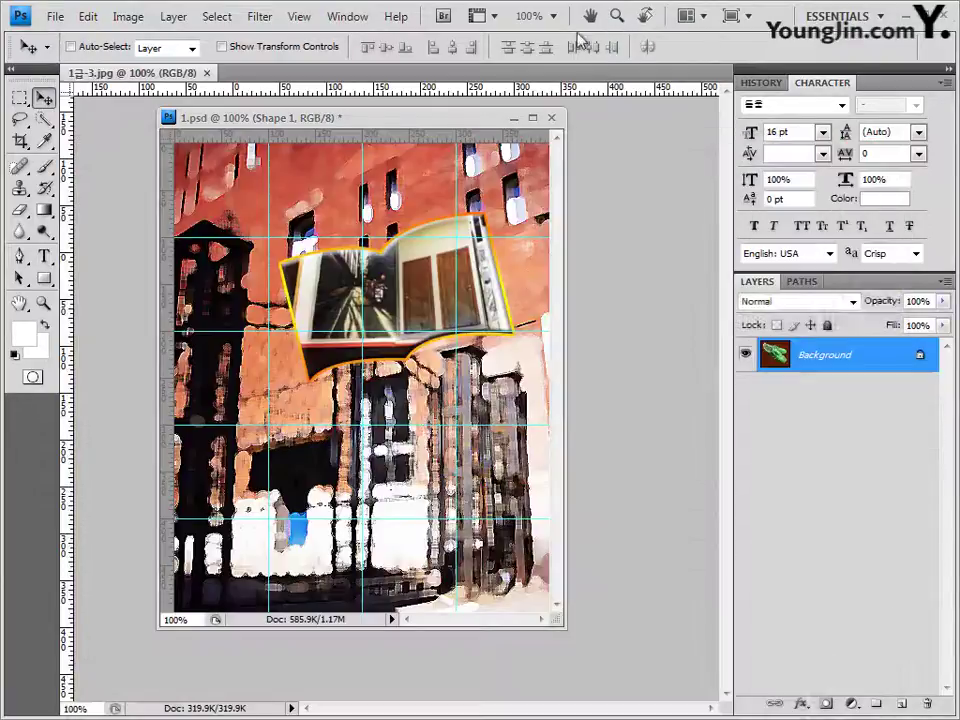
left_click_drag(130, 78, 158, 149)
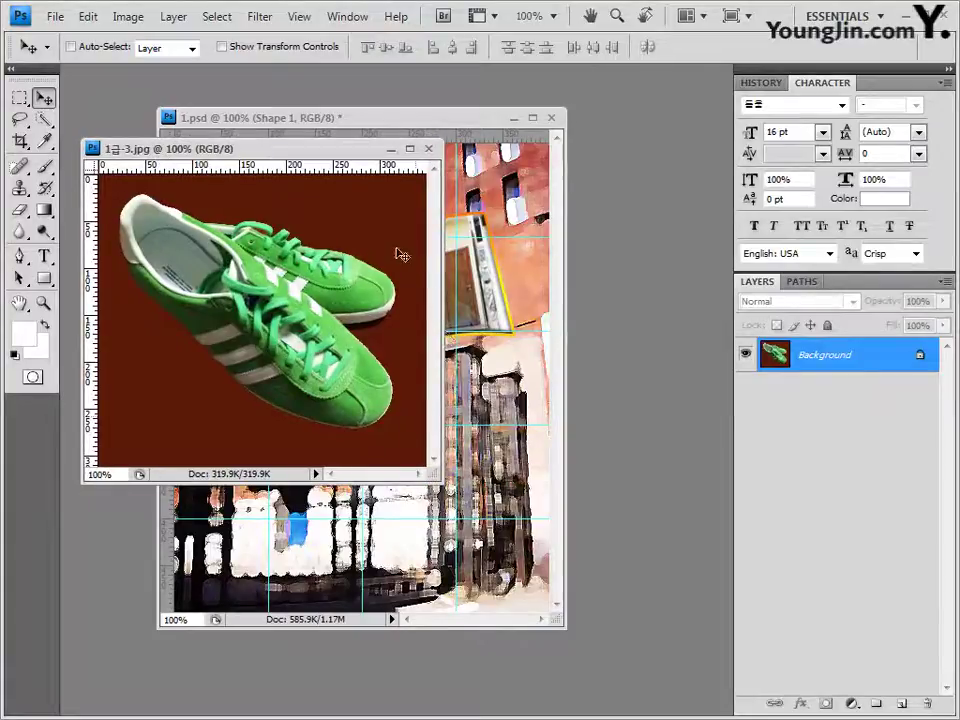
Select the green shoes by picking the brown background with the Magic Wand at tolerance 32 and inverting the selection
left_click(44, 119)
left_click(124, 136)
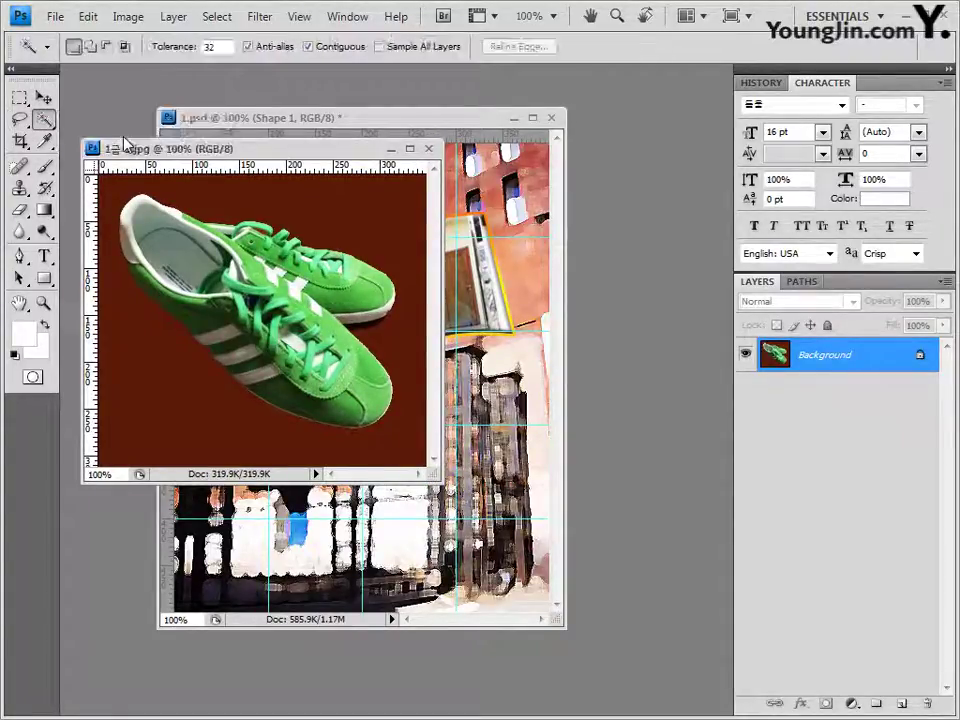
left_click(210, 46)
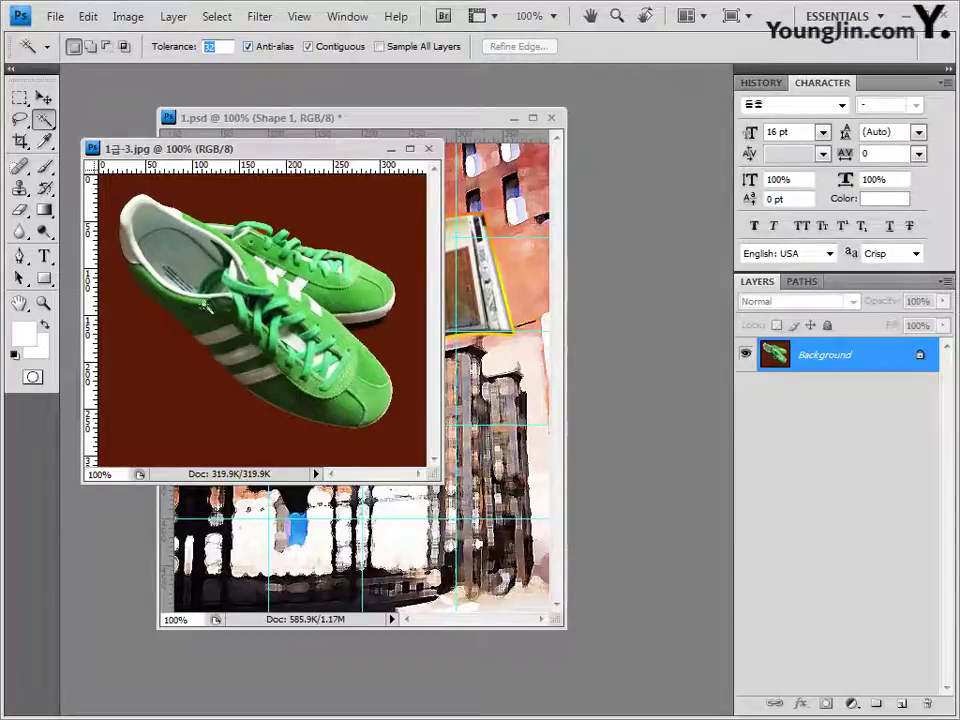
left_click(149, 372)
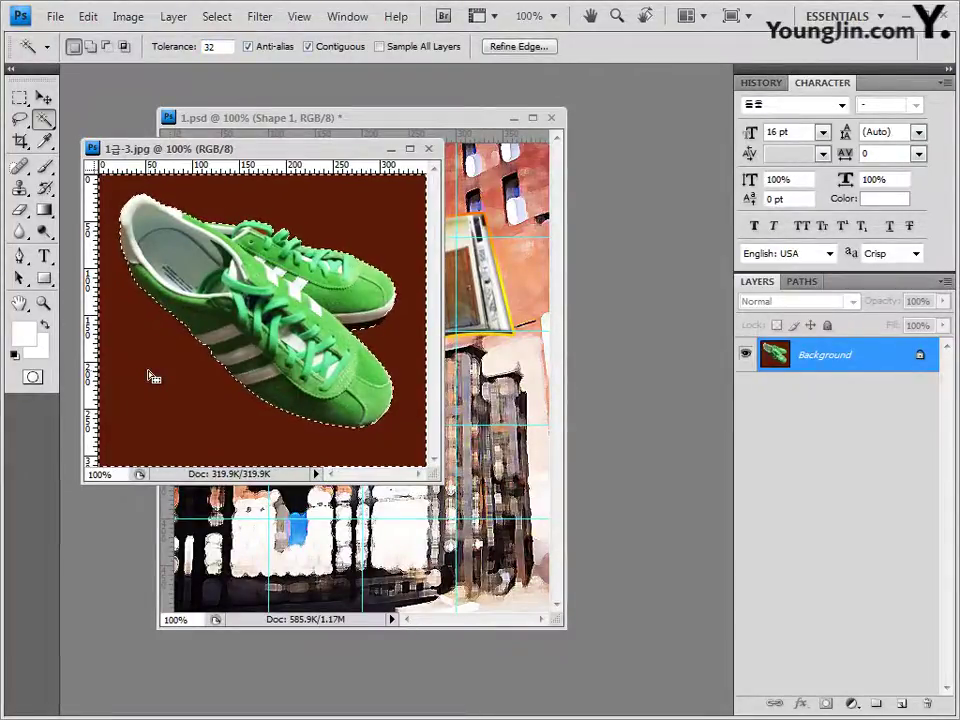
left_click(217, 16)
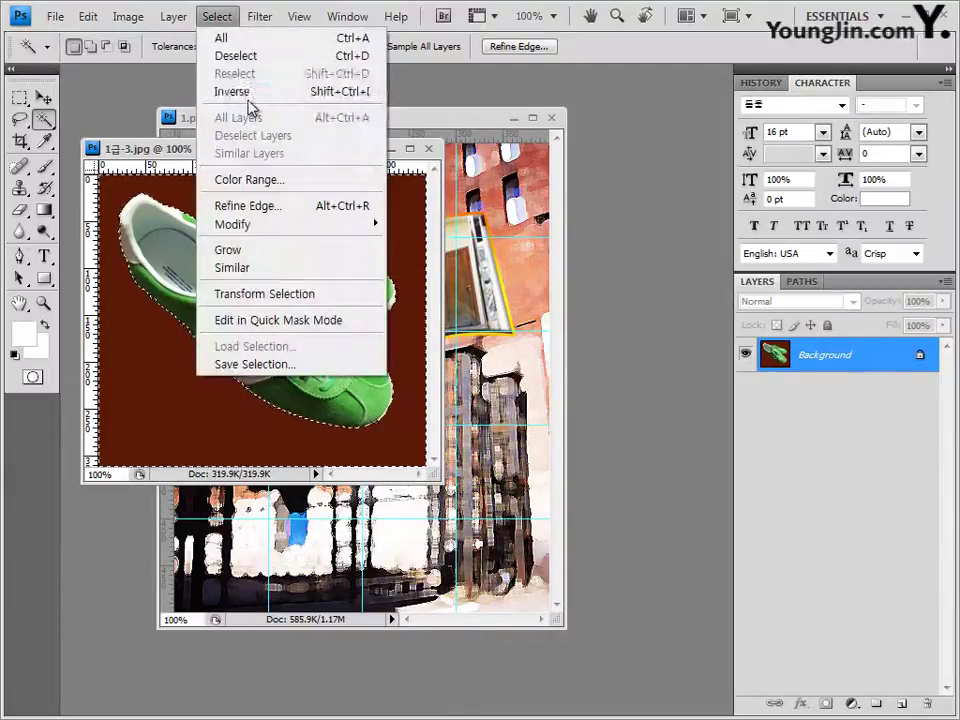
left_click(248, 97)
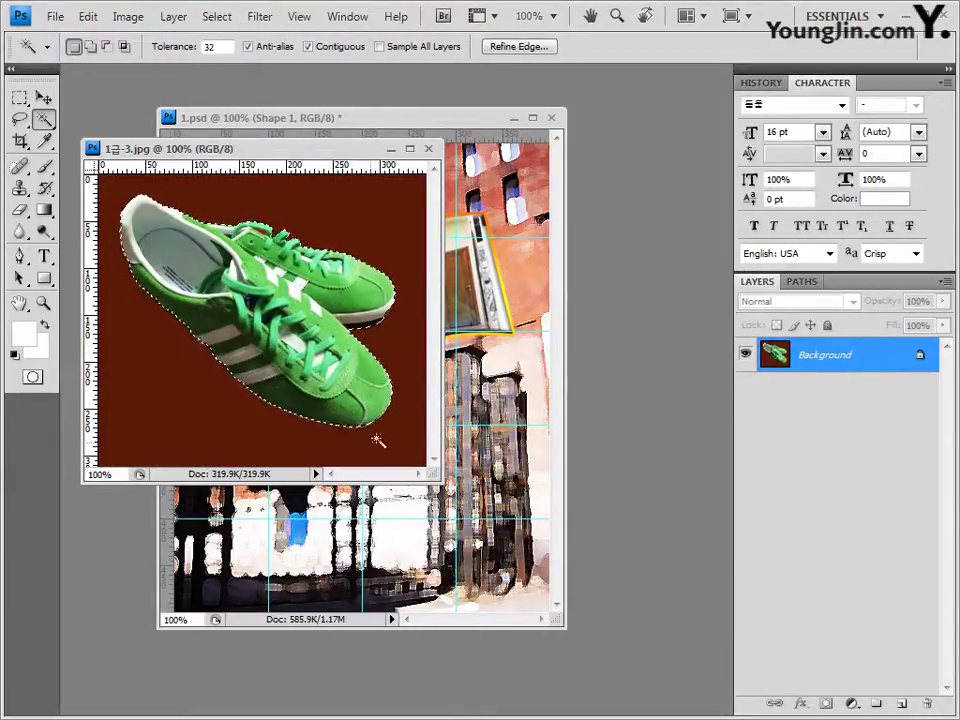
Close 1급-3.jpg and paste the copied shoes into 1.psd as a layer above Layer 2, released from the clipping mask
left_click(430, 150)
left_click(43, 97)
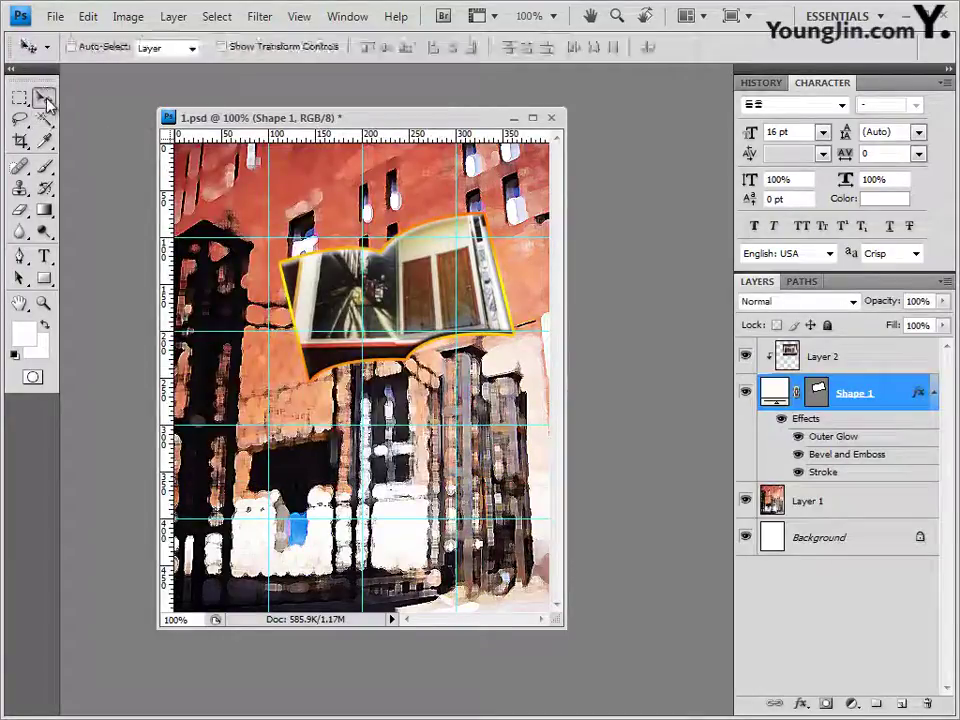
key("ctrl+v")
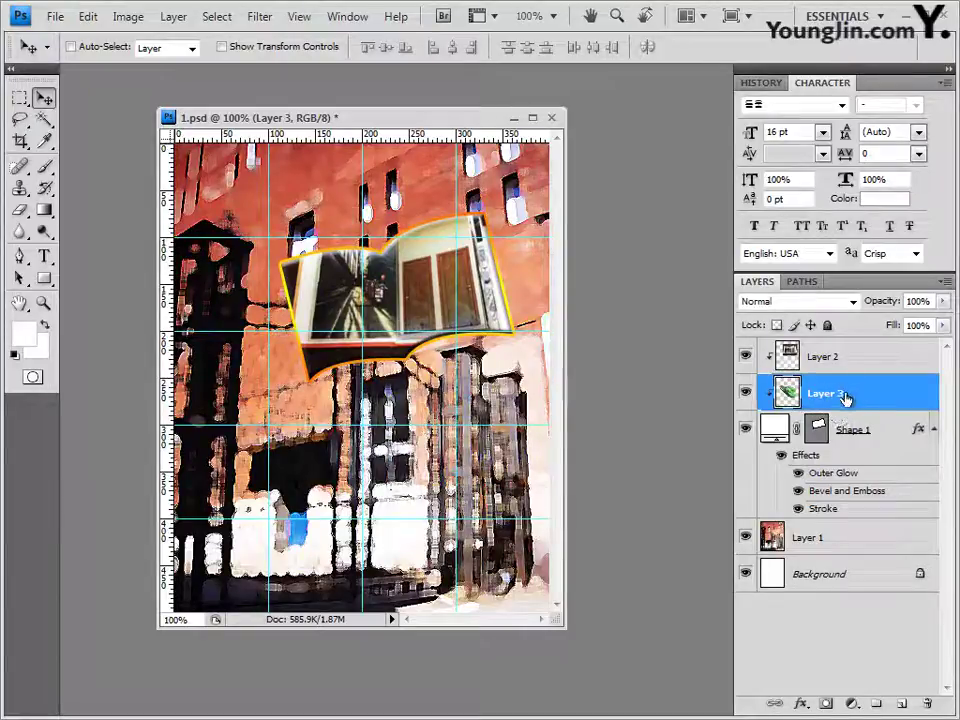
left_click_drag(839, 399, 838, 346)
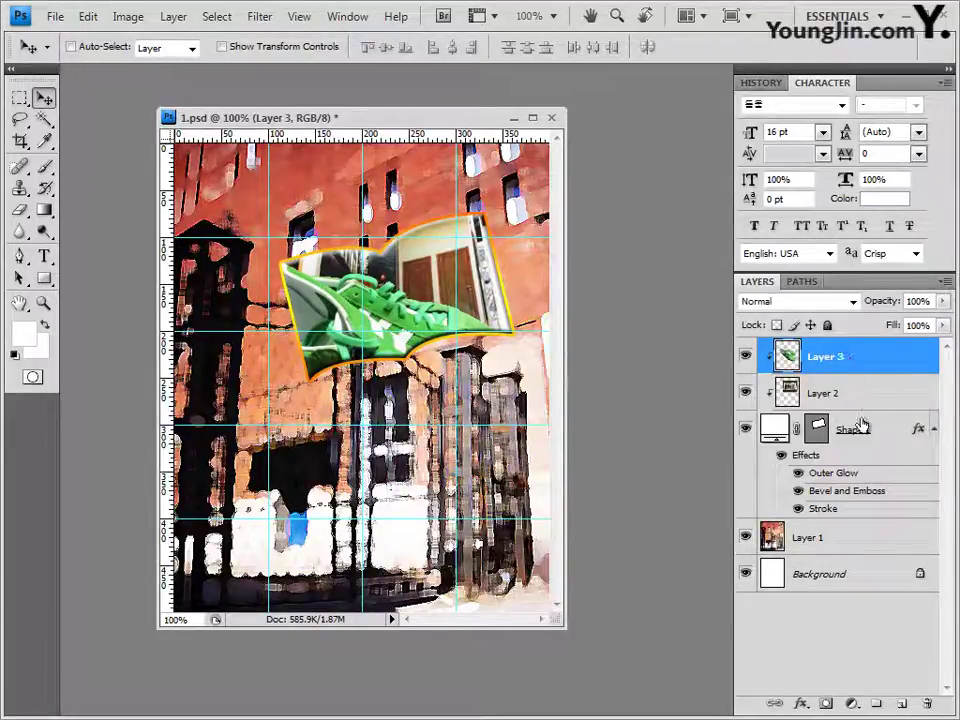
left_click(862, 374, "alt")
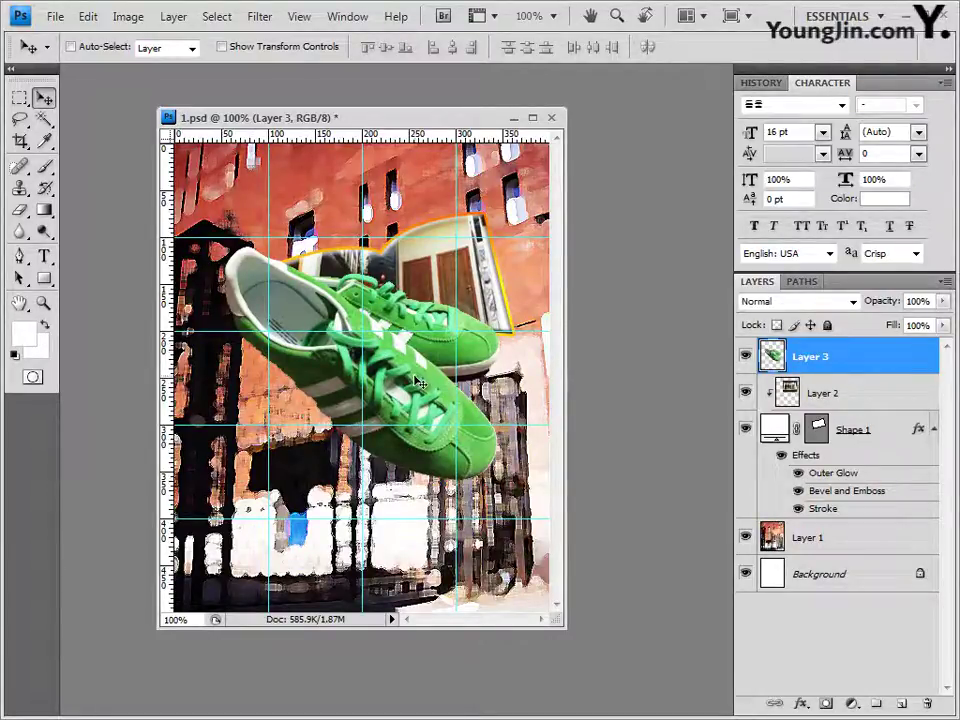
key("ctrl+t")
left_click_drag(305, 285, 222, 298)
left_click_drag(193, 252, 228, 393)
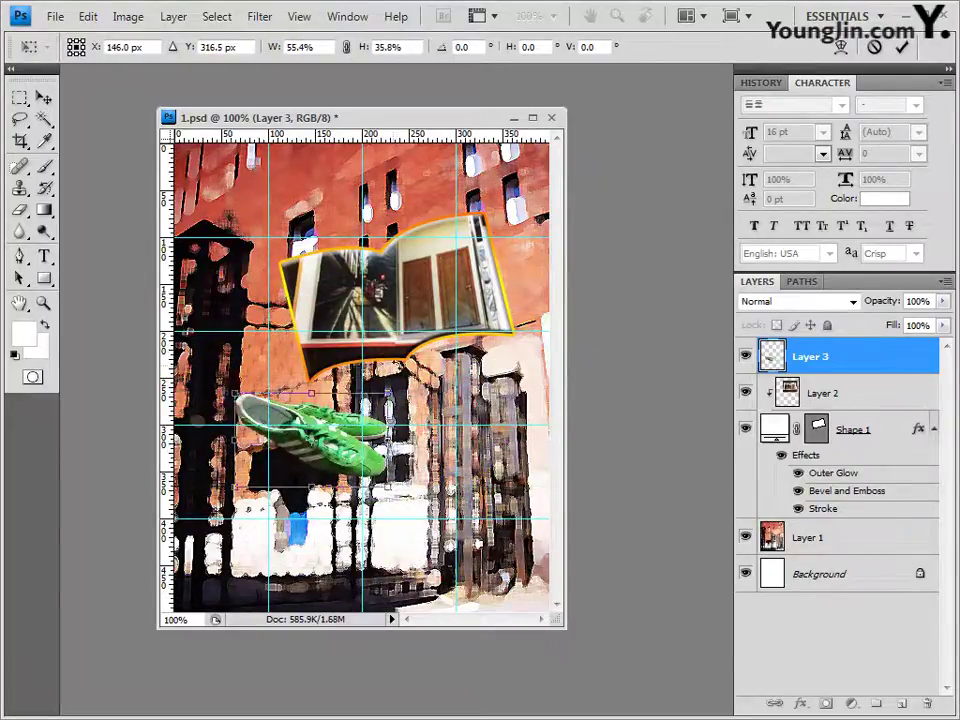
key("Escape")
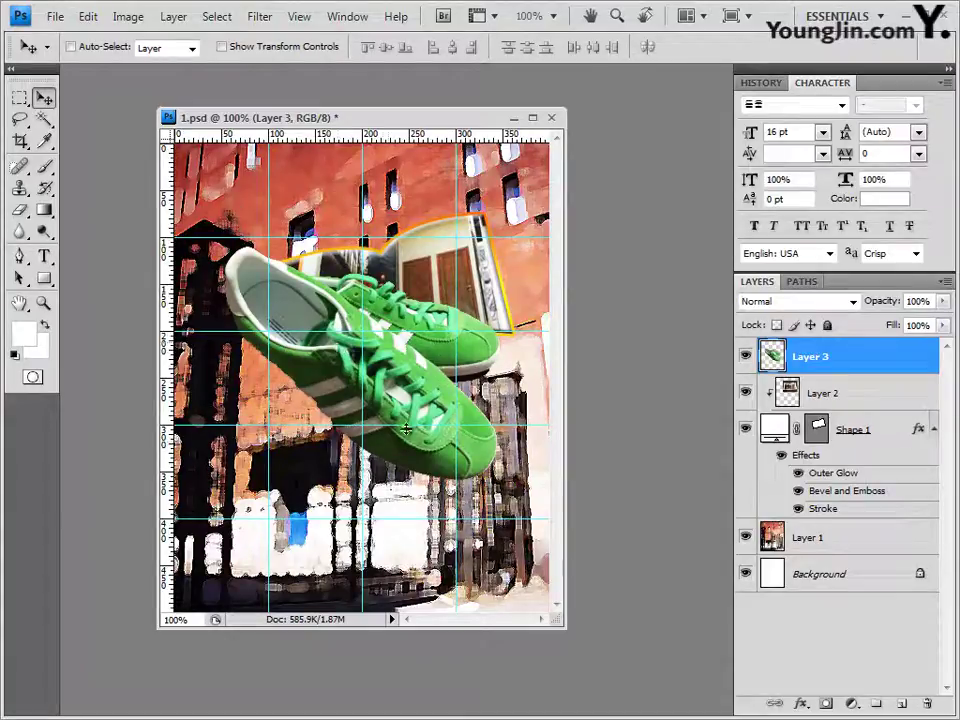
Start a free transform of the shoes on Layer 3 and flip them horizontally
key("ctrl+t")
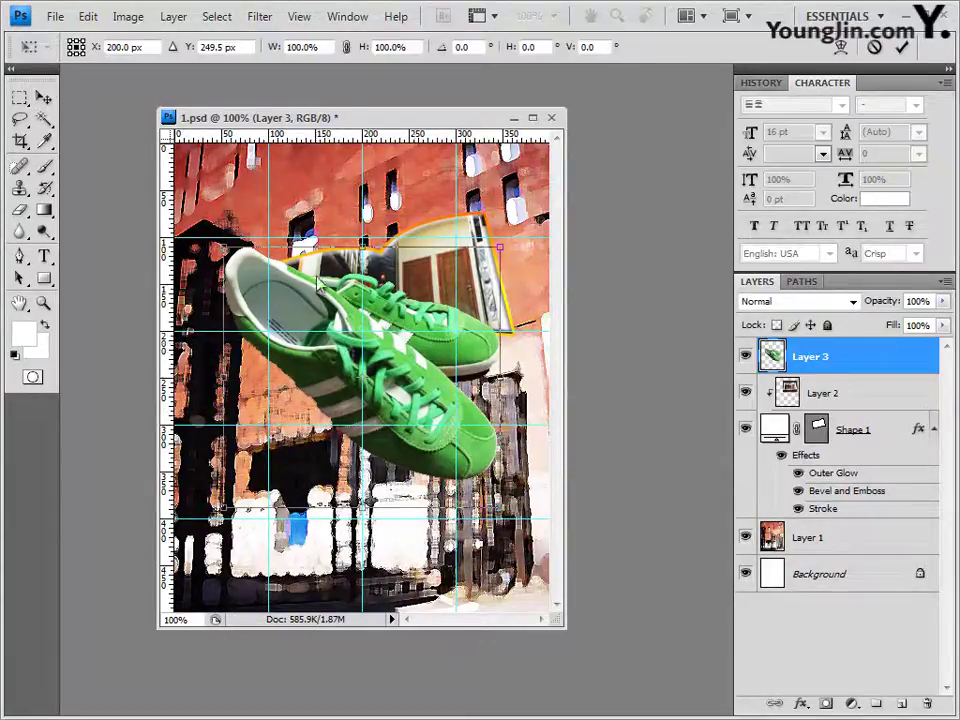
right_click(317, 282)
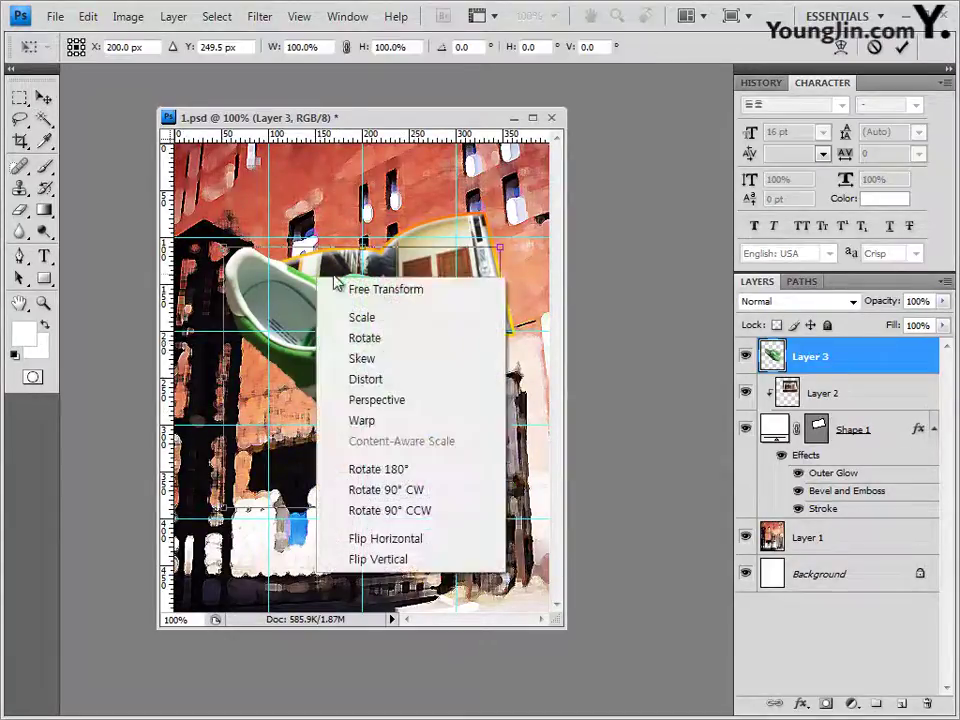
left_click(424, 548)
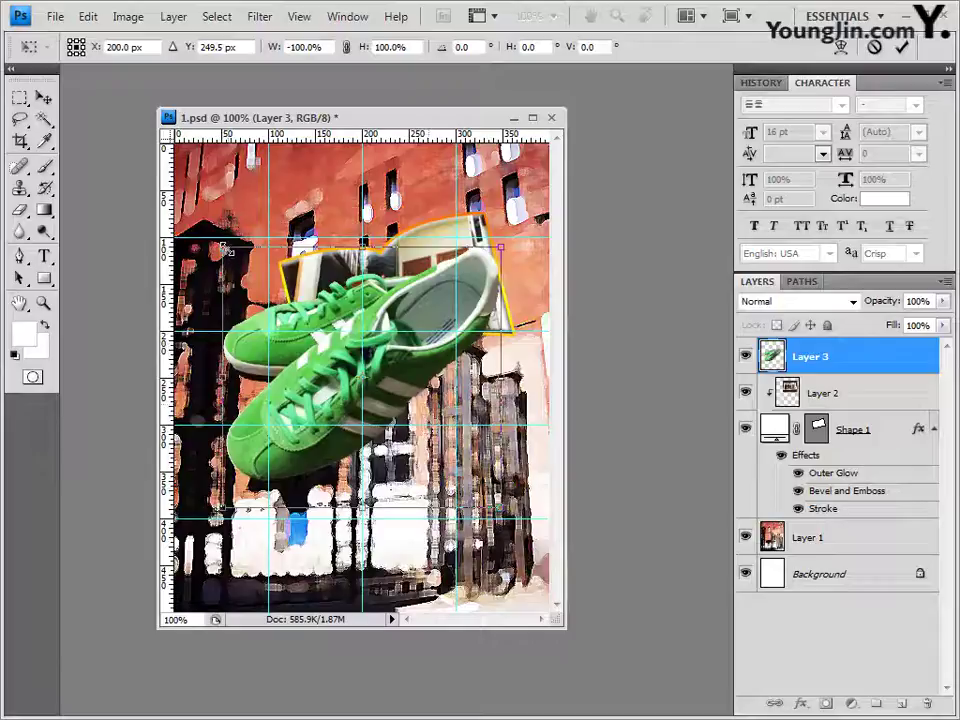
Scale the shoes proportionally to 76.7% and place them in the canvas's lower-right corner, at about X 311, Y 415 px
left_click_drag(223, 247, 355, 370)
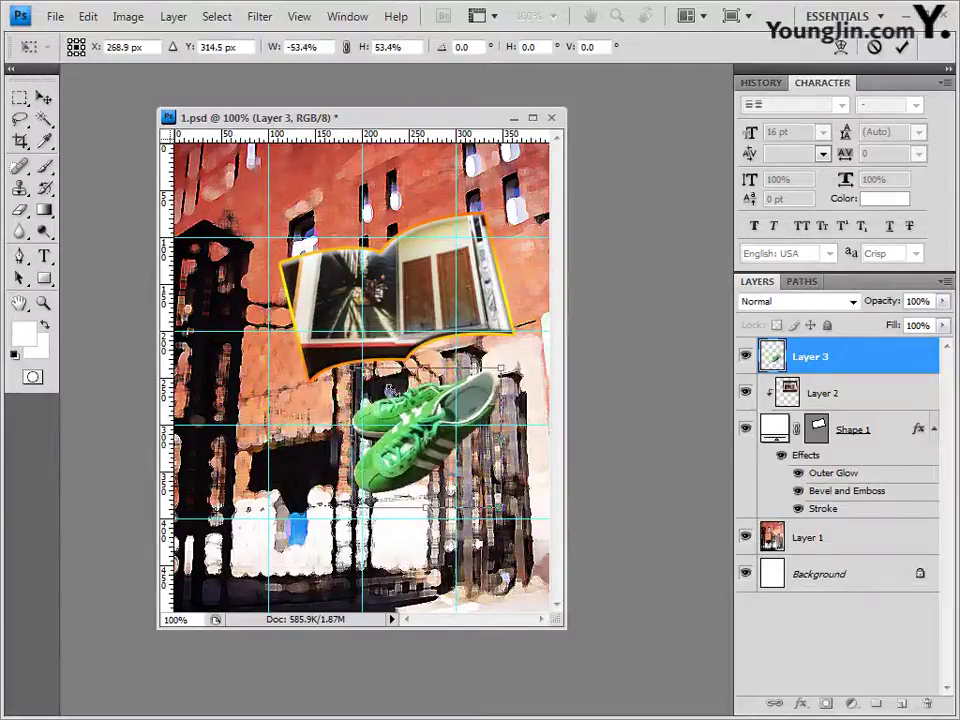
left_click_drag(454, 413, 542, 538)
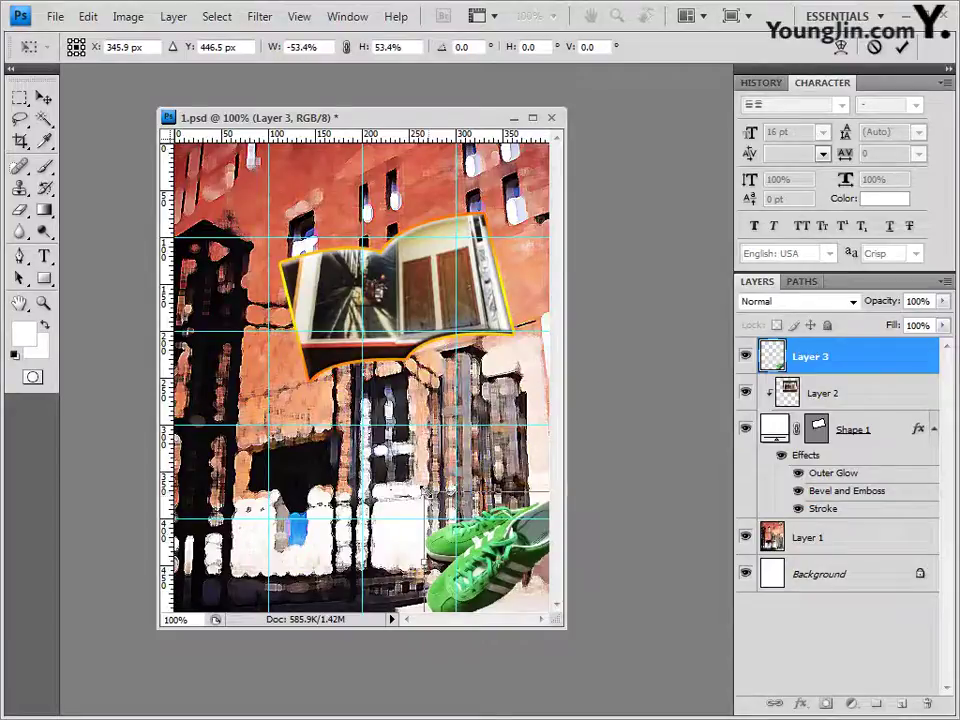
left_click_drag(402, 523, 343, 447)
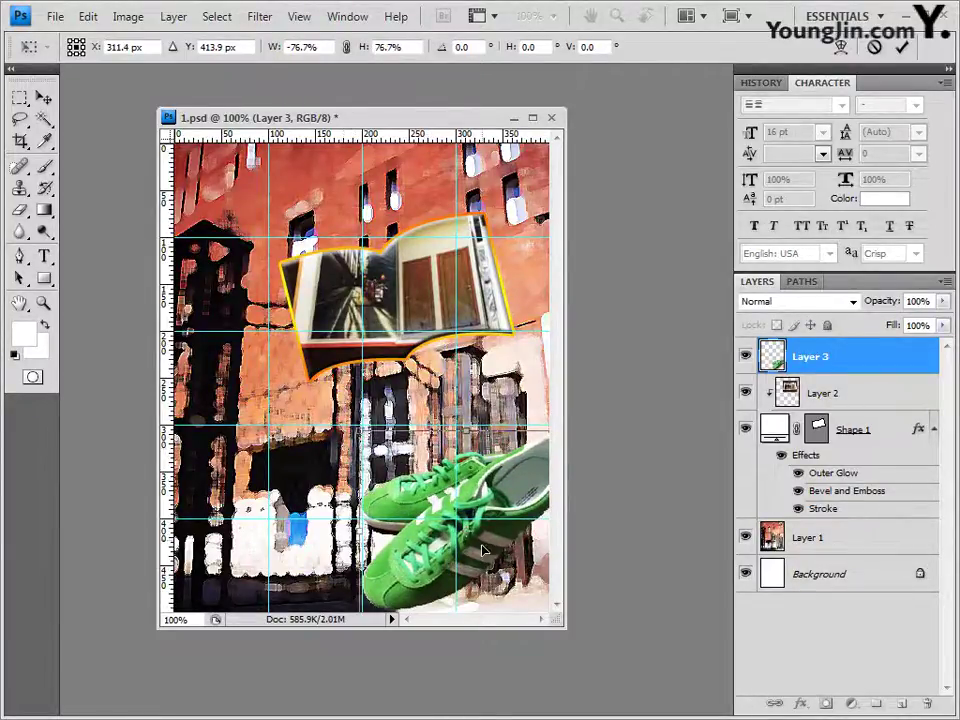
mouse_move(490, 511)
left_mouse_down()
mouse_move(501, 504)
mouse_move(499, 530)
left_mouse_up()
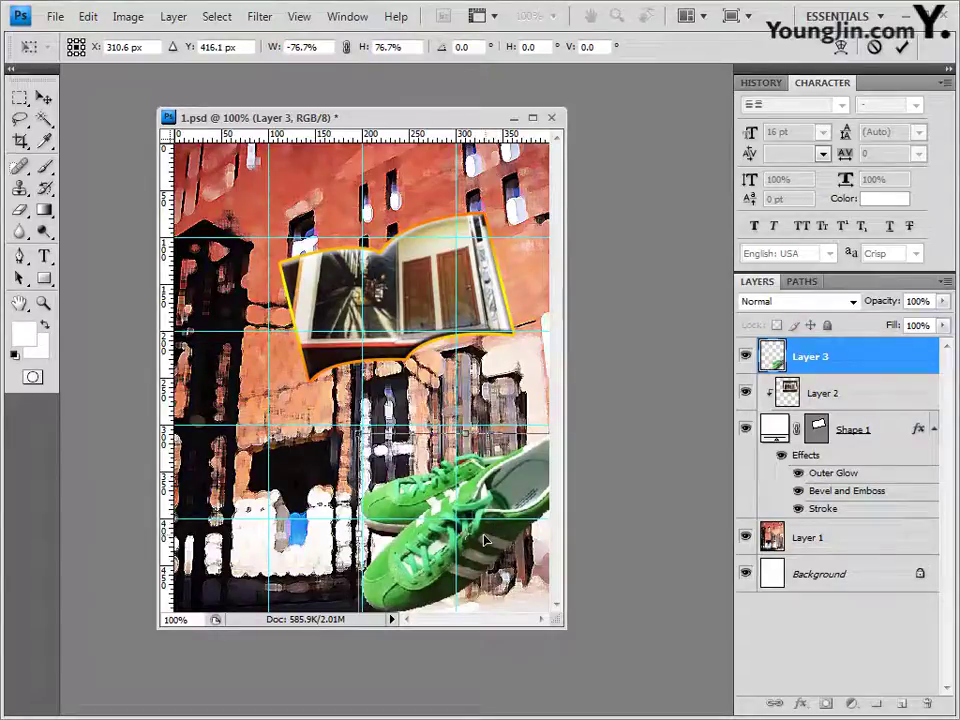
key("ctrl+z")
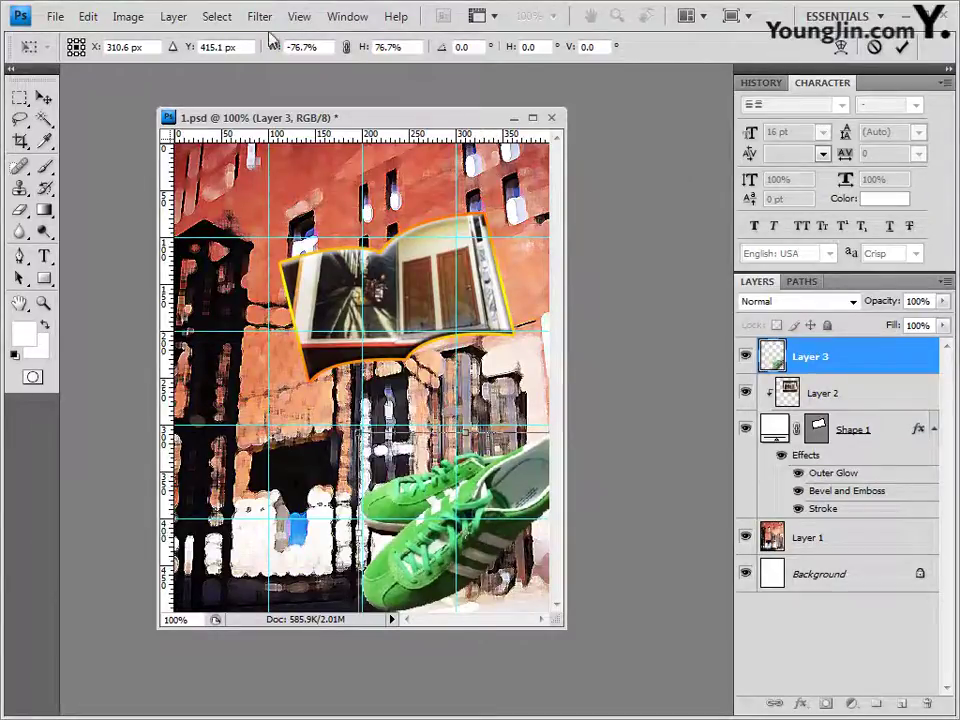
Turn off snapping for the document while the shoes are being transformed
left_click(299, 16)
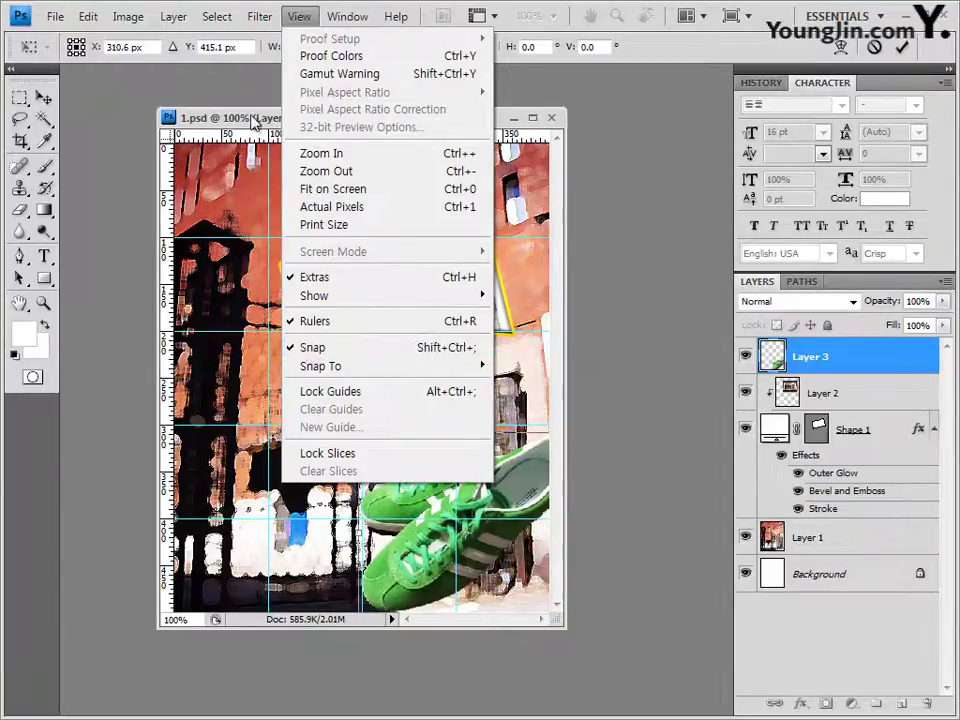
left_click(196, 93)
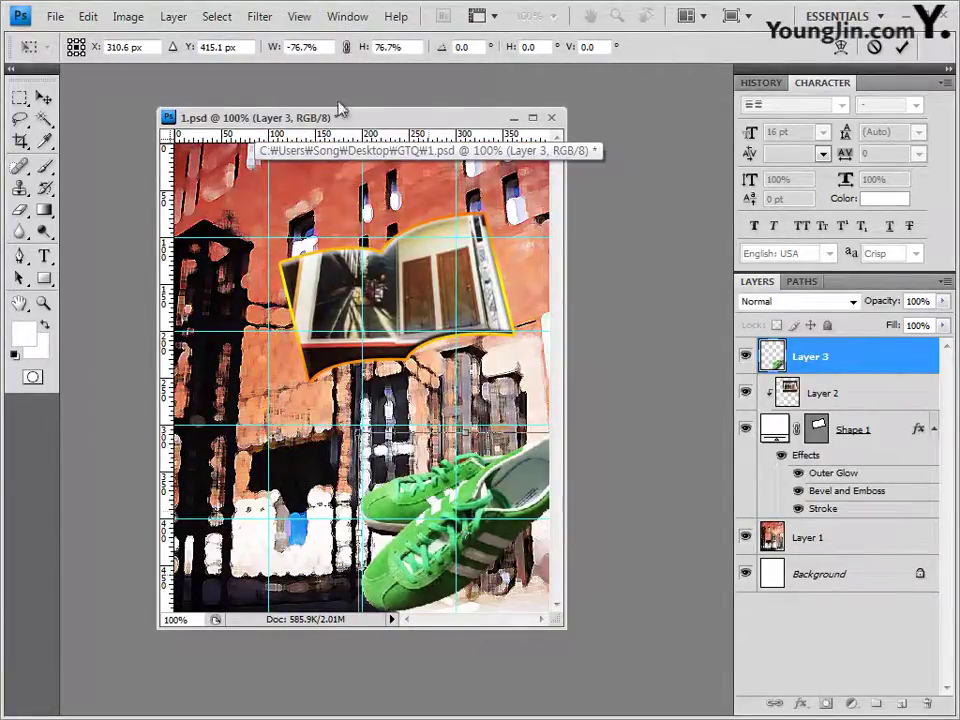
left_click(303, 19)
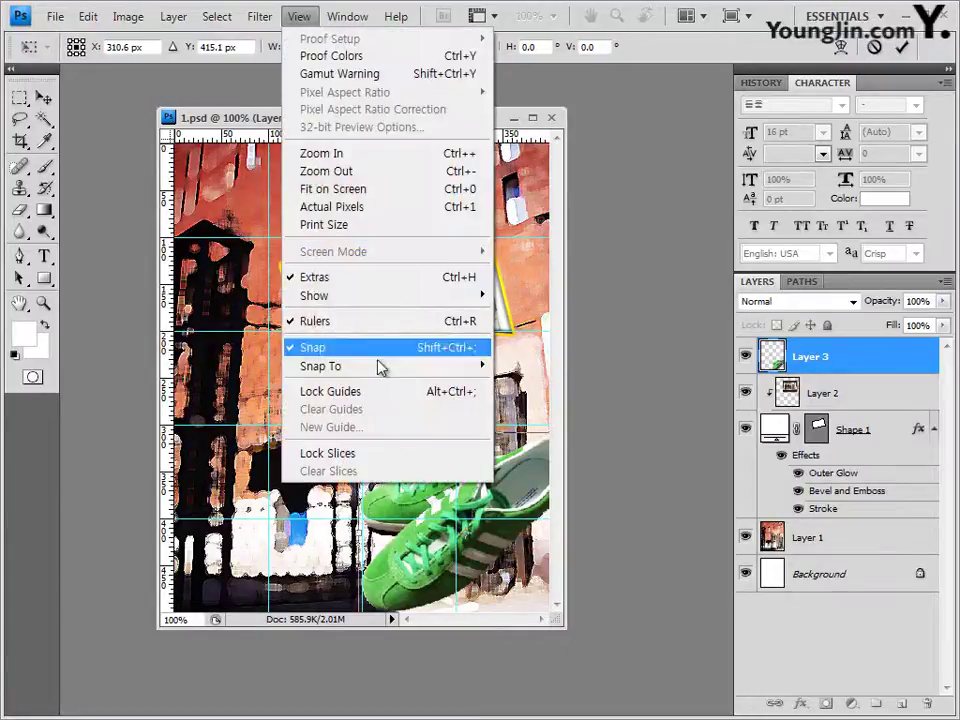
left_click(323, 348)
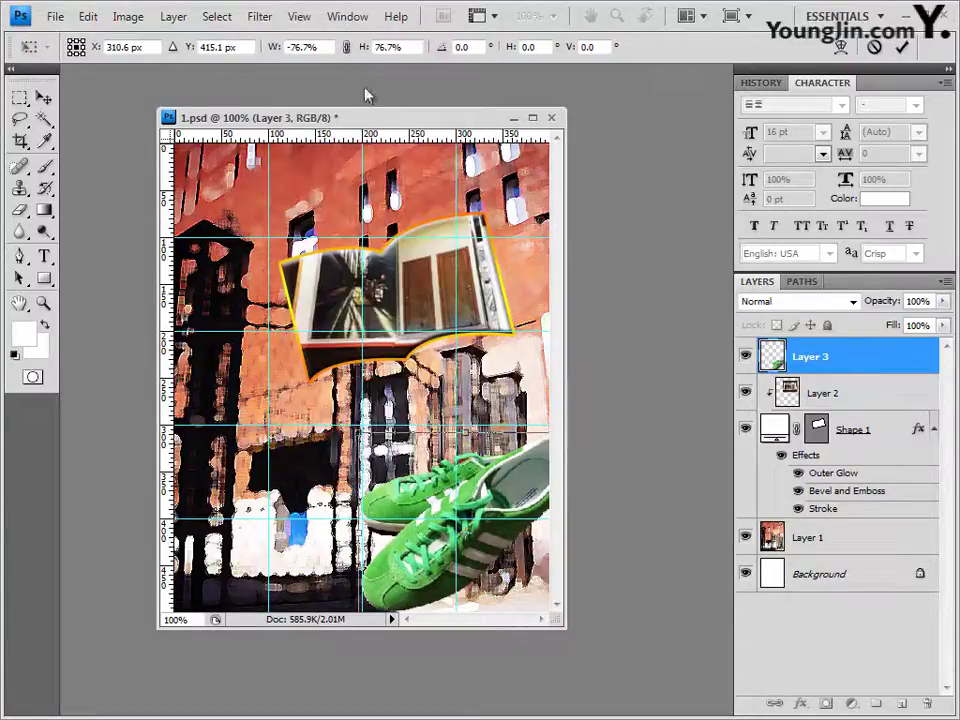
Apply the scaling and horizontal flip of the shoes on Layer 3
left_click(299, 17)
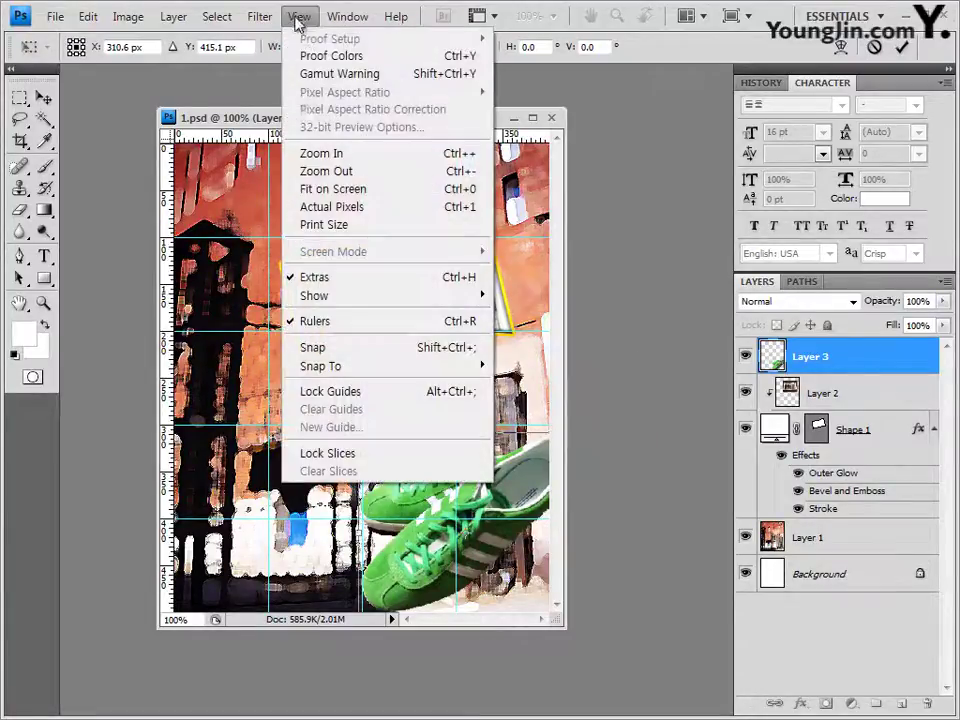
left_click(317, 355)
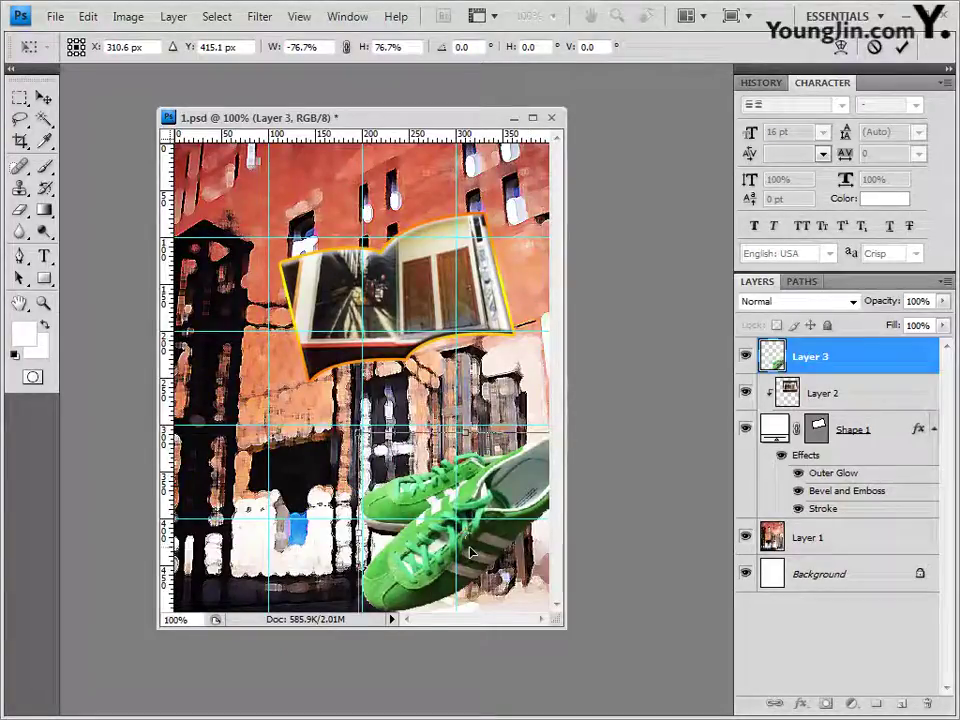
key("Return")
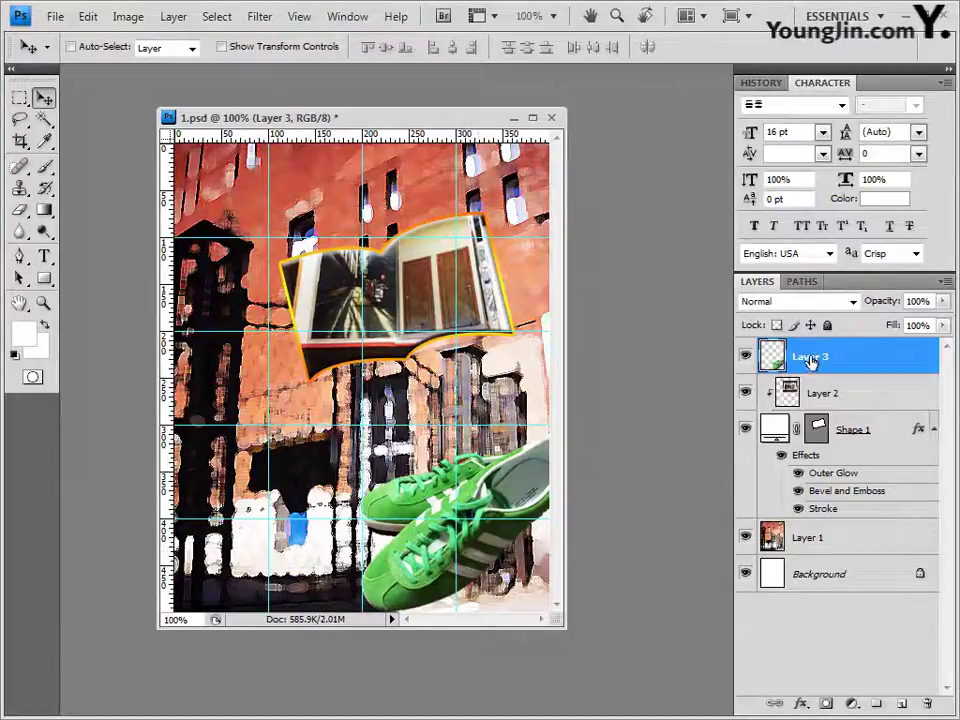
Add an Outer Glow with default settings to the shoes layer, Layer 3
left_click(803, 704)
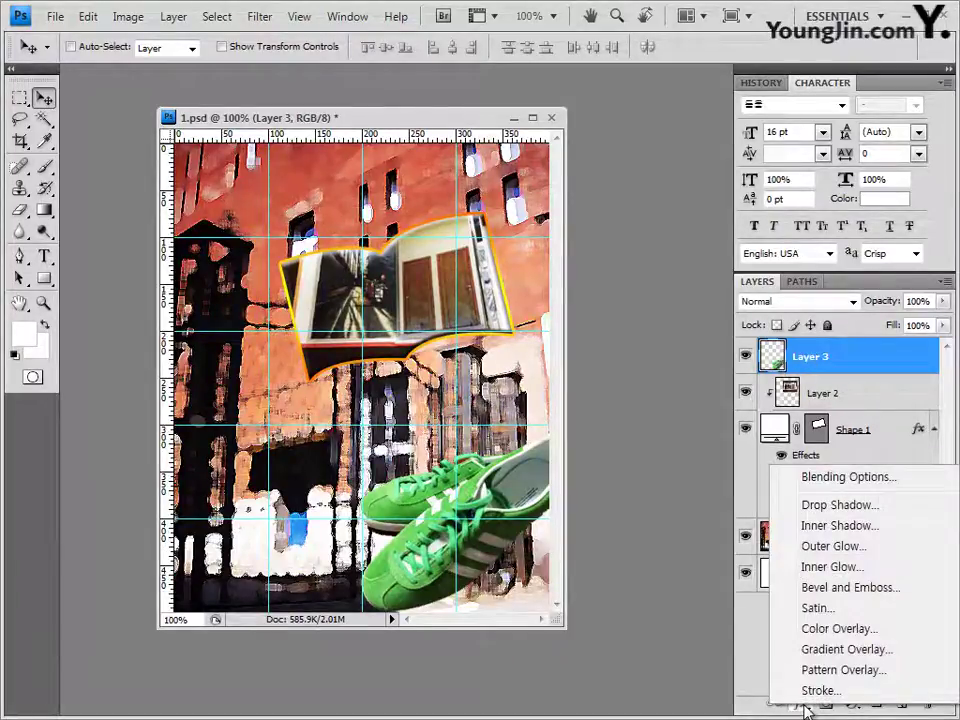
left_click(845, 547)
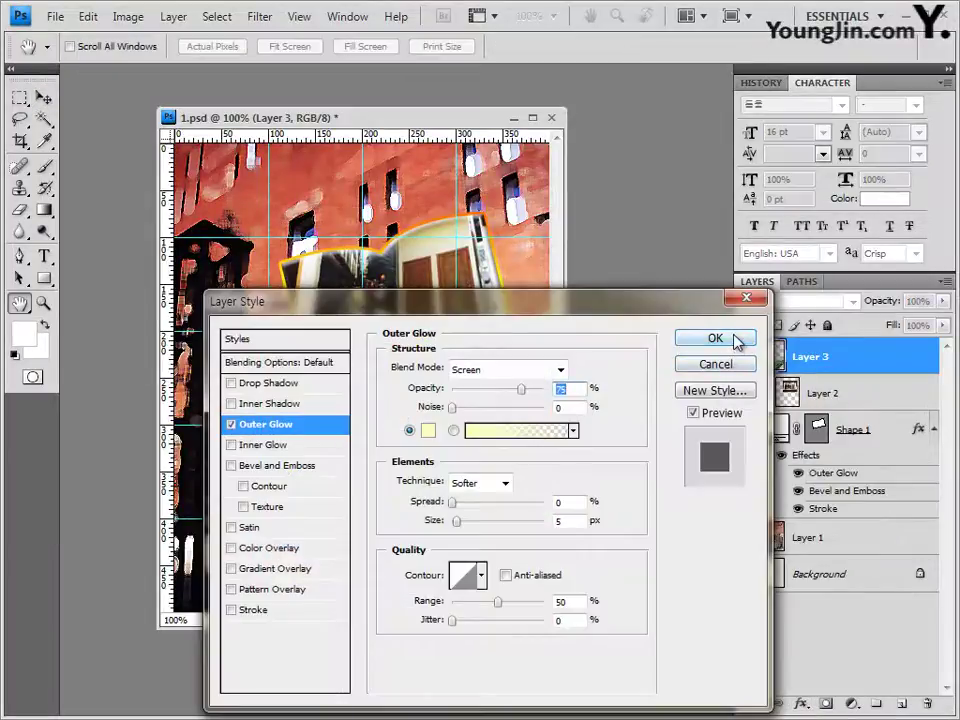
left_click(733, 339)
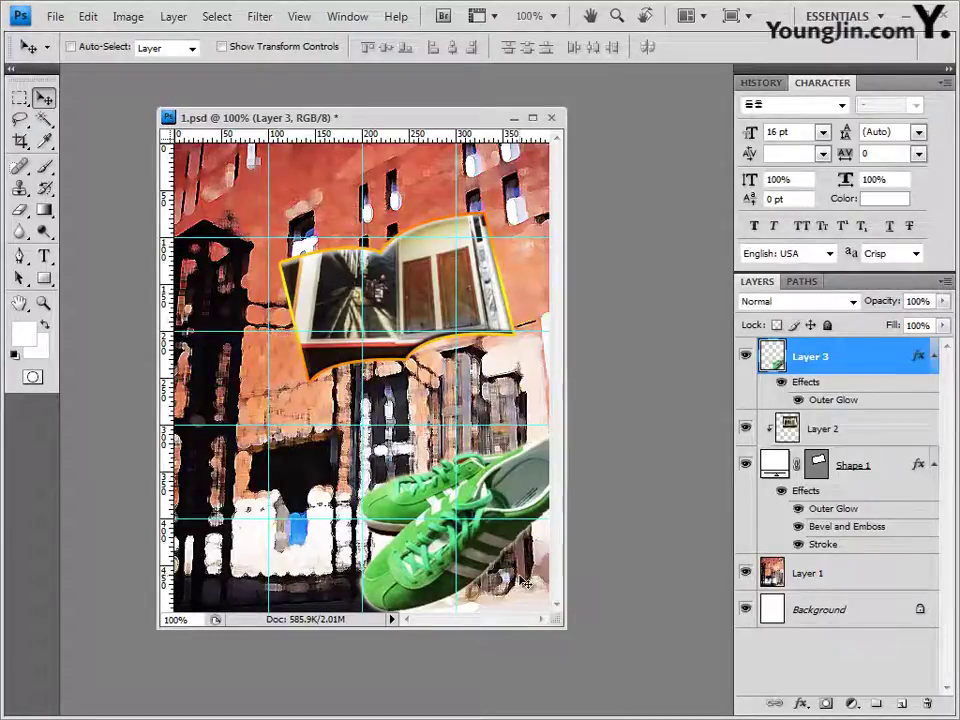
Activate the Custom Shape tool in shape layers mode and replace the current shape set with the Objects library
left_click(45, 279)
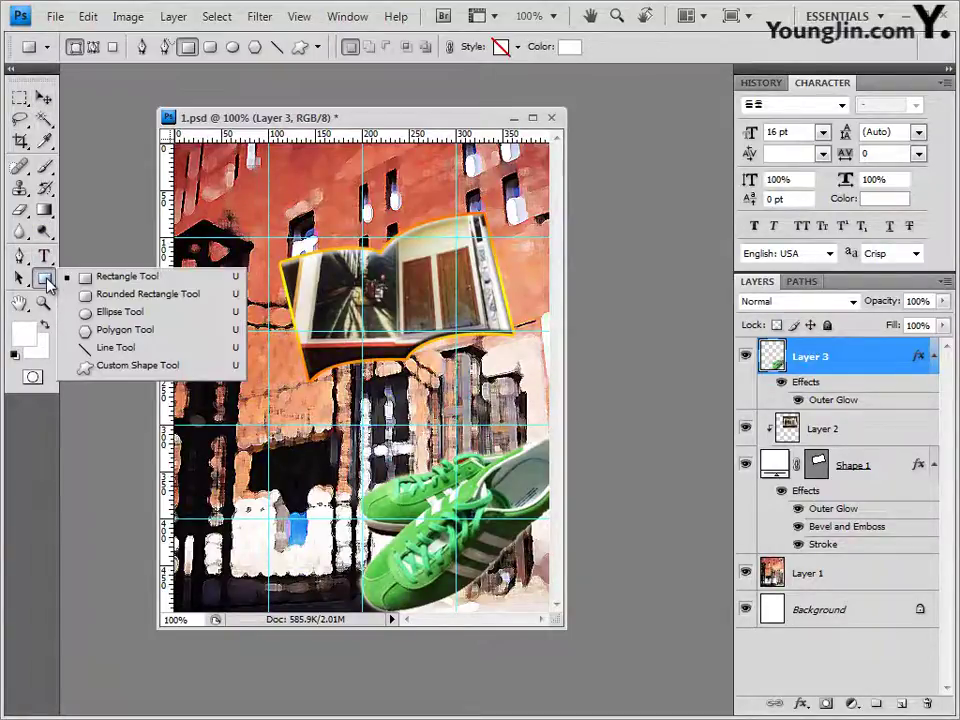
left_click(122, 372)
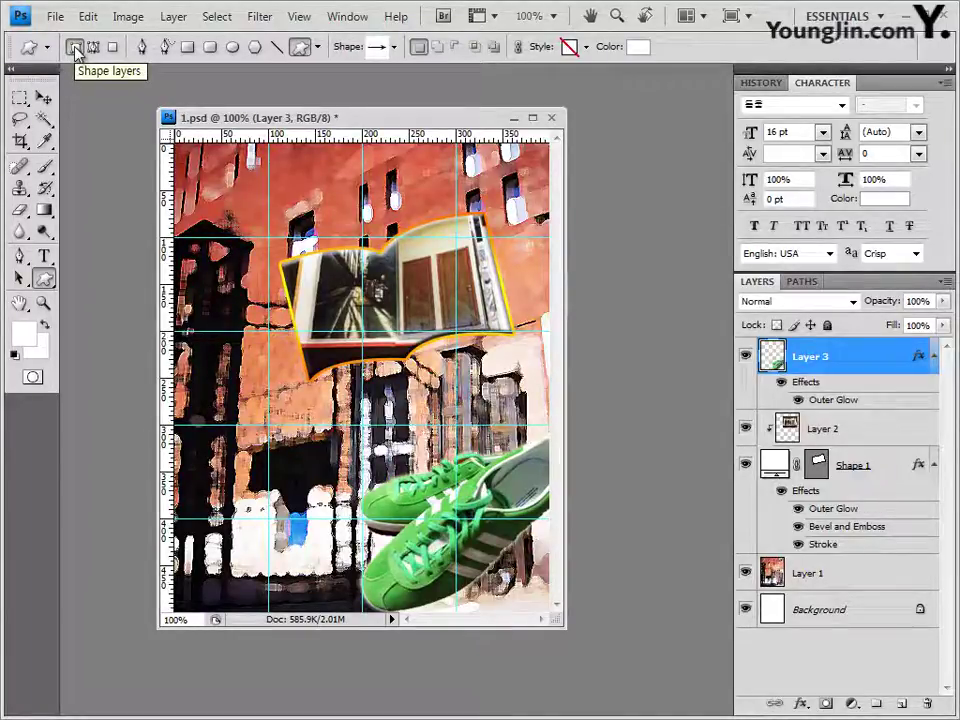
left_click(396, 47)
left_click(484, 78)
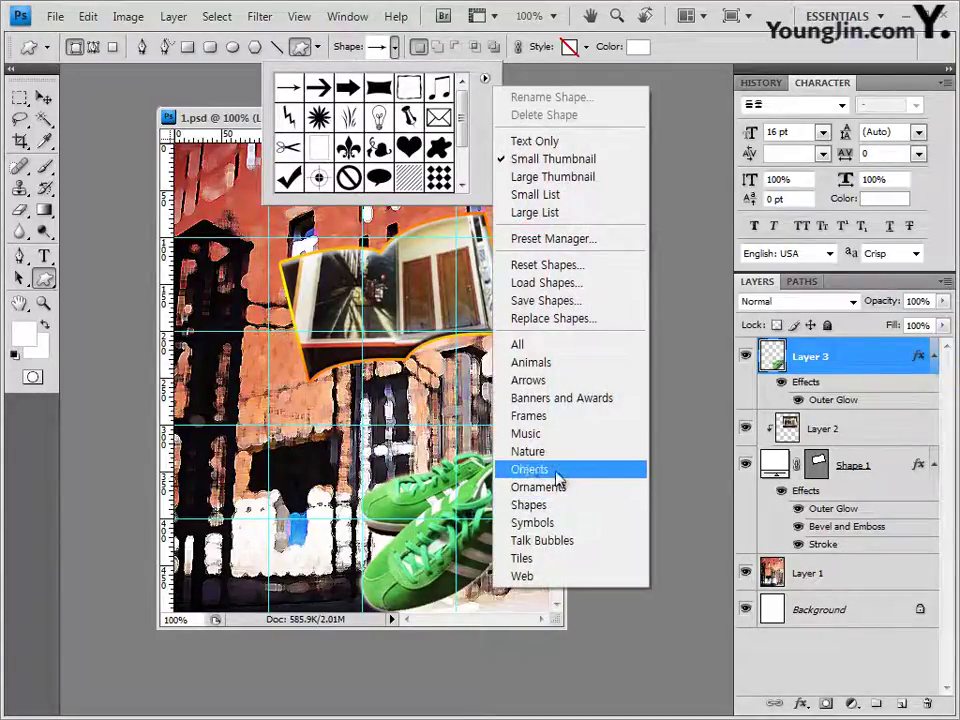
left_click(557, 472)
left_click(412, 299)
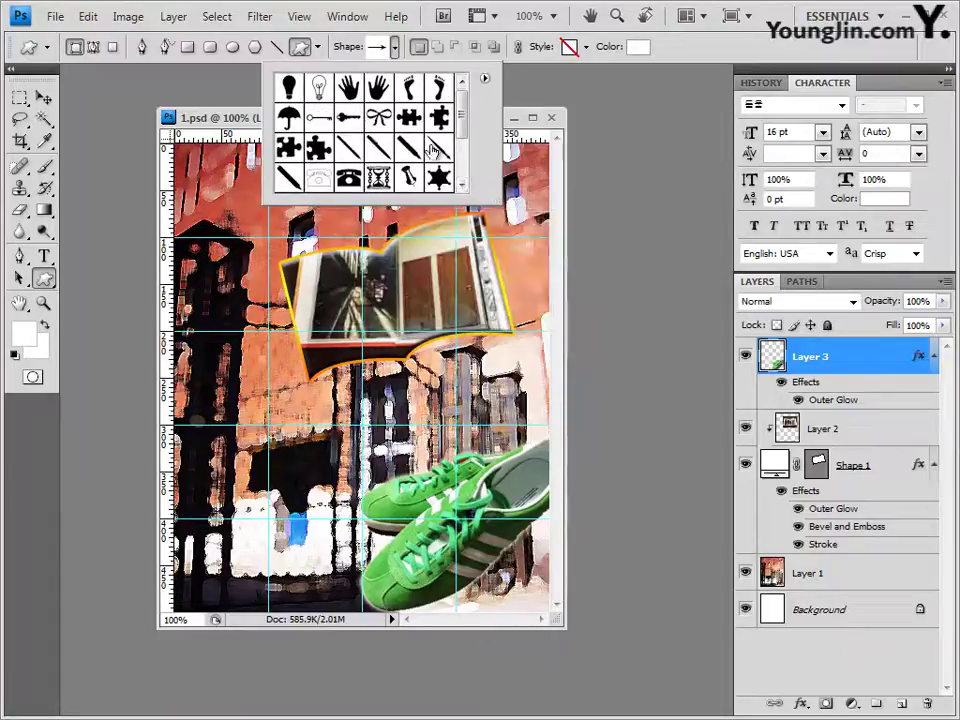
Choose the ink splatter shape and draw it over the book's upper-left area, centred at about X 147, Y 122 px
left_click_drag(463, 103, 463, 152)
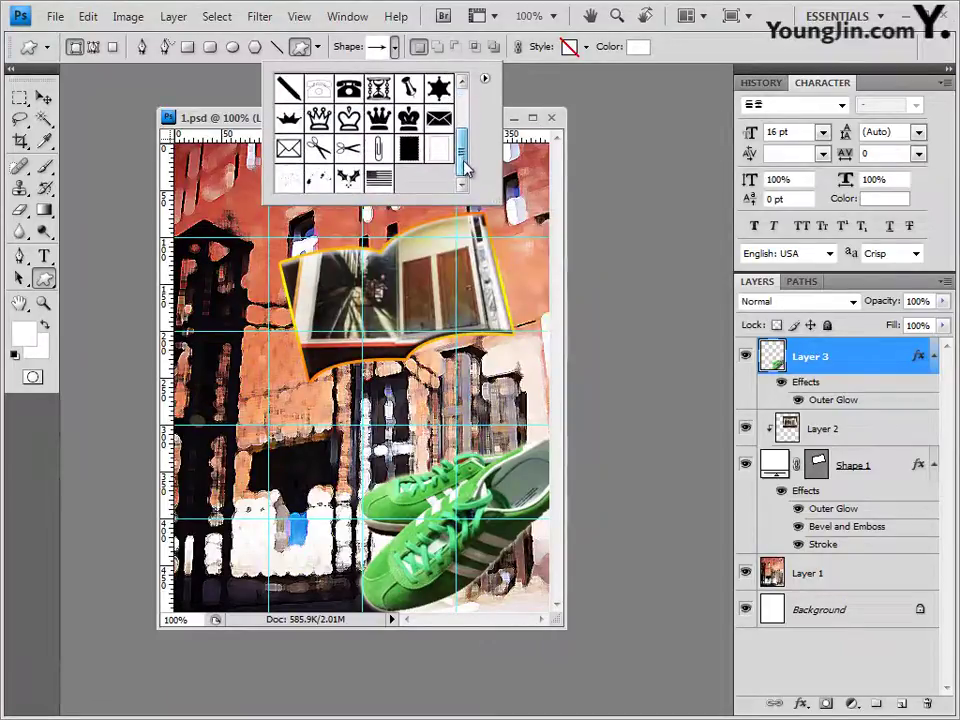
left_click(316, 183)
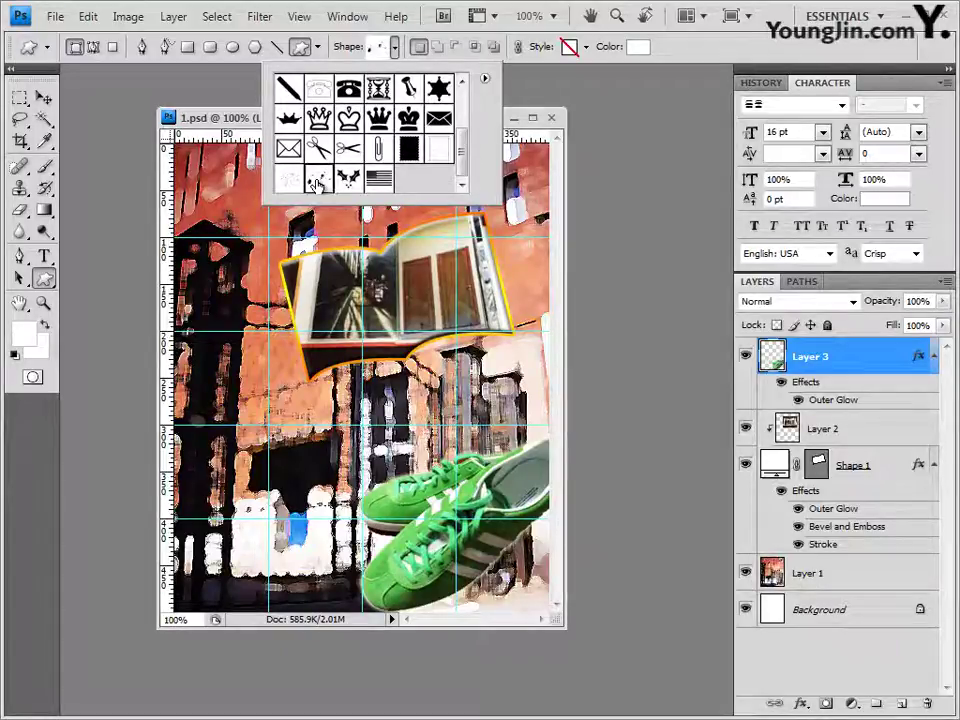
left_click(181, 92)
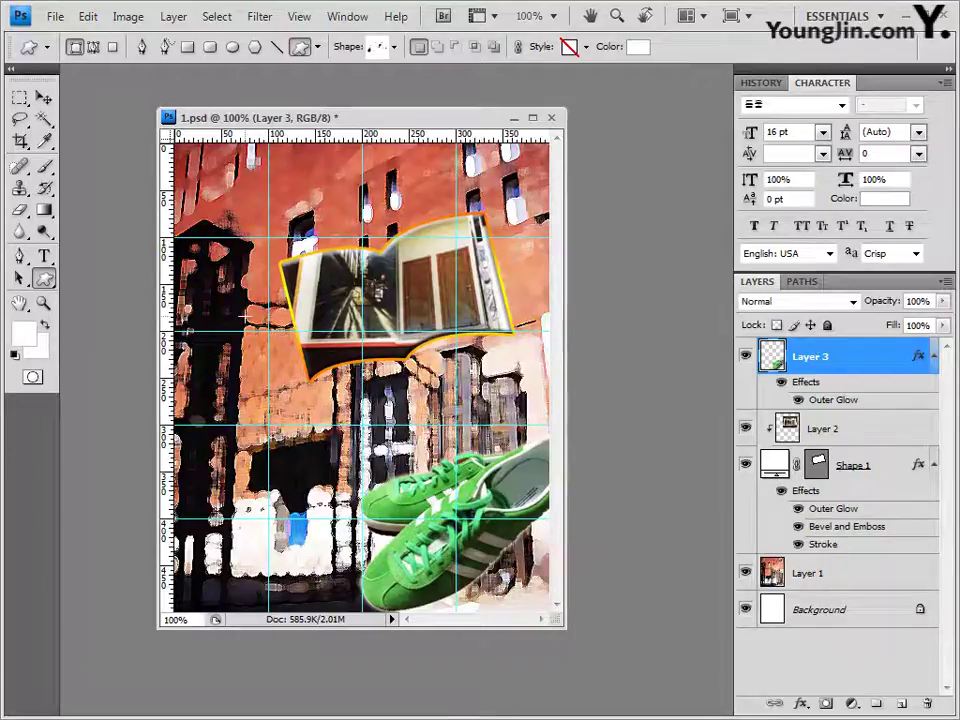
left_click_drag(211, 320, 401, 266)
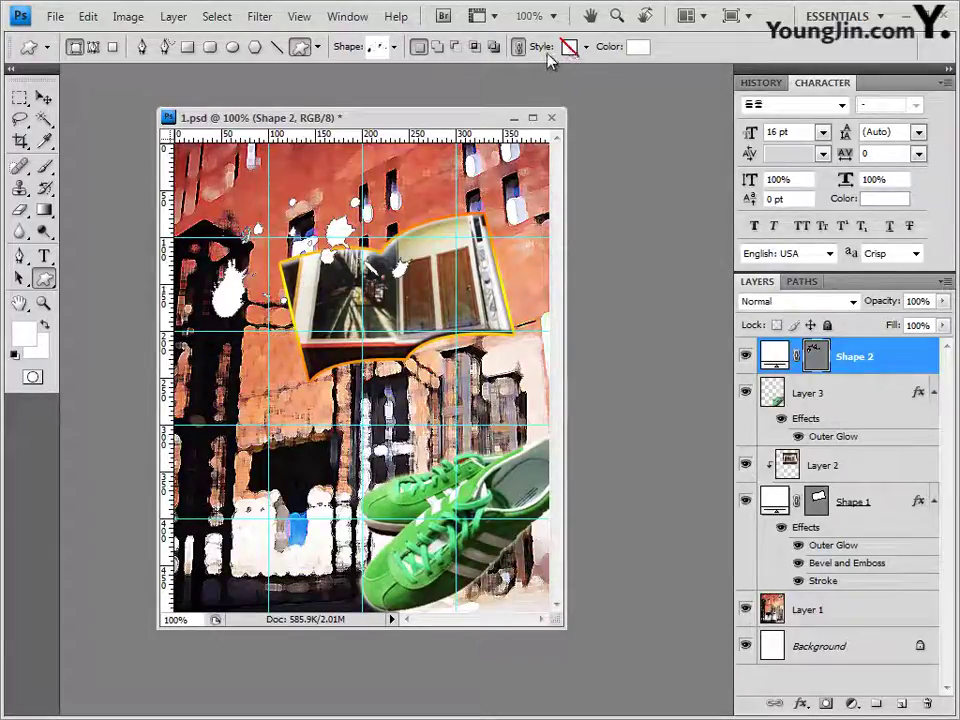
Set the splatter shape's style to none and stretch it to the right to 122% width, keeping its height at 100%
left_click(586, 47)
left_click(482, 90)
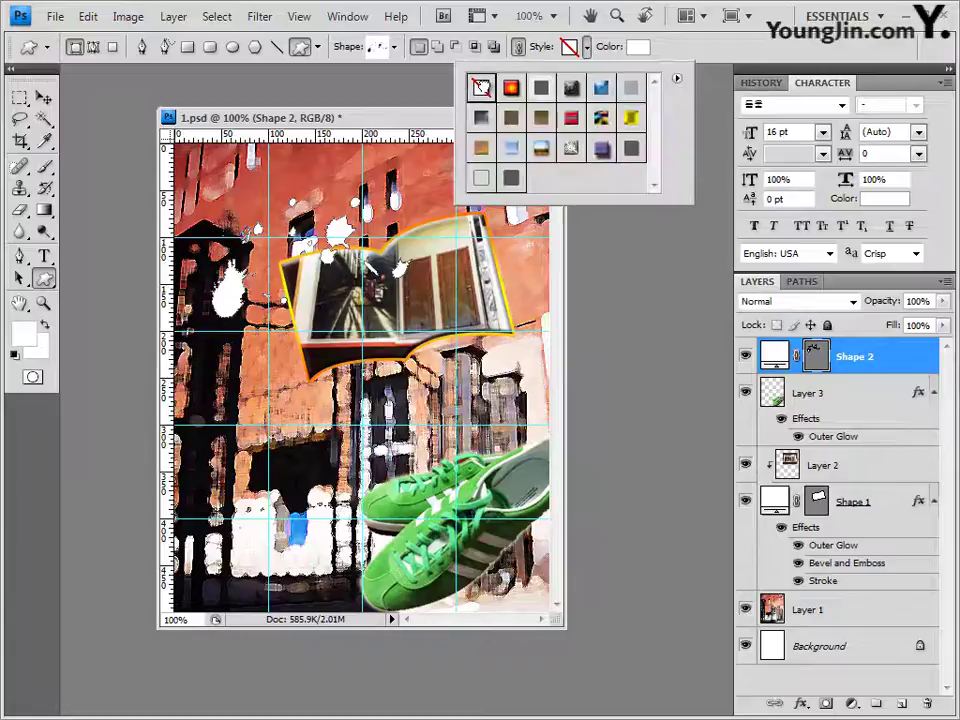
left_click(708, 50)
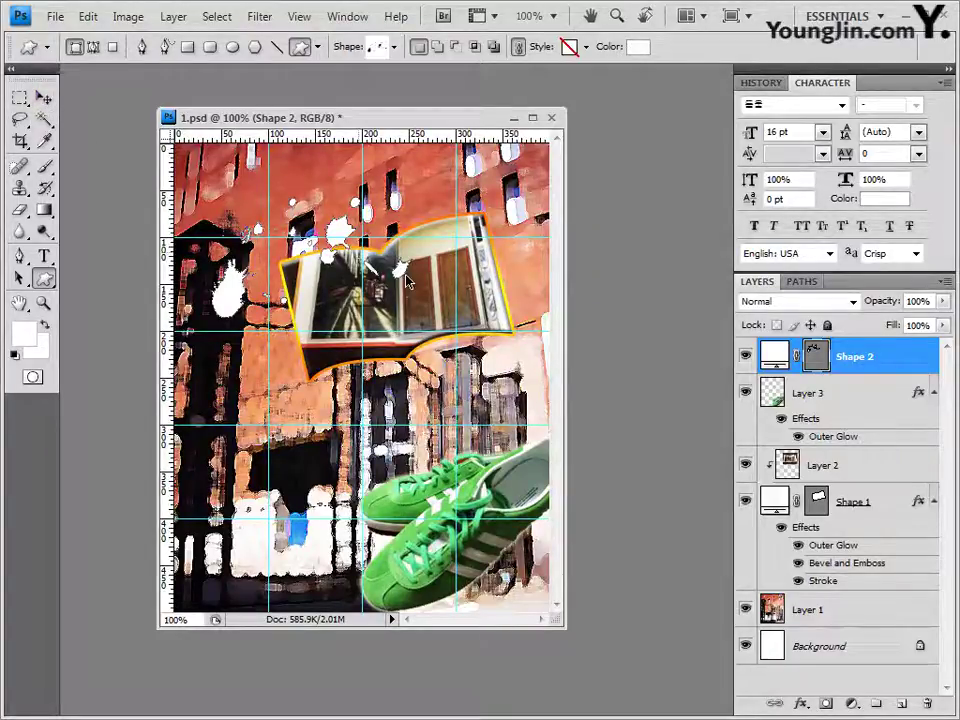
key("ctrl+t")
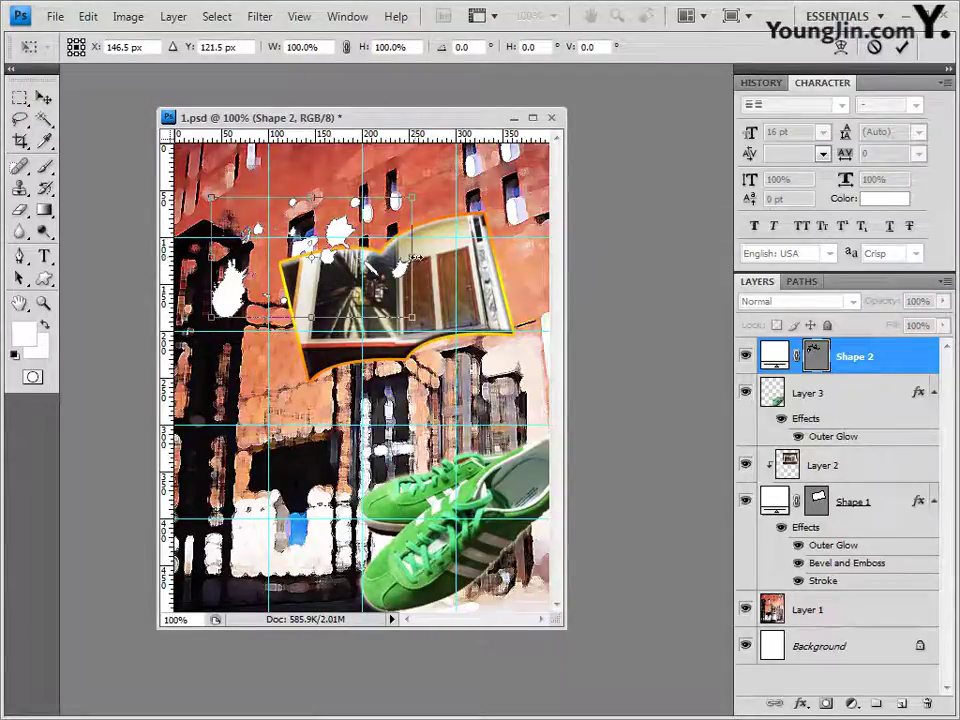
left_click_drag(413, 257, 453, 252)
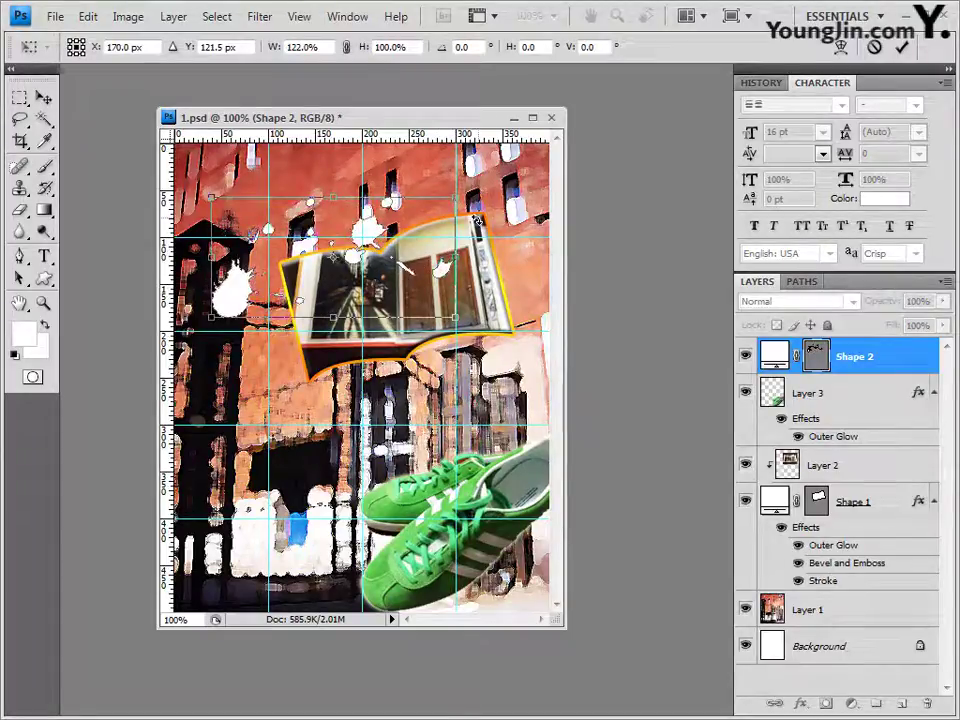
key("Return")
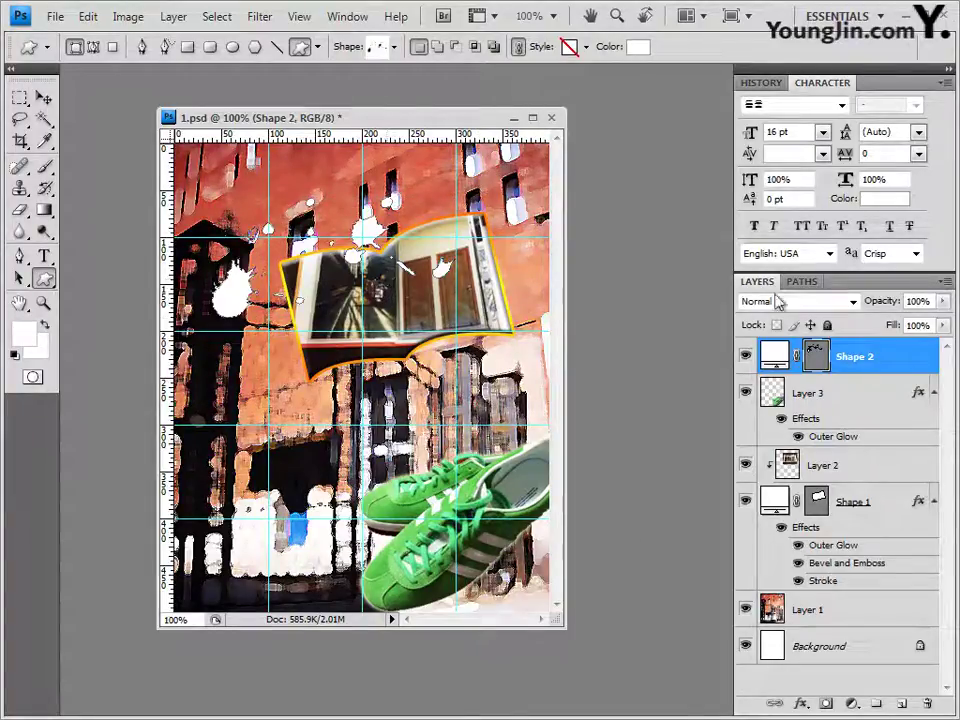
Add a Gradient Overlay to Shape 2 and choose the Spectrum gradient preset
left_click(801, 706)
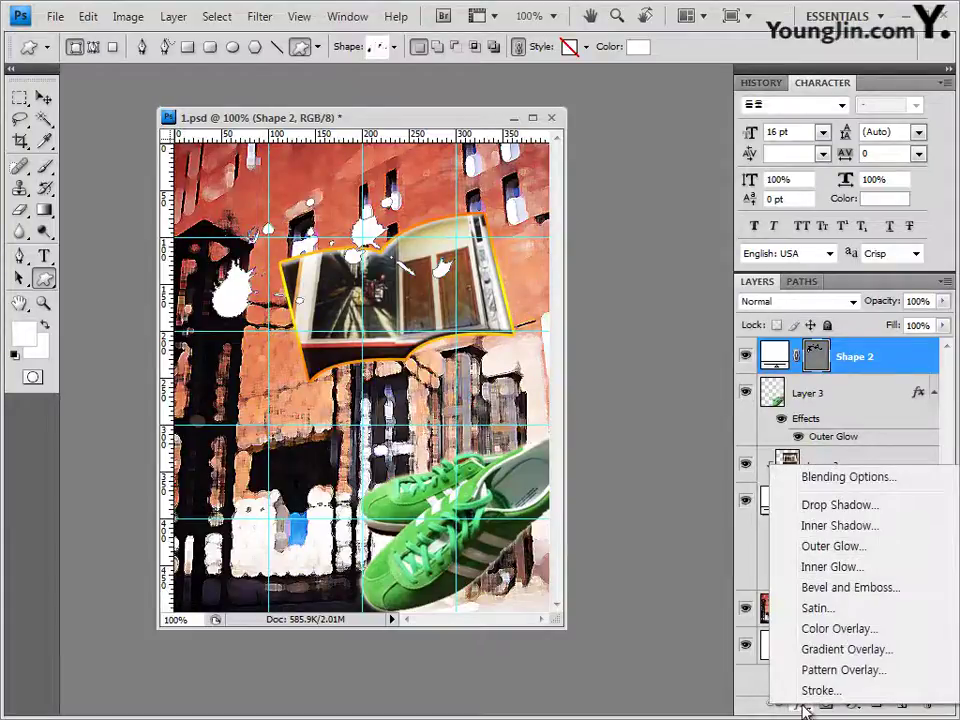
left_click(846, 650)
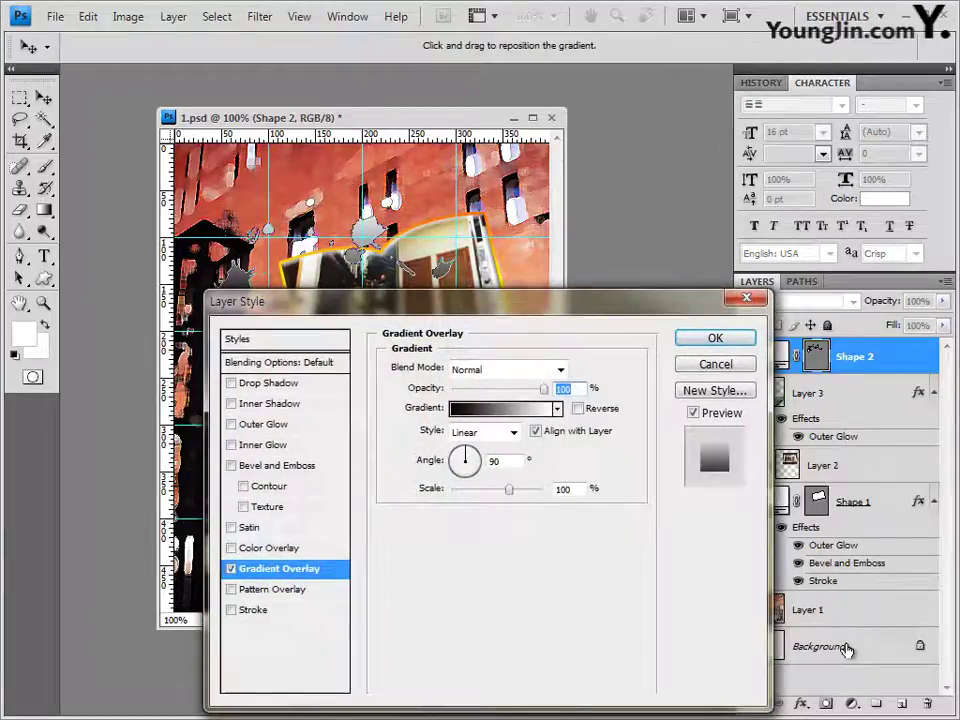
left_click(495, 410)
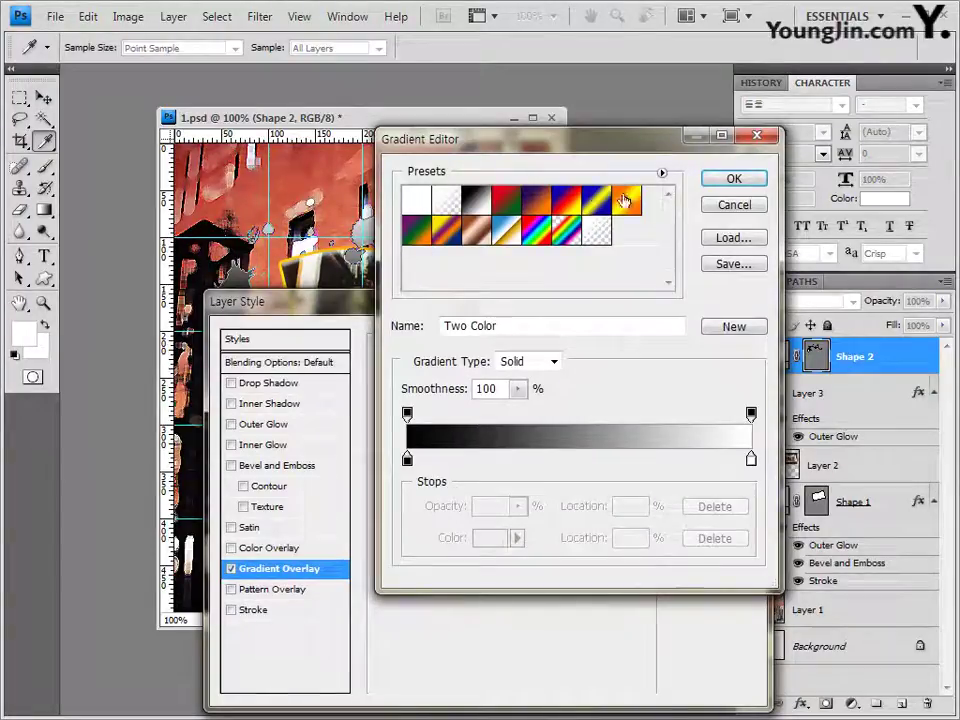
left_click(478, 202)
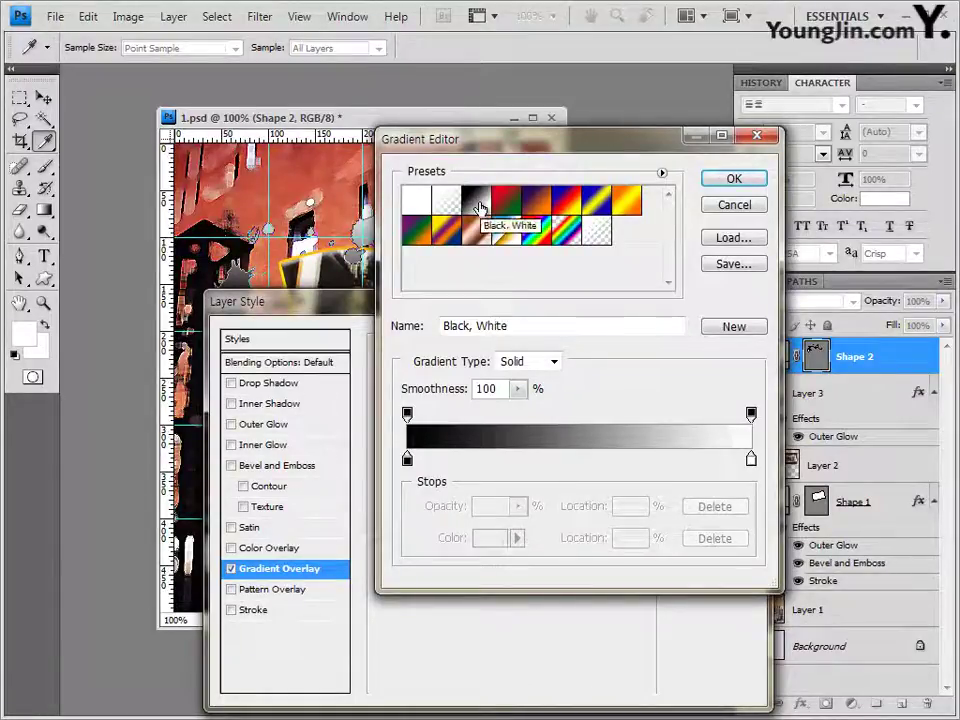
left_click(538, 238)
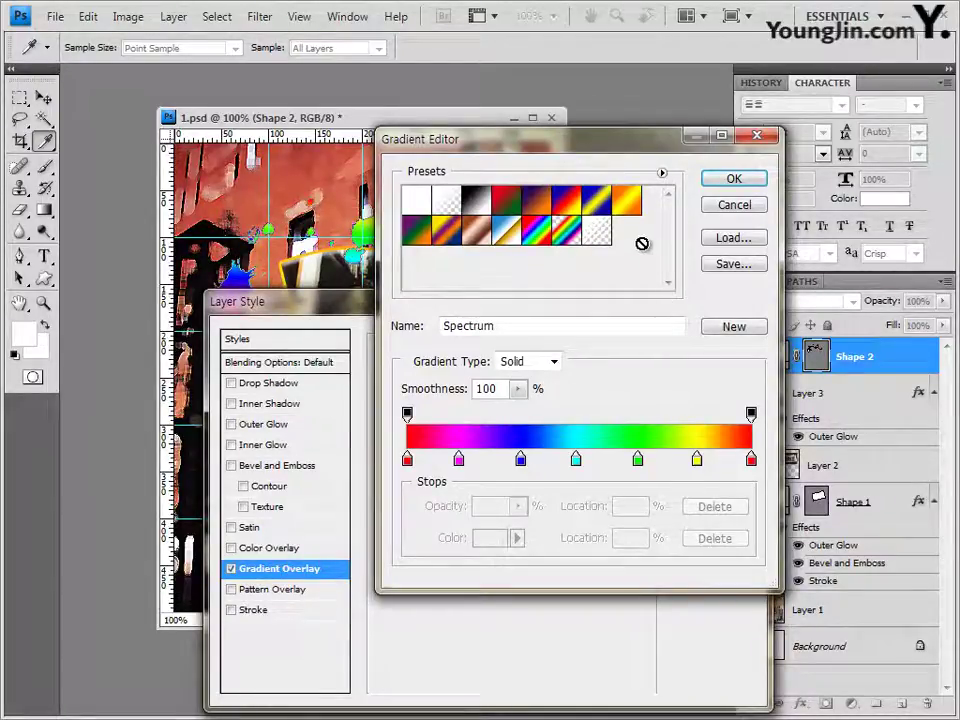
Reset the gradient presets to the default set and accept the Spectrum gradient for the overlay
left_click(662, 175)
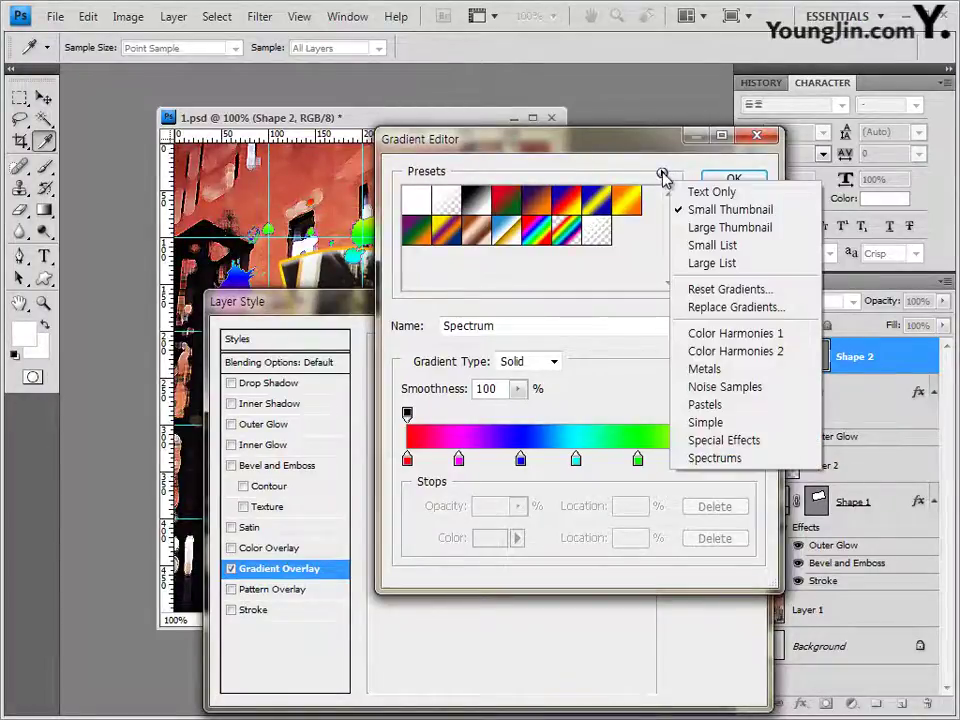
left_click(706, 288)
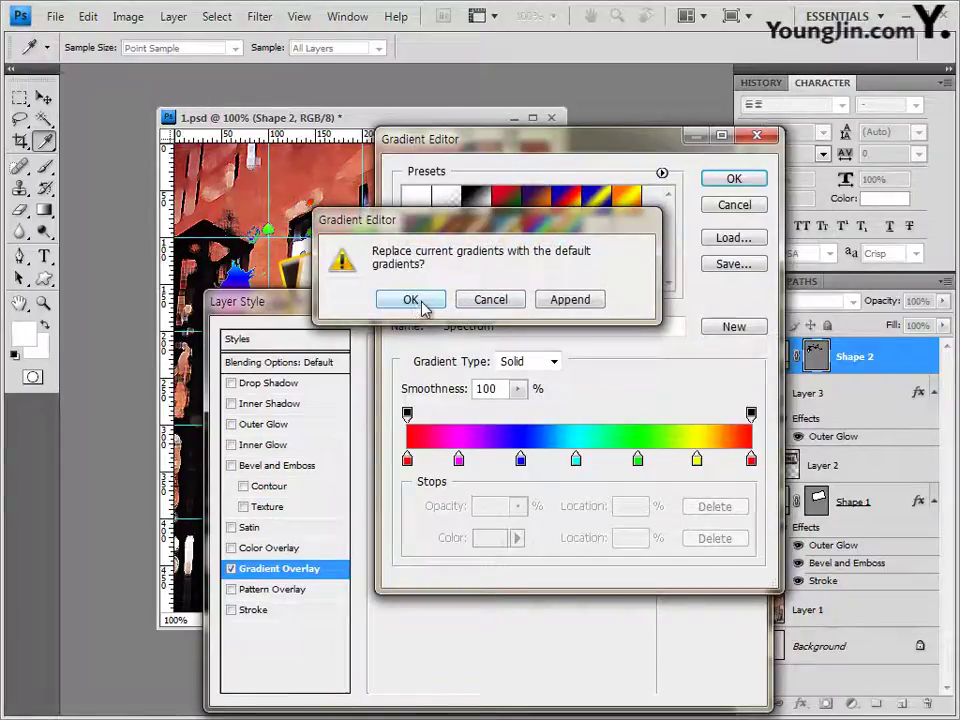
left_click(418, 303)
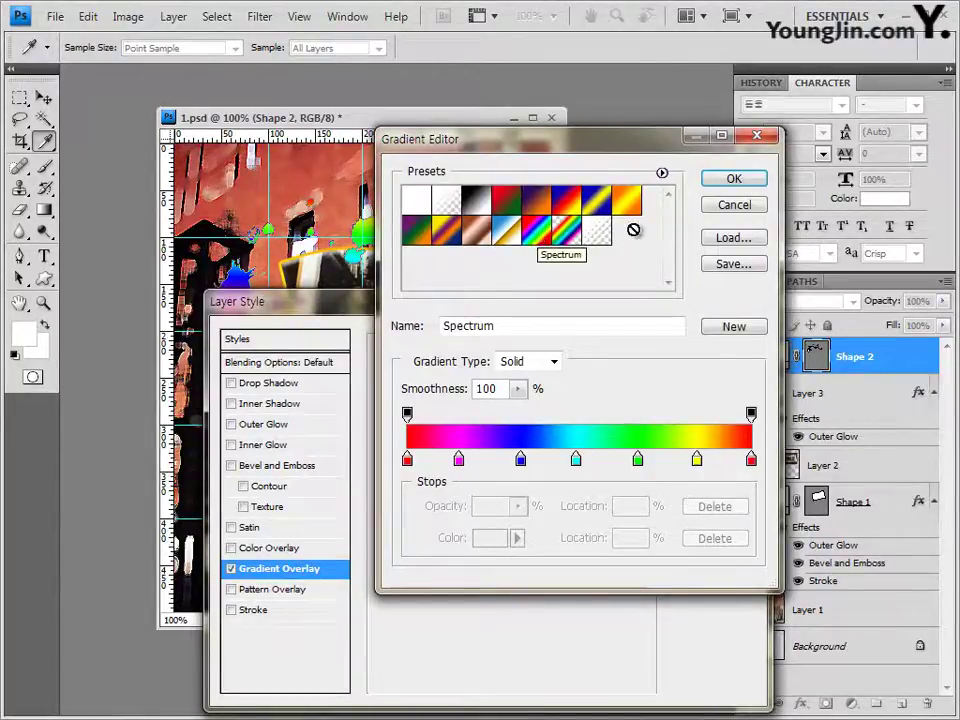
left_click(735, 180)
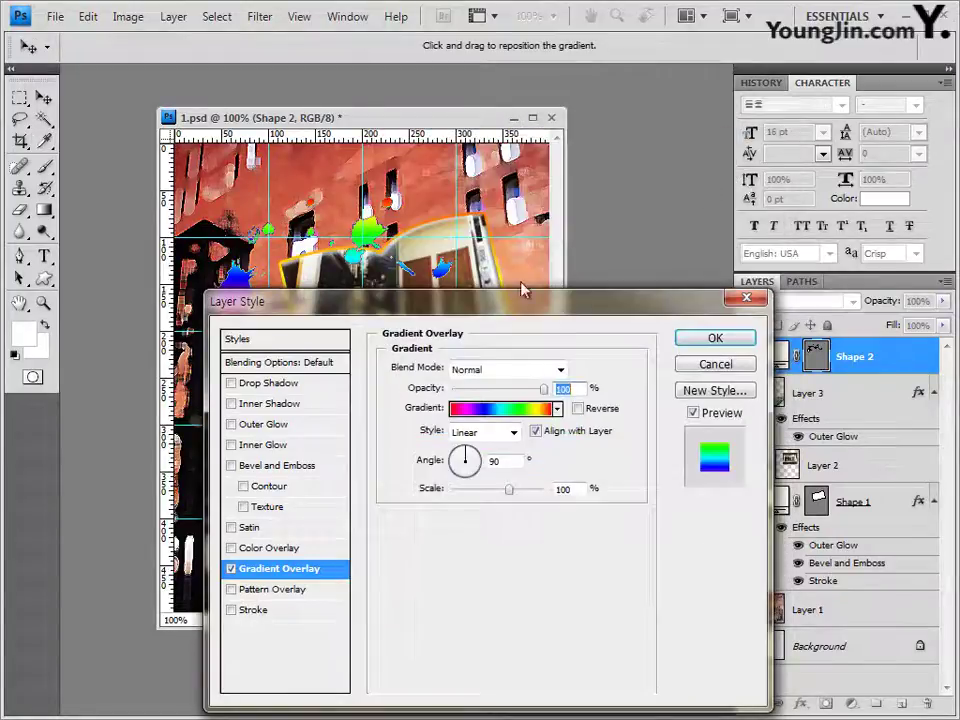
Set the Gradient Overlay angle to 30° and add a Drop Shadow with default settings to Shape 2
left_click_drag(499, 300, 512, 329)
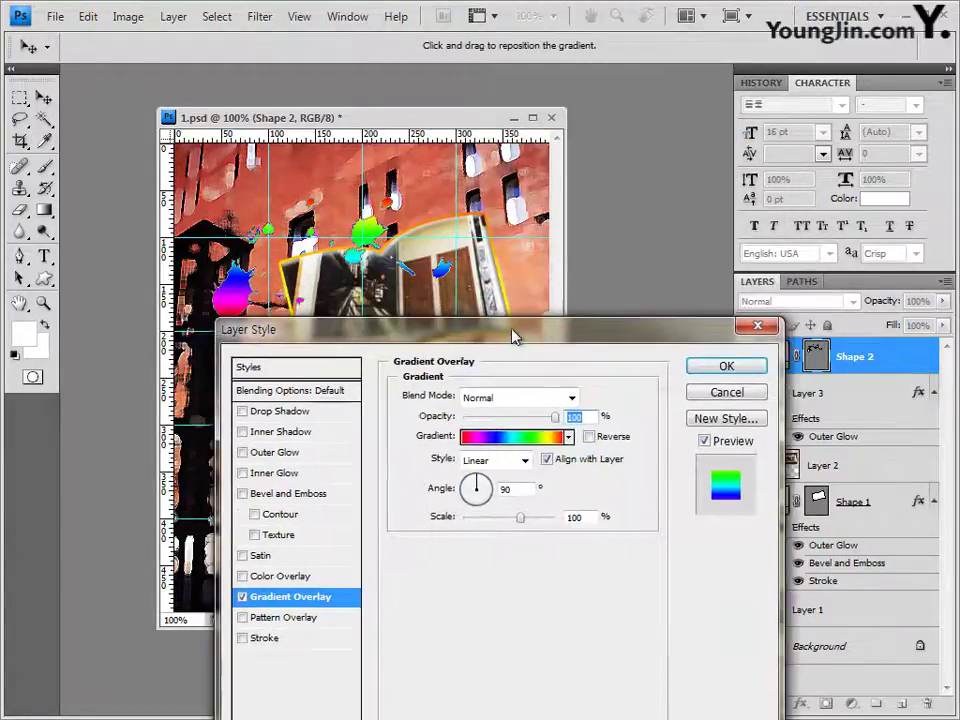
left_click(491, 484)
type("25")
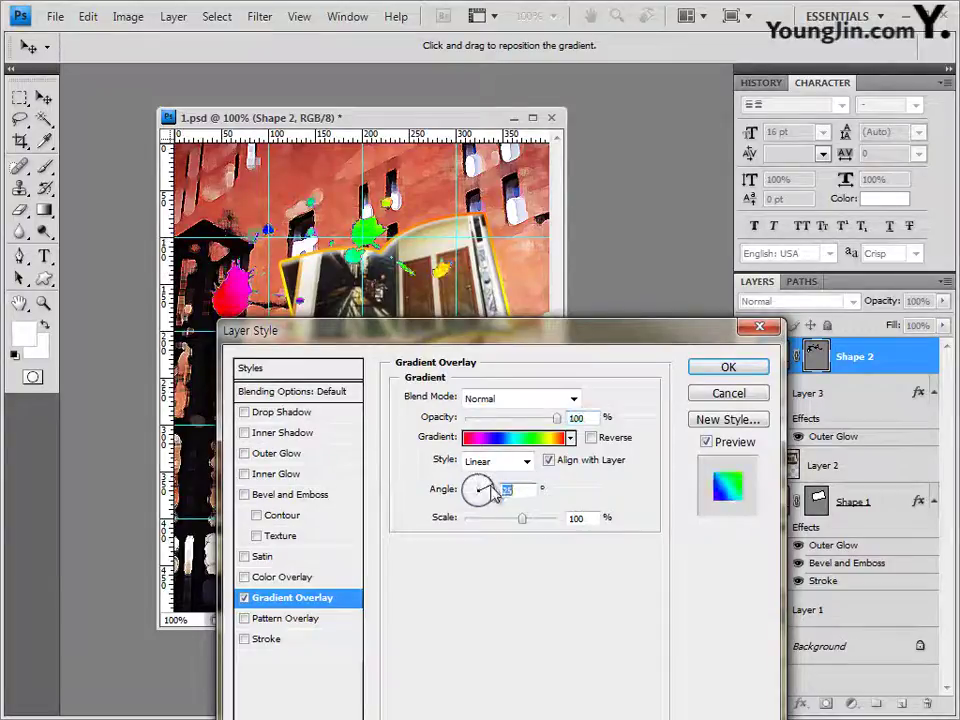
left_click_drag(491, 485, 493, 480)
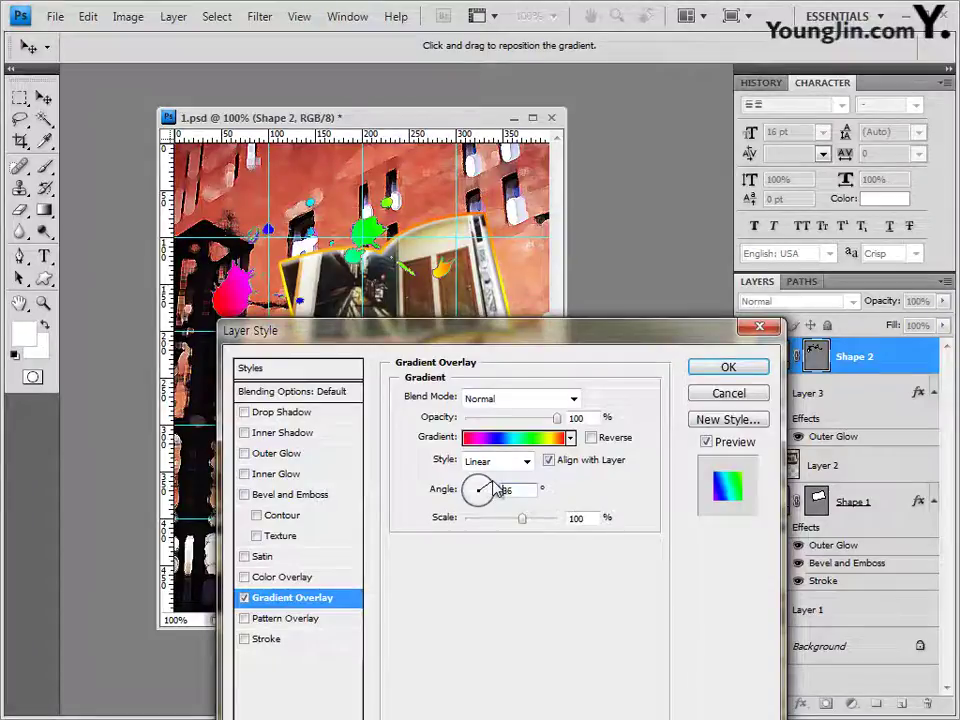
double_click(521, 490)
type("30")
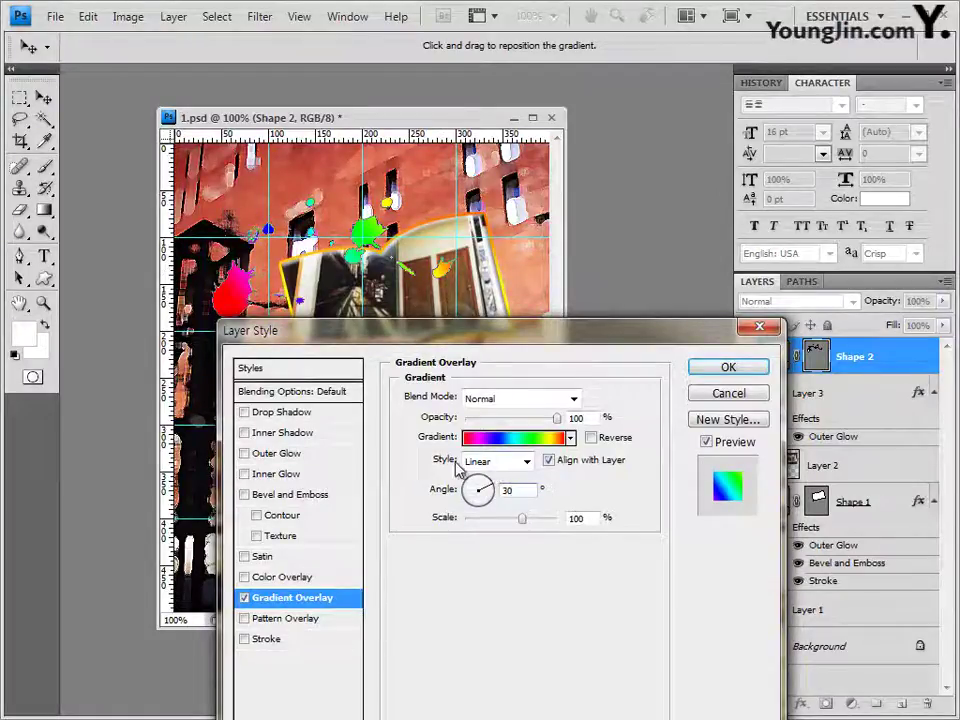
left_click(282, 412)
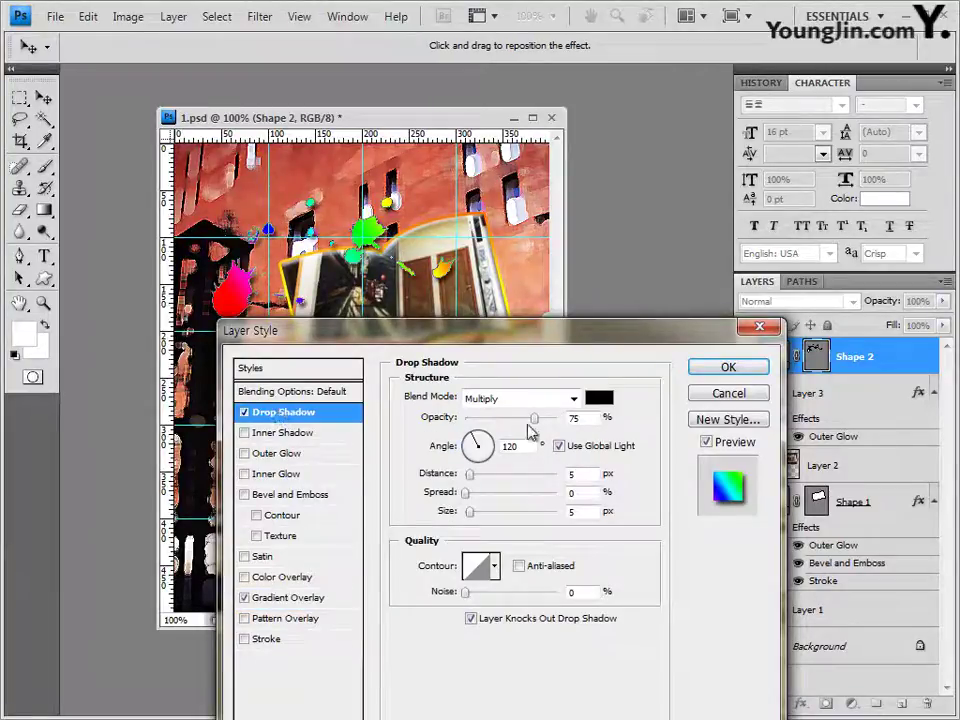
left_click(726, 368)
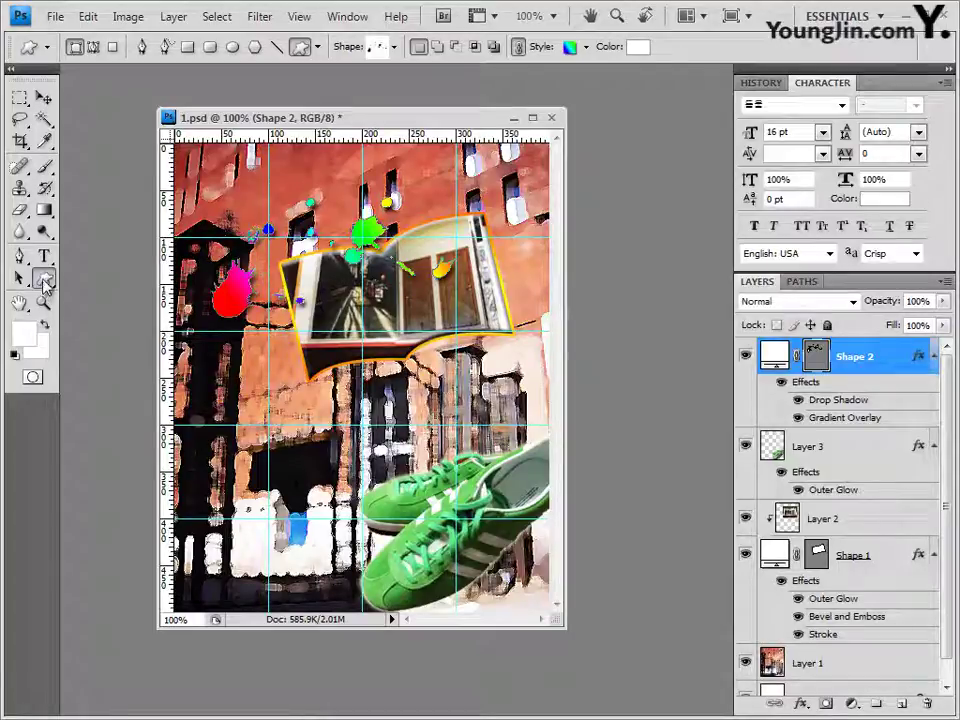
Replace the current custom shapes with the Nature set and choose the pointed leaf shape
left_click(396, 47)
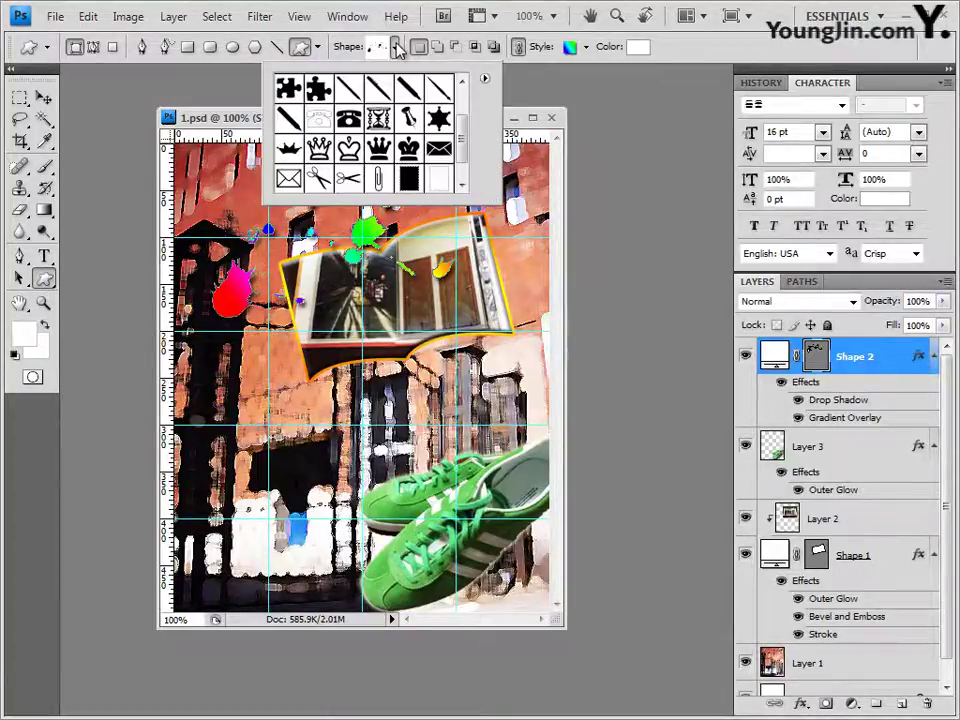
left_click(486, 81)
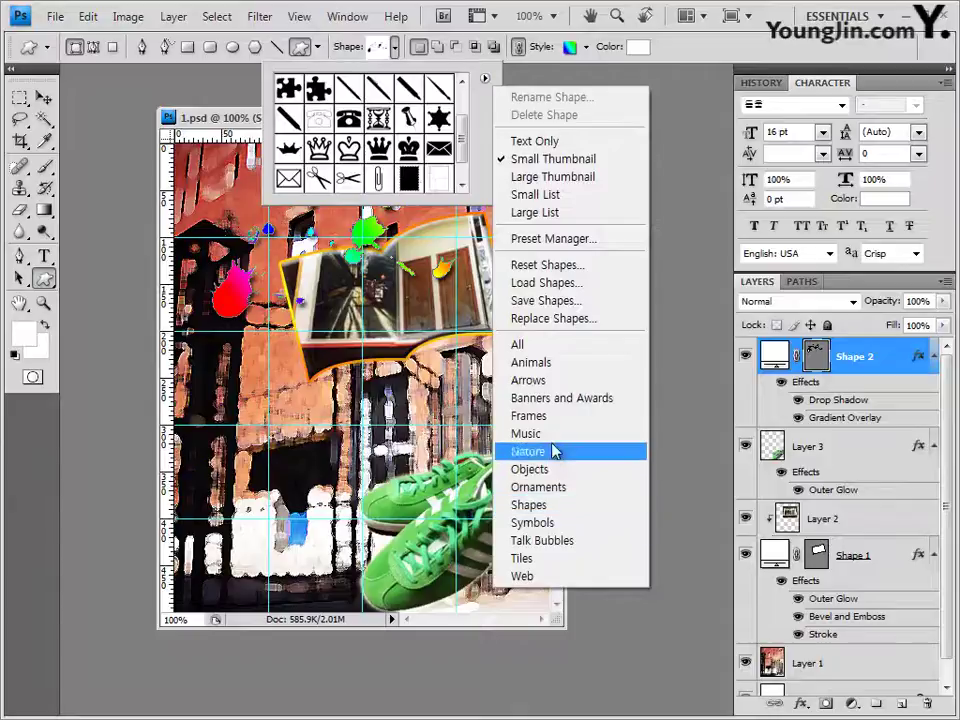
left_click(557, 457)
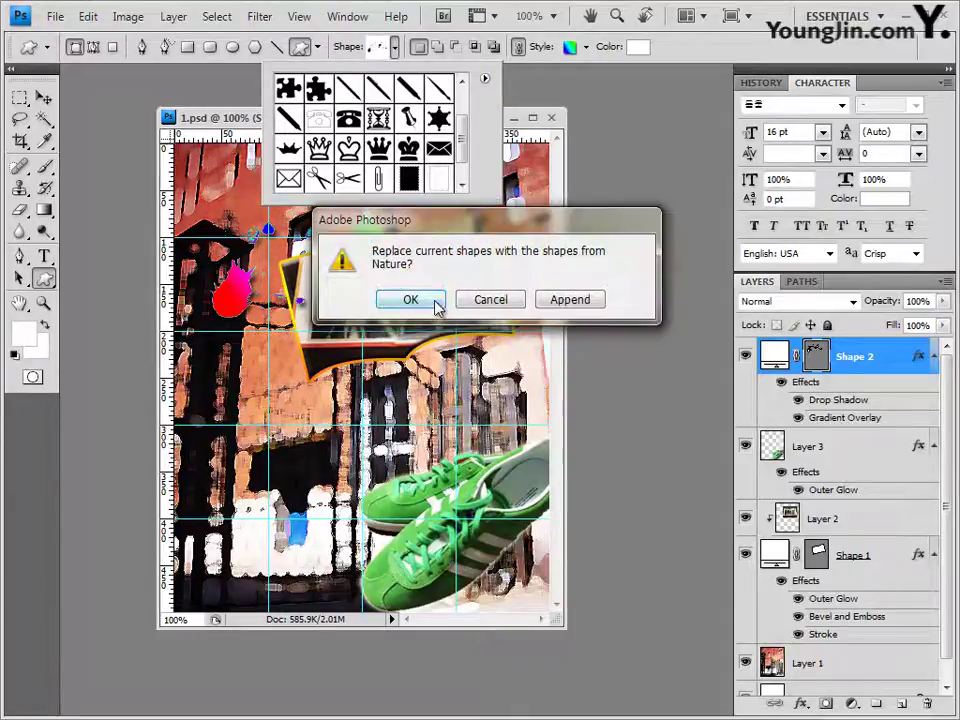
left_click(410, 300)
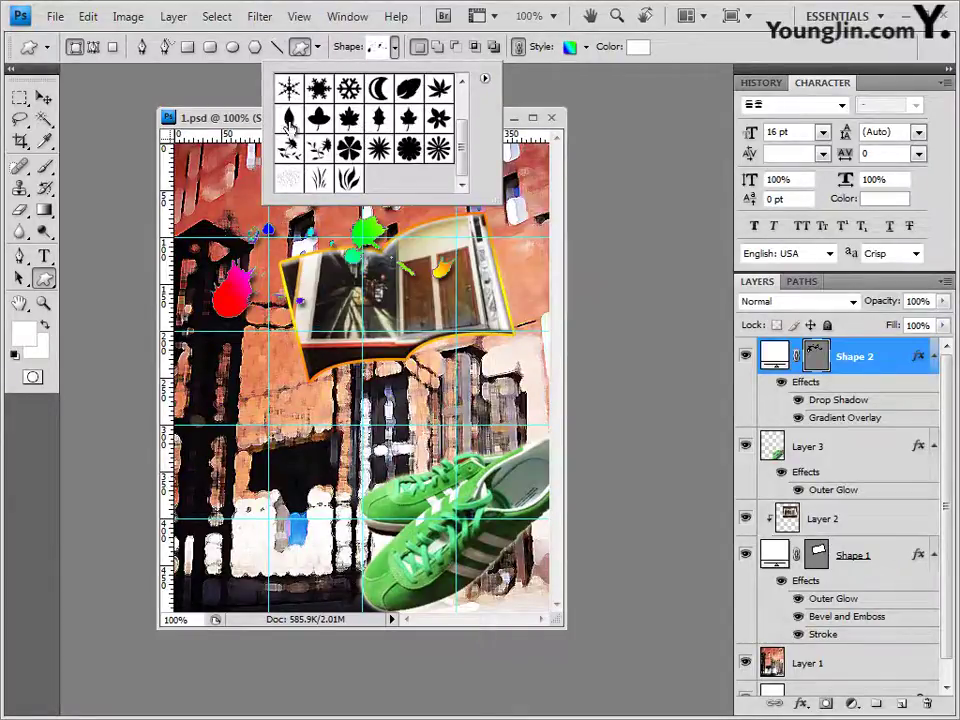
left_click(288, 118)
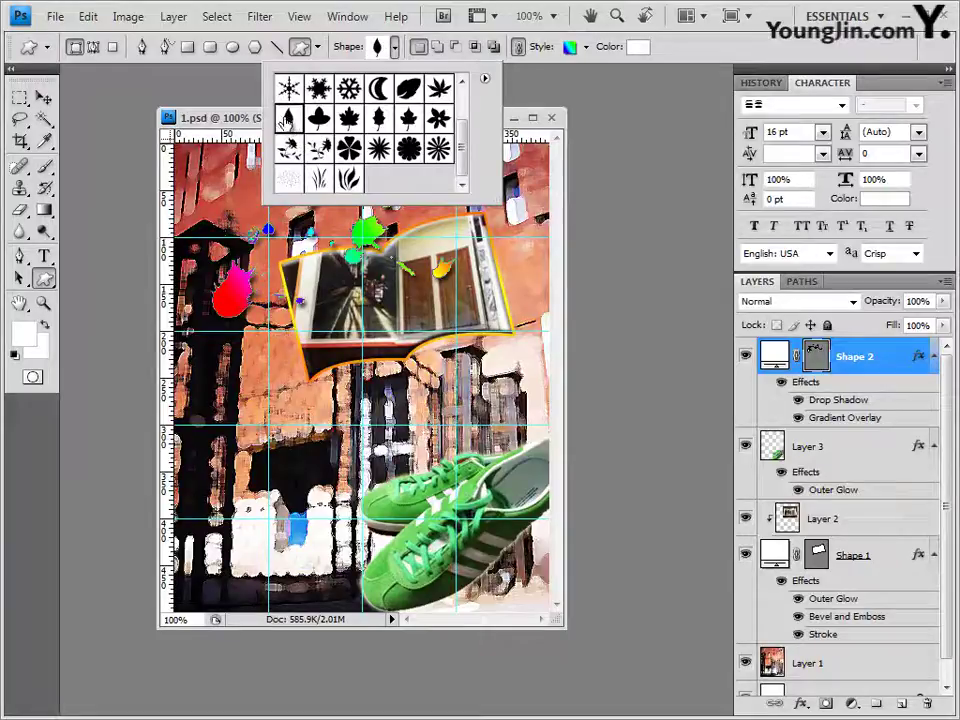
left_click(593, 433)
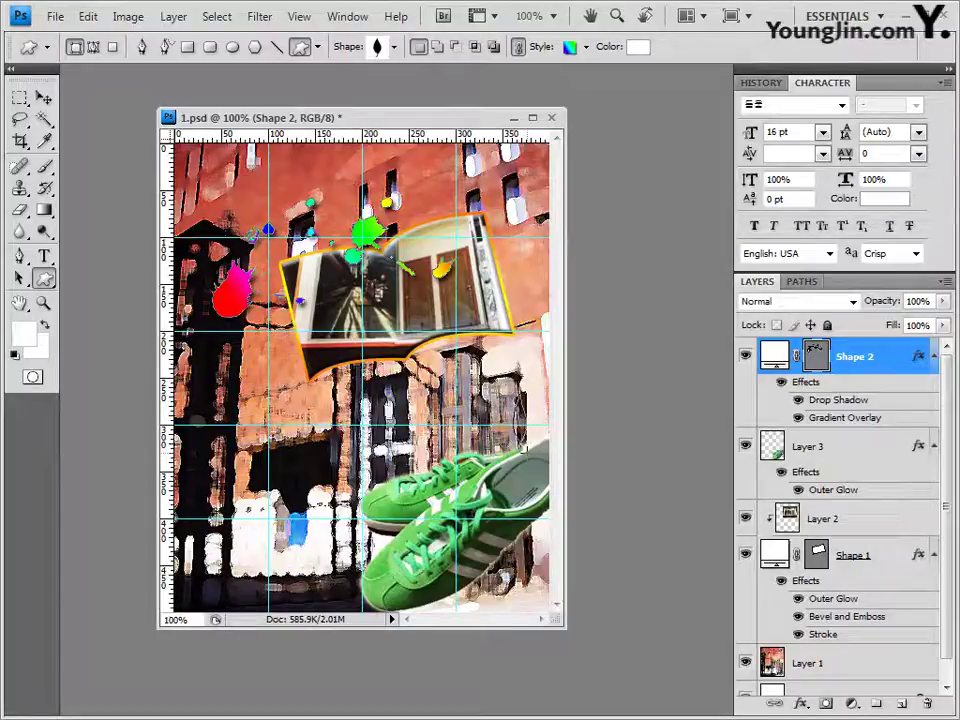
Draw a small upright leaf just above the heel of the green shoes and set its layer style to none
left_click_drag(523, 448, 513, 398)
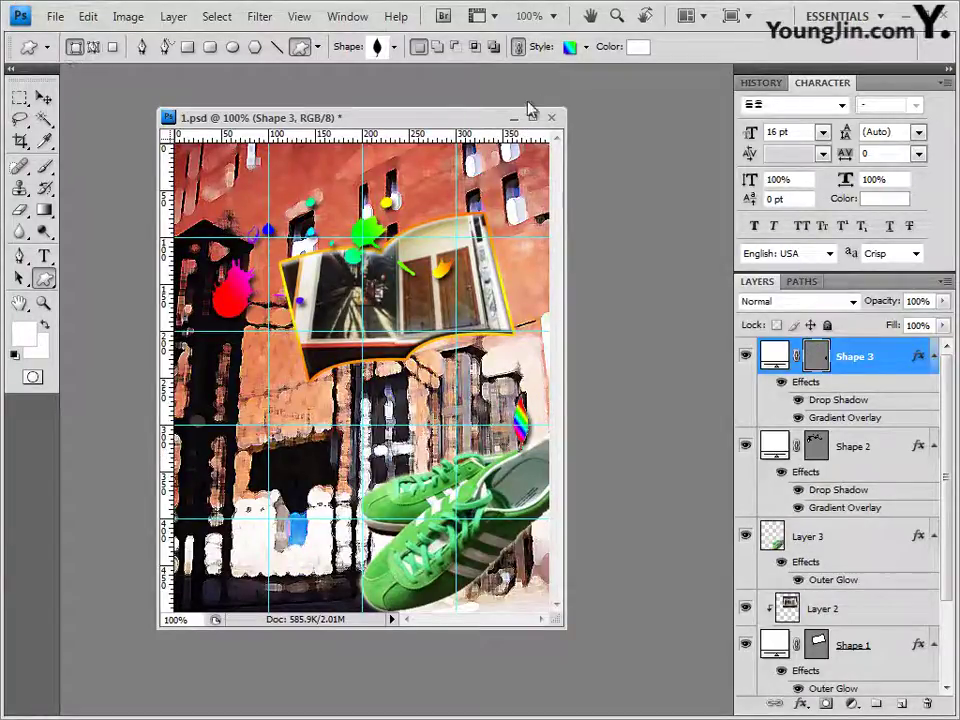
left_click(586, 48)
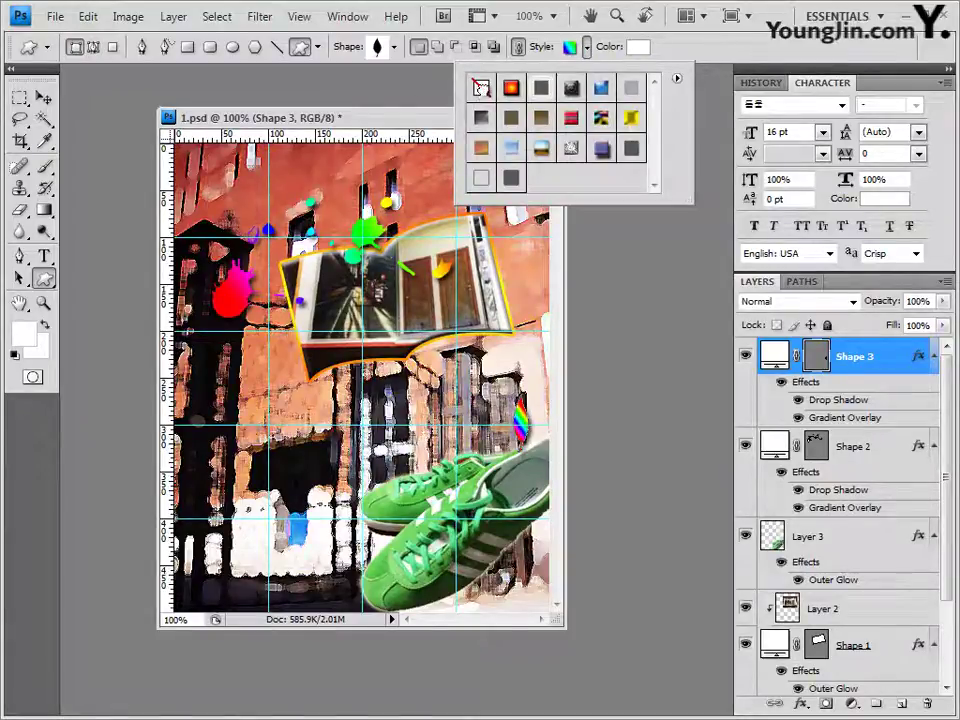
left_click(481, 88)
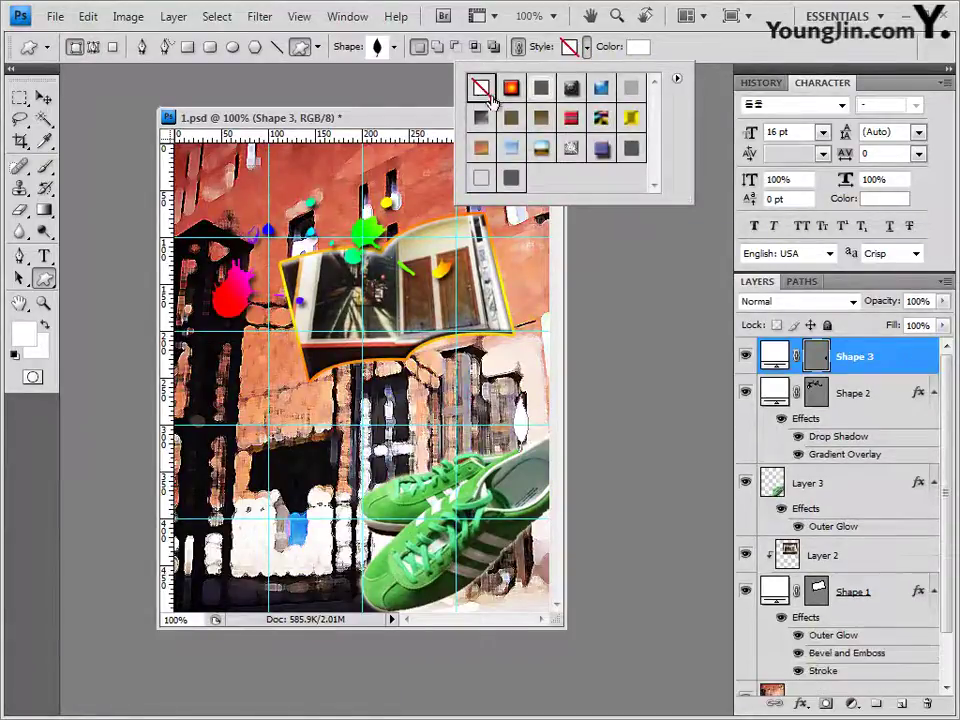
Set the leaf shape's fill color to #3eff00
left_click(644, 52)
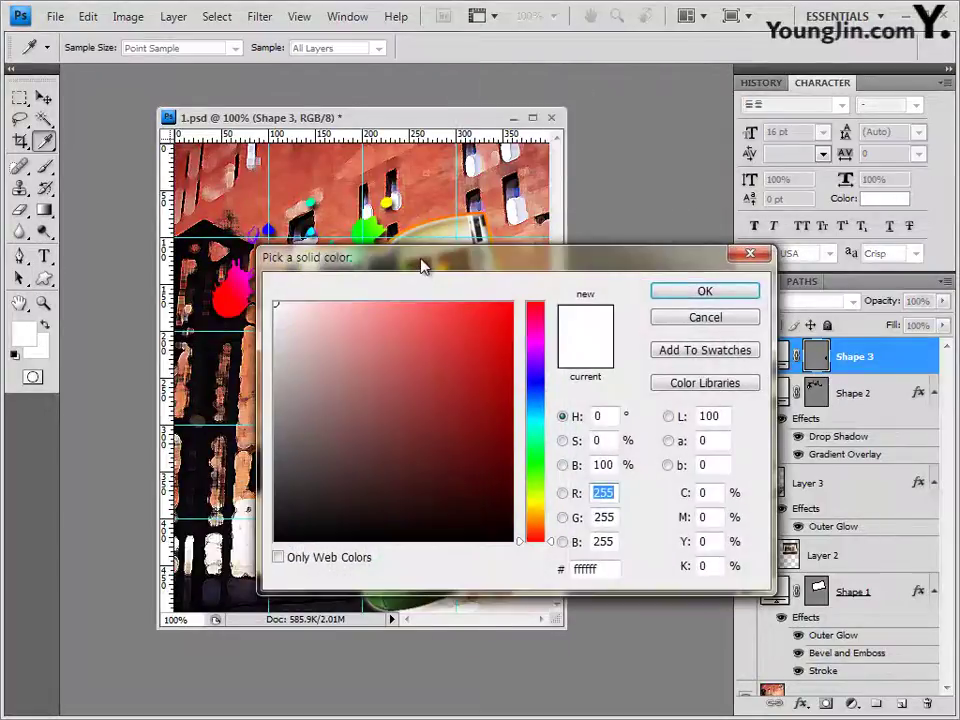
left_click_drag(421, 266, 501, 253)
left_click(665, 556)
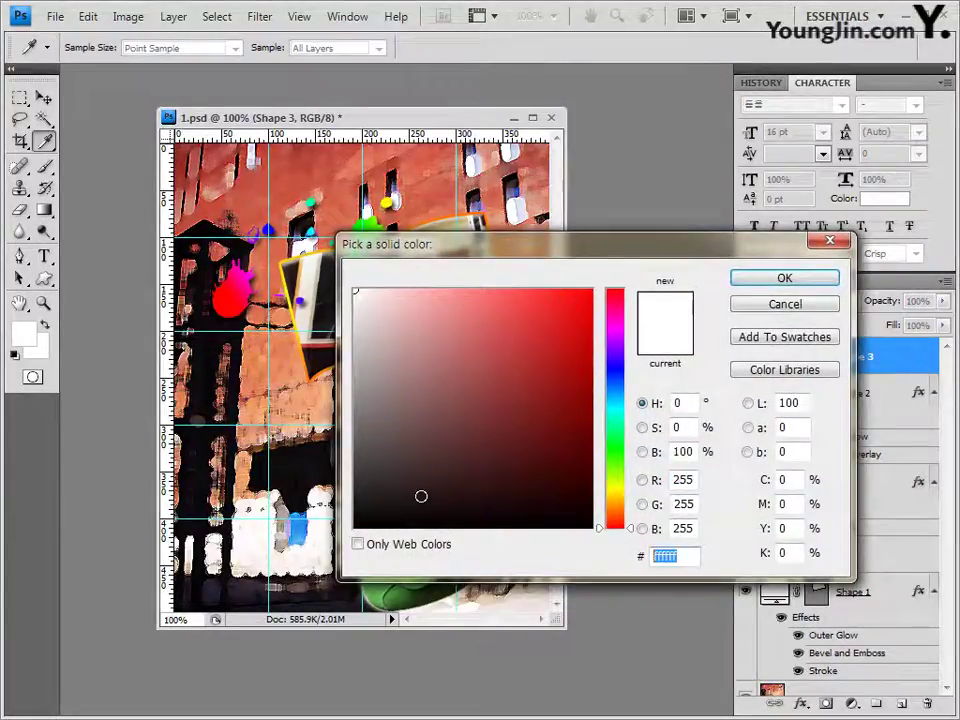
type("3e")
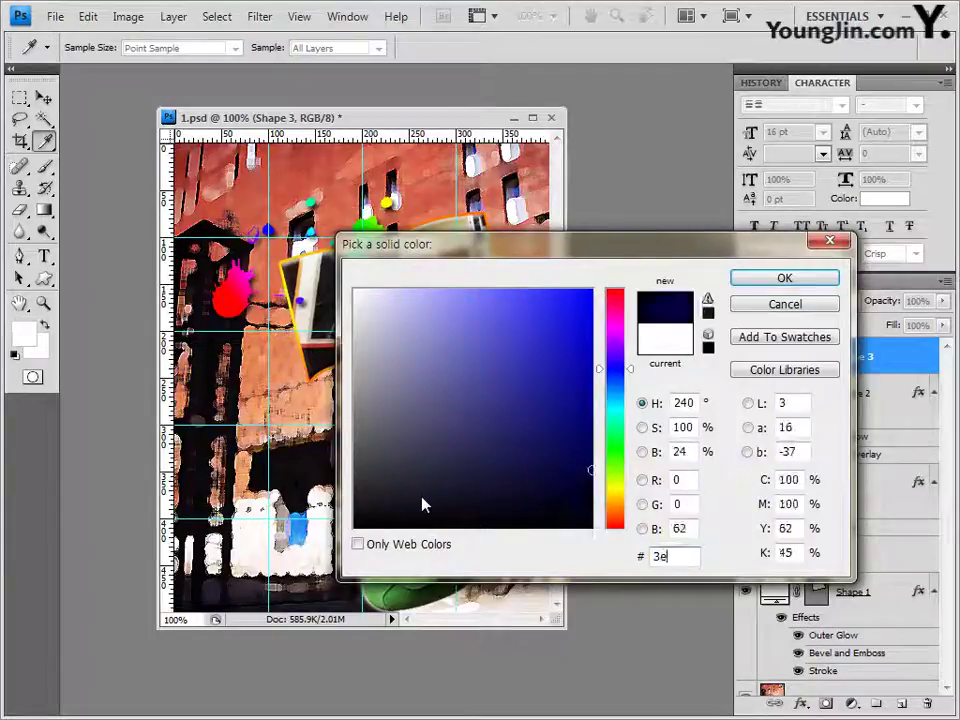
type("ff00")
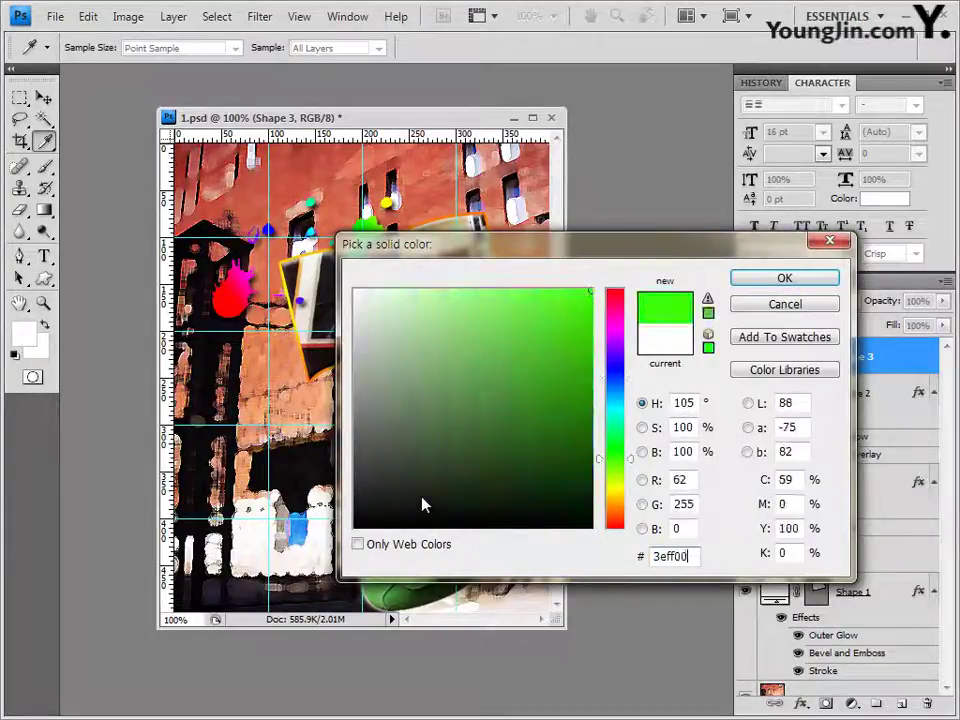
left_click(784, 278)
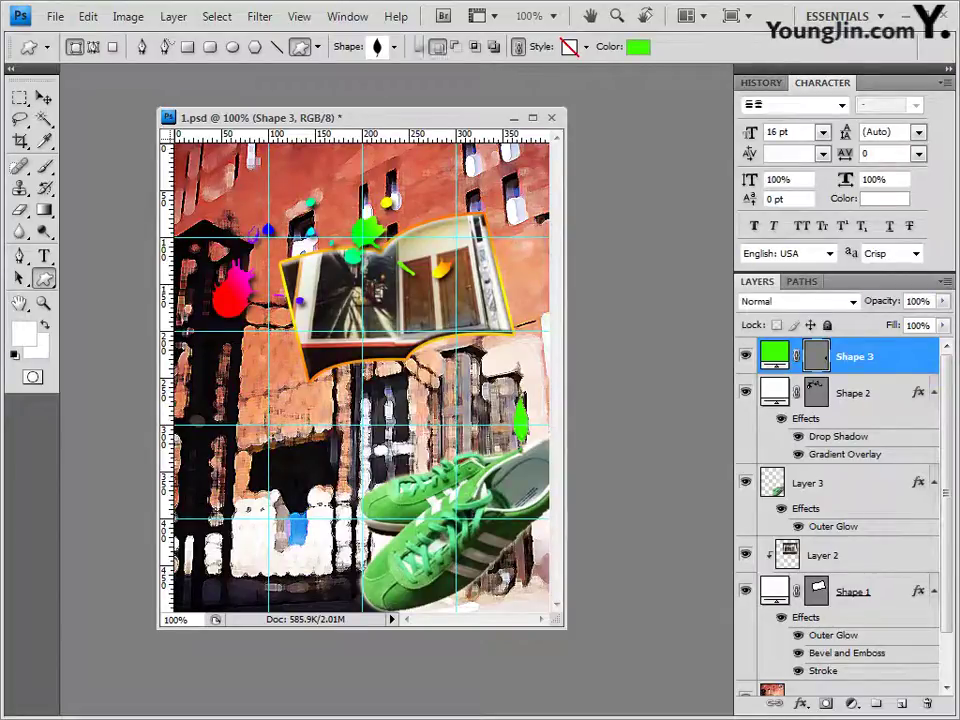
Set the shape mode to add to the shape area and apply a Drop Shadow to the Shape 3 leaf
left_click(437, 47)
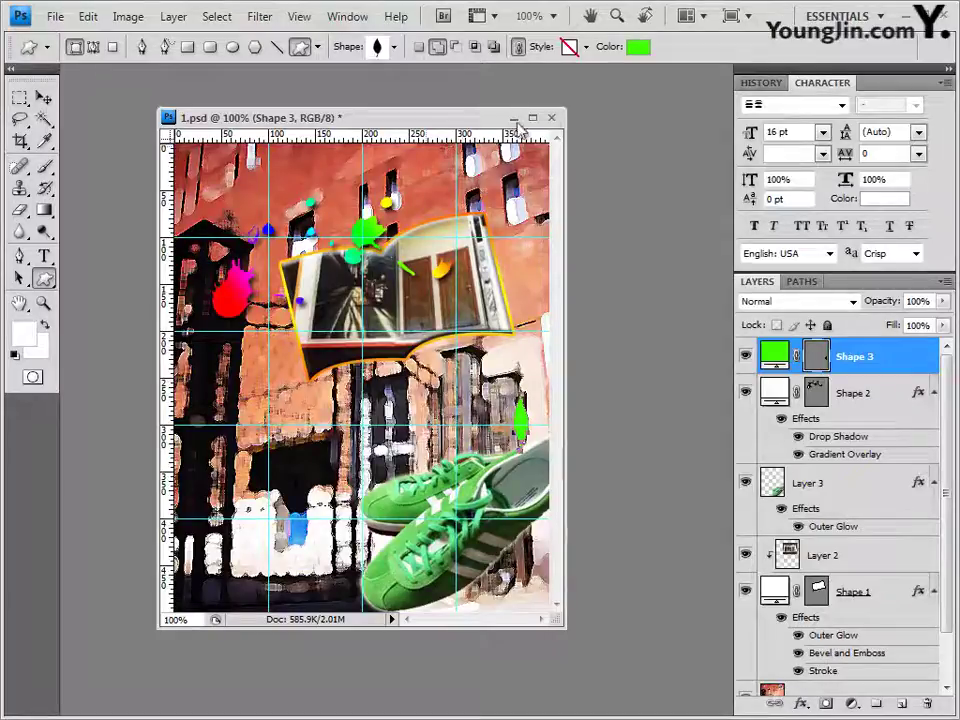
left_click(800, 703)
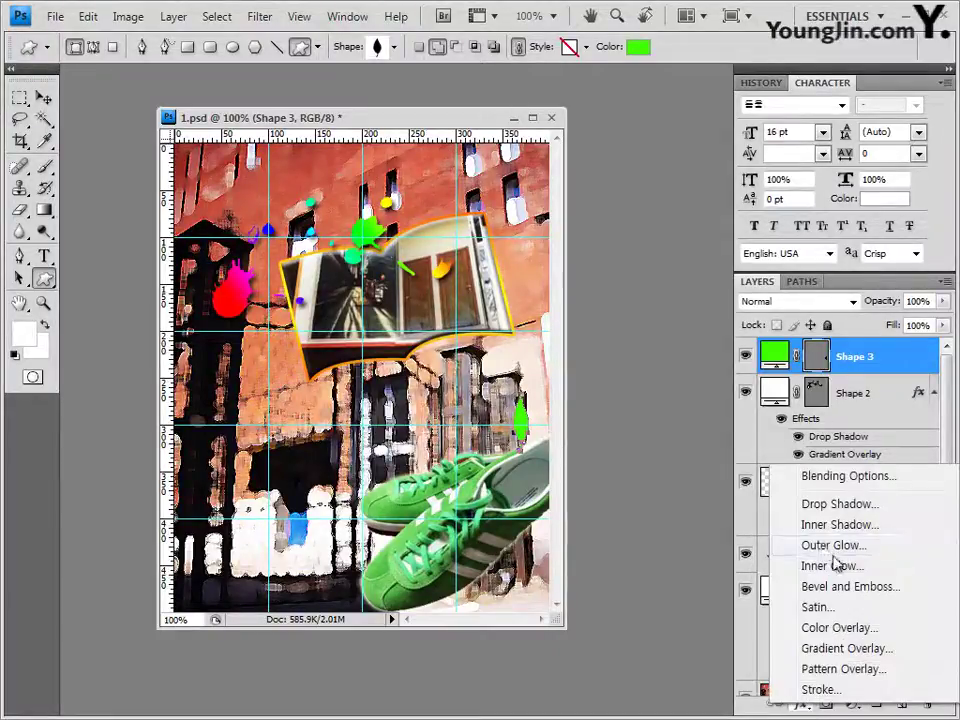
left_click(827, 506)
left_click(726, 366)
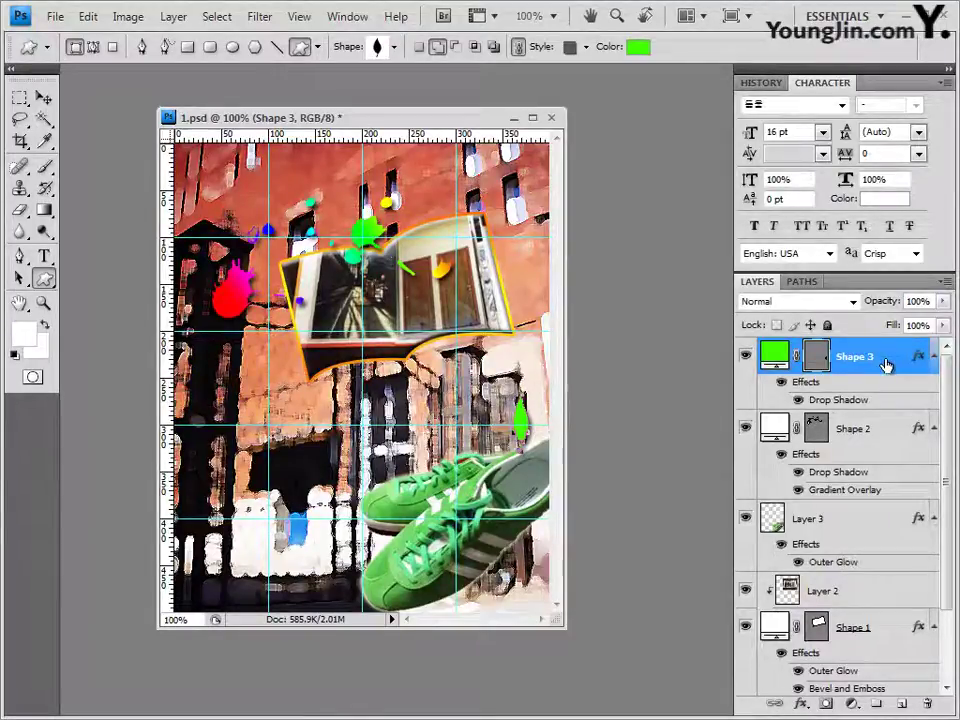
Duplicate the leaf layer with the copy just to the left of the original, and set the copy's fill color to #32c300
key("ctrl+j")
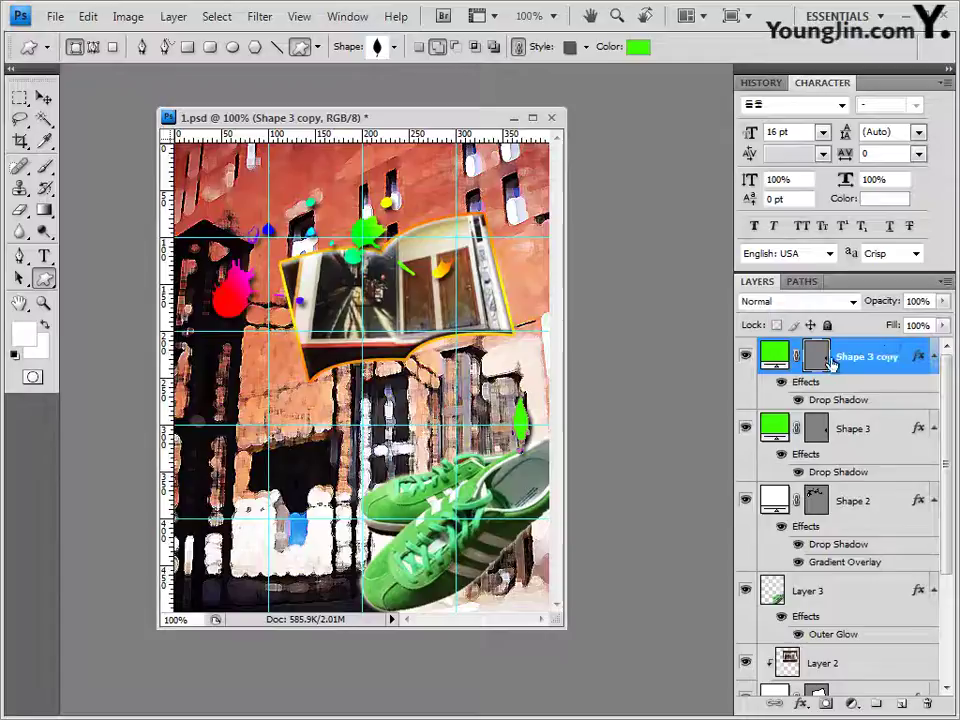
left_click(44, 97)
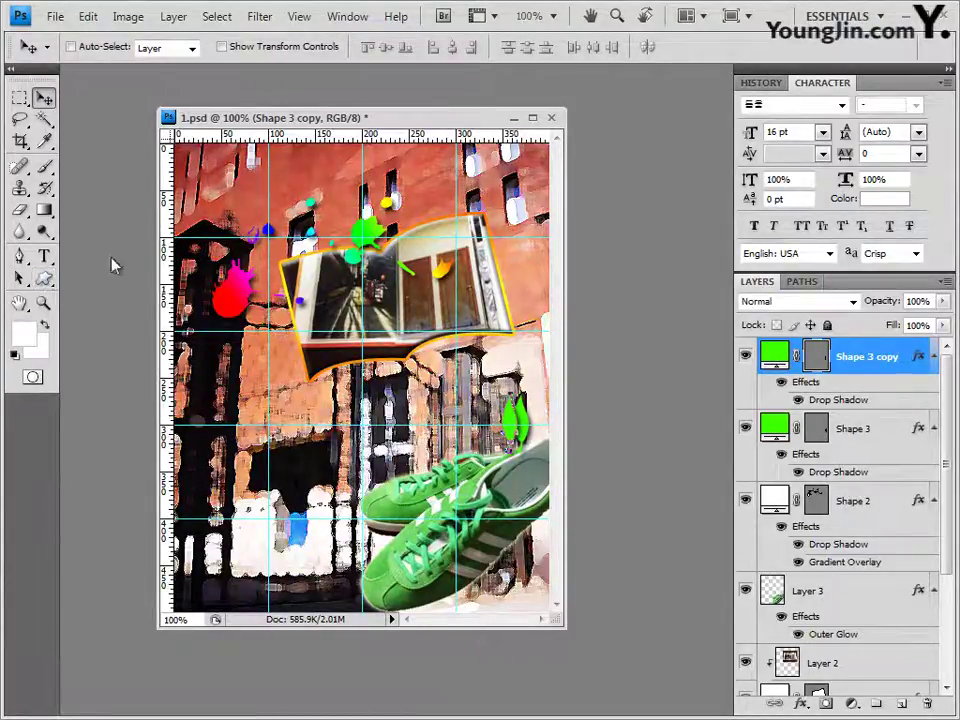
left_click(43, 278)
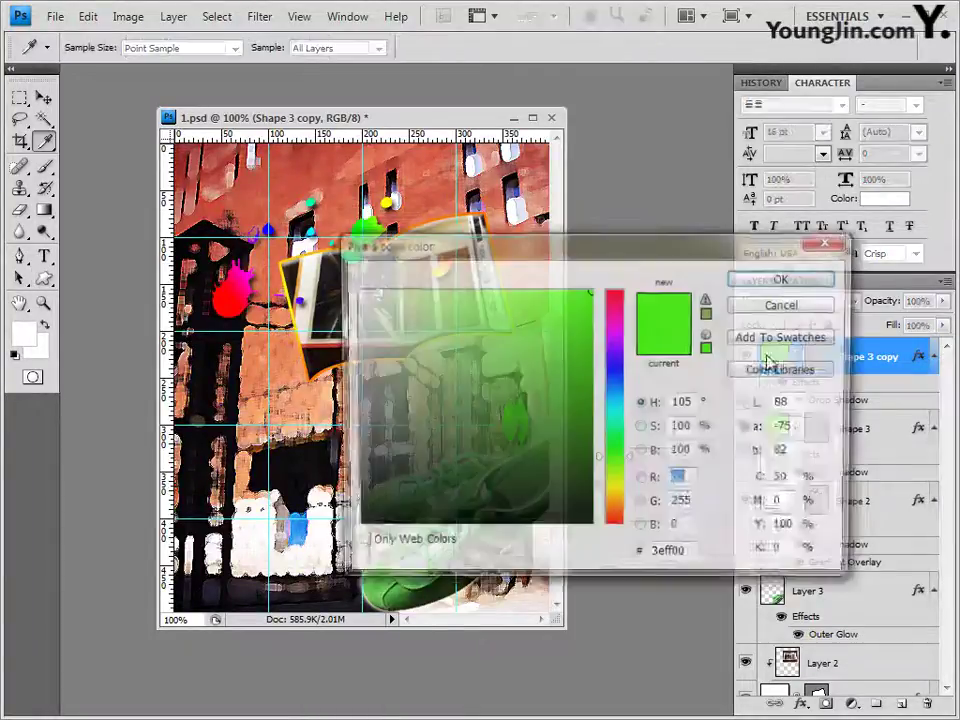
double_click(776, 356)
left_click(688, 556)
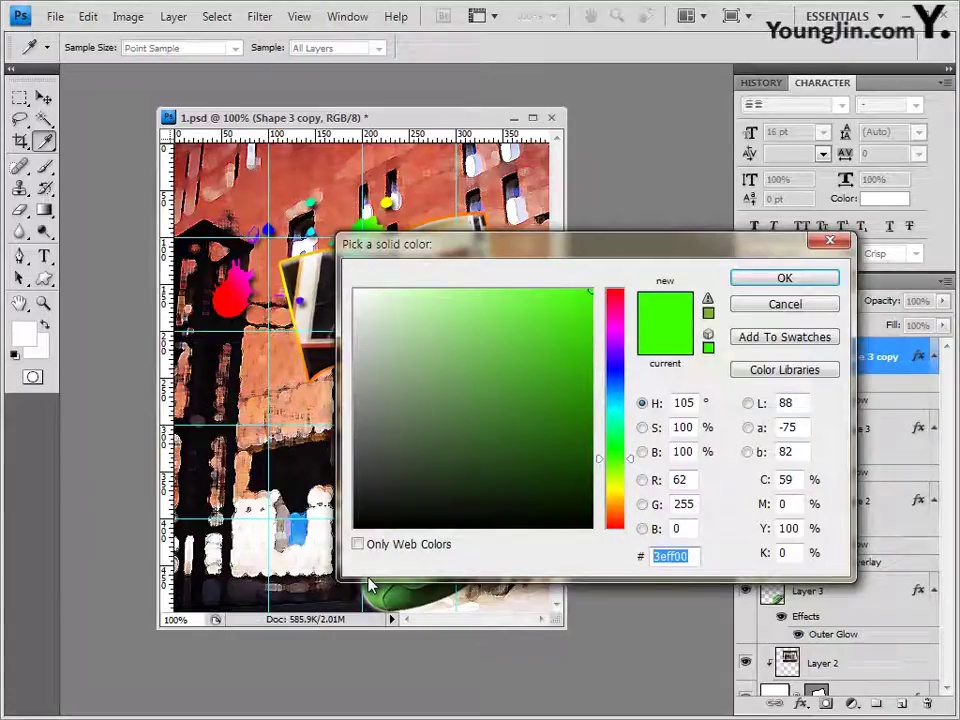
type("32c300")
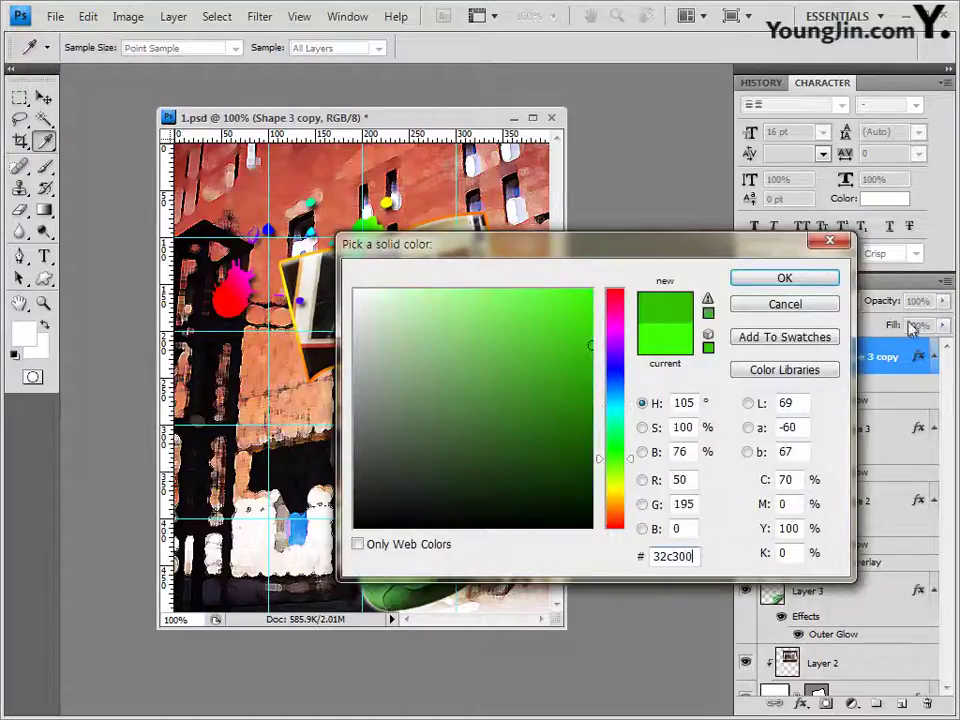
left_click(808, 280)
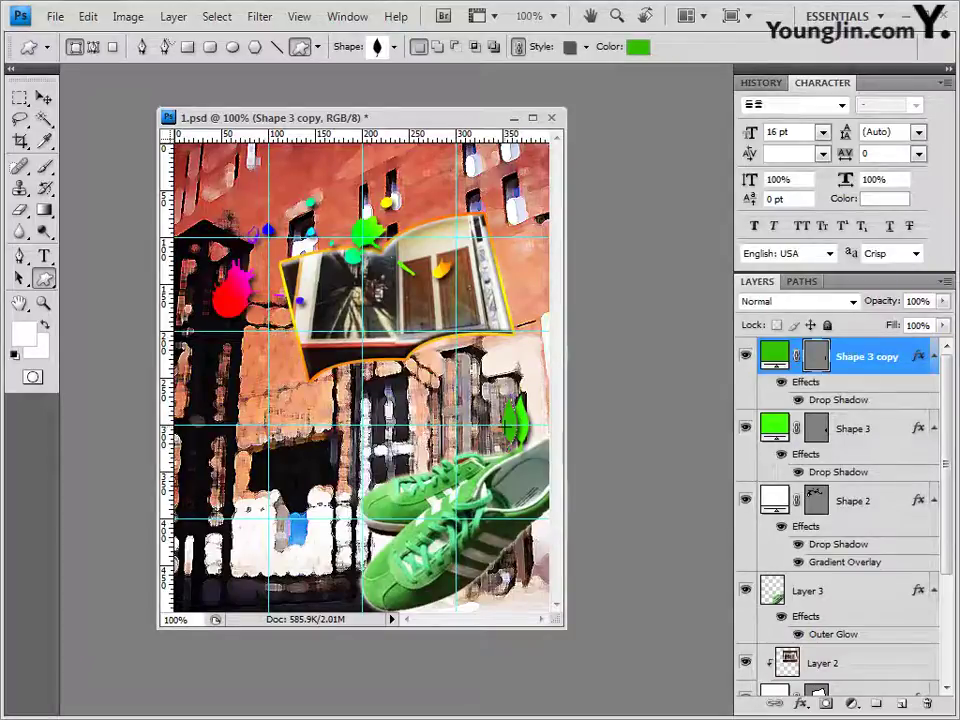
Widen and tilt the two leaves outward so they form a two-leaf sprout above the shoes
left_click(862, 428)
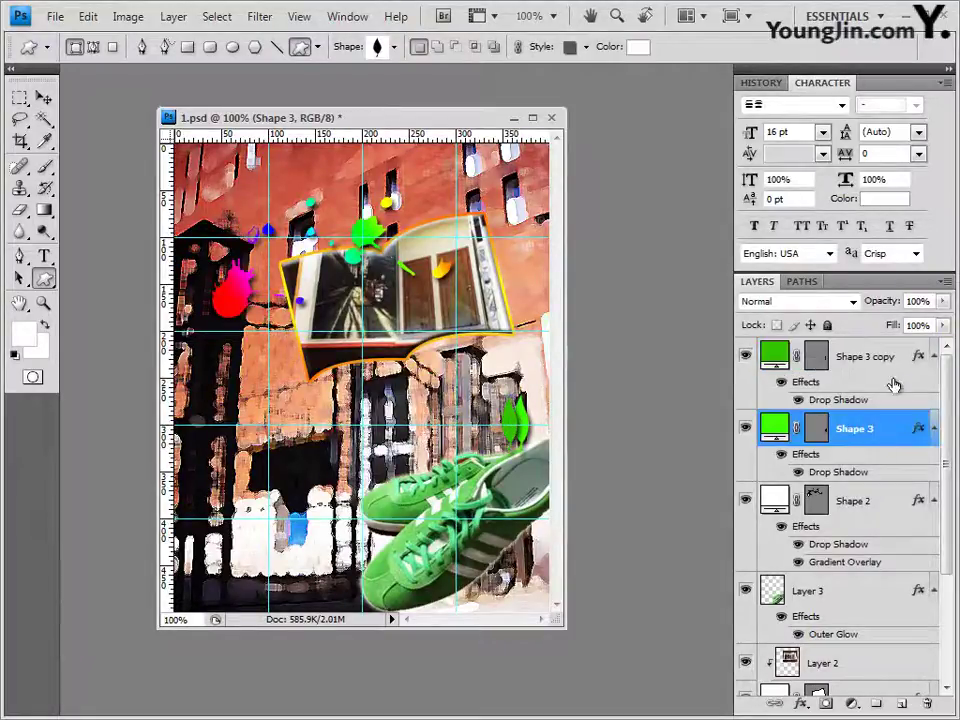
left_click(866, 358)
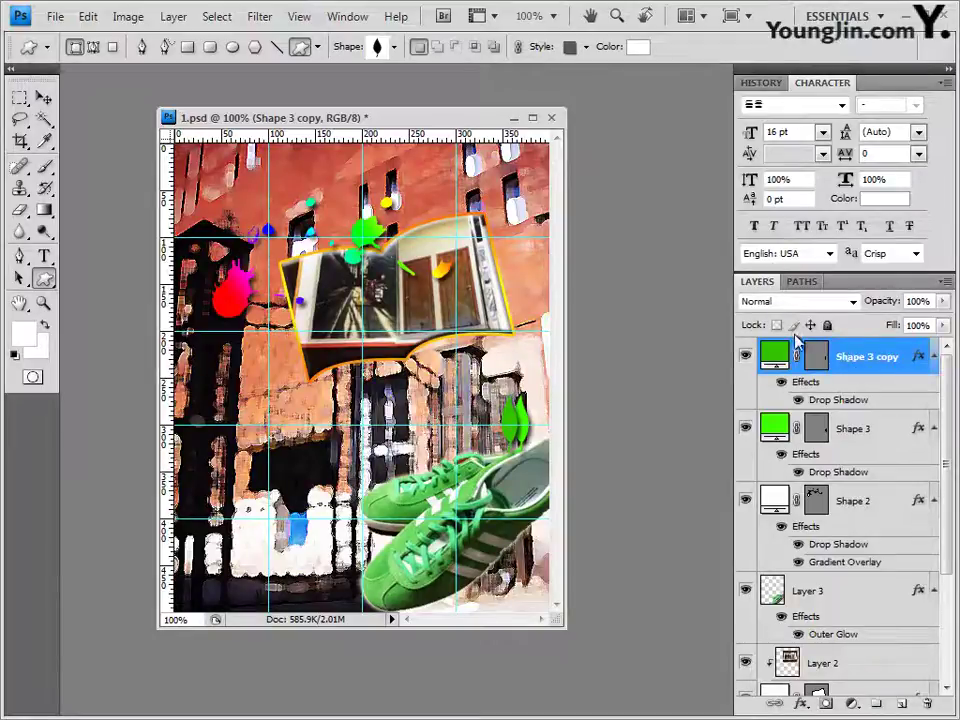
left_click(856, 430)
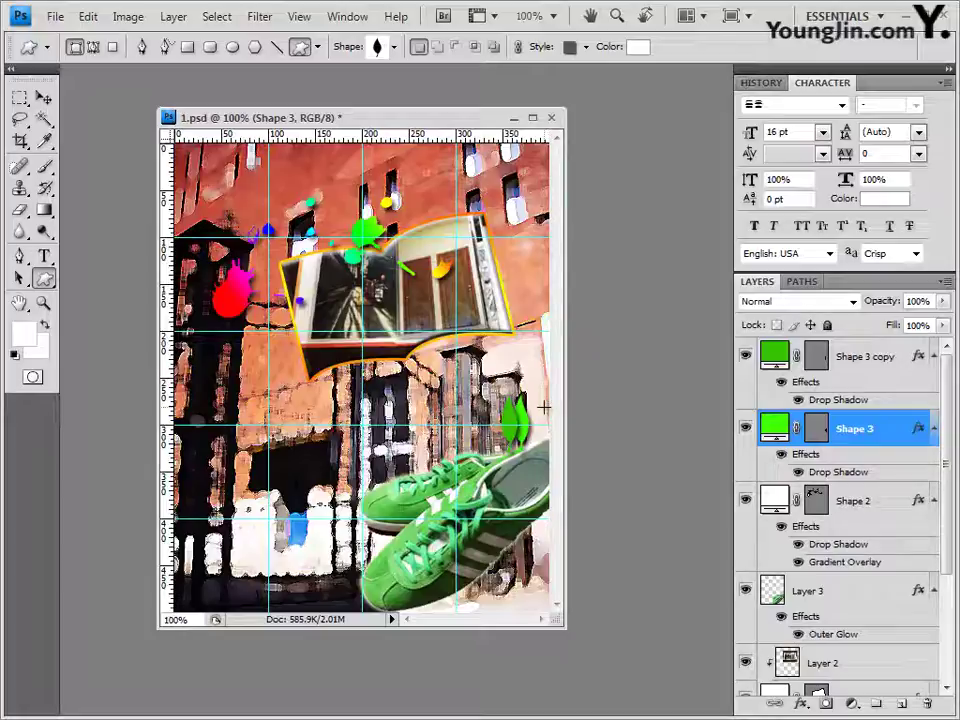
key("alt+bracketright")
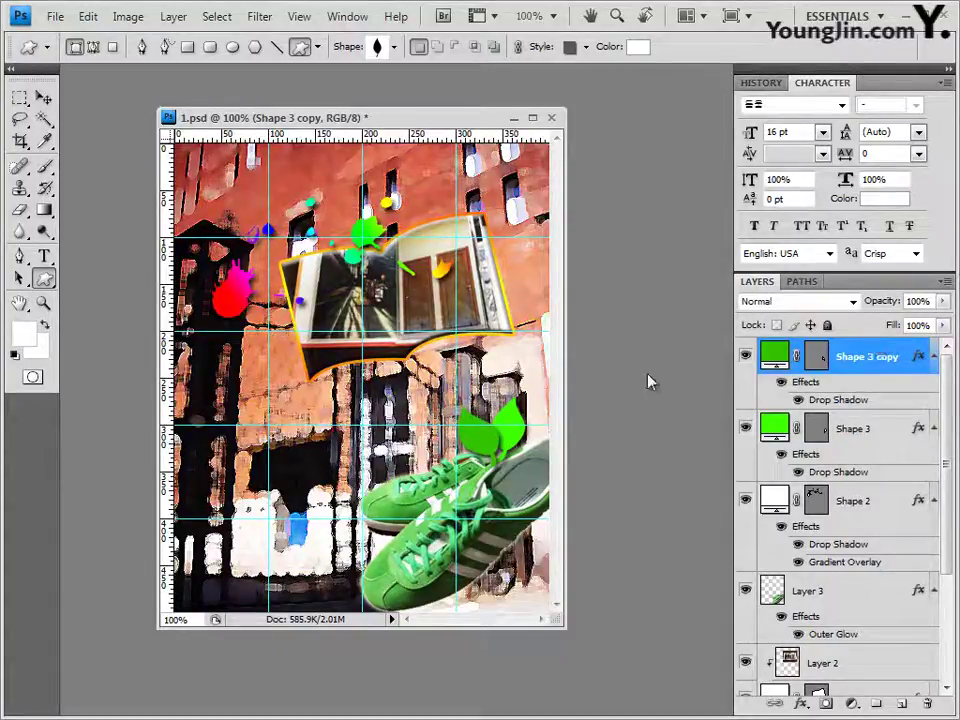
Start a horizontal text below the book's lower-left corner and set its font to Times New Roman
left_click(45, 258)
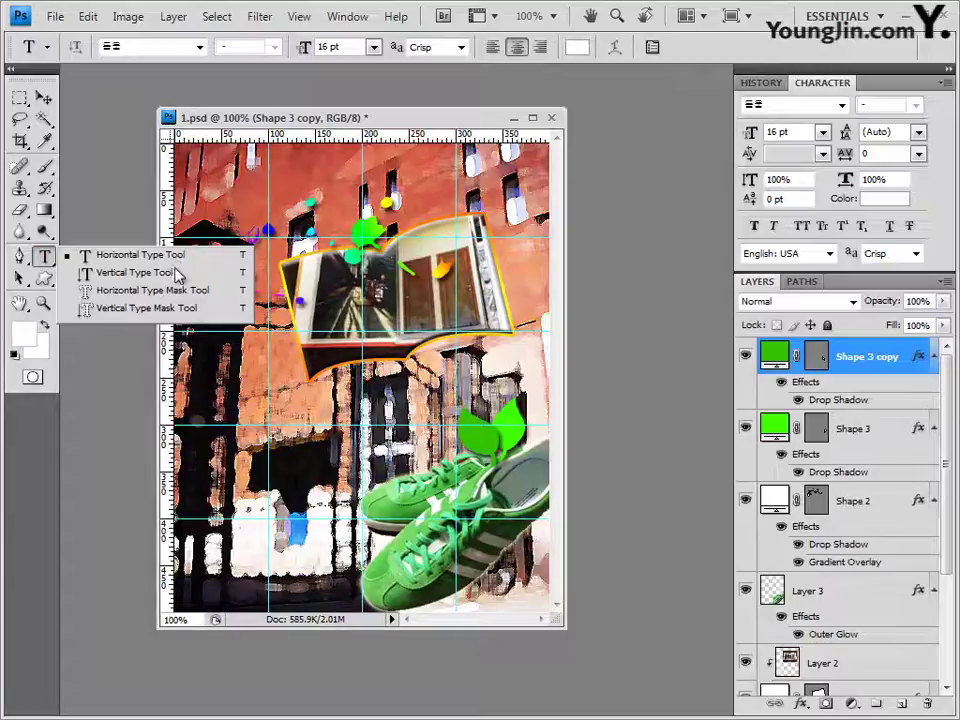
left_click(44, 257)
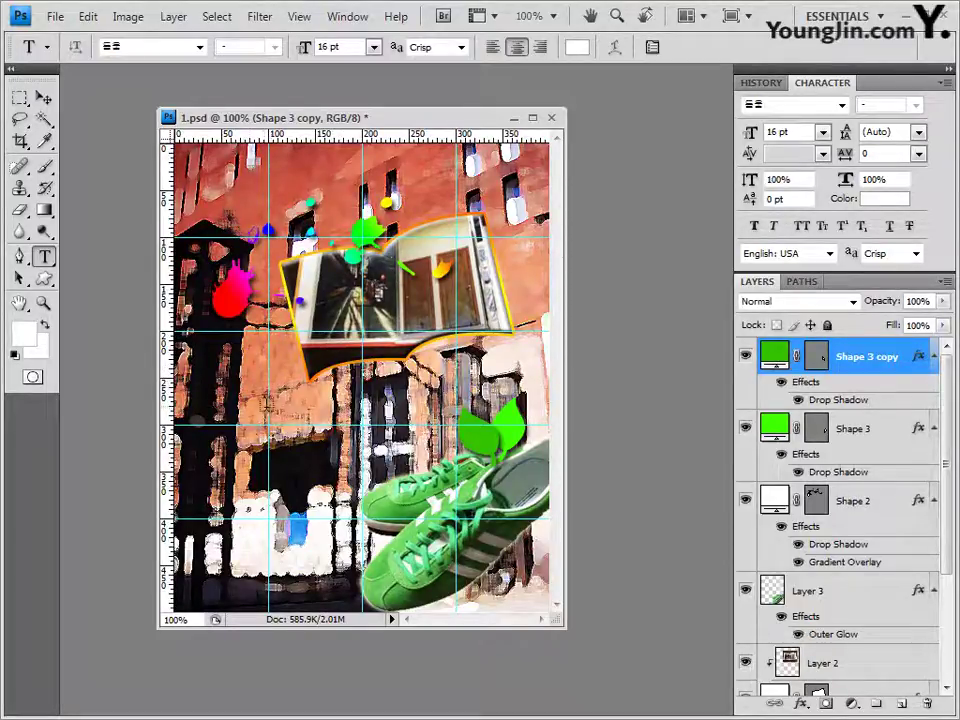
left_click(272, 420)
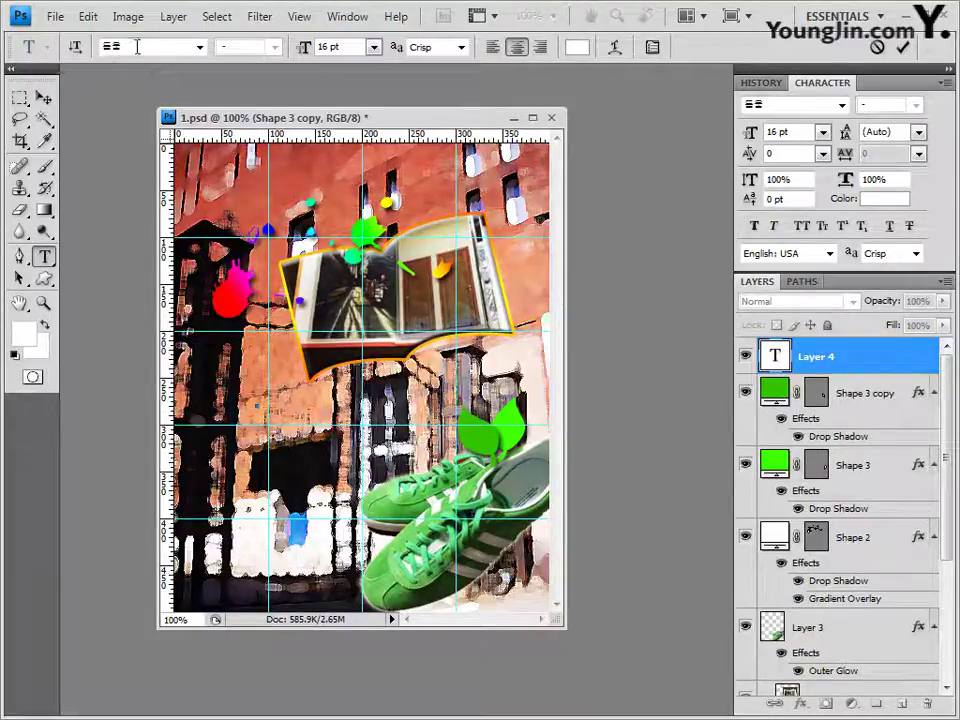
left_click(200, 47)
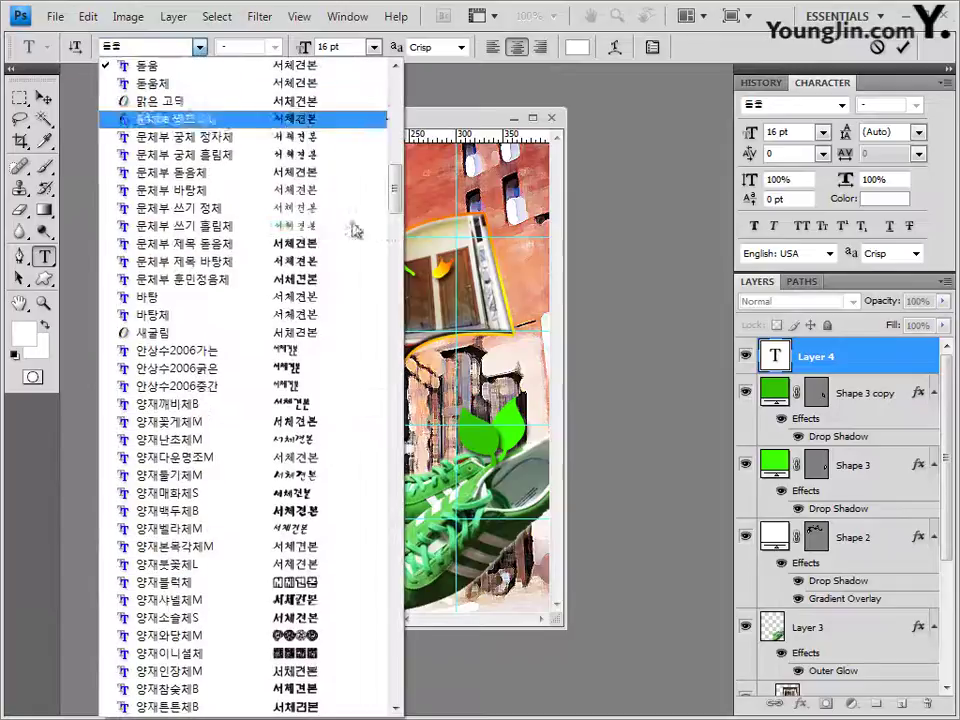
left_click_drag(397, 193, 391, 576)
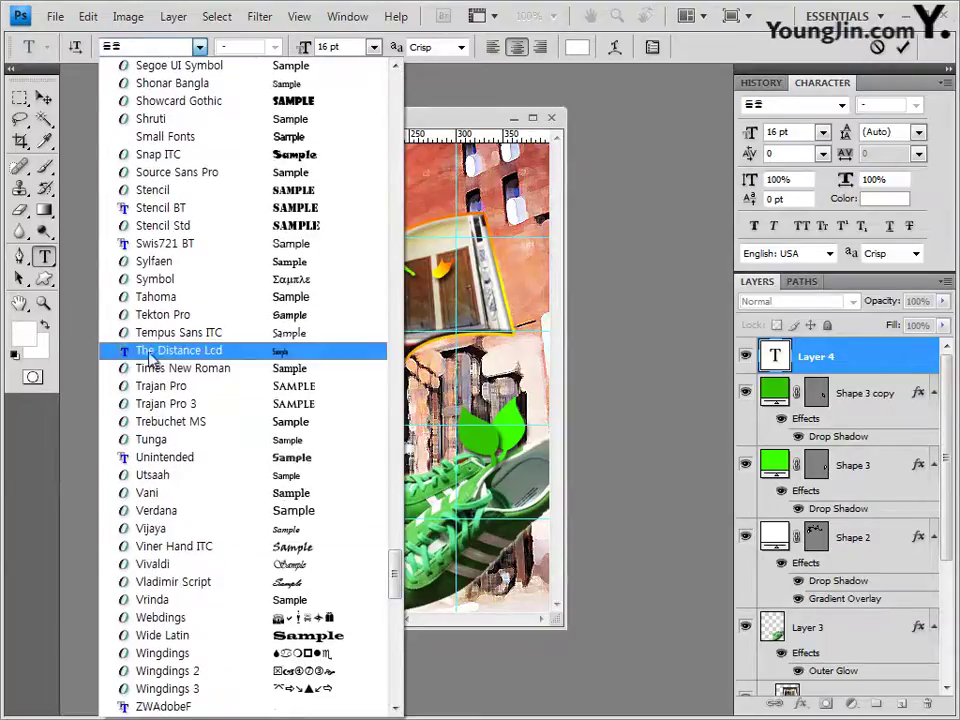
left_click(185, 370)
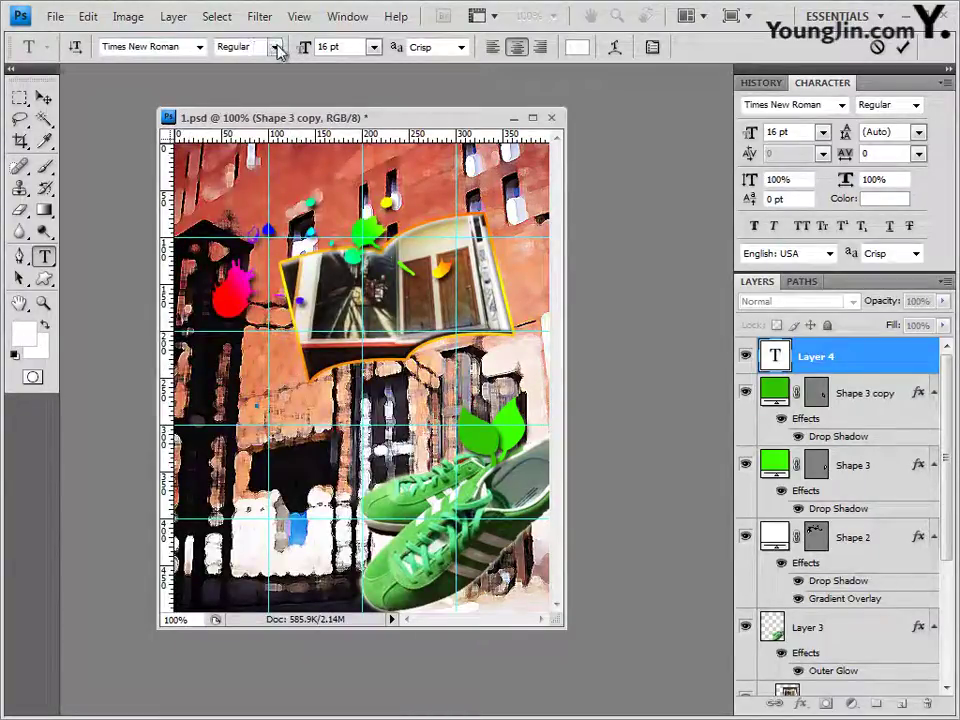
Set the new text to Bold style, 48 pt size and white color #ffffff
left_click(275, 47)
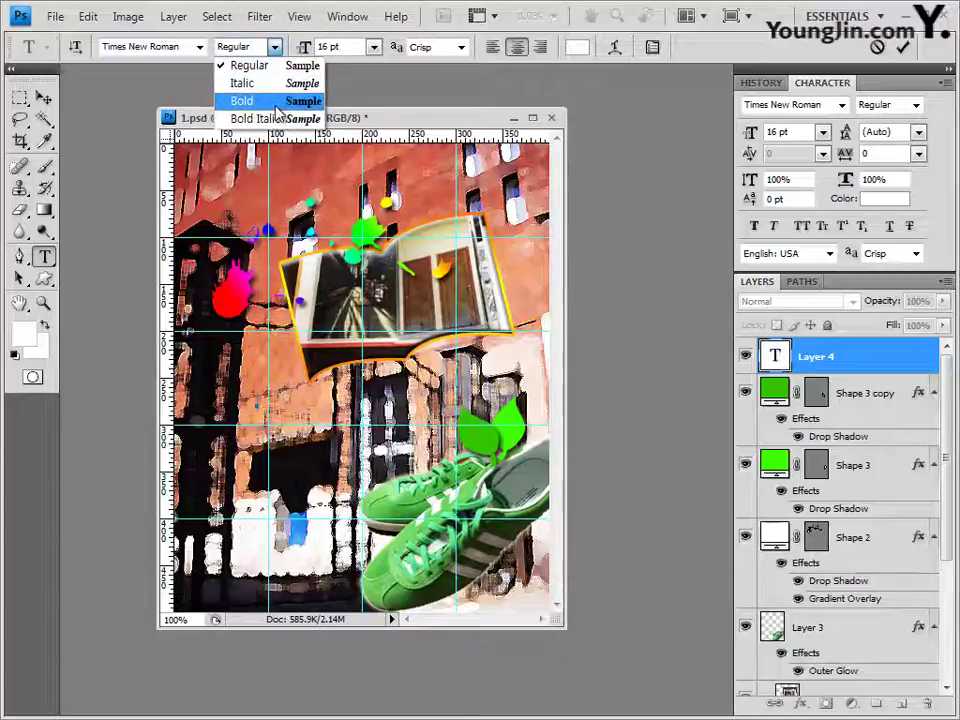
left_click(283, 104)
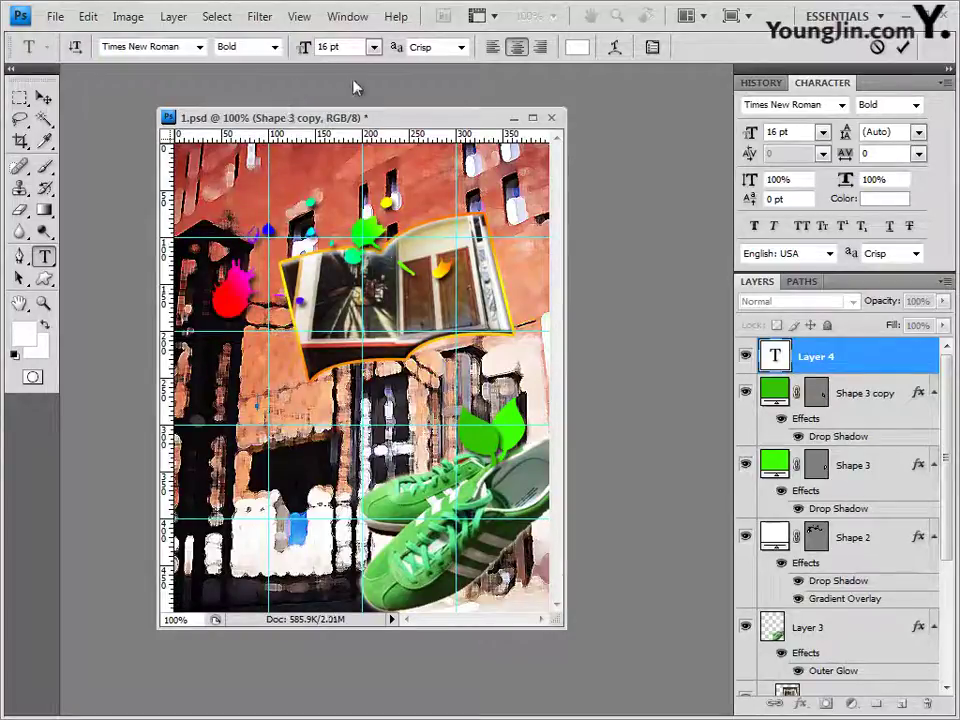
left_click(333, 47)
type("48")
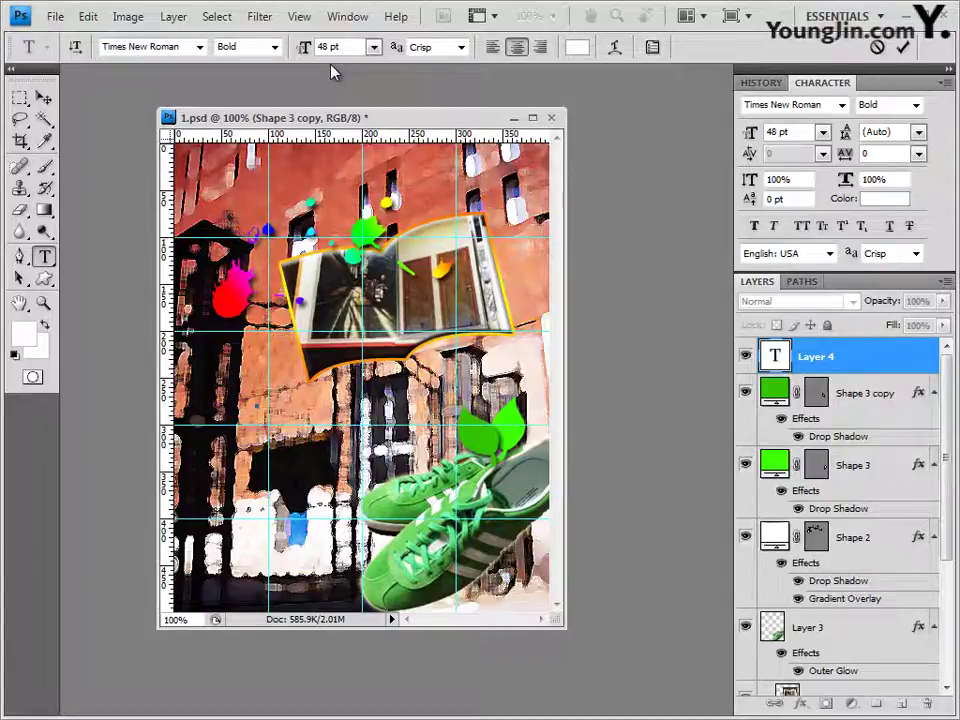
left_click(577, 47)
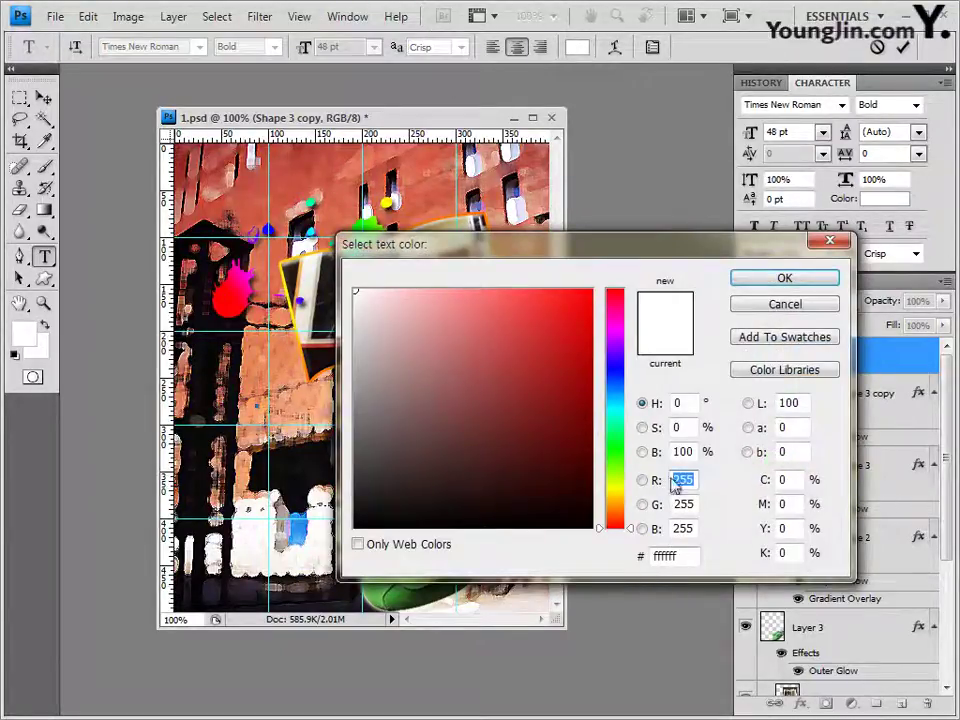
left_click(785, 279)
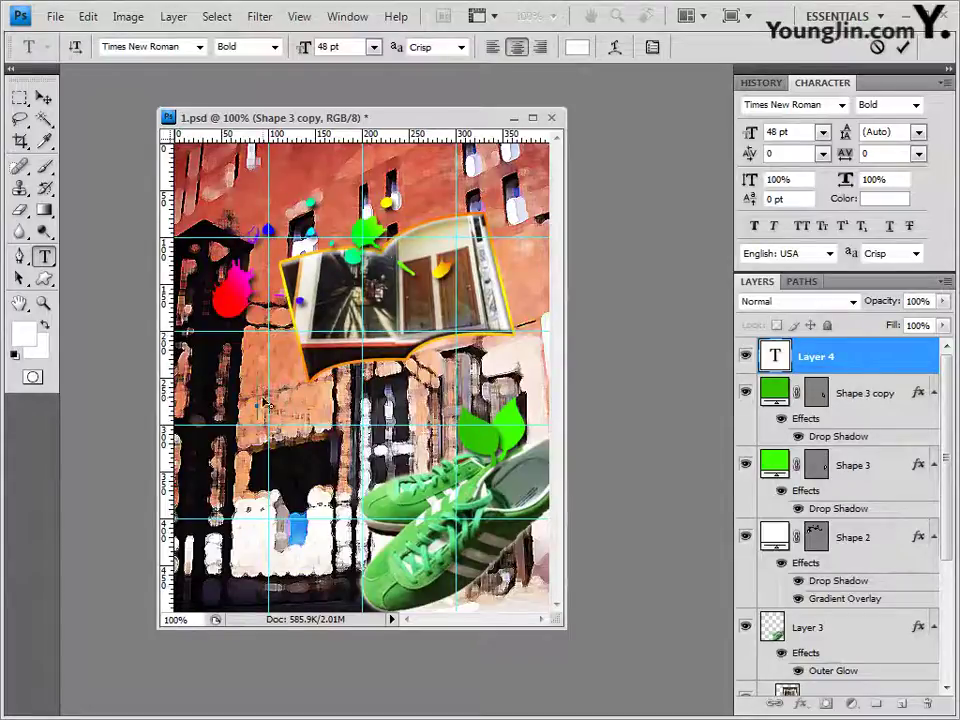
Enter MY MEMORIES on two centered lines and shift the text about 50 px right so both words fit on the canvas
type("MY MEMORIES")
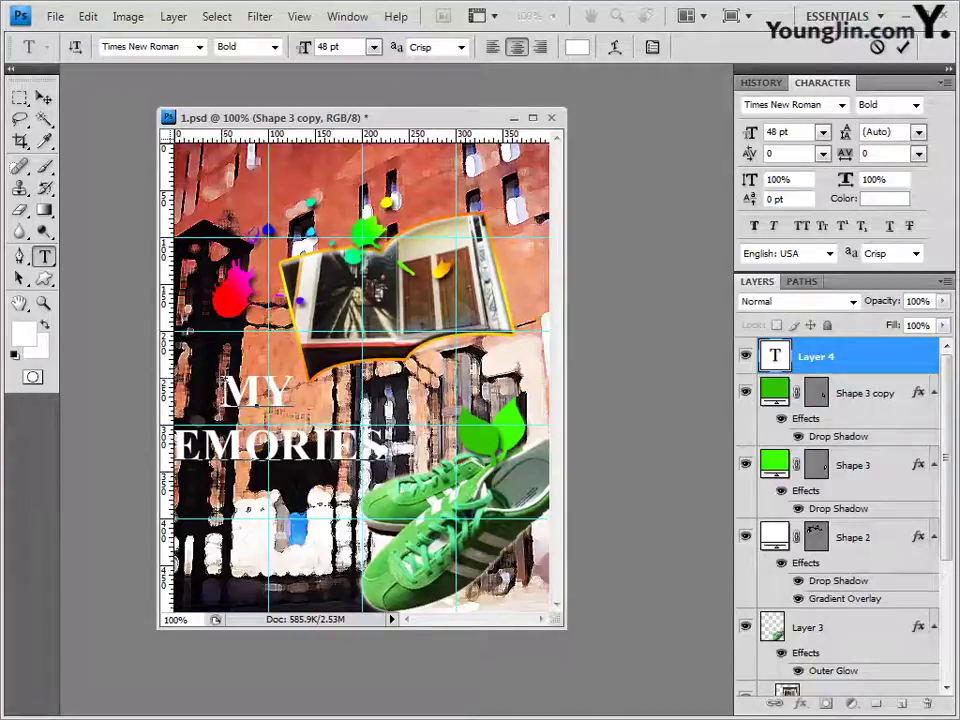
key("ctrl+a")
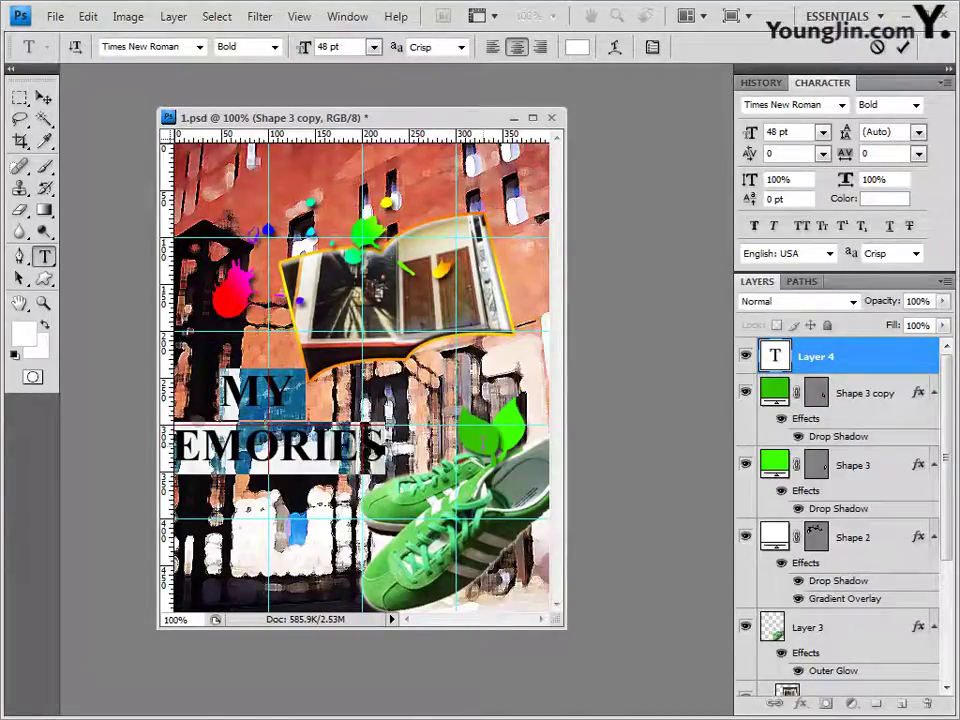
left_click_drag(256, 386, 306, 381)
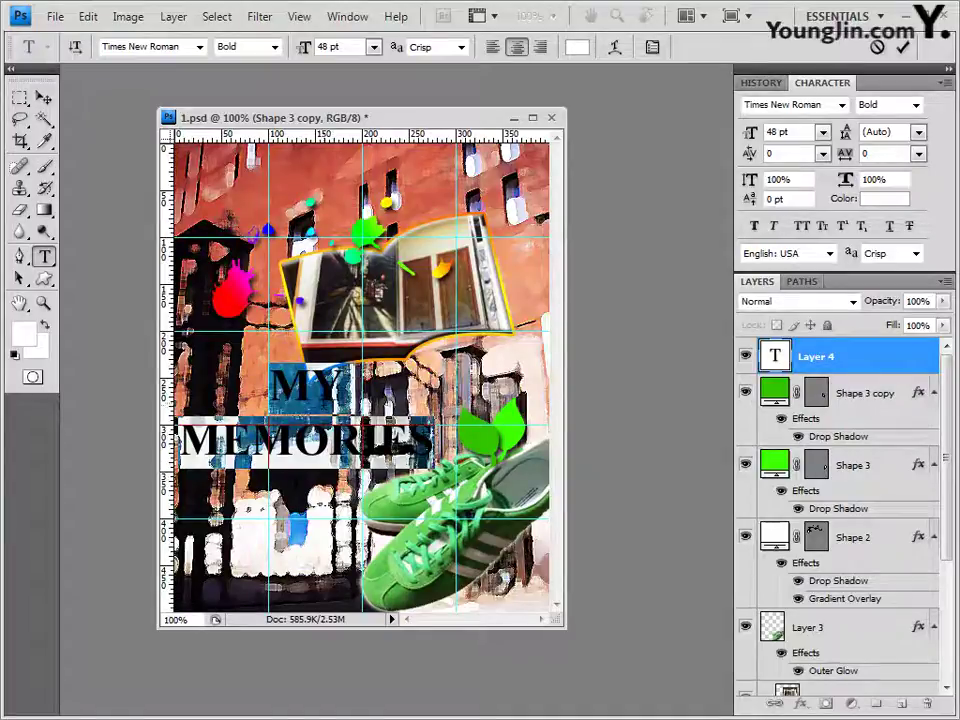
key("ctrl+h")
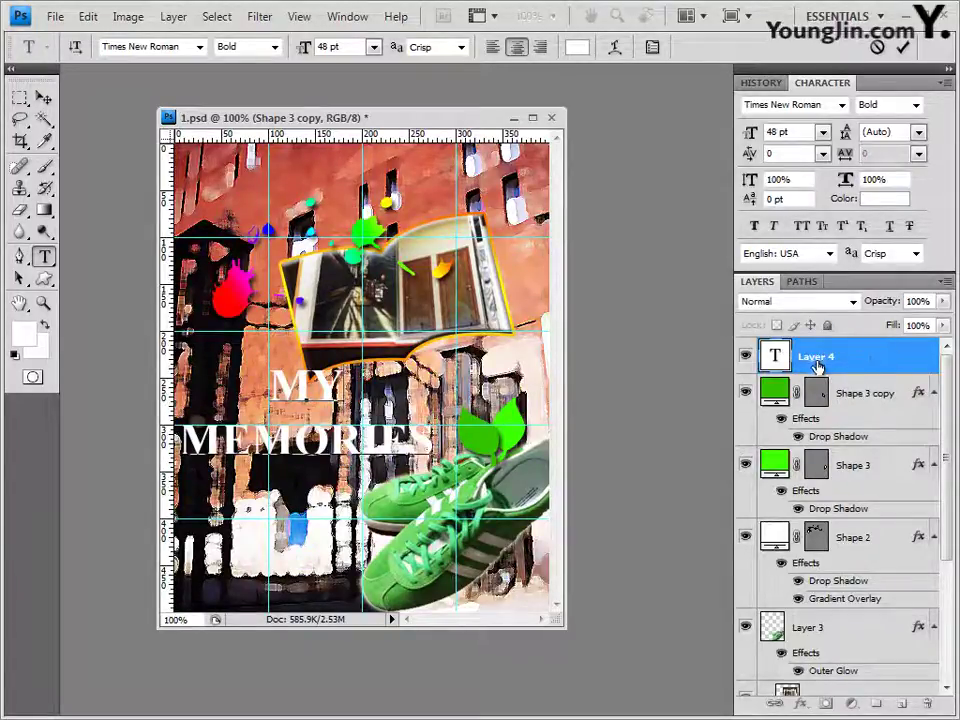
left_click(889, 360)
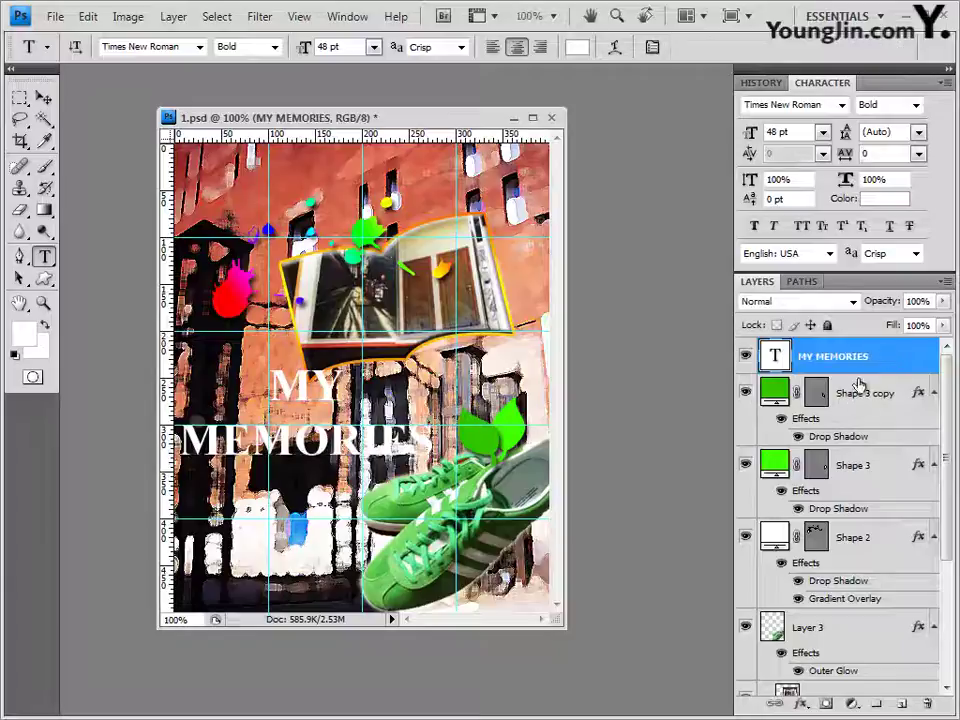
Add an Outer Glow and a 1 px outside Stroke to the MY MEMORIES text layer
left_click(805, 707)
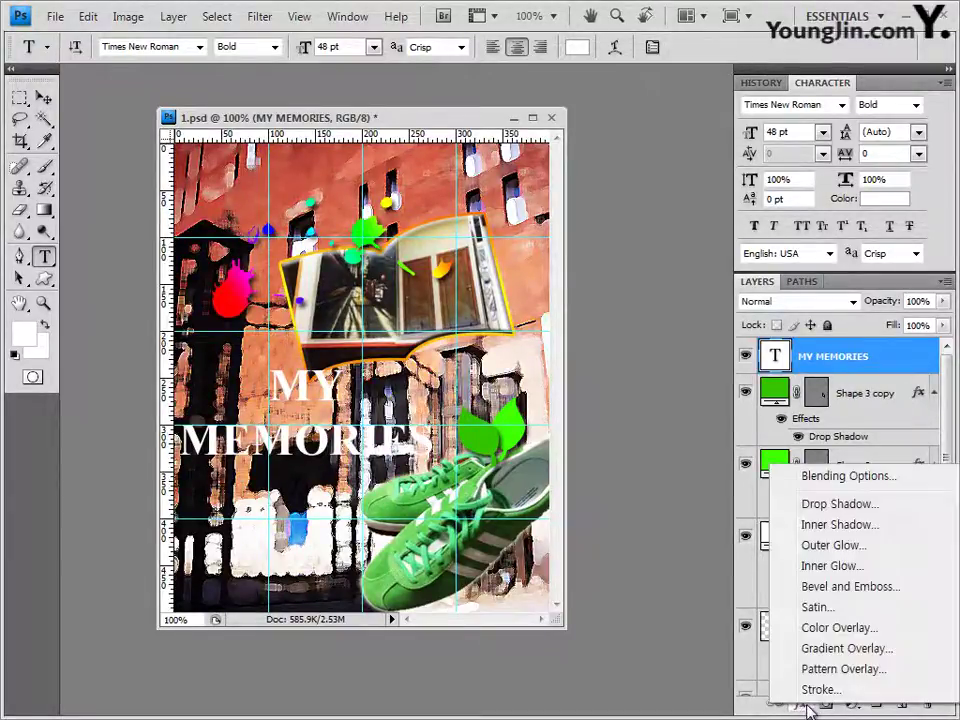
left_click(834, 546)
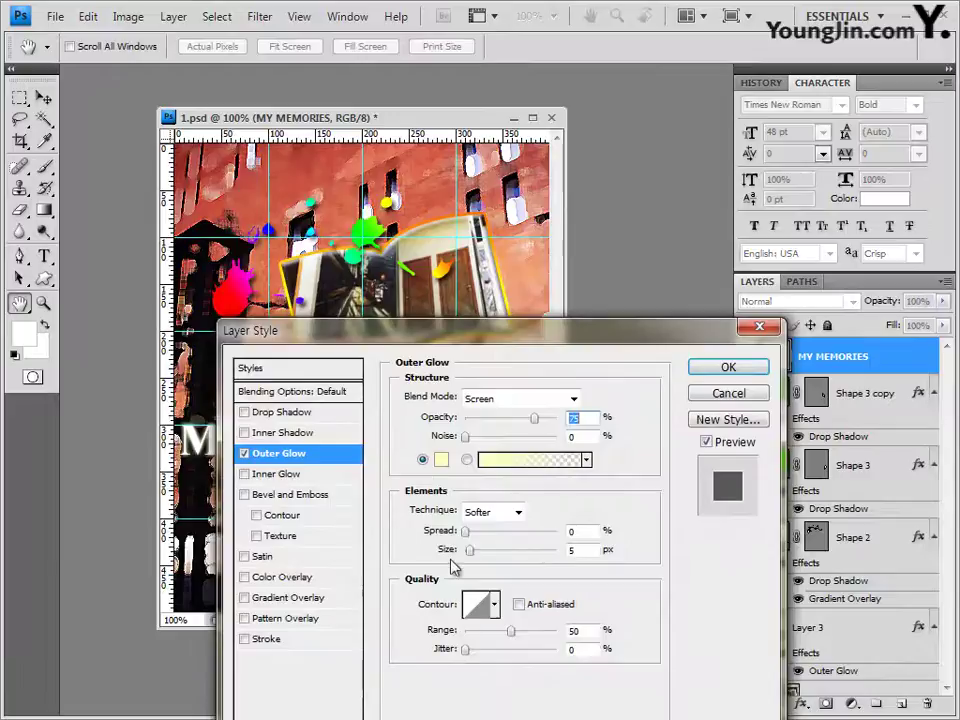
left_click(277, 640)
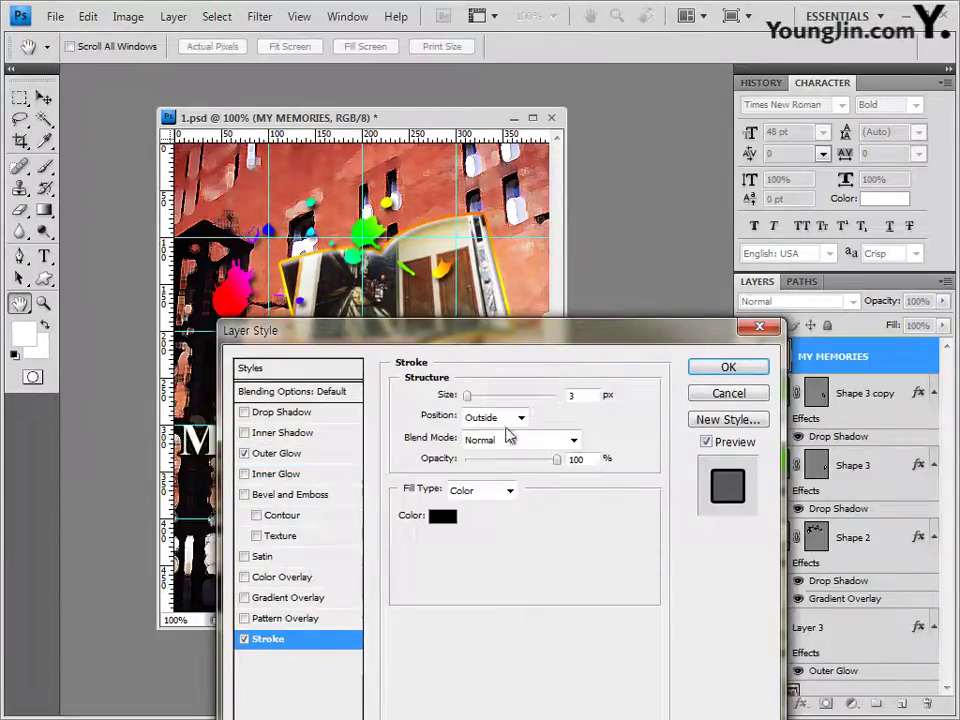
left_click_drag(561, 332, 561, 252)
left_click_drag(466, 315, 439, 300)
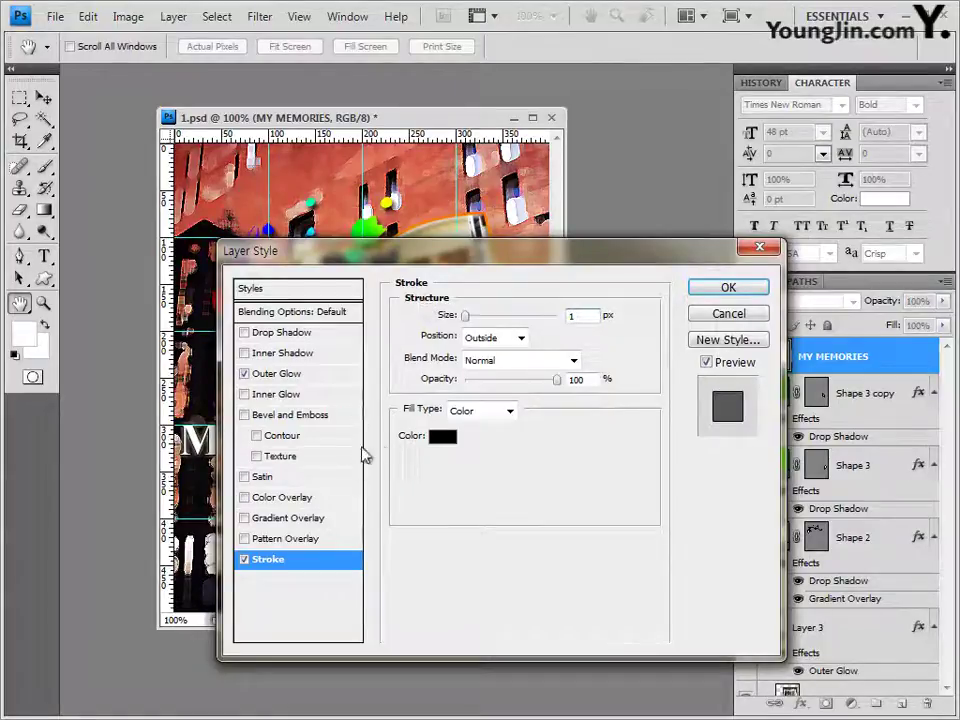
Set the MY MEMORIES text's stroke color to #c09a00 and apply the layer style
left_click(443, 439)
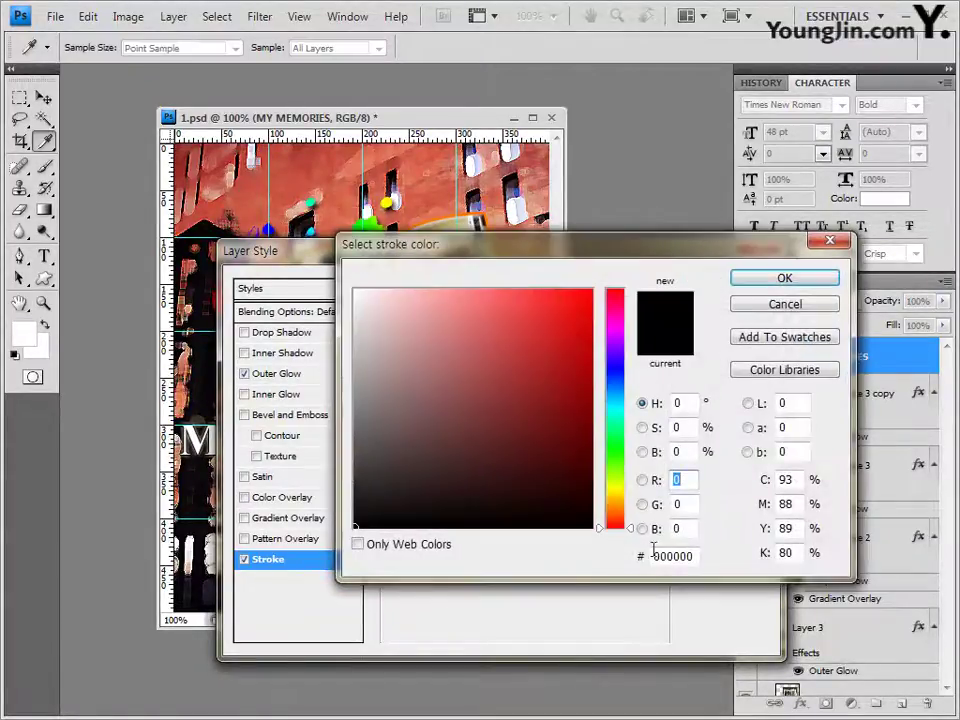
left_click(695, 556)
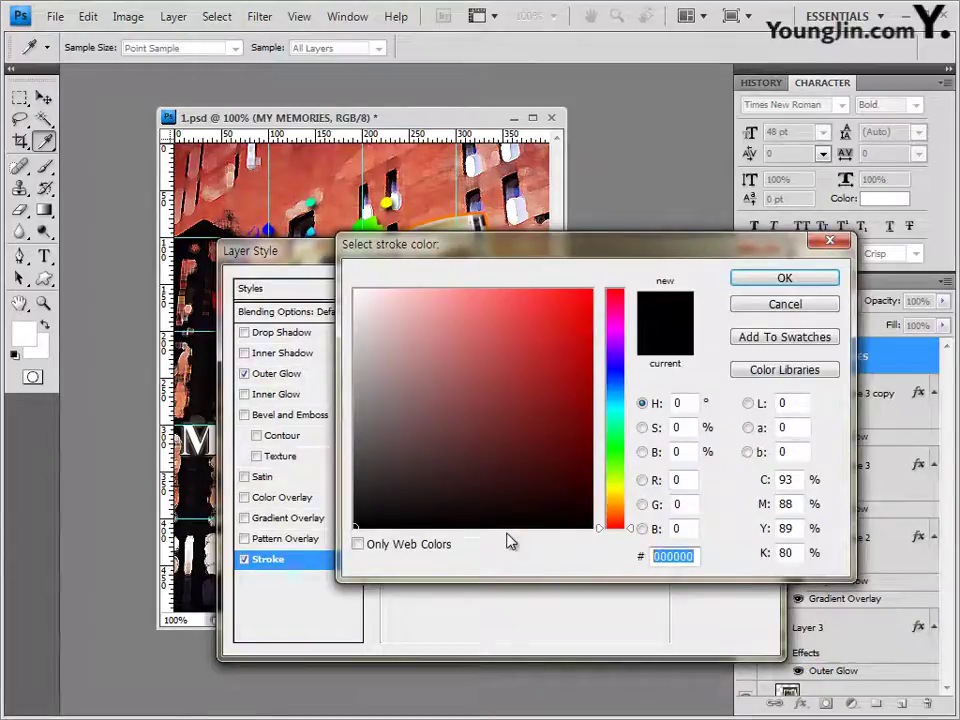
type("c0")
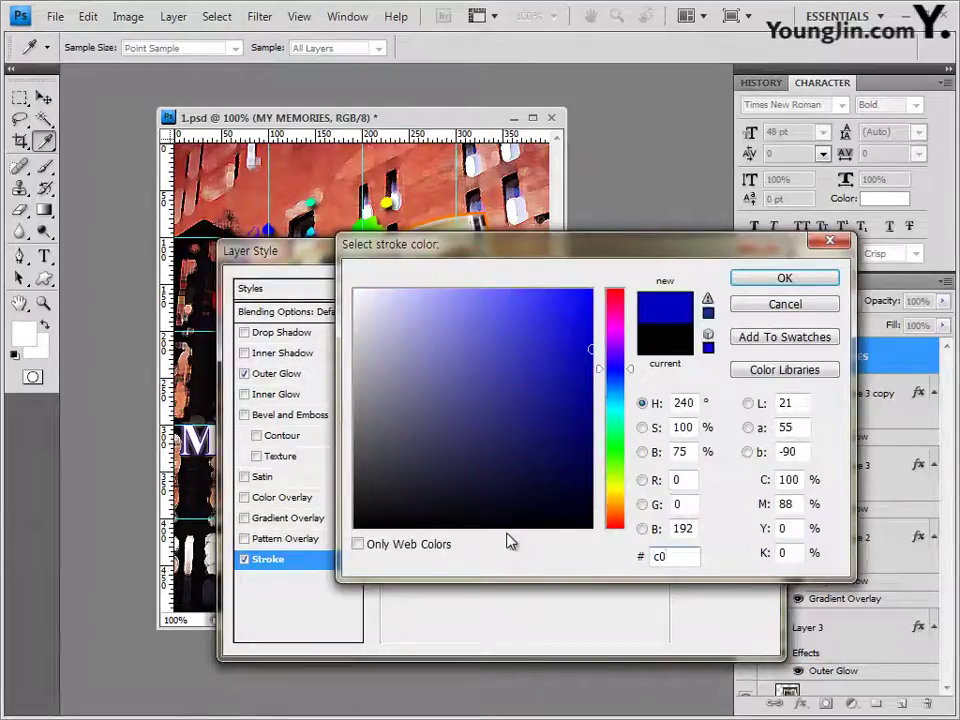
type("9a00")
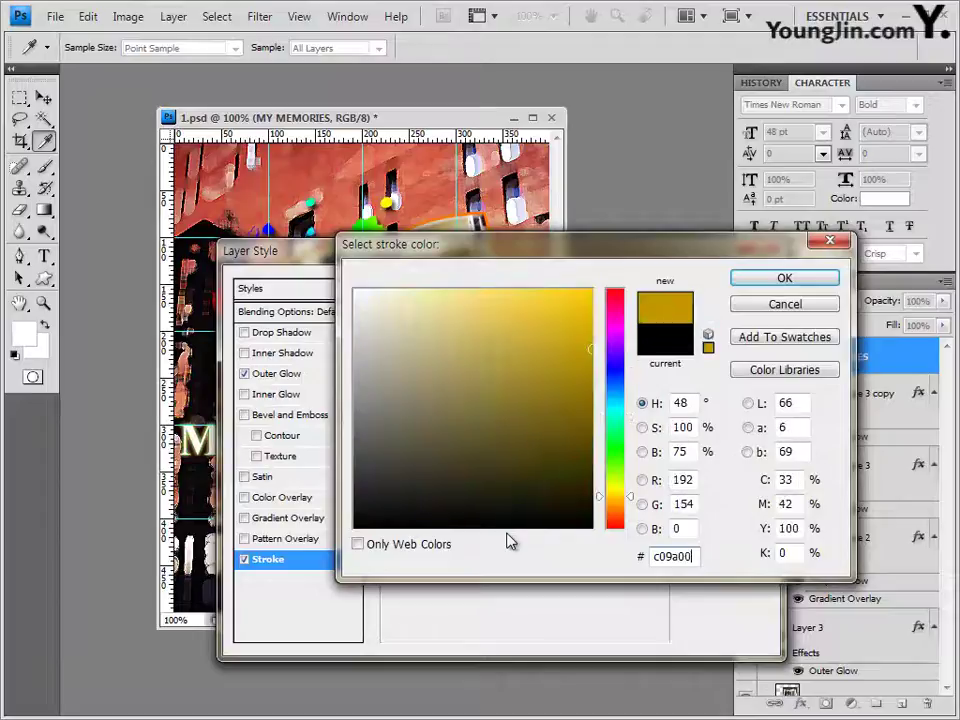
left_click(787, 278)
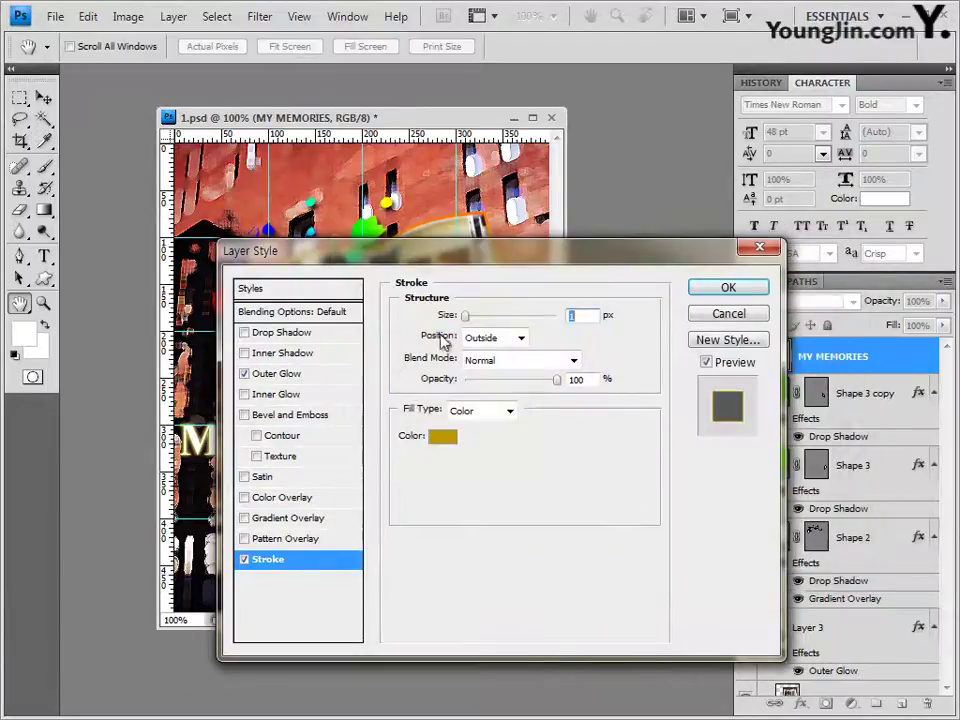
left_click(729, 287)
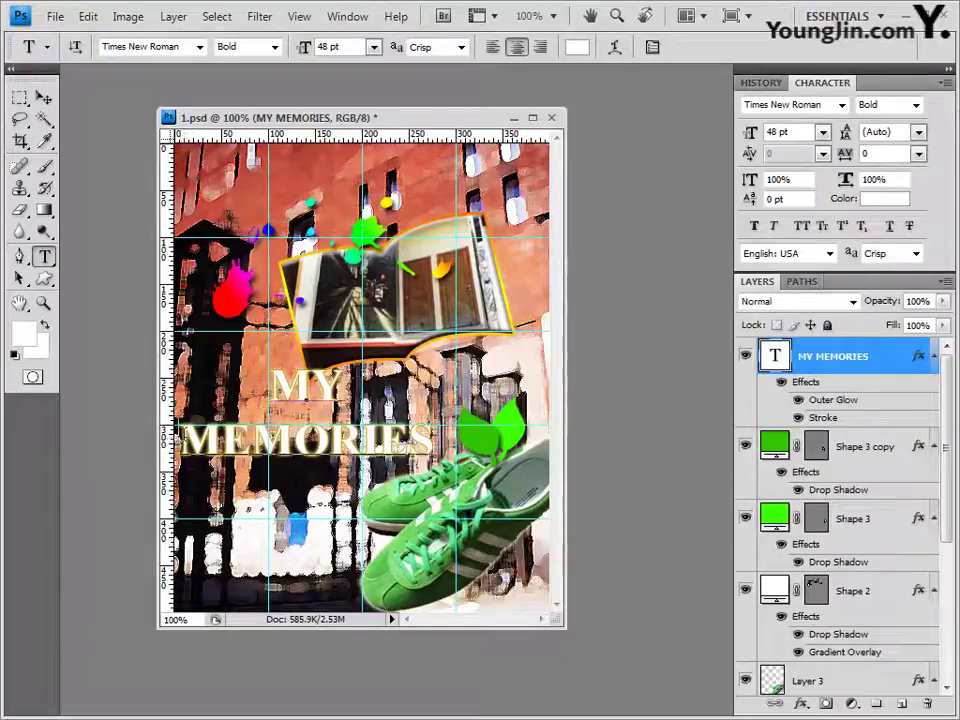
Set the word MEMORIES to 36 pt and open its text color for editing
left_click_drag(175, 440, 456, 436)
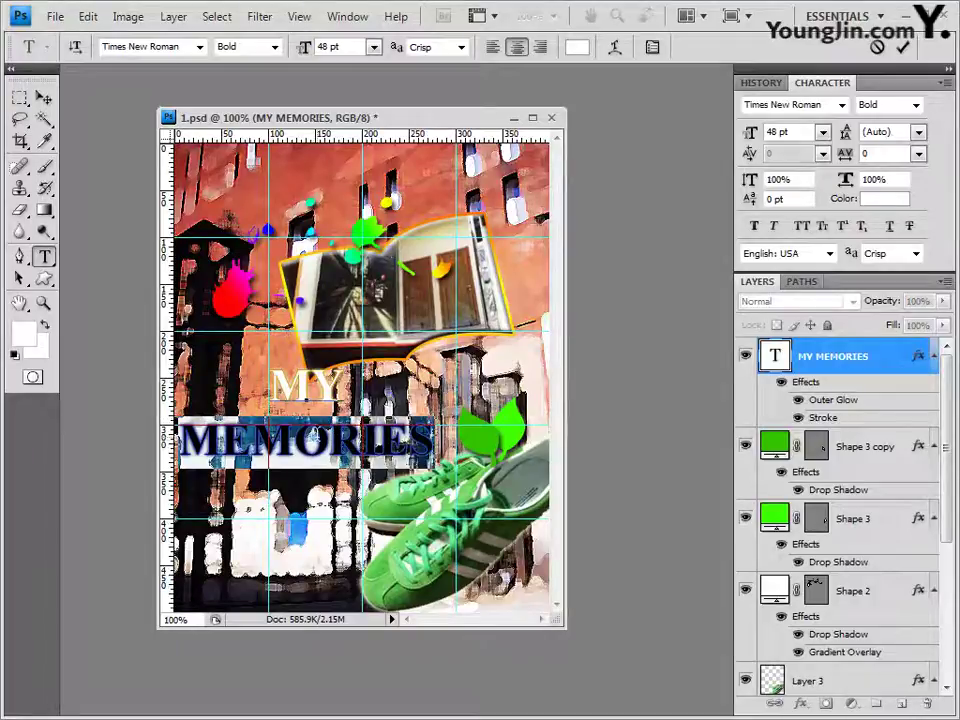
left_click(336, 47)
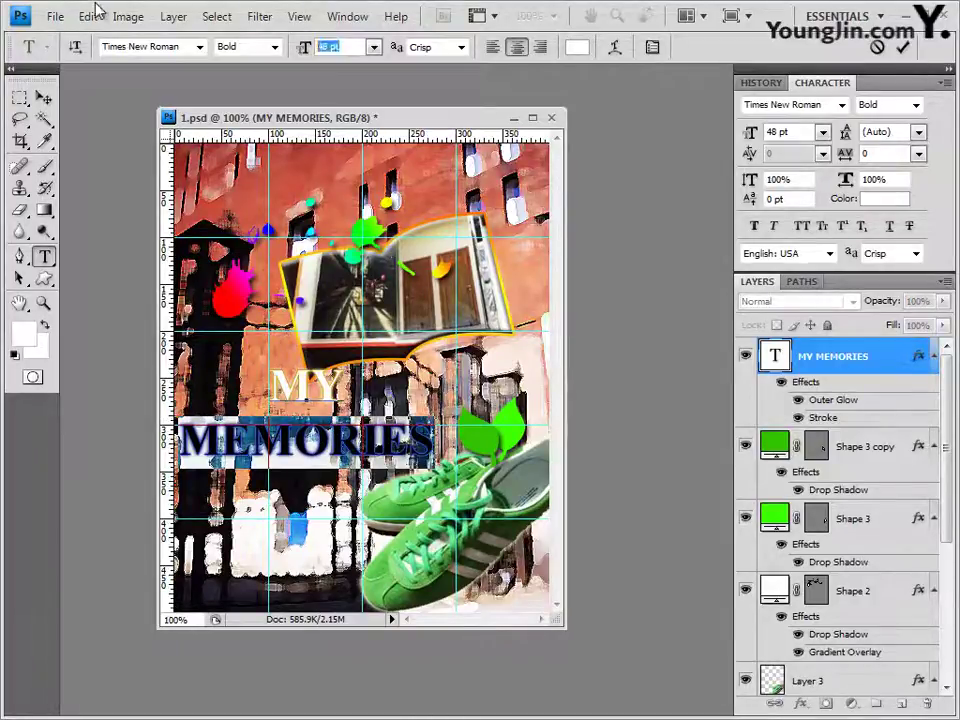
type("36")
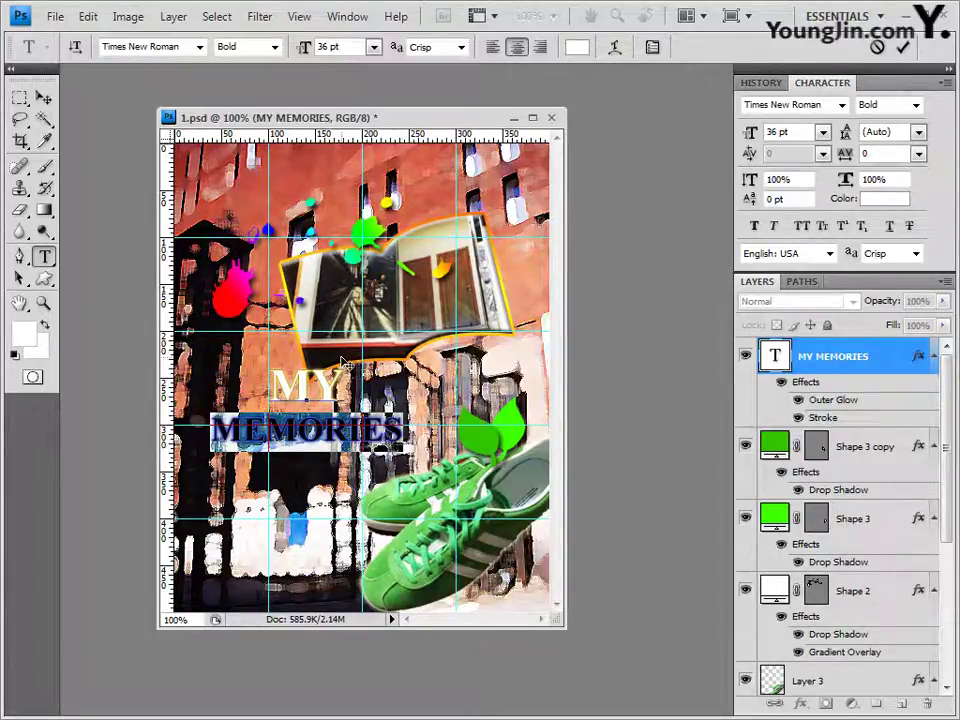
left_click(578, 48)
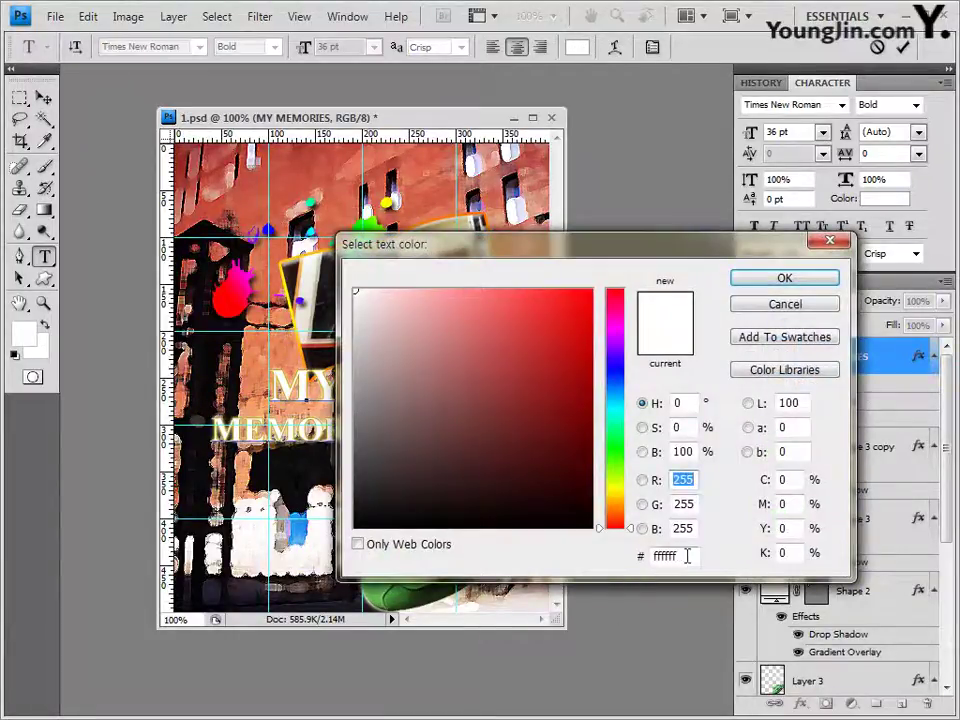
Set the text color of the word MEMORIES to #fff100
left_click(687, 556)
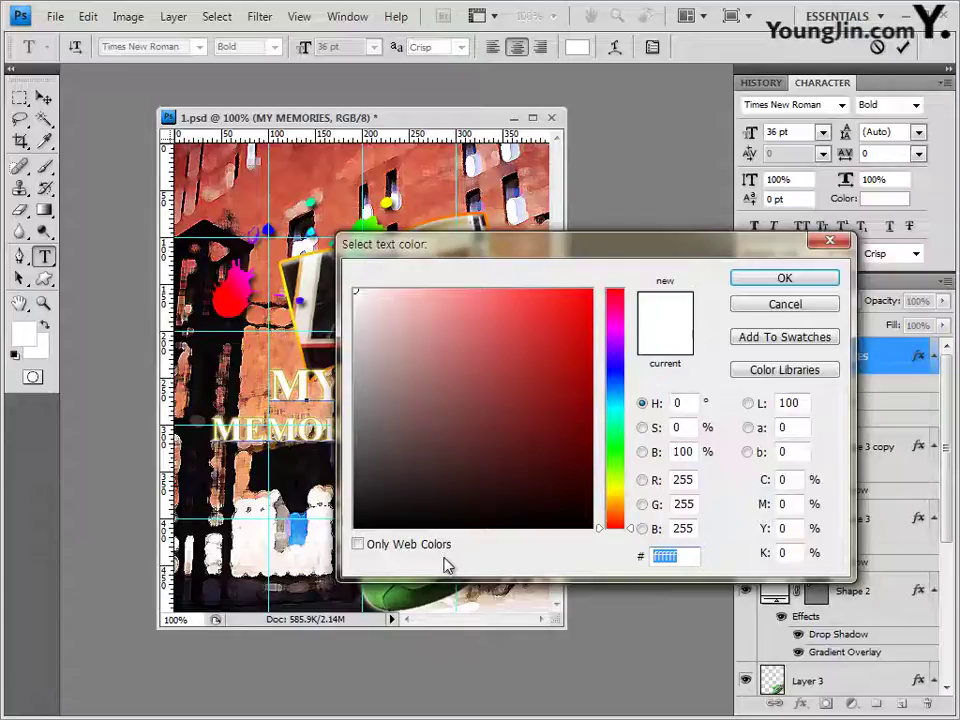
type("fff100")
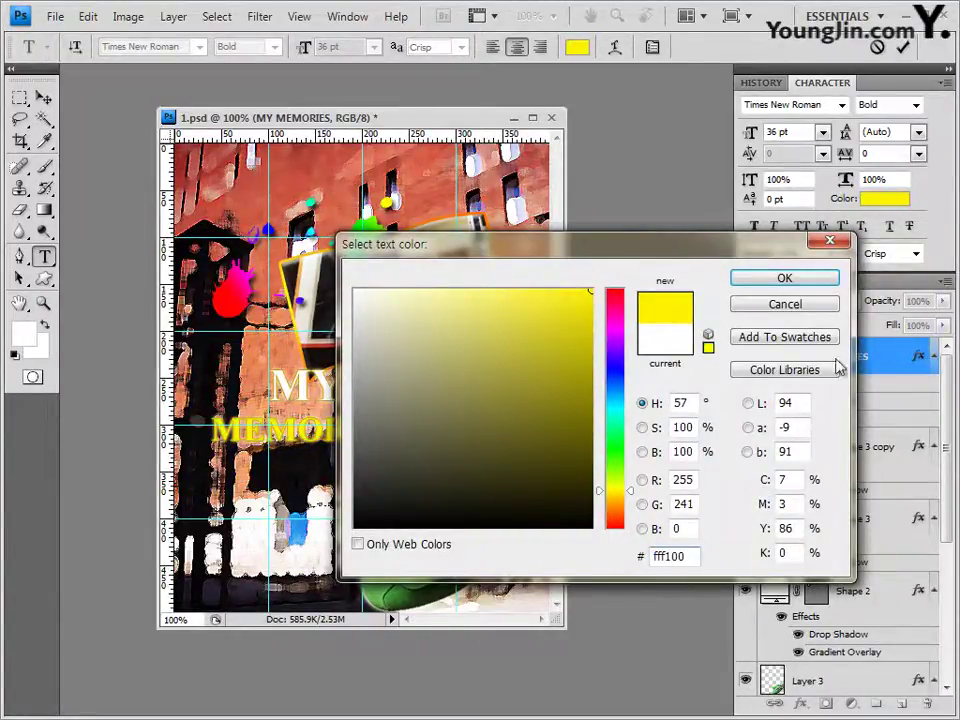
left_click(805, 282)
left_click(288, 393)
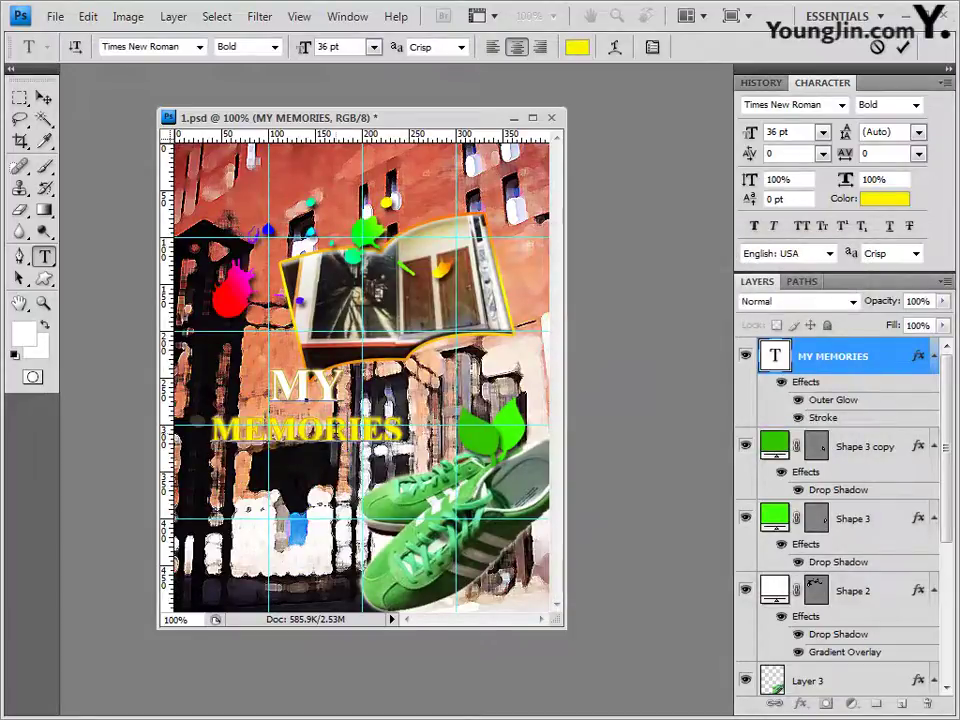
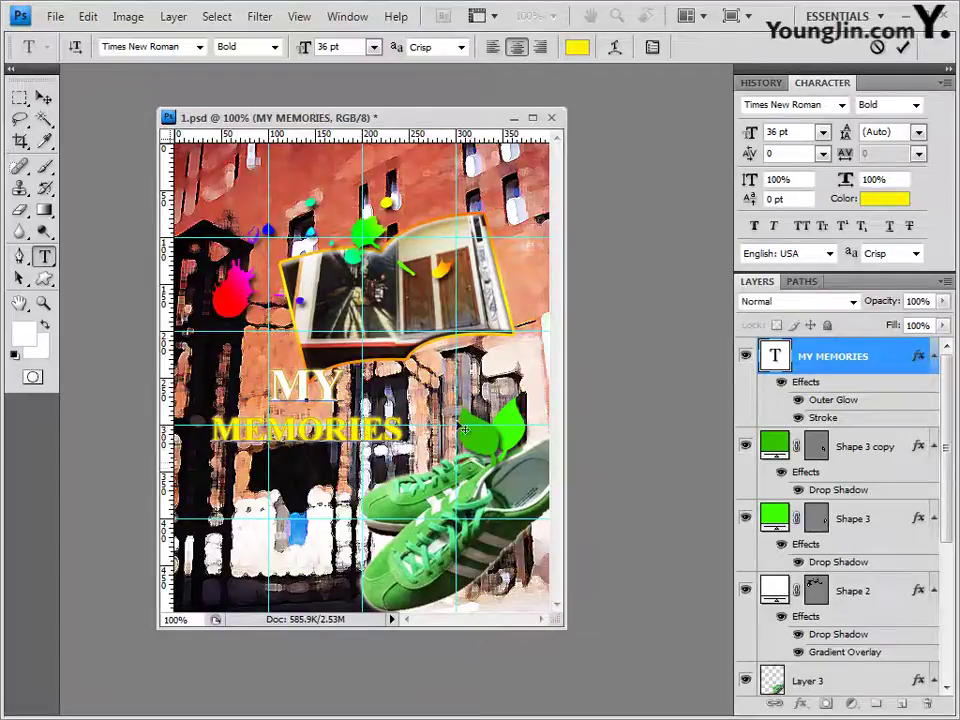
Warp the MY MEMORIES text with the horizontal Arc Lower style and a bend of +20%
left_click(617, 50)
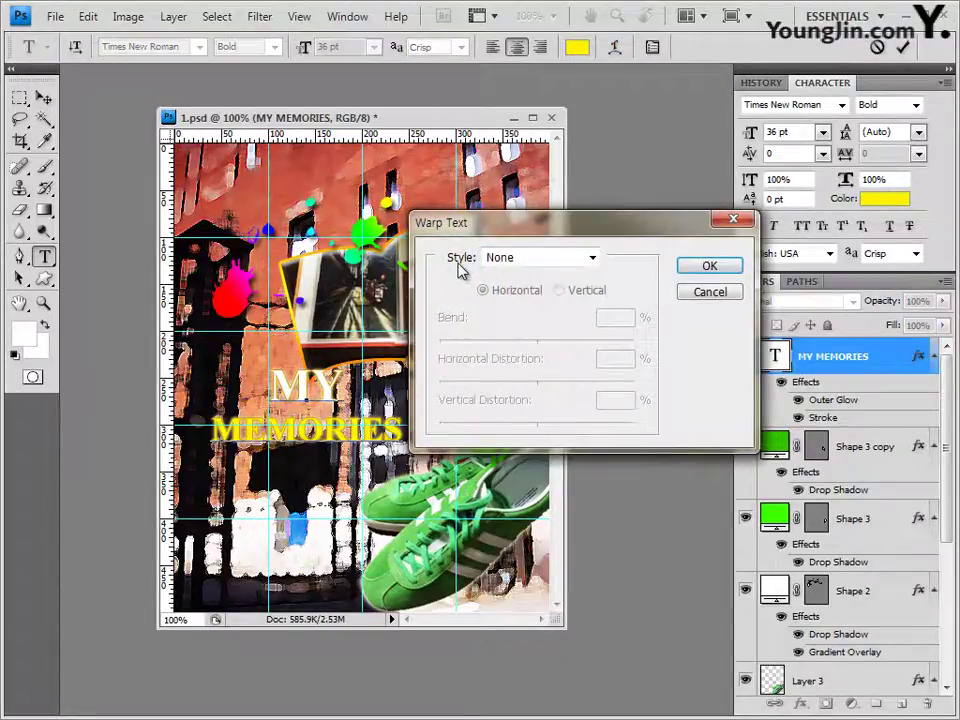
left_click(596, 260)
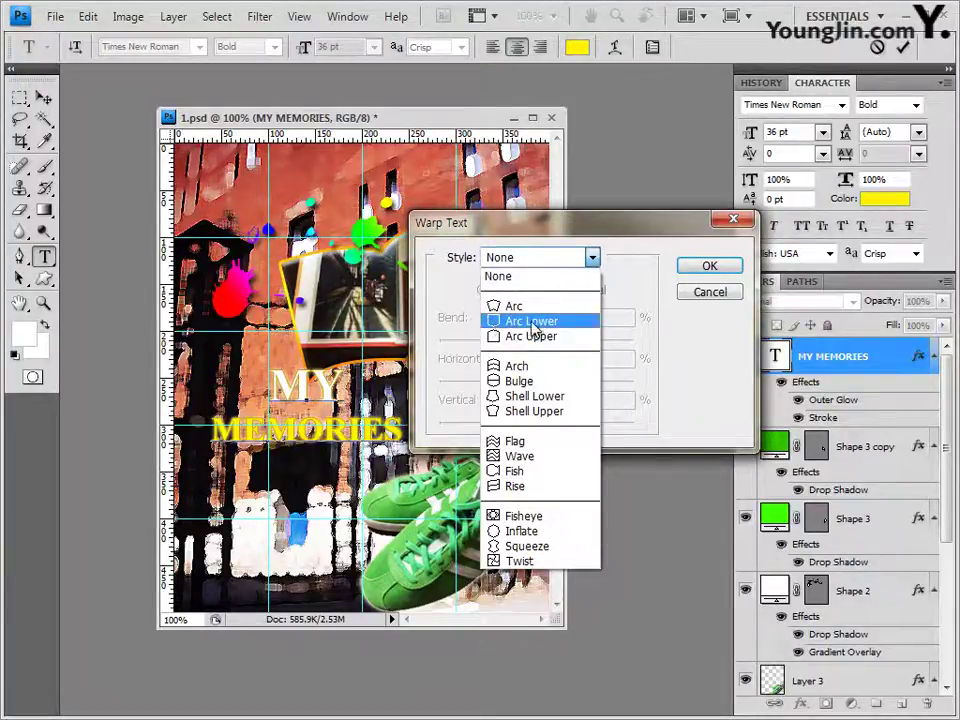
left_click(535, 322)
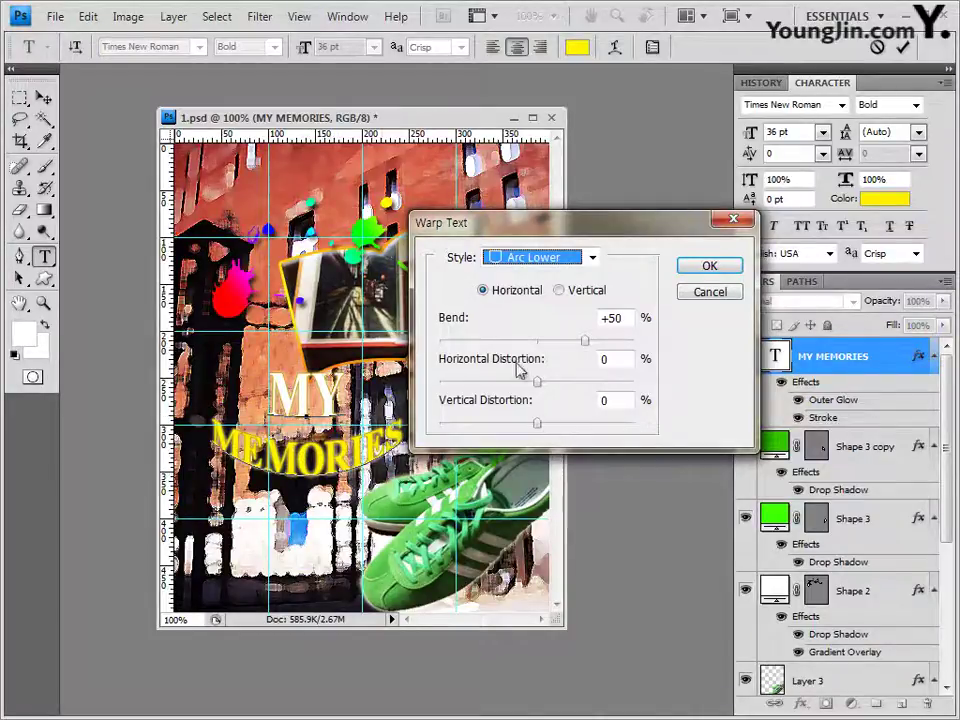
left_click_drag(590, 232, 685, 174)
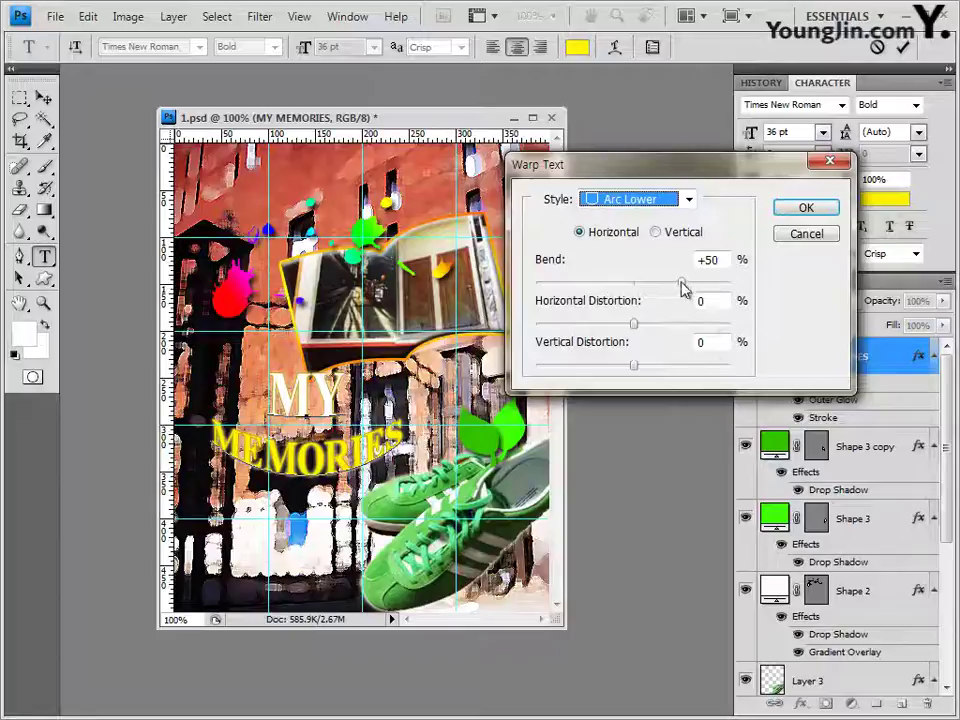
left_click_drag(681, 284, 656, 287)
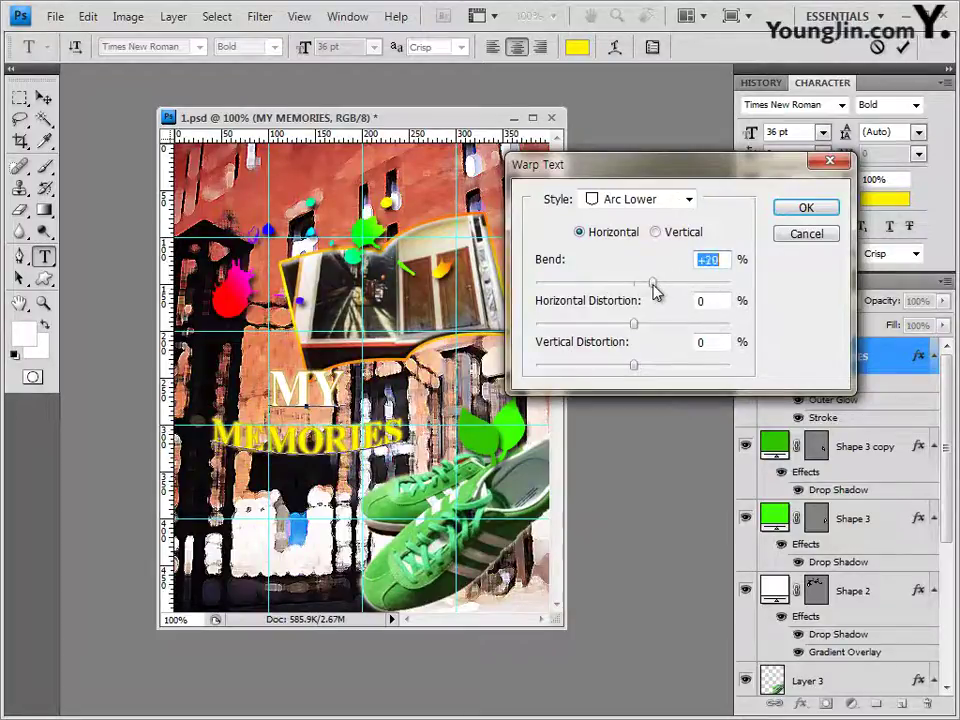
left_click(823, 210)
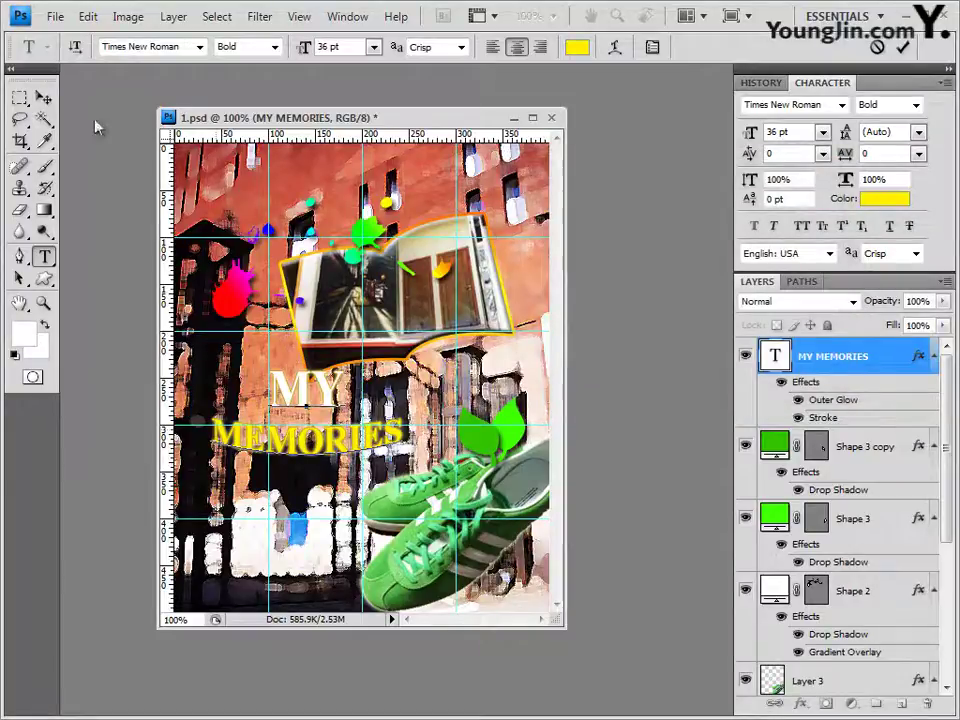
Move the warped MY MEMORIES text slightly down and to the right, below the open book
left_click(44, 97)
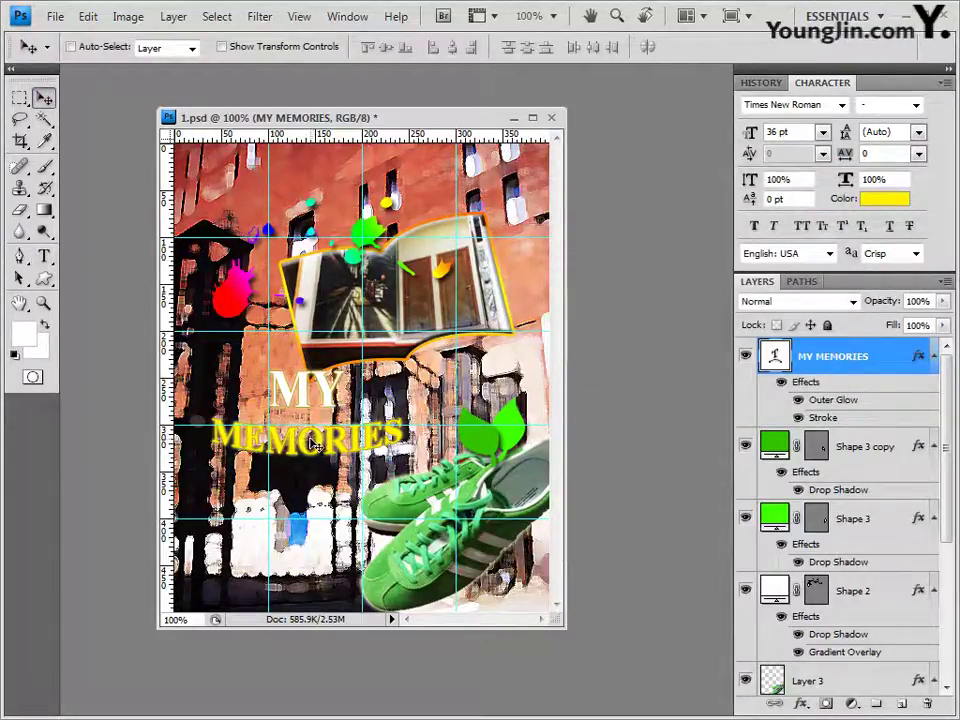
left_click_drag(315, 444, 332, 470)
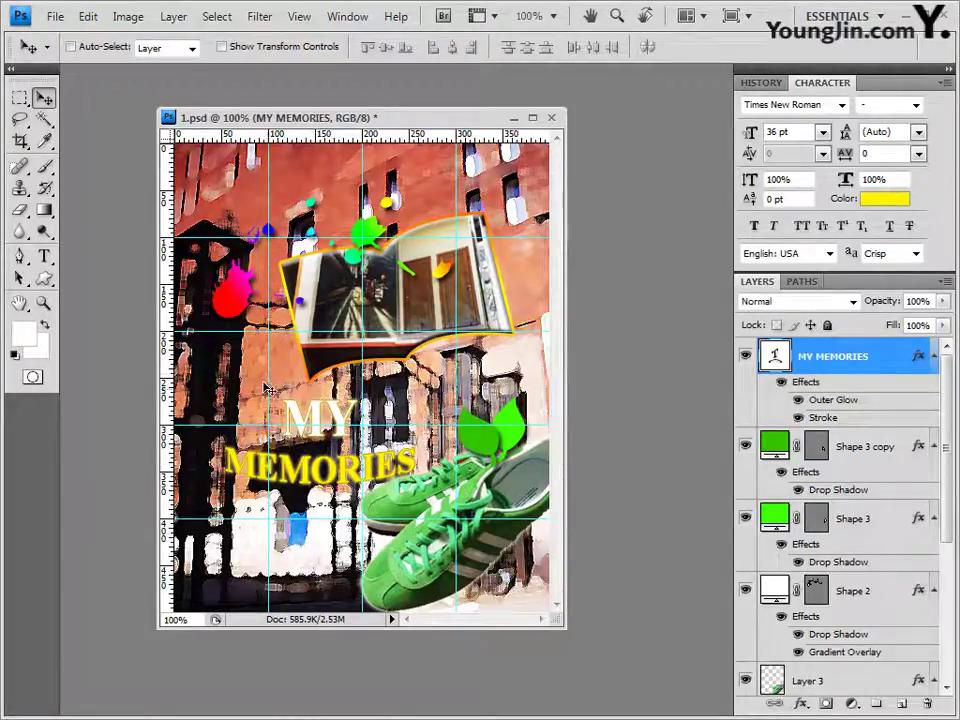
left_click_drag(268, 390, 274, 393)
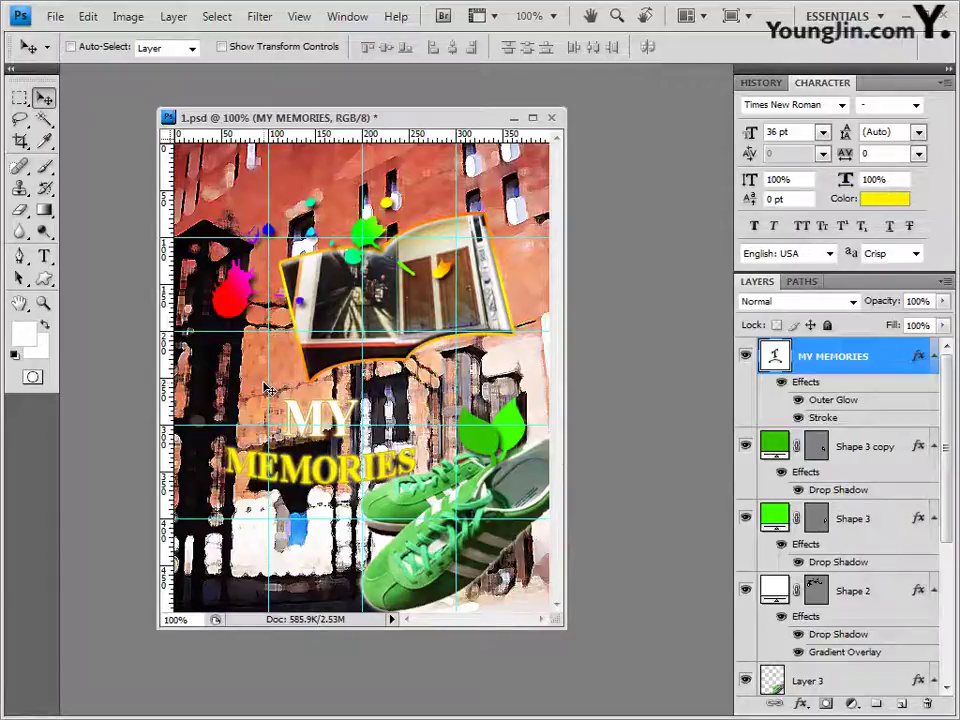
Save the changes to 1.psd with Maximize compatibility enabled
left_click(55, 17)
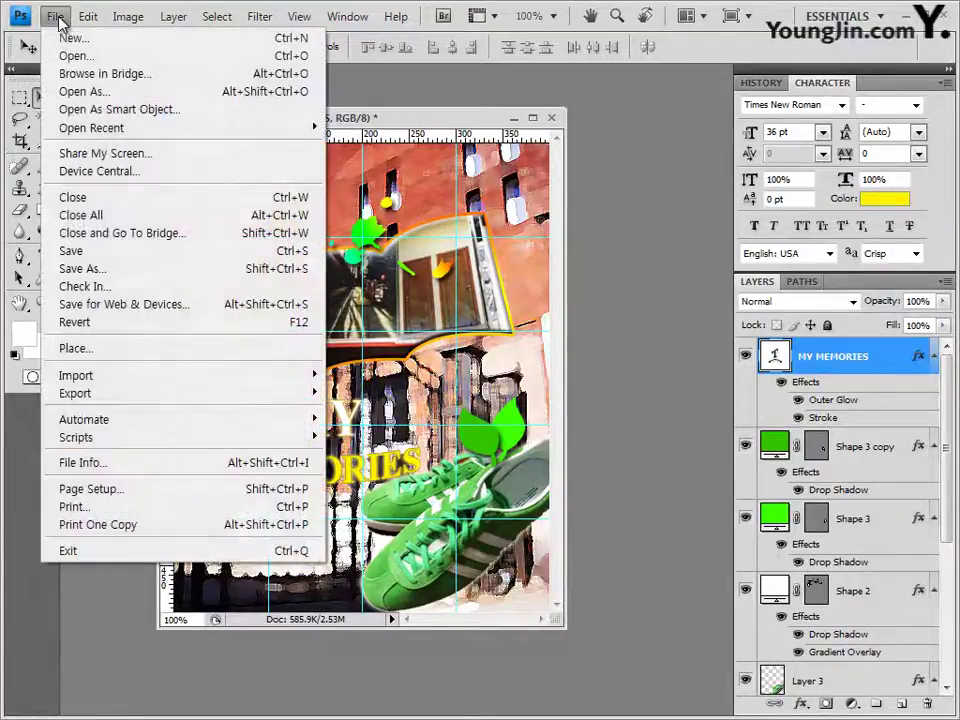
left_click(63, 258)
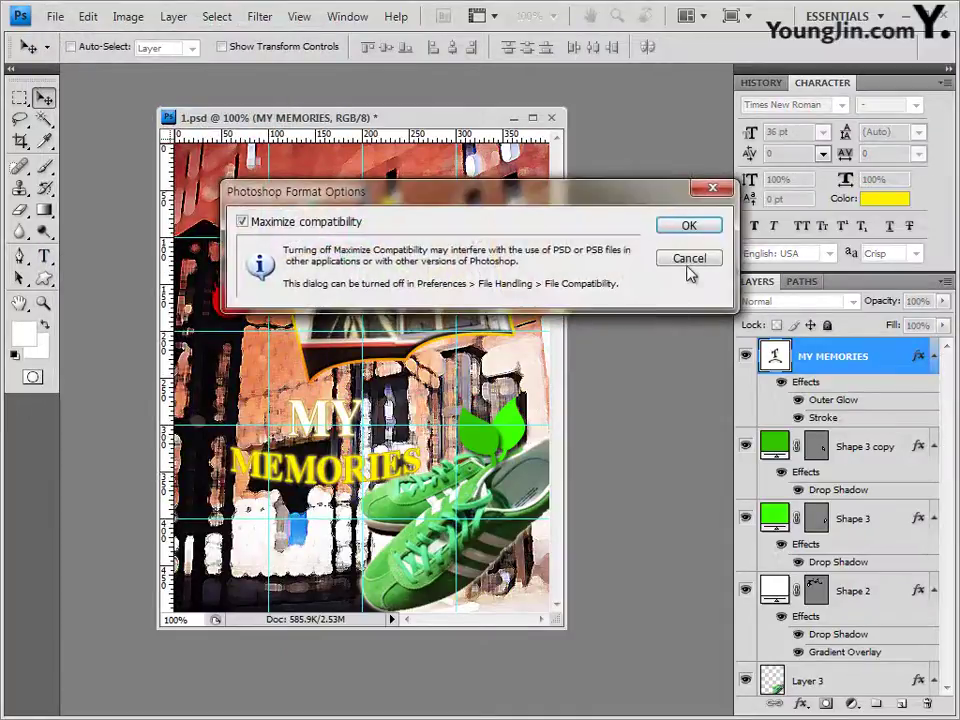
key("Return")
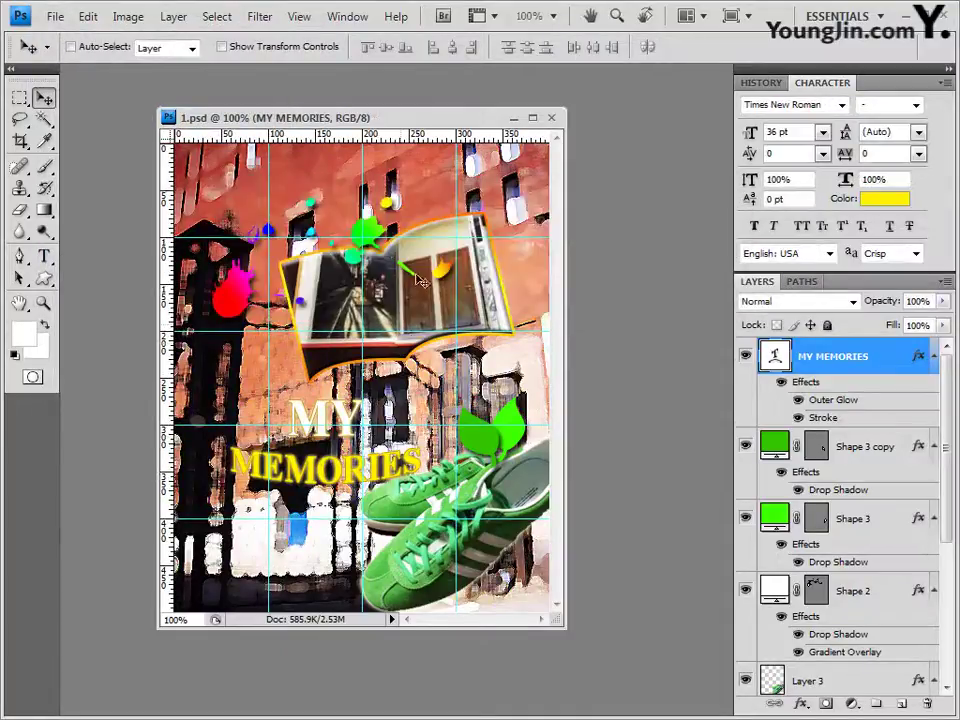
Begin saving a copy of the image in the GTQ folder in JPEG format
left_click(55, 16)
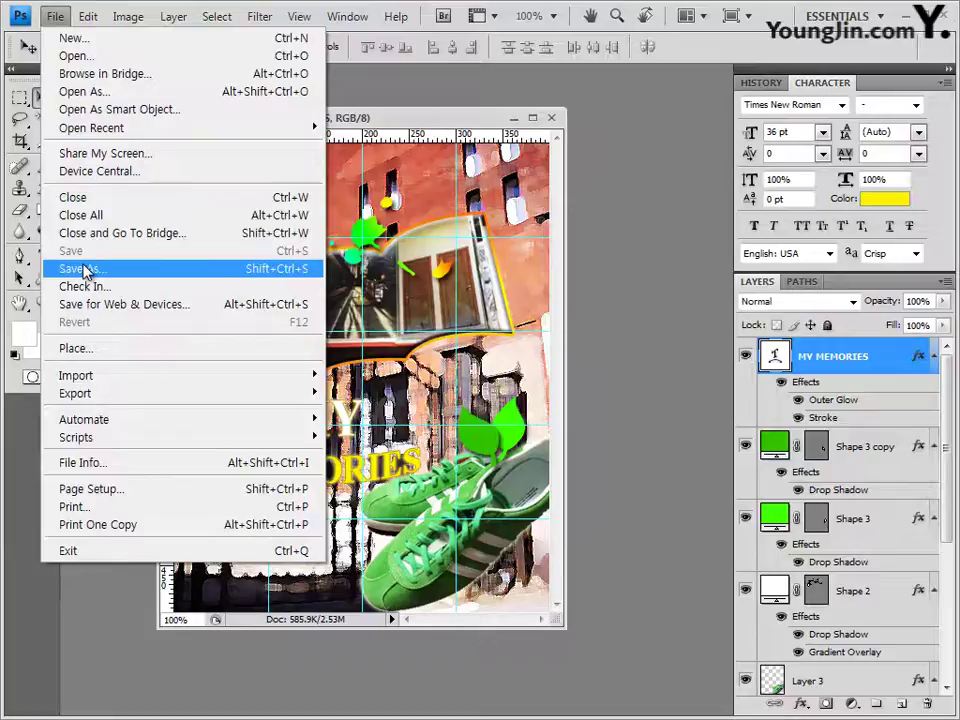
left_click(95, 270)
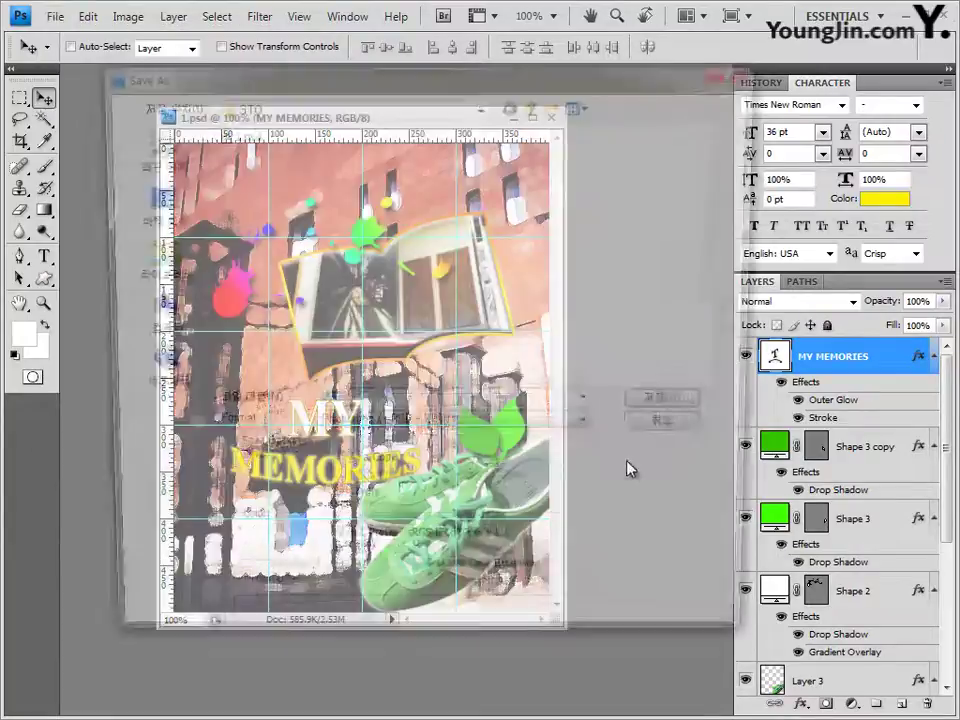
left_click(389, 429)
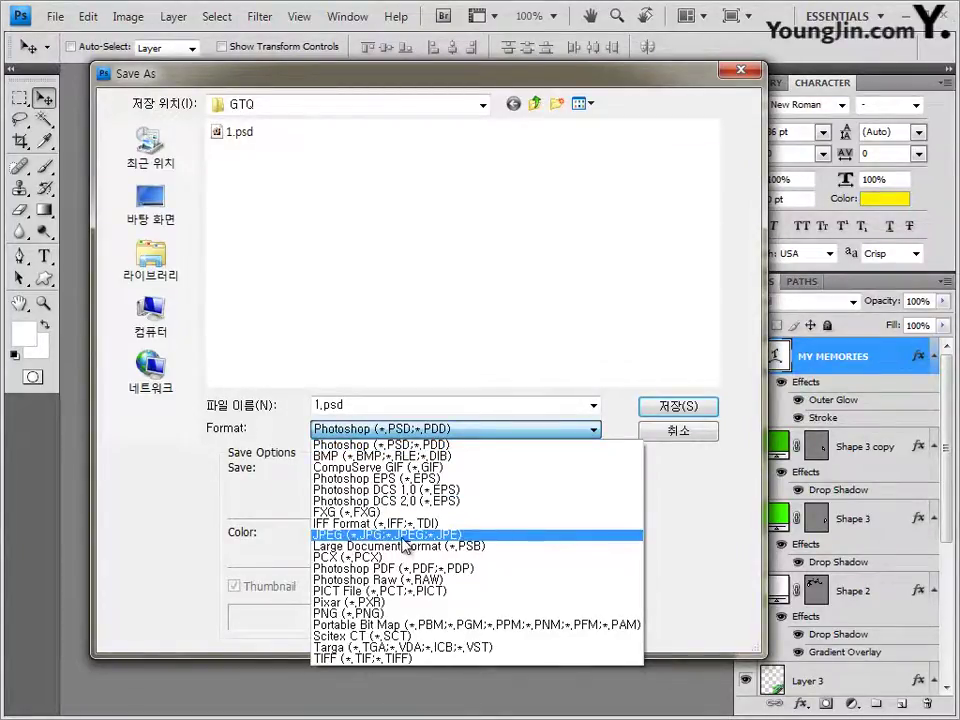
left_click(401, 536)
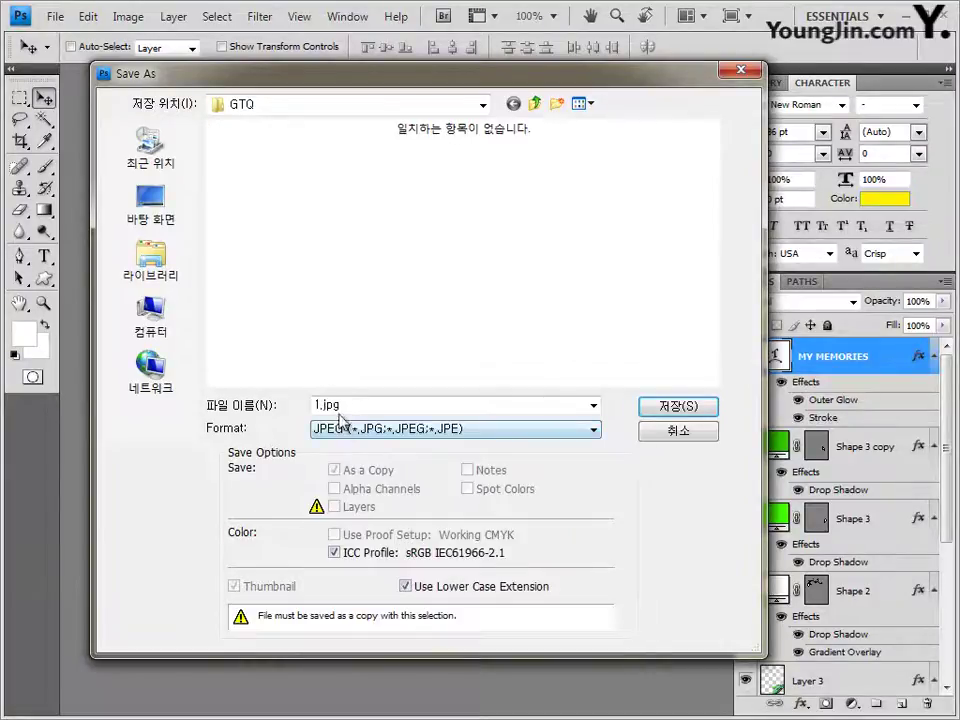
Put the candidate's registration number and full name, separated by hyphens, before the 1 in the JPEG file name
double_click(320, 405)
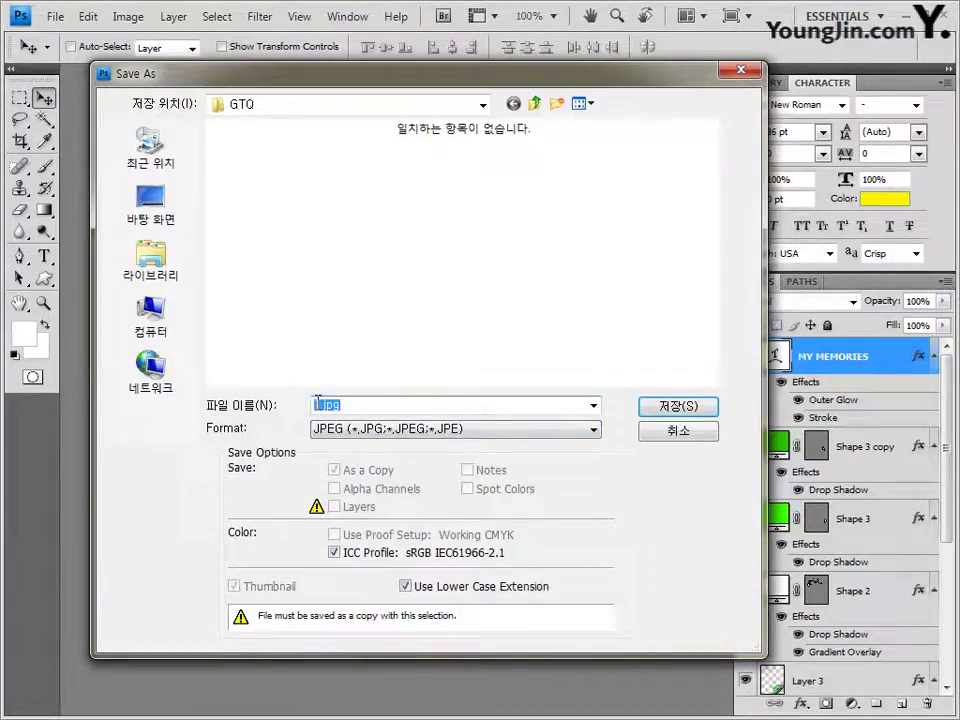
left_click(352, 428)
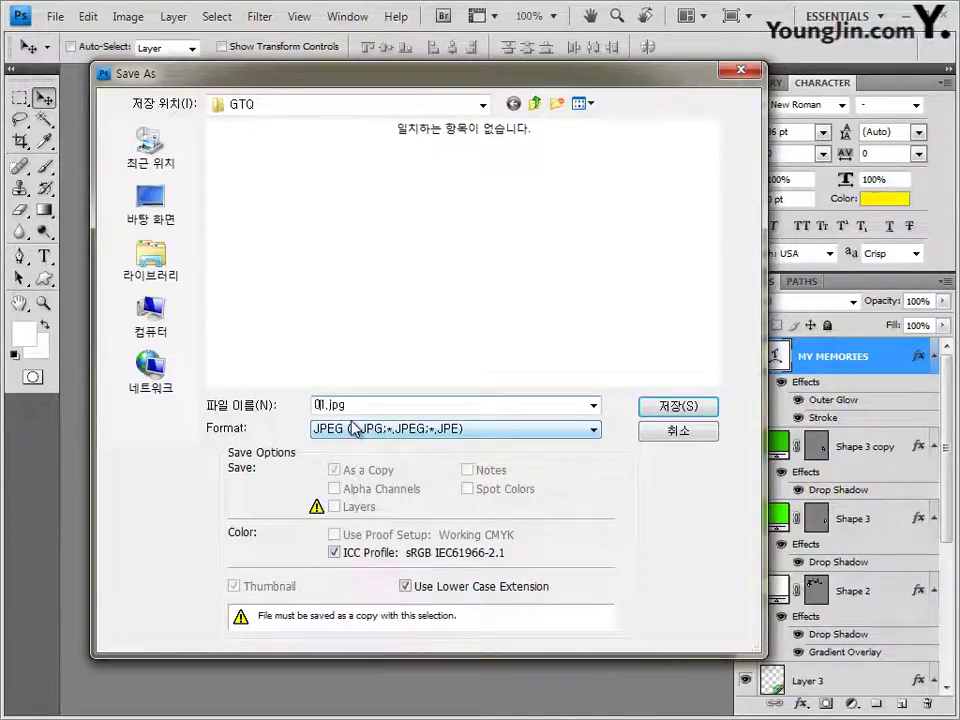
type("123456789")
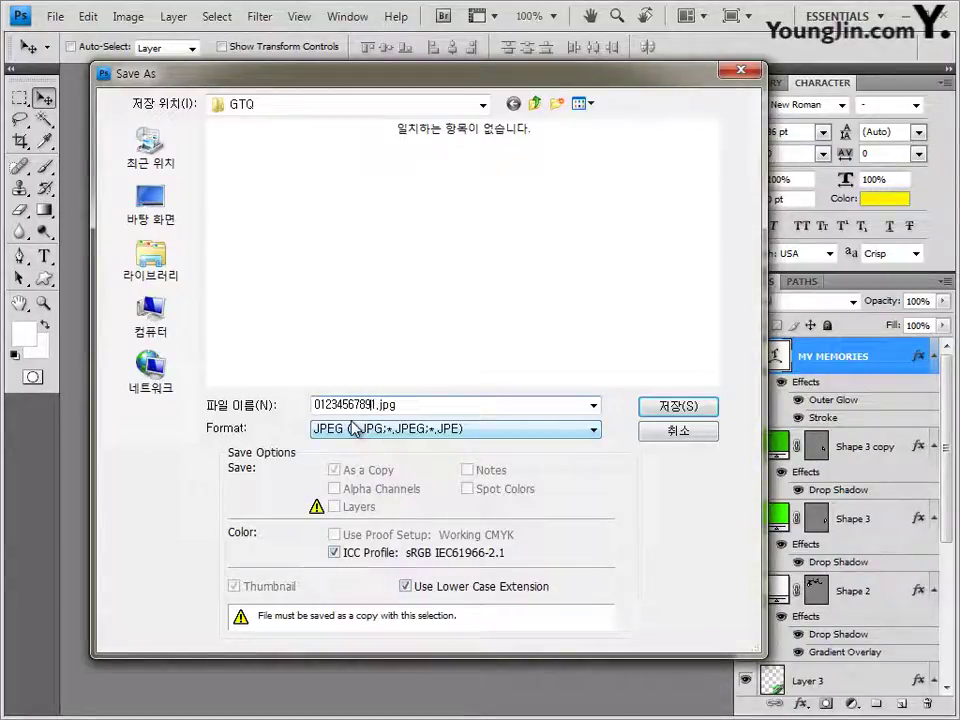
type("-")
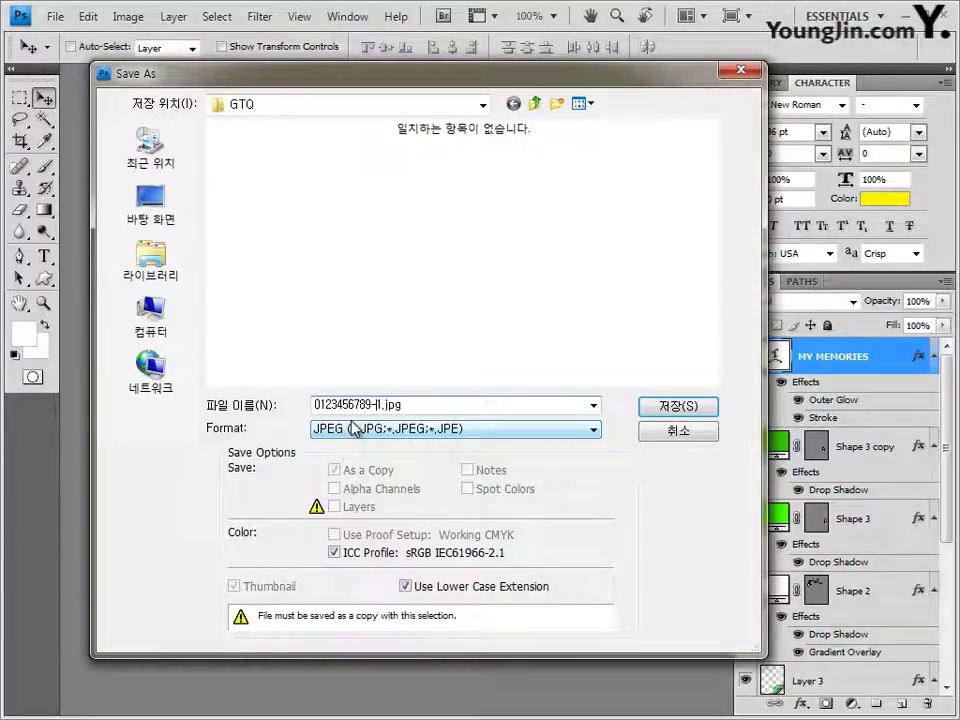
type("홍길동")
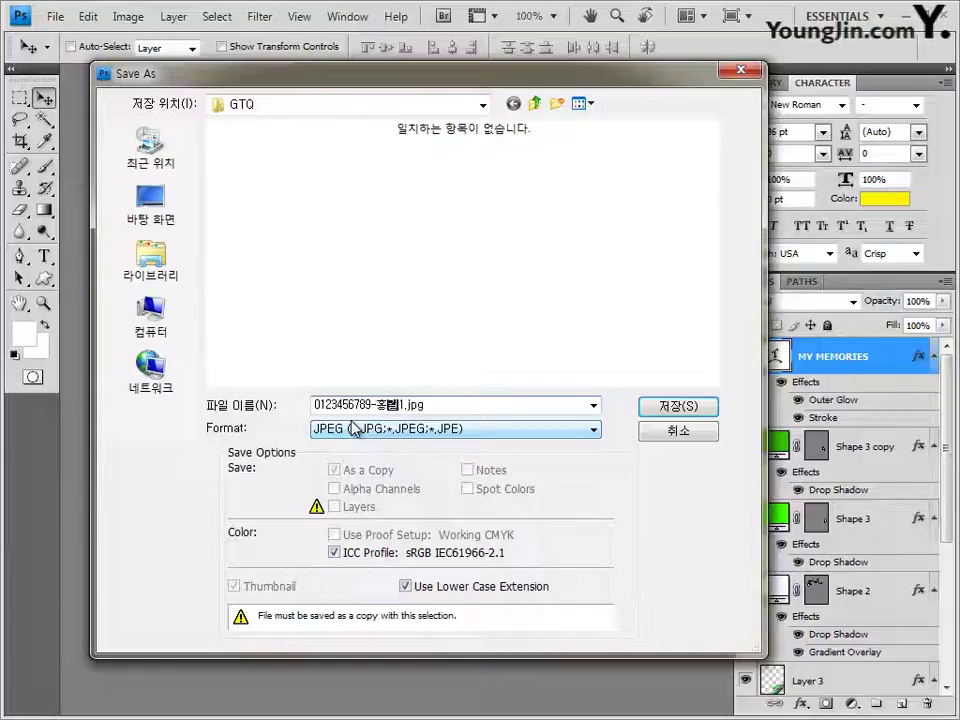
type("-")
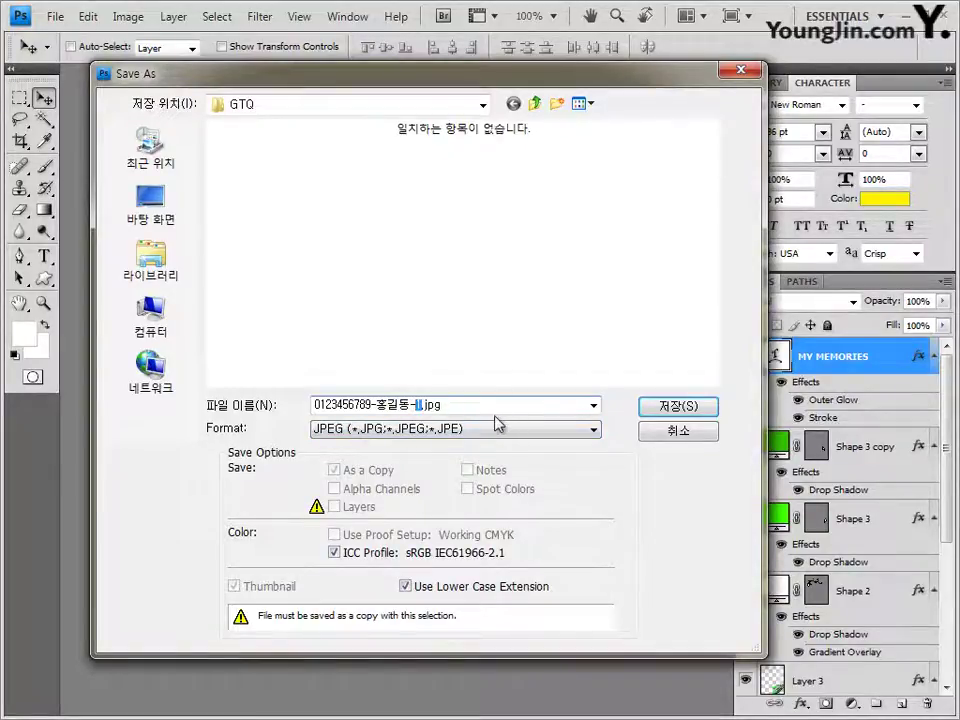
Save the JPEG copy at quality 8 (High) with the Baseline ("Standard") format option
left_click(666, 406)
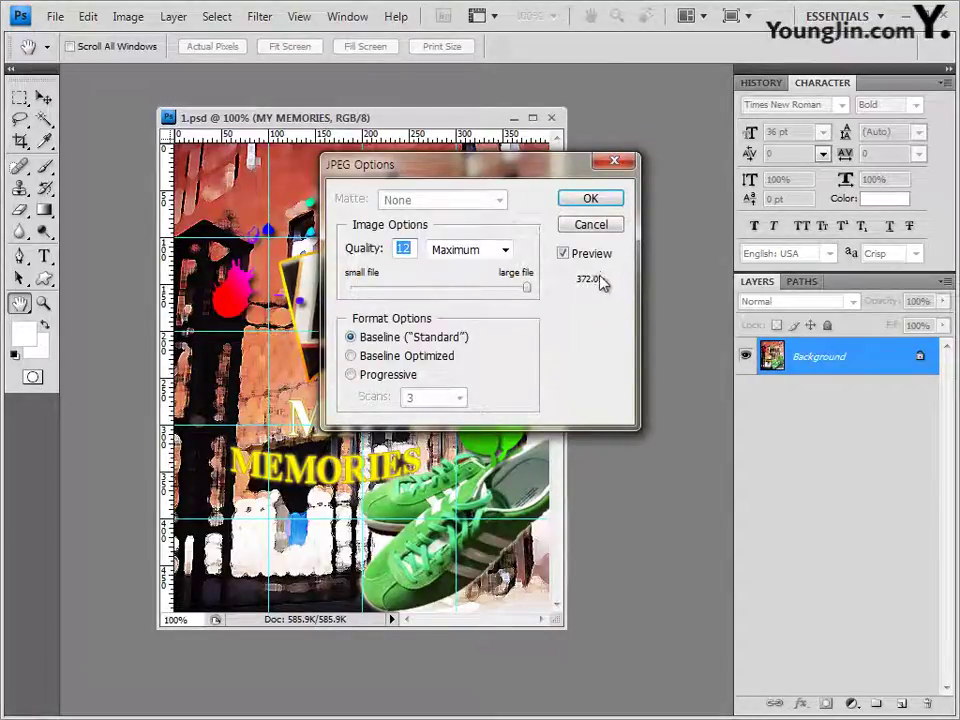
left_click_drag(512, 296, 469, 296)
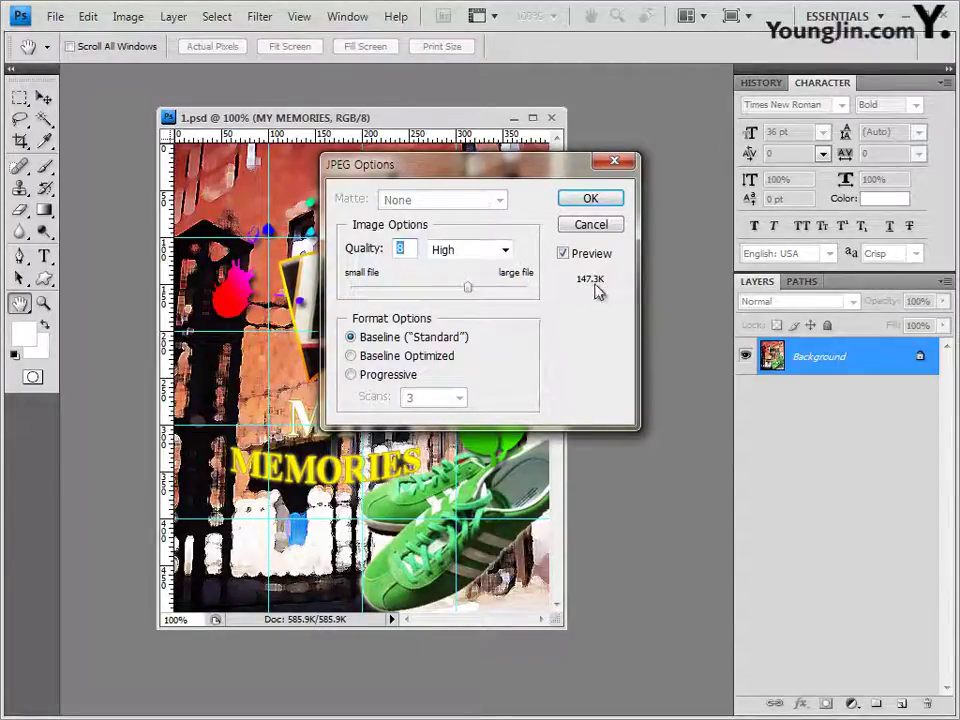
left_click(607, 206)
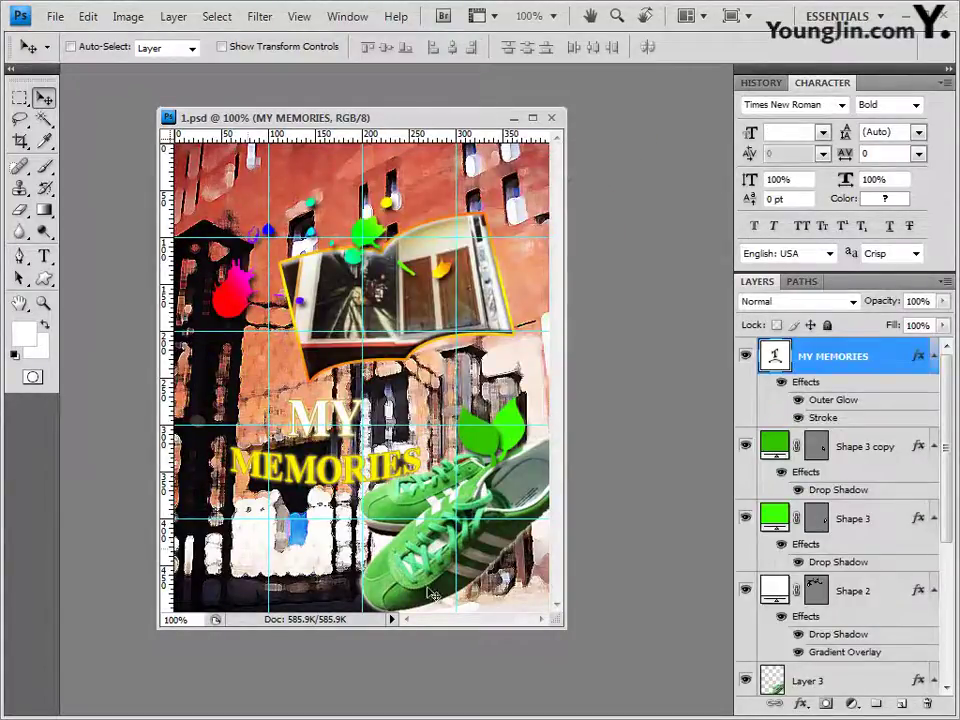
Resize the image to 40 × 50 pixels with Constrain Proportions on and Scale Styles off
left_click(127, 18)
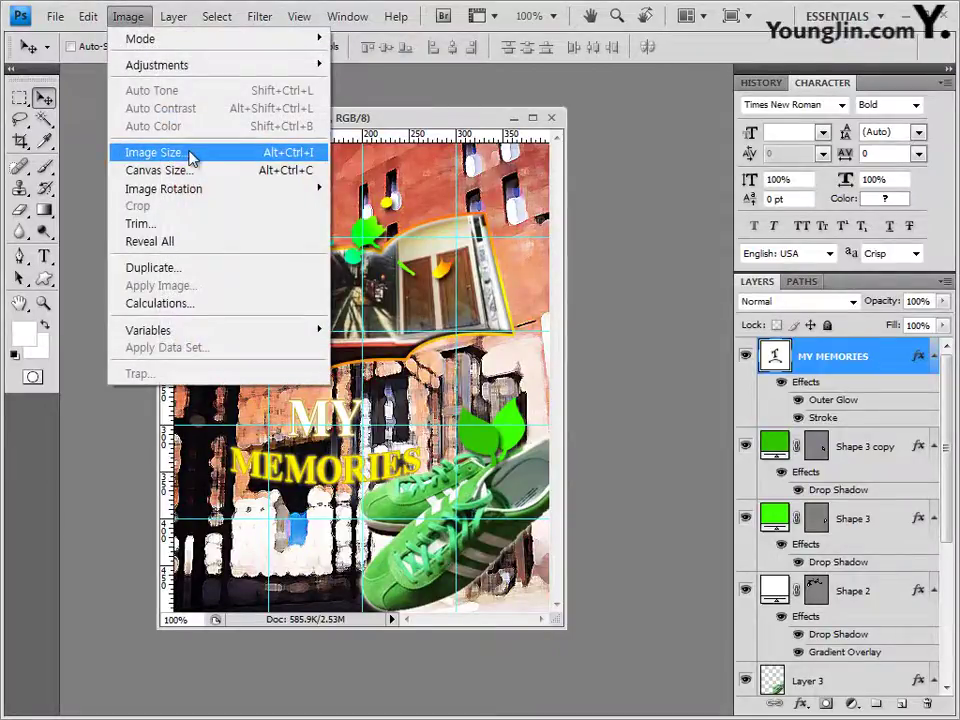
left_click(152, 158)
type("40")
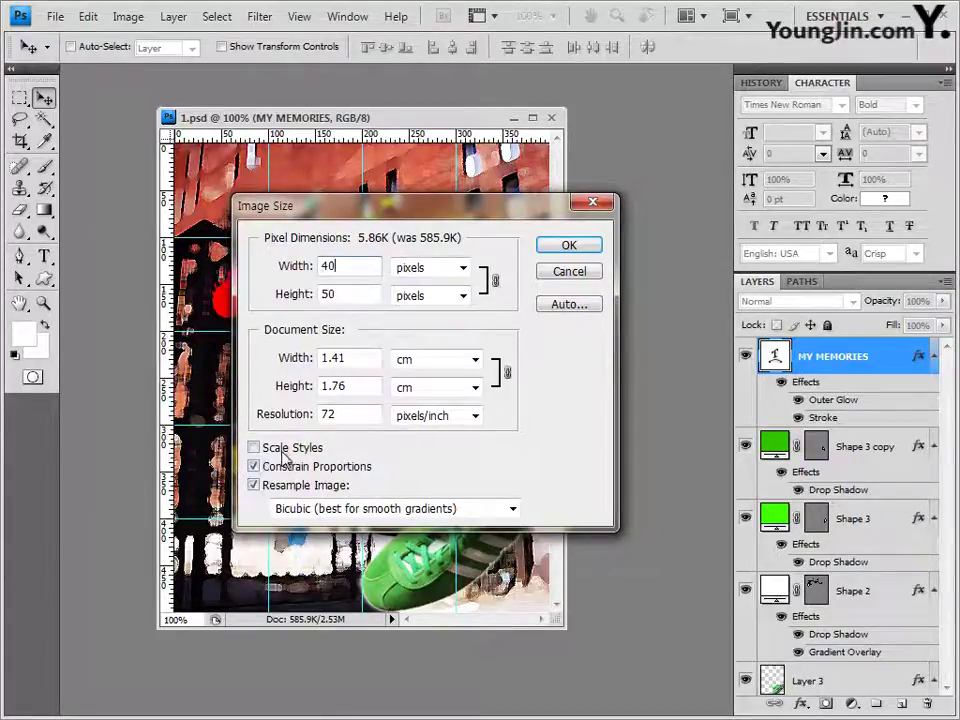
left_click(569, 246)
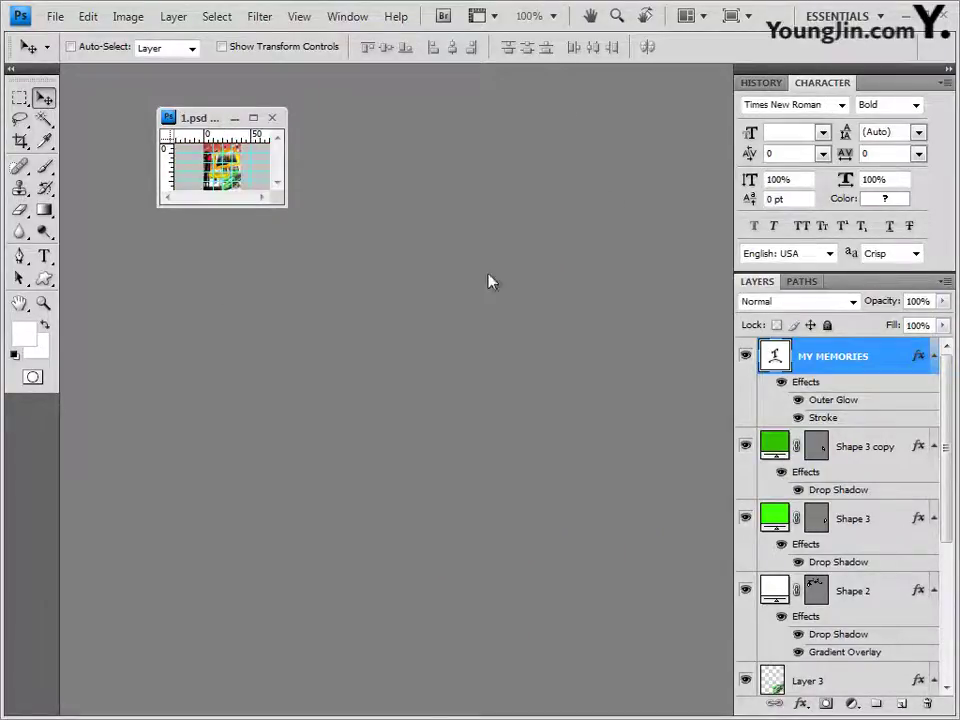
Enlarge the document window and revert the image to the Move state in the history, before the resize
left_click_drag(285, 205, 465, 422)
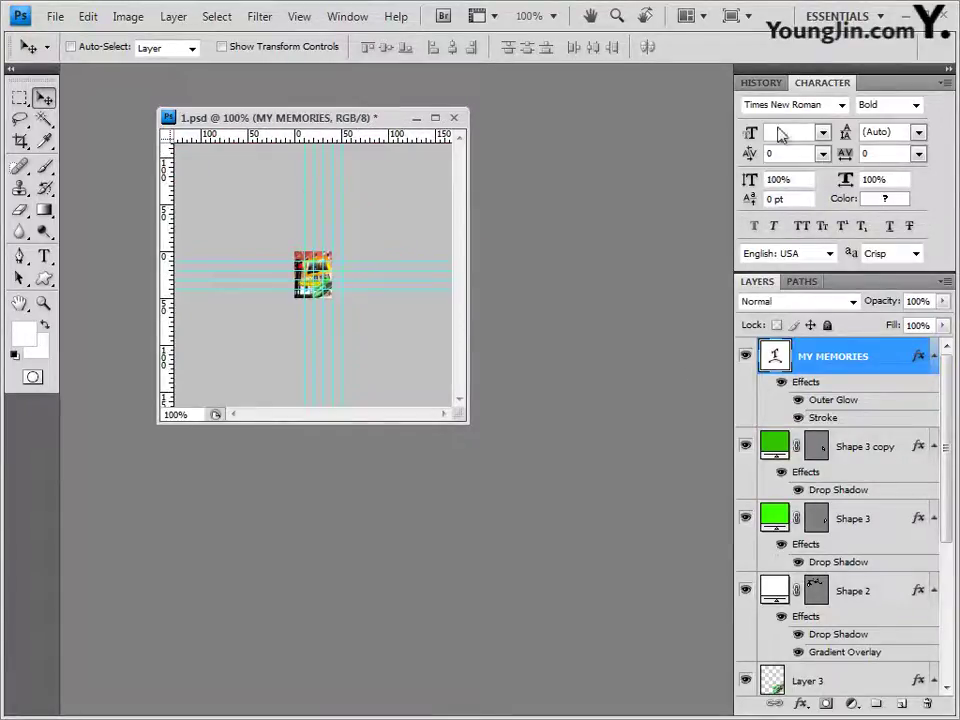
left_click(765, 82)
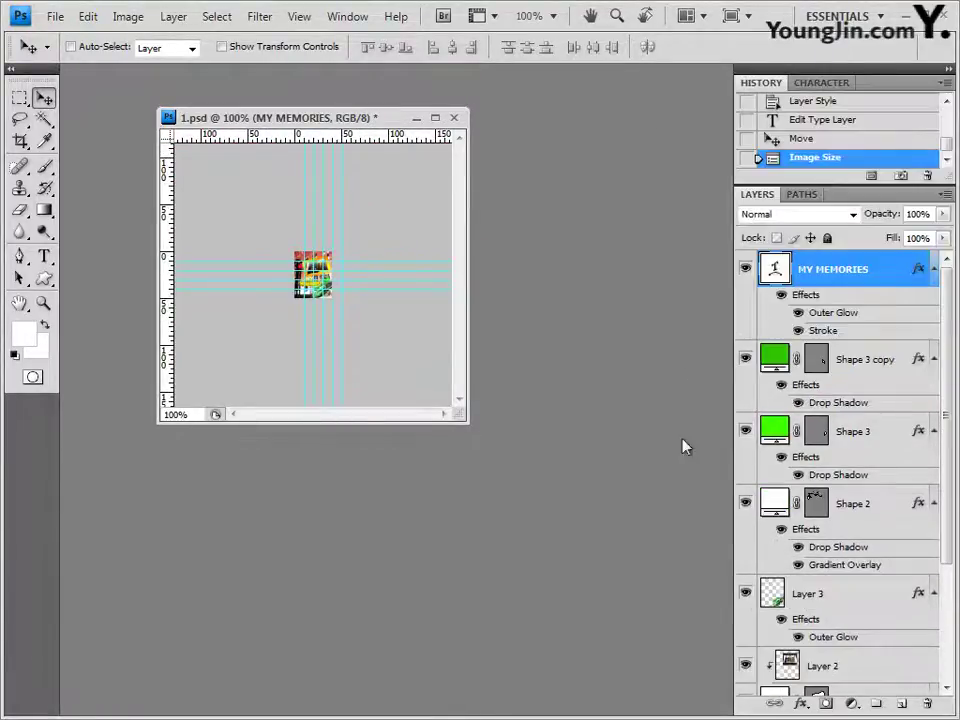
left_click(831, 143)
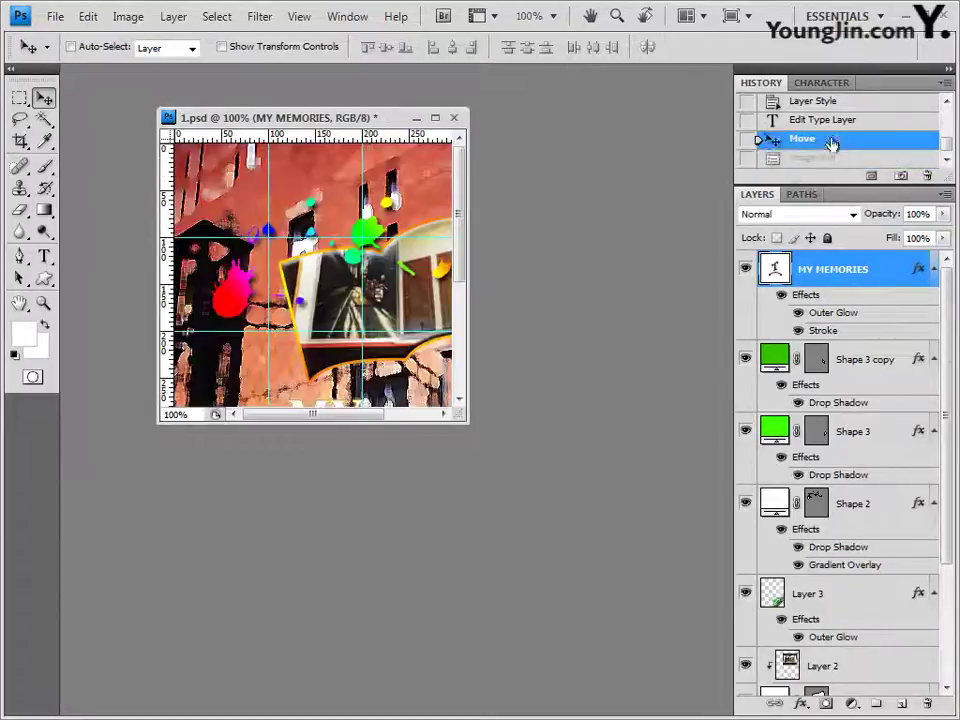
Enlarge the document window to show the whole poster and clear all guides from the image
left_click_drag(469, 424, 655, 648)
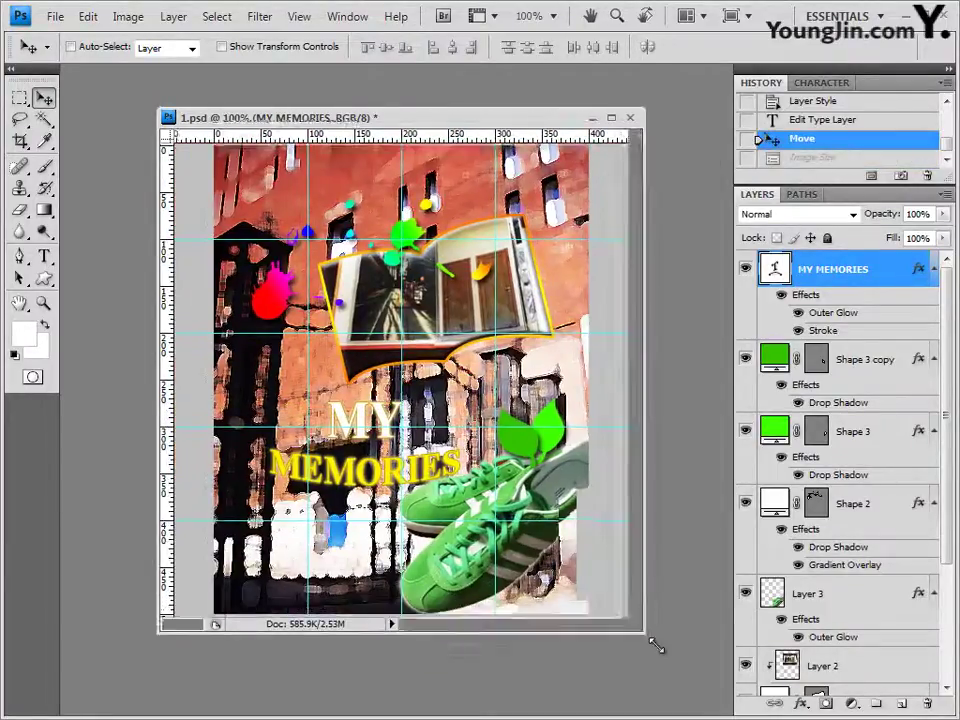
left_click(60, 16)
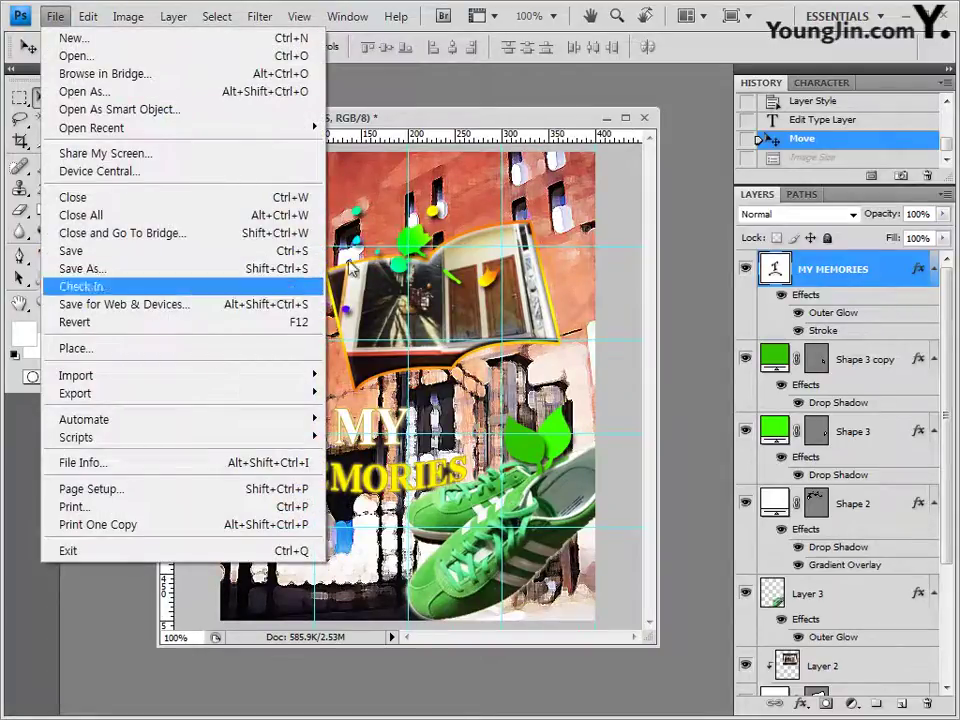
left_click(393, 211)
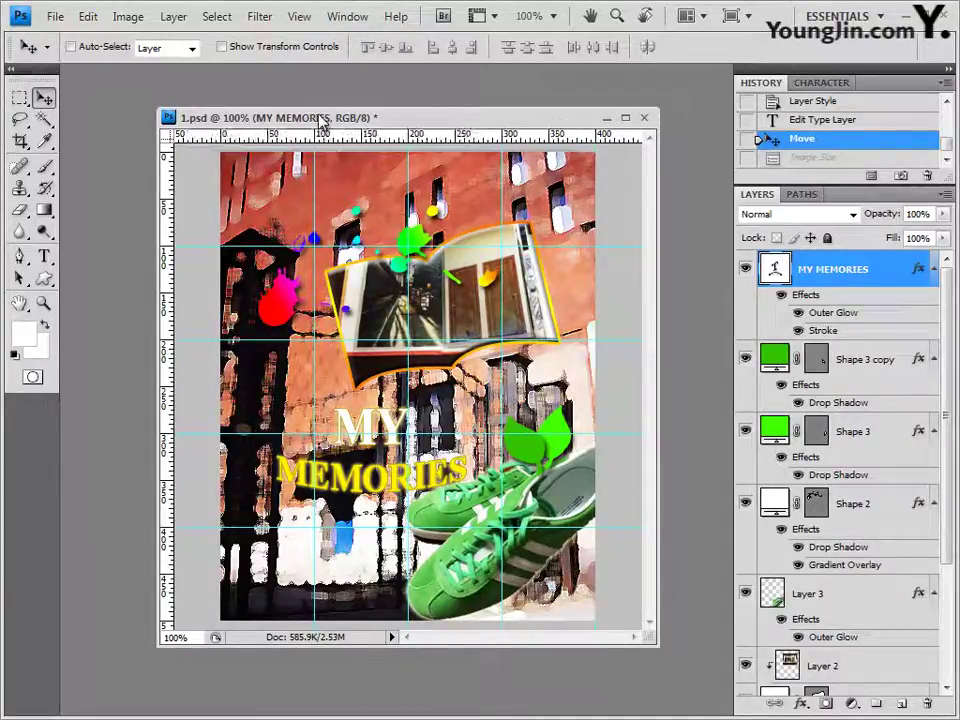
left_click(308, 18)
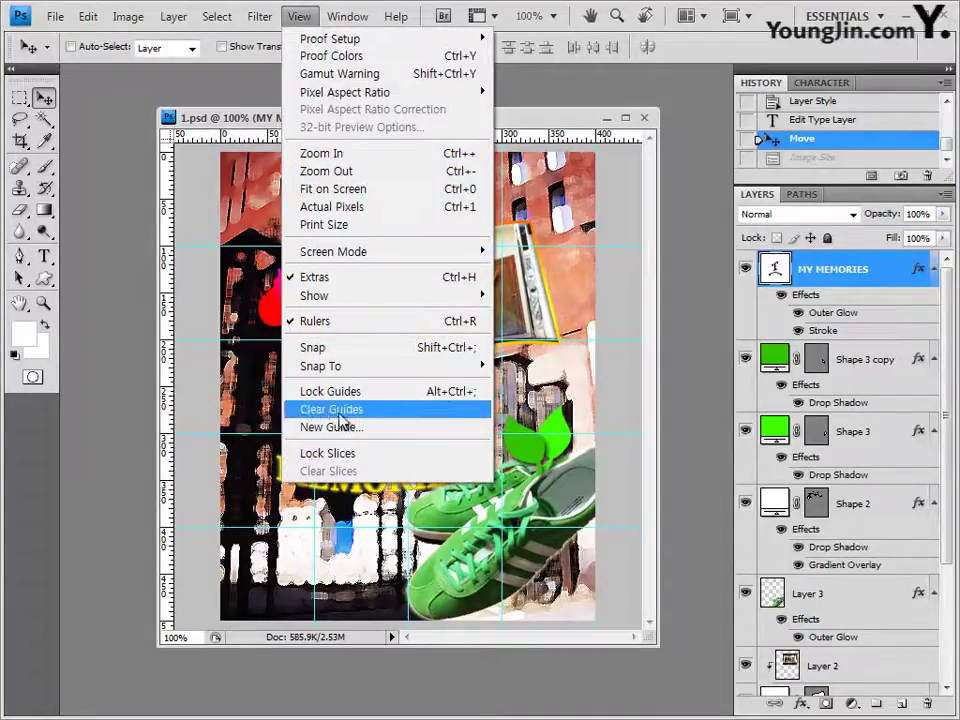
left_click(362, 420)
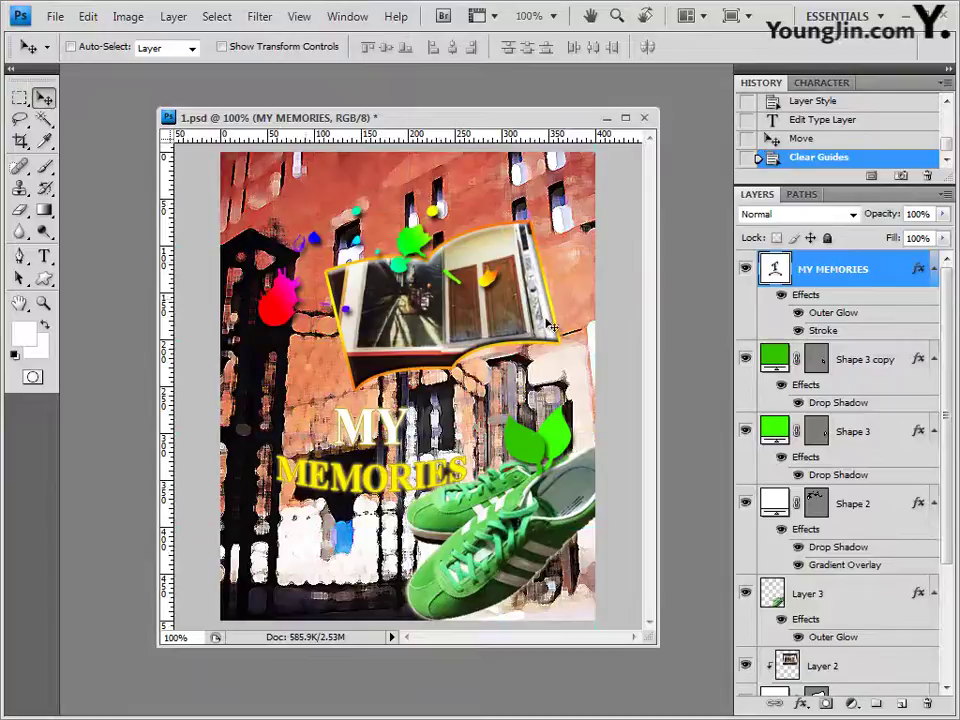
left_click(55, 16)
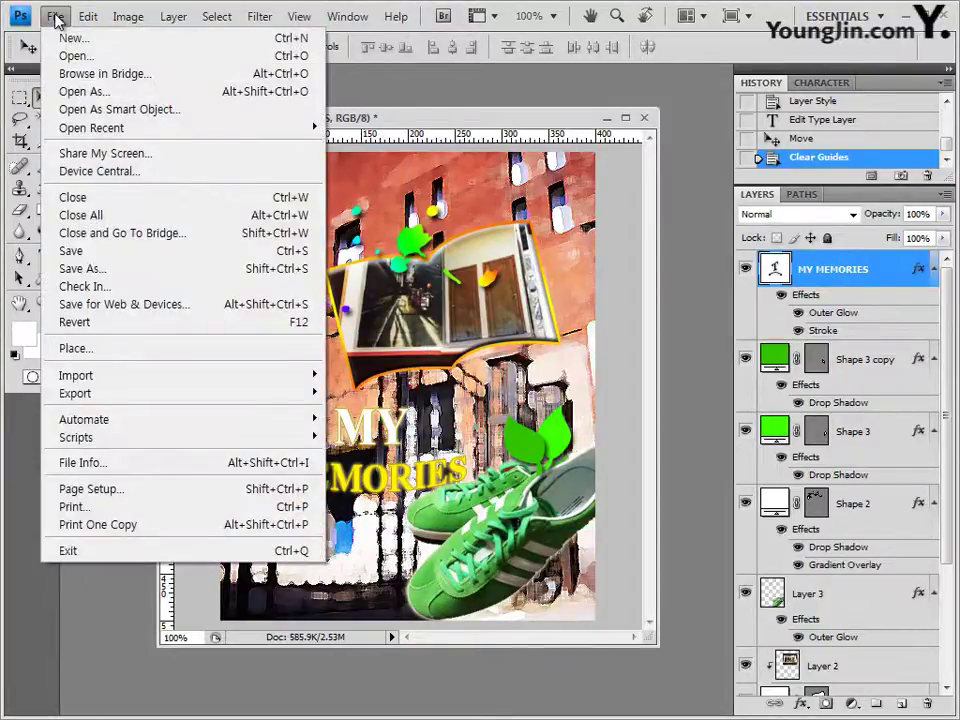
left_click(93, 269)
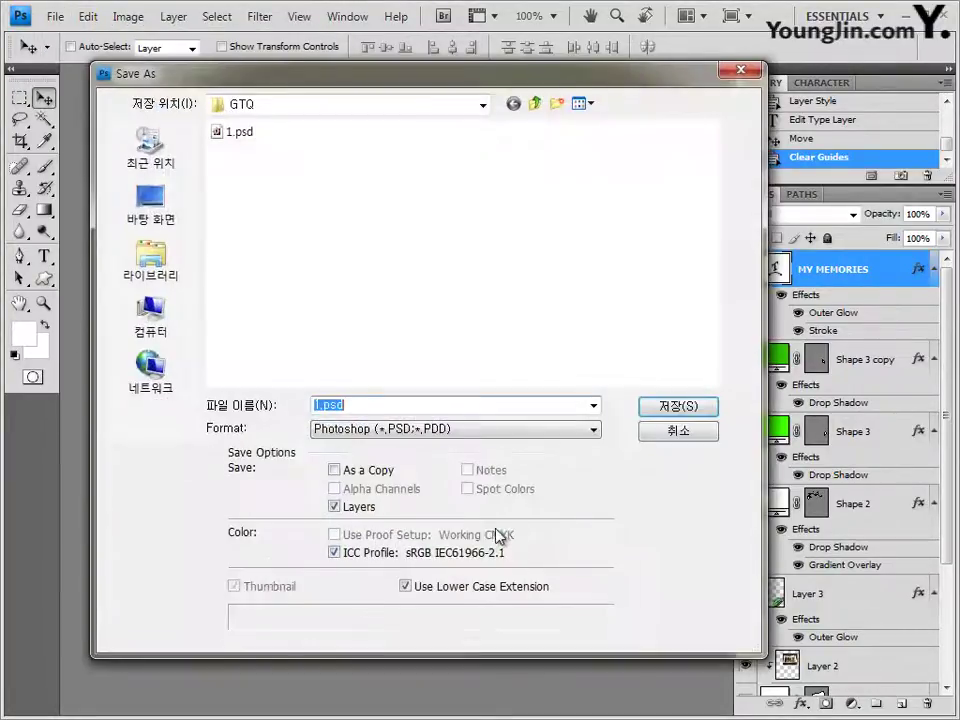
left_click(410, 429)
left_click(408, 536)
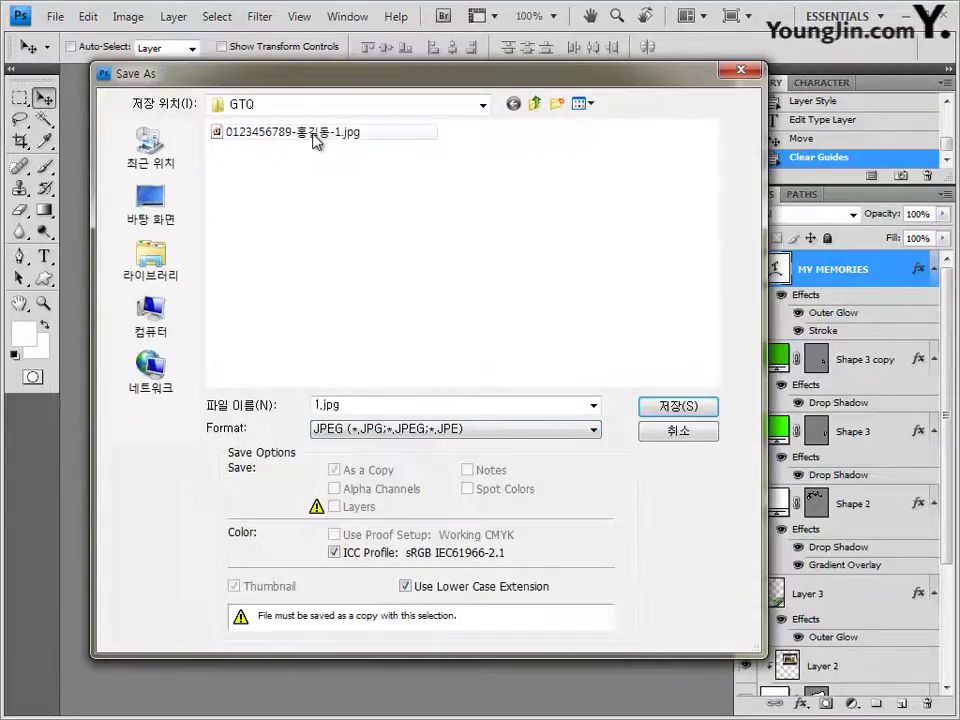
double_click(280, 131)
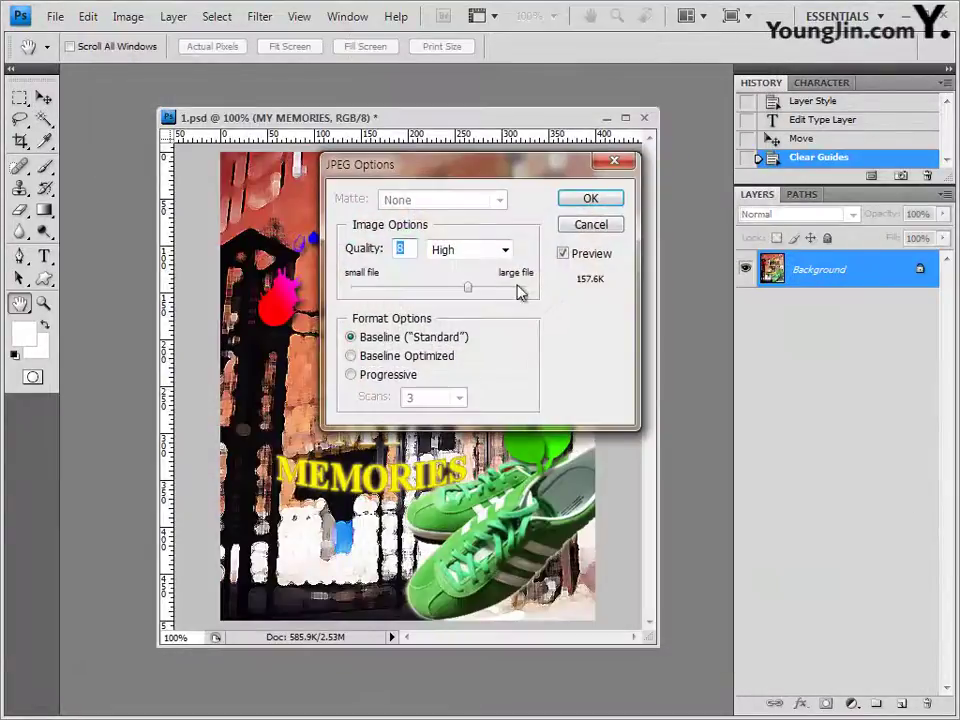
left_click(588, 224)
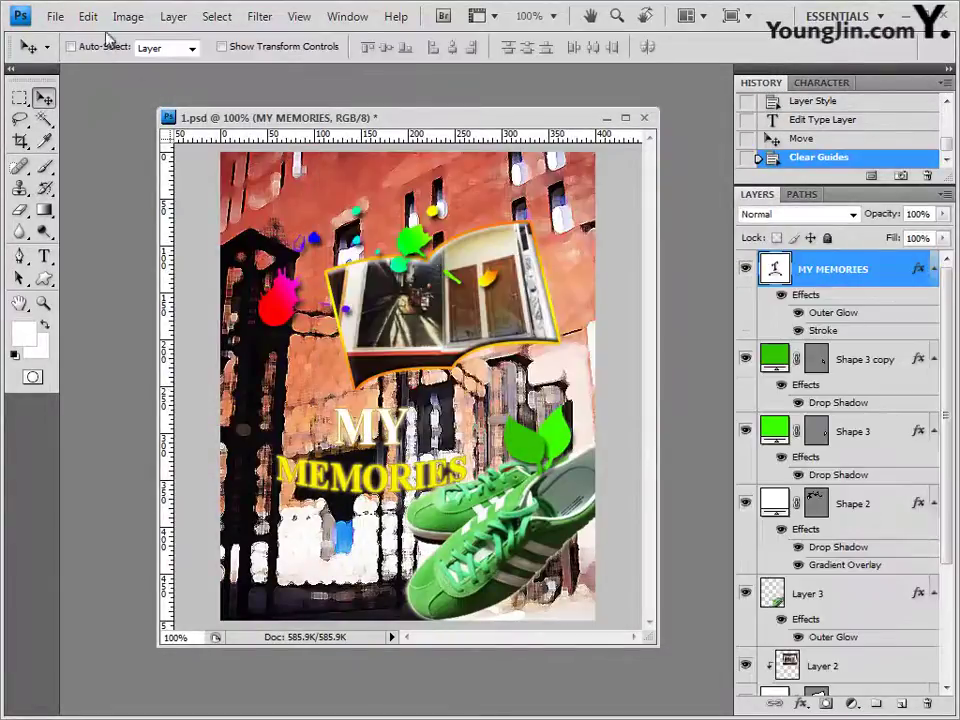
Resize the image to 40 pixels wide and 50 pixels high with Constrain Proportions on
left_click(128, 16)
left_click(167, 152)
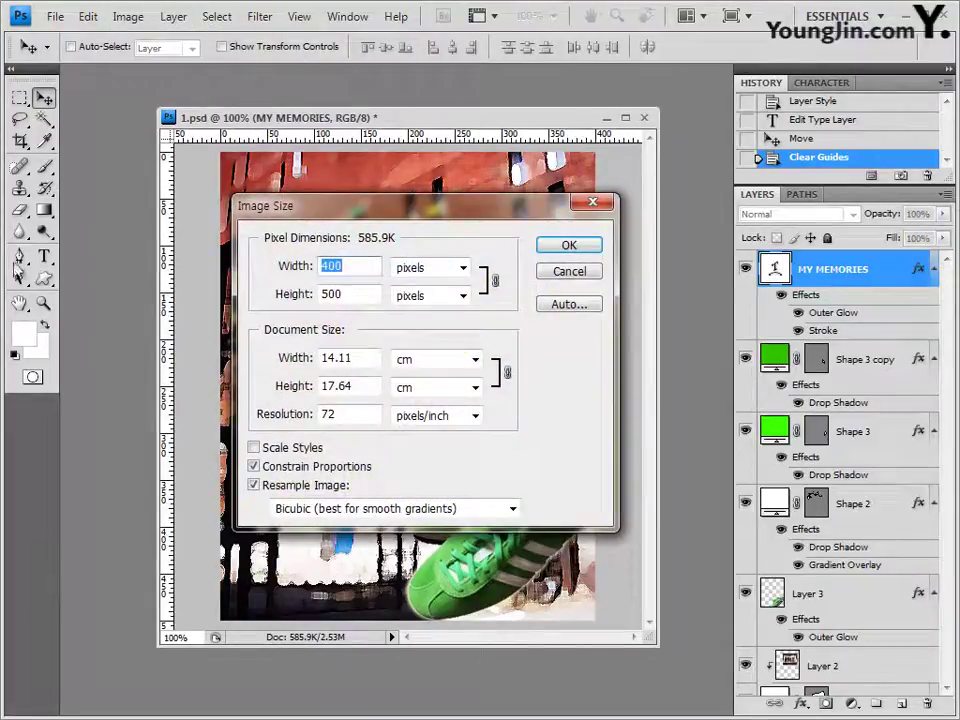
type("40")
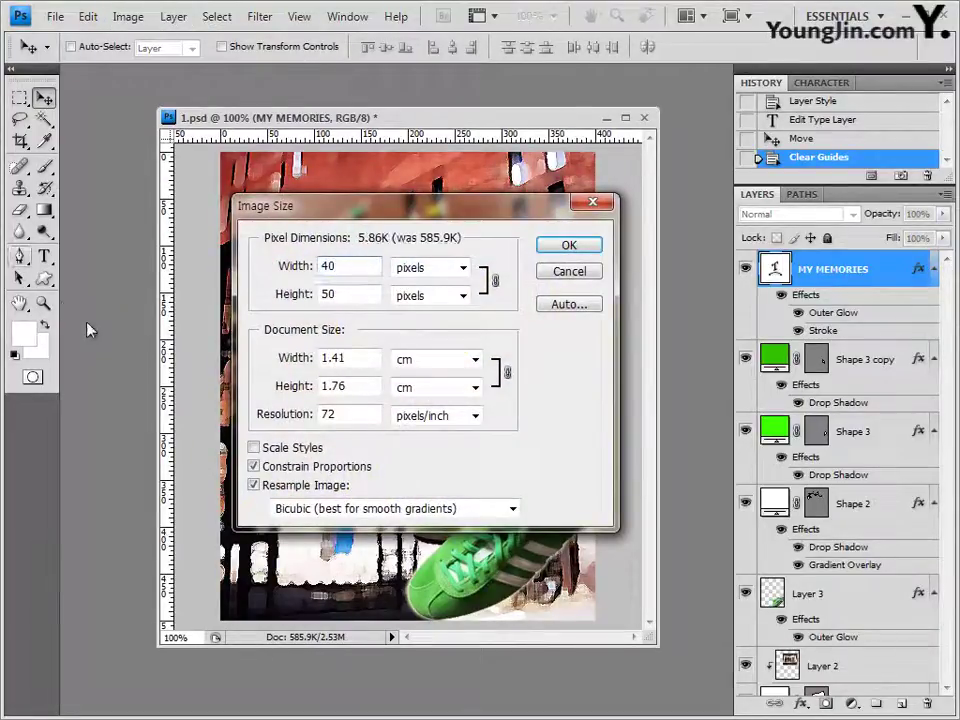
left_click(585, 247)
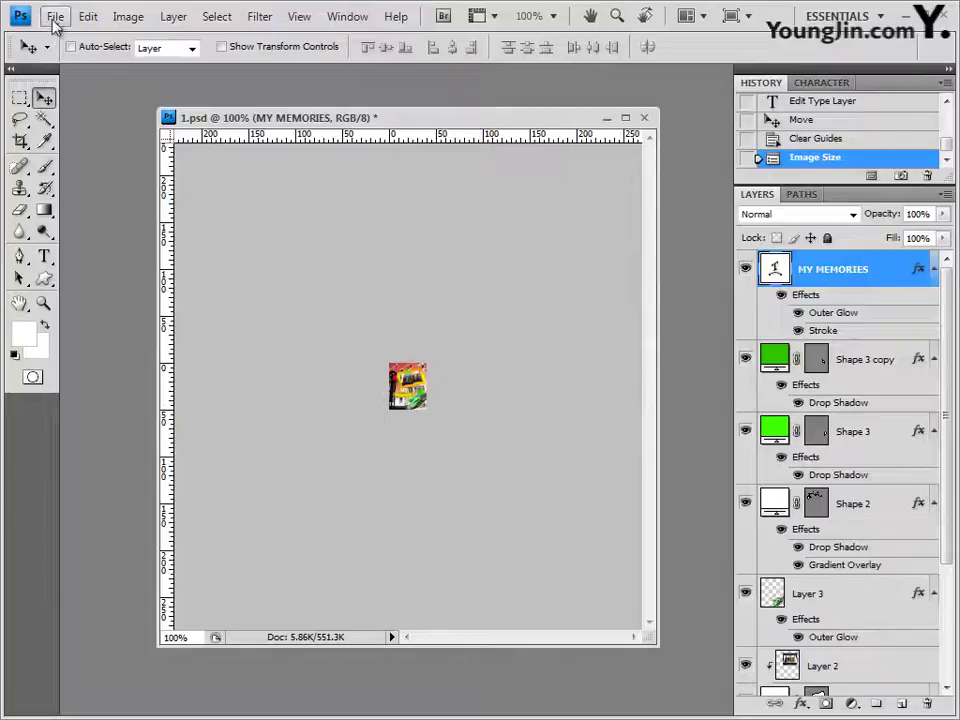
Start saving the reduced image under the existing JPEG copy's name, with Photoshop (PSD) as the format
left_click(55, 17)
left_click(77, 270)
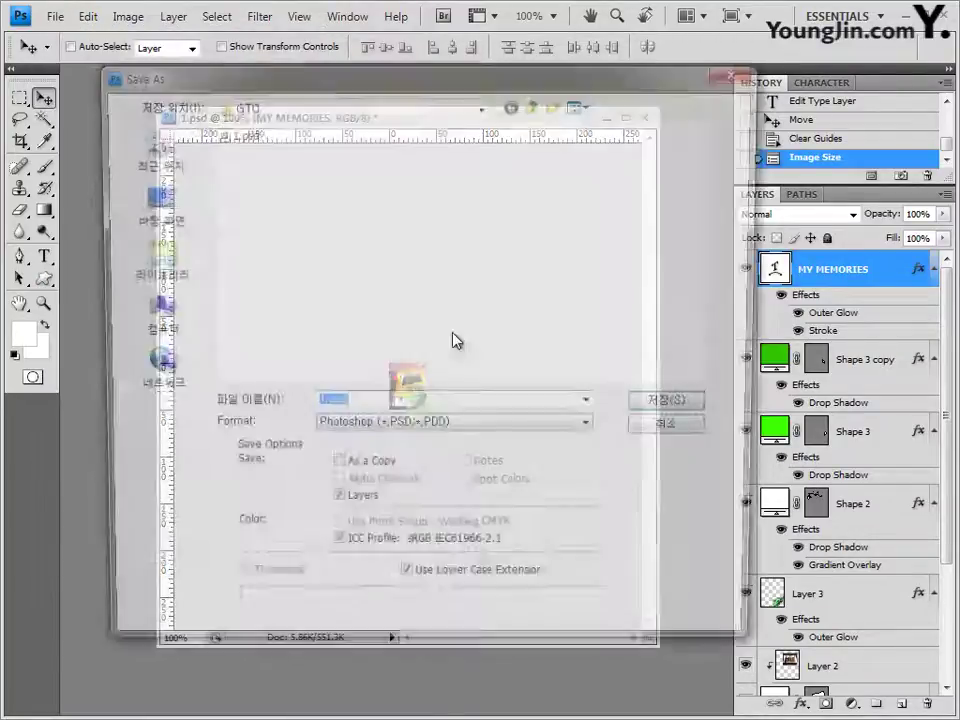
left_click(440, 432)
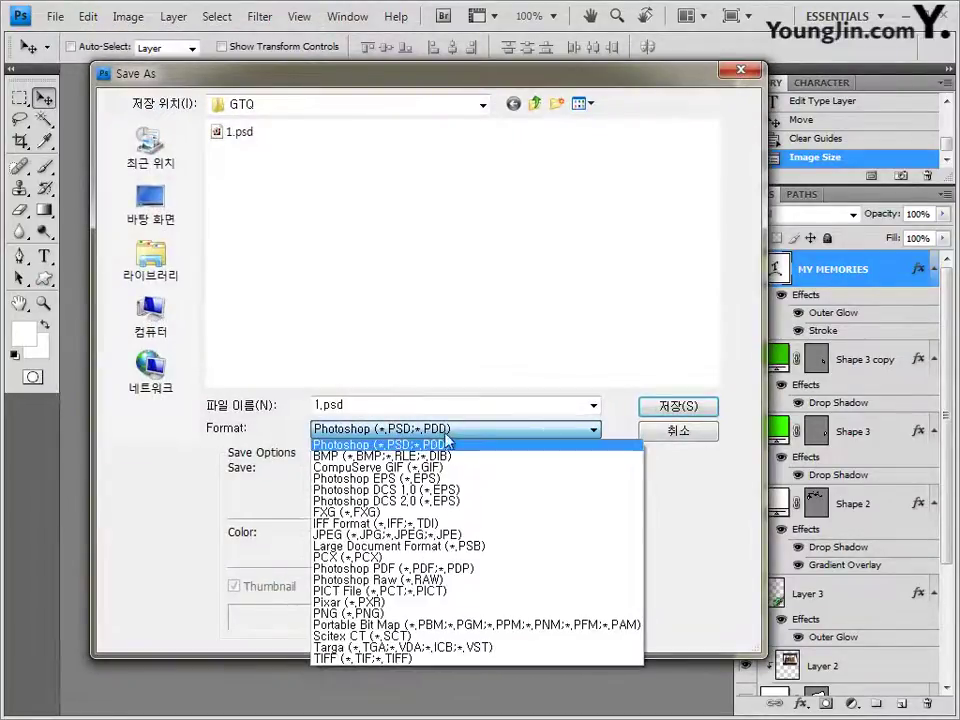
left_click(440, 442)
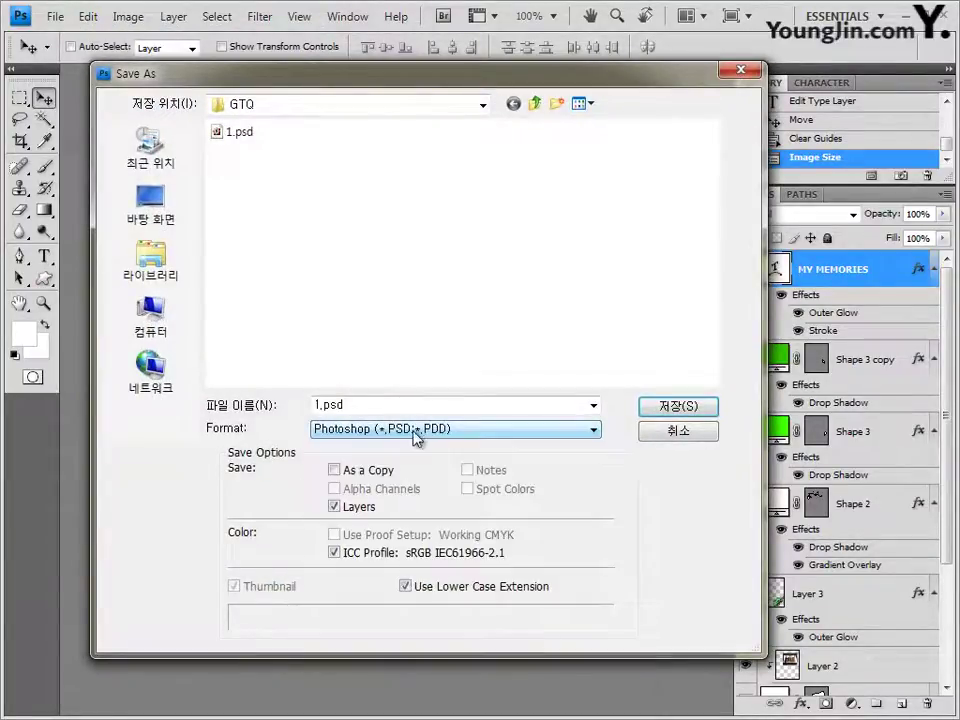
double_click(328, 406)
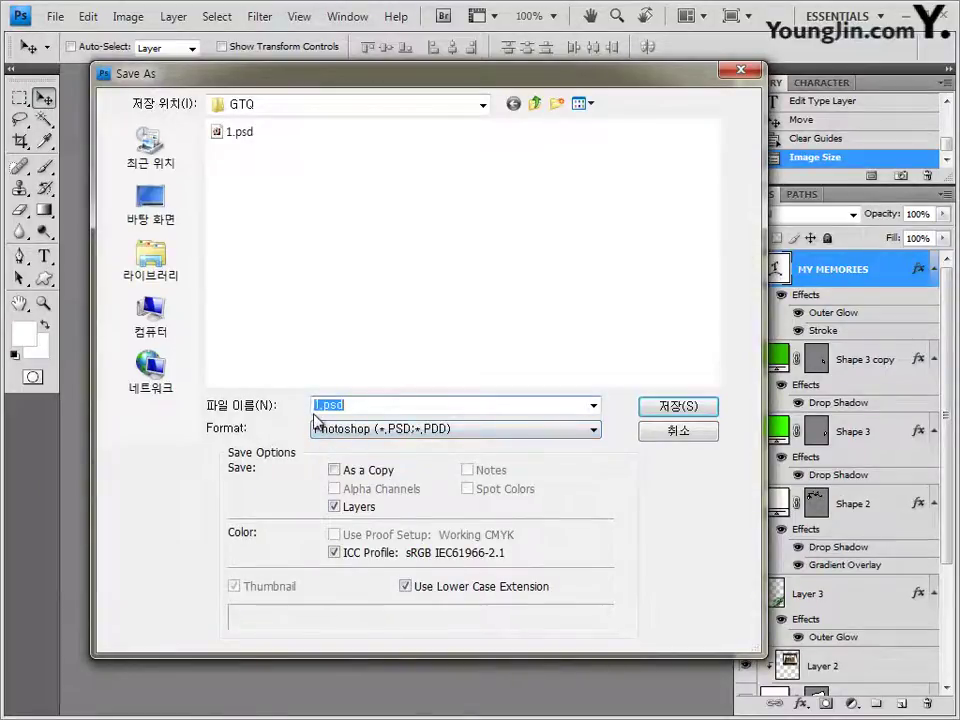
left_click(390, 430)
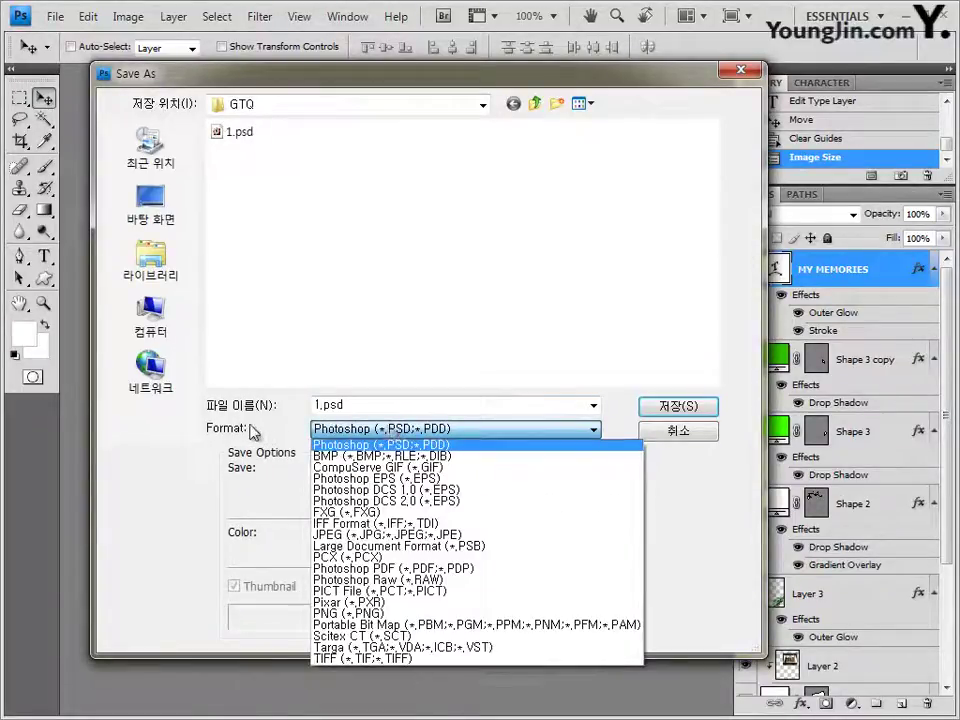
left_click(436, 535)
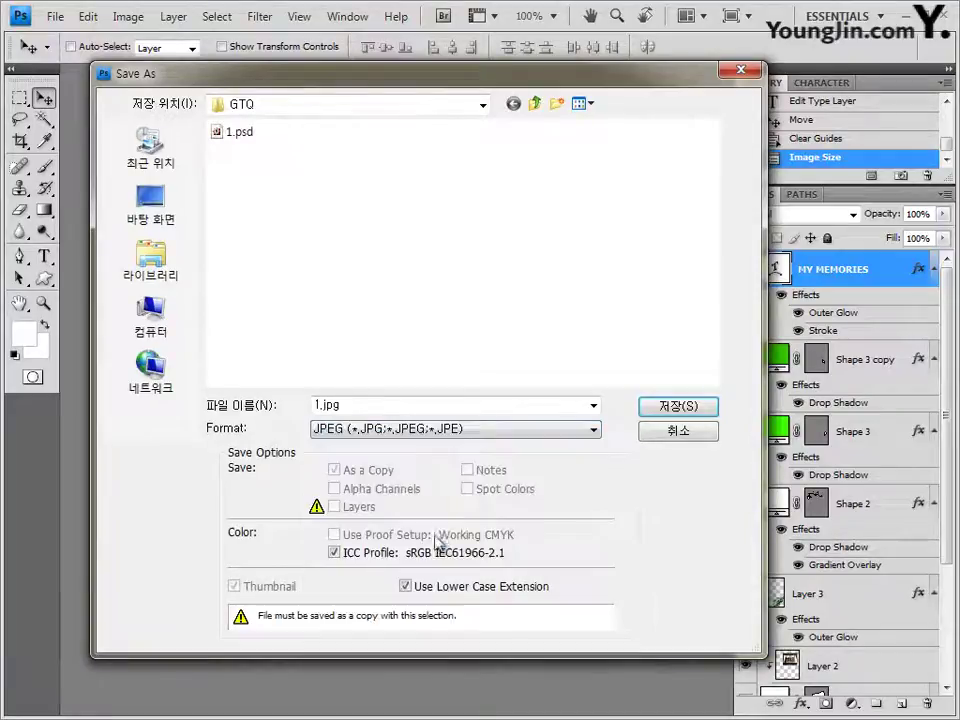
left_click(316, 134)
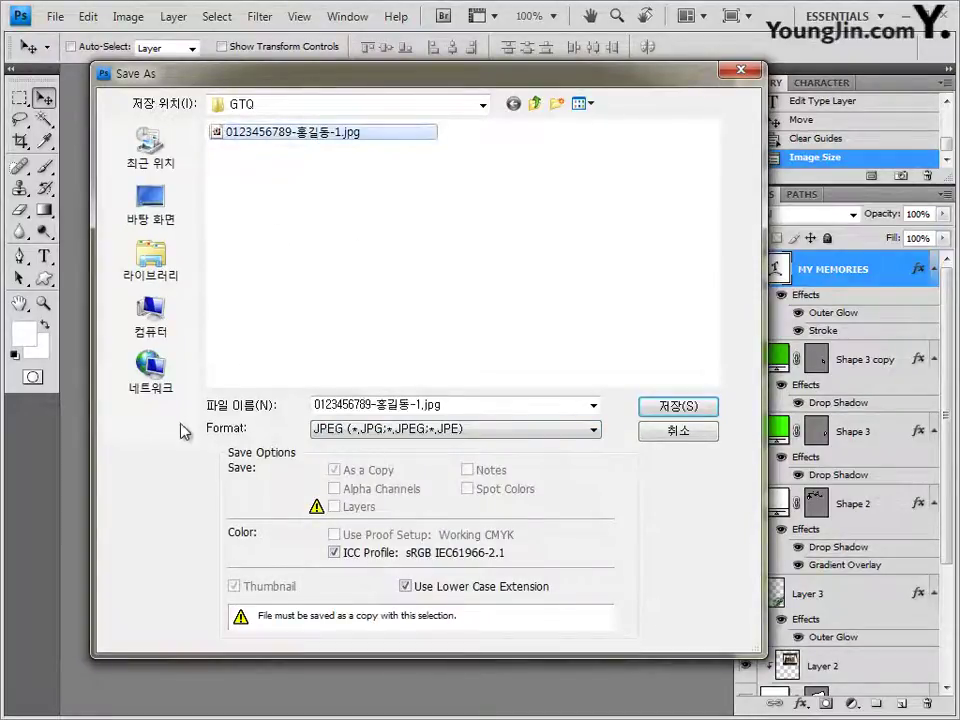
left_click(395, 429)
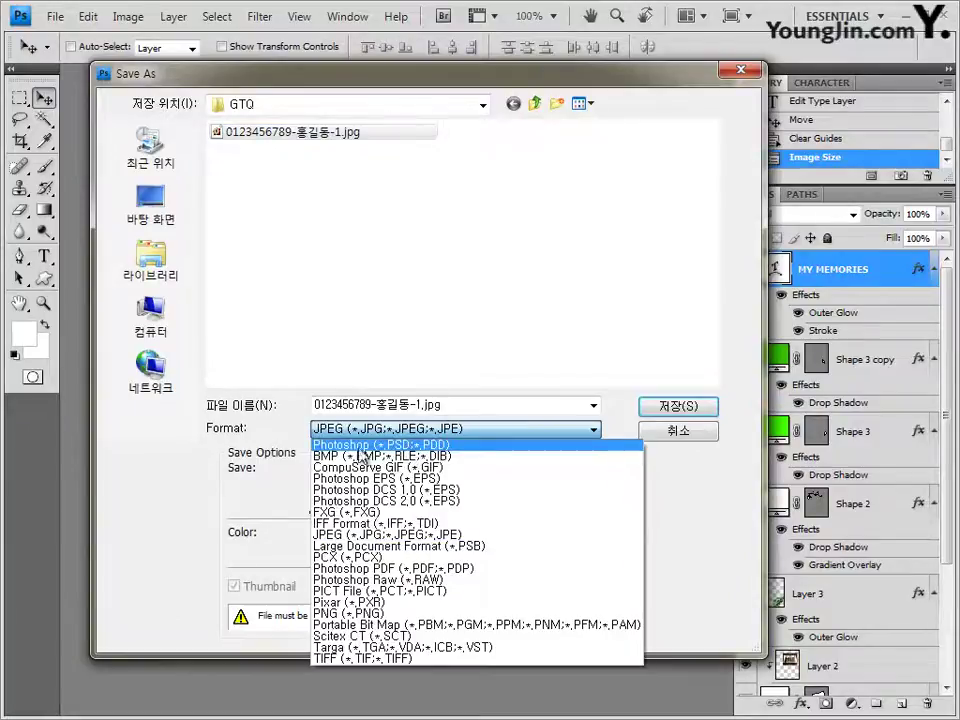
left_click(390, 447)
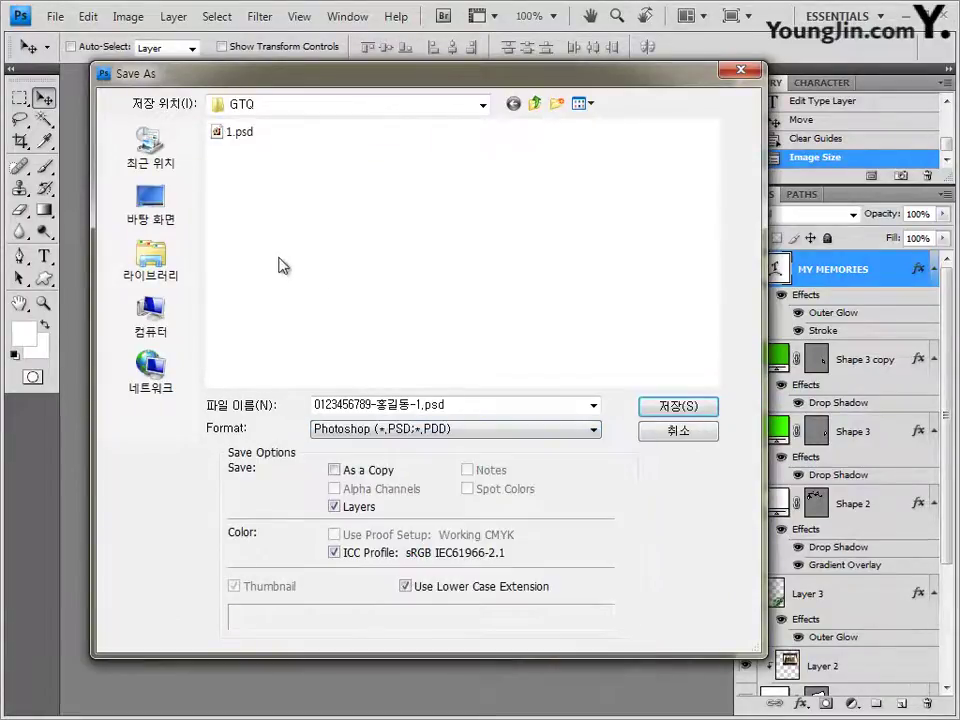
Save the reduced layered PSD in the GTQ folder with Maximize compatibility on
double_click(418, 400)
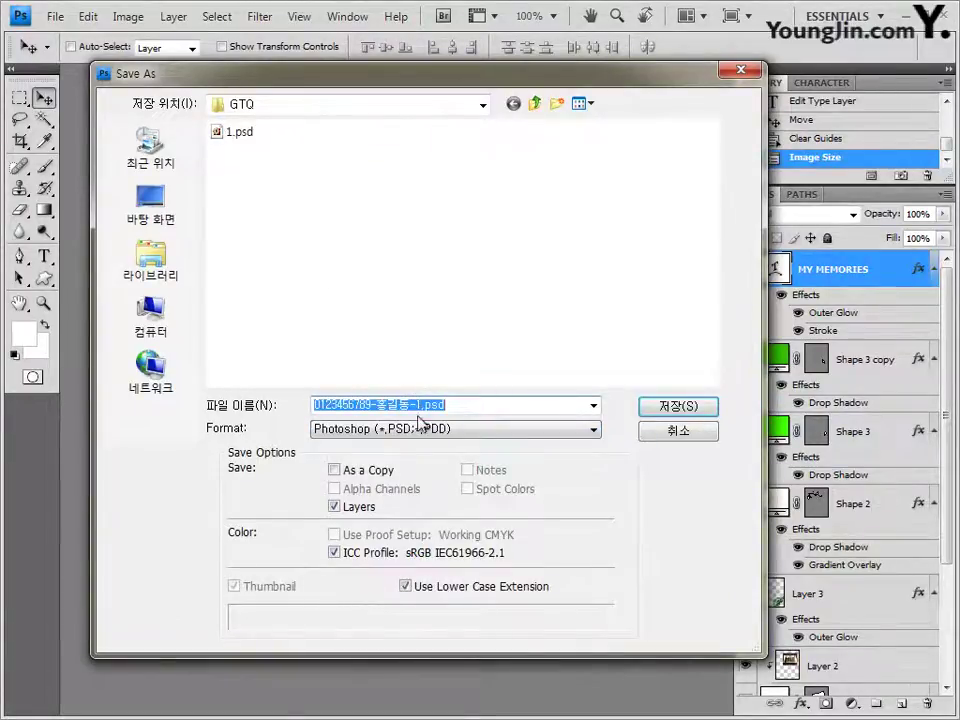
left_click(429, 403)
double_click(430, 403)
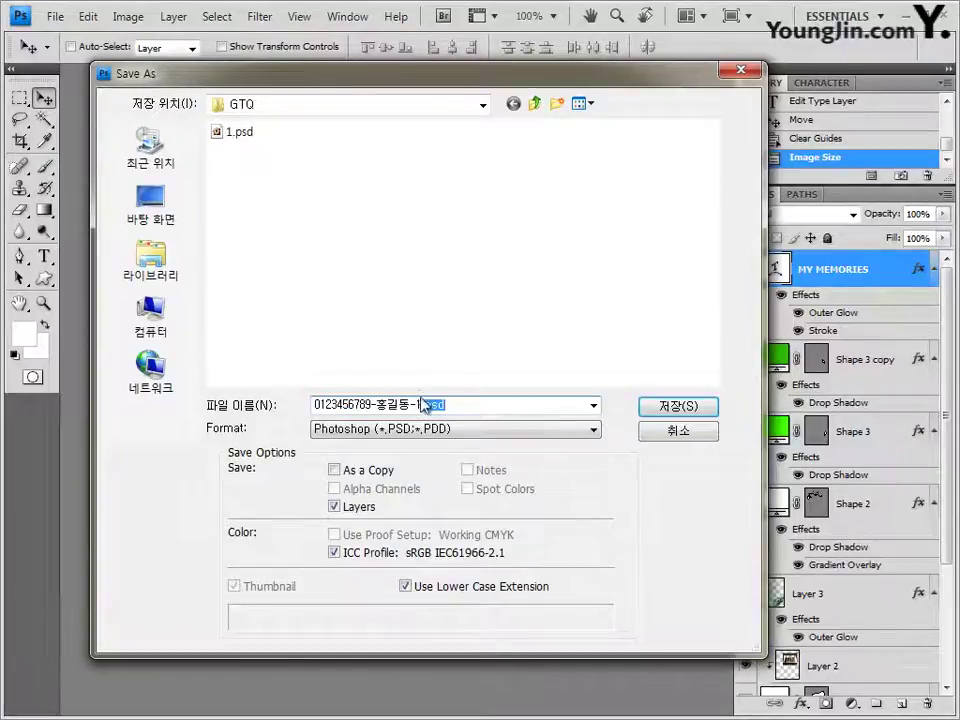
left_click(684, 410)
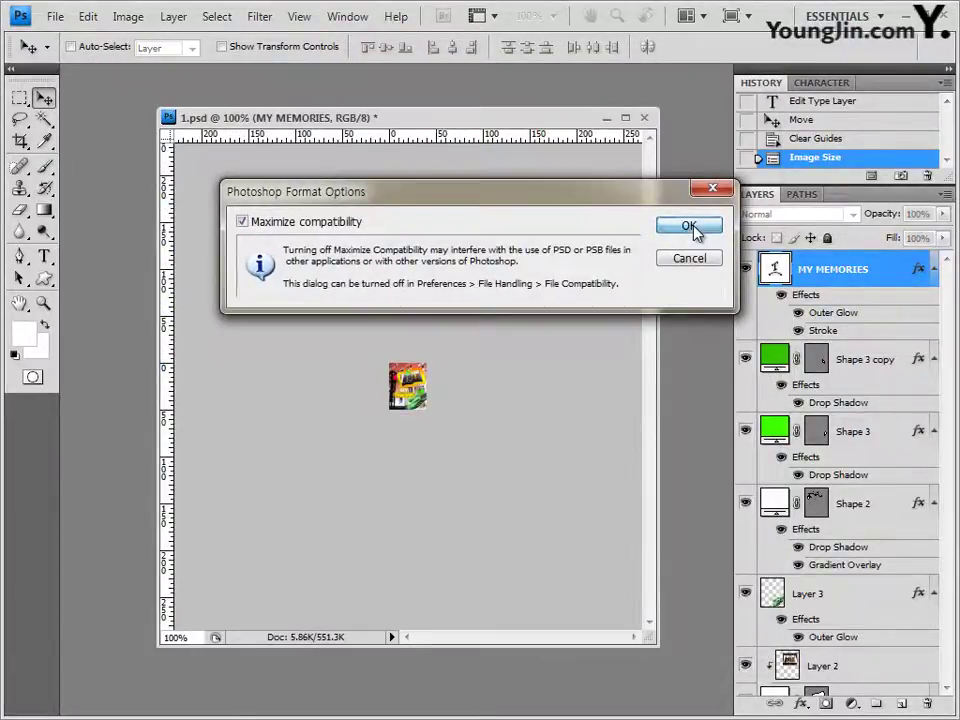
left_click(690, 224)
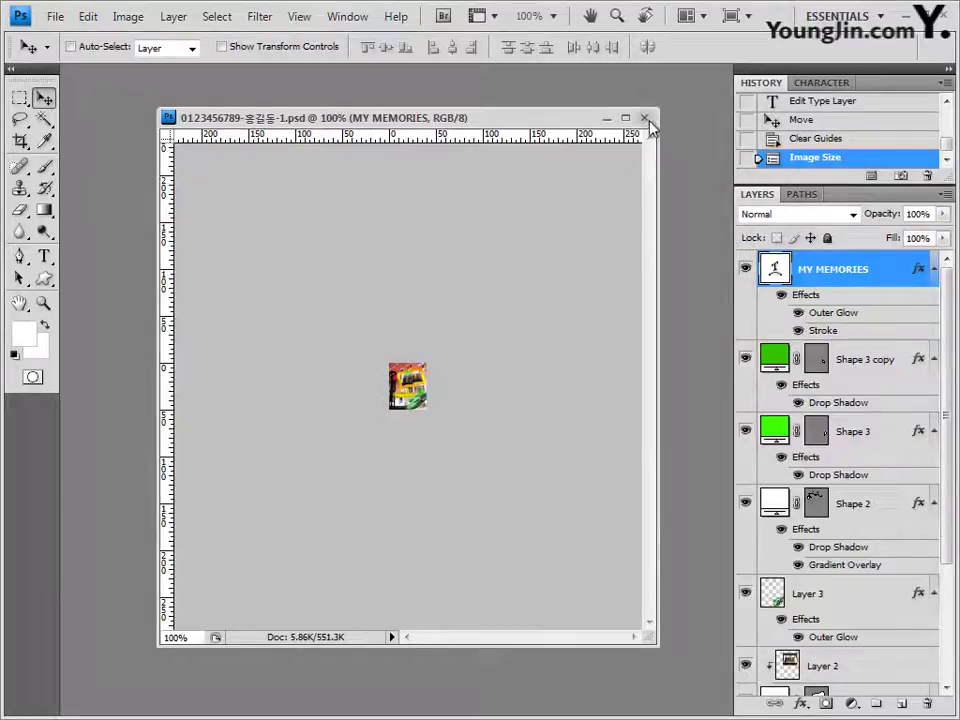
Close the reduced document and look over the named JPEG and PSD files in the GTQ folder
left_click(645, 118)
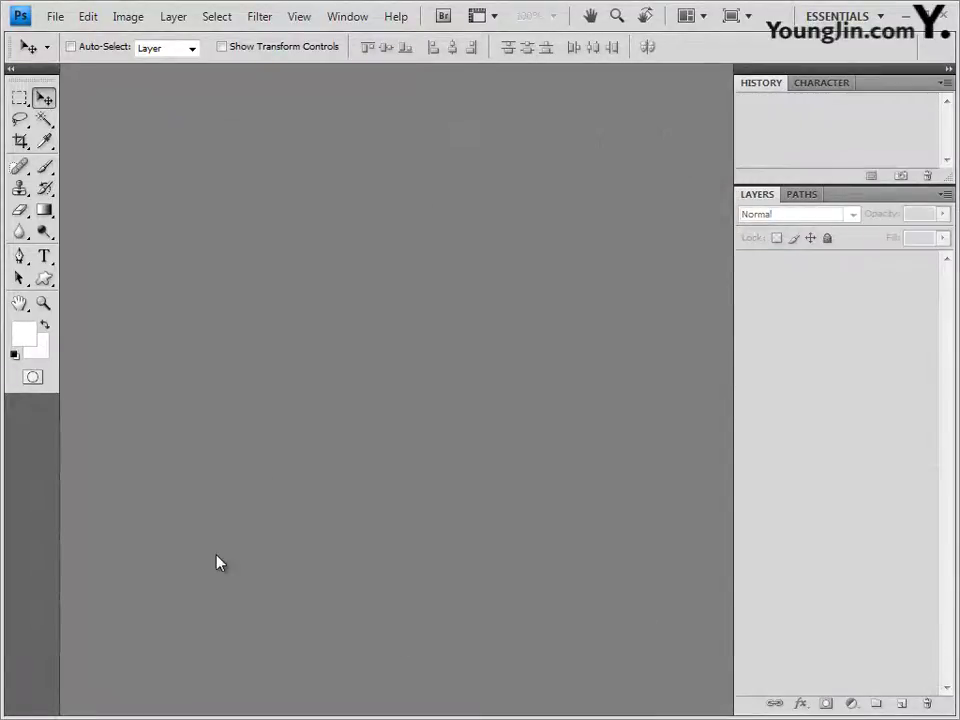
double_click(377, 261)
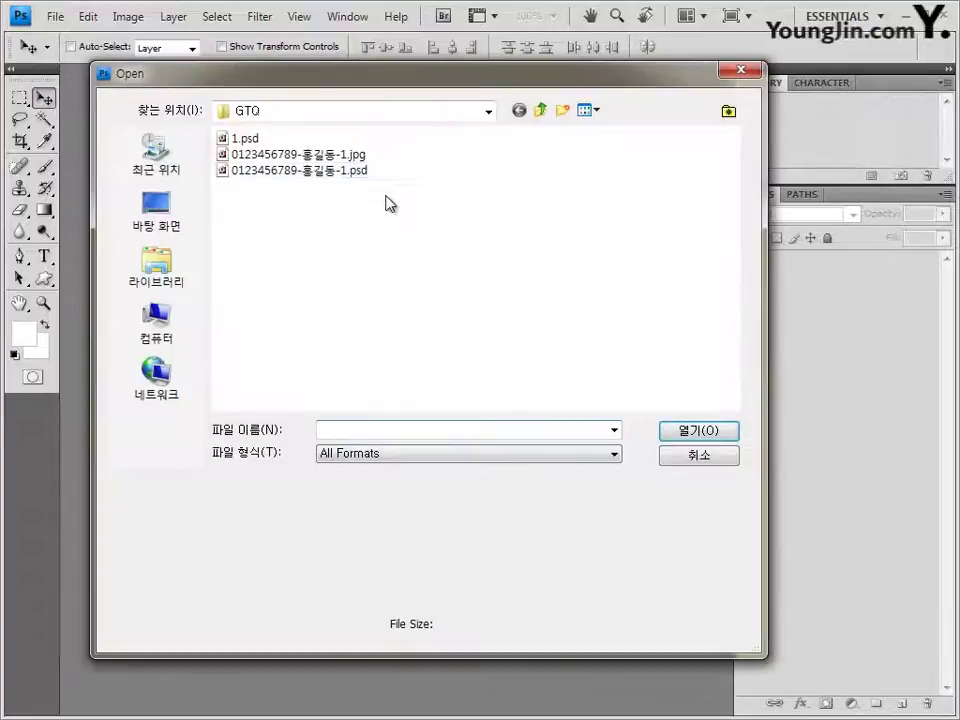
left_click_drag(384, 194, 340, 151)
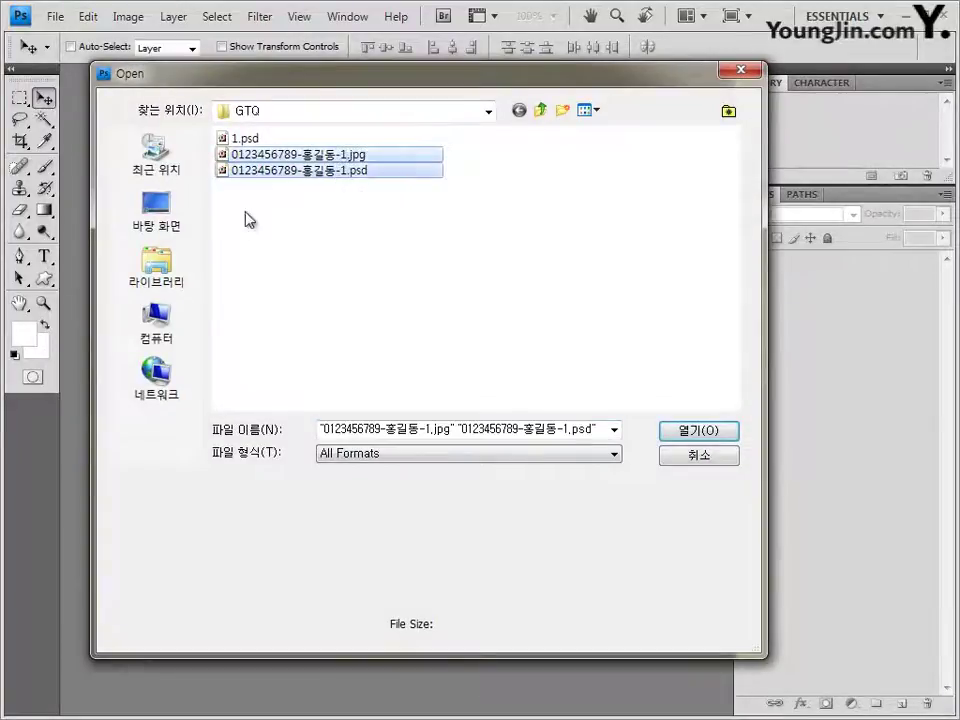
left_click(713, 457)
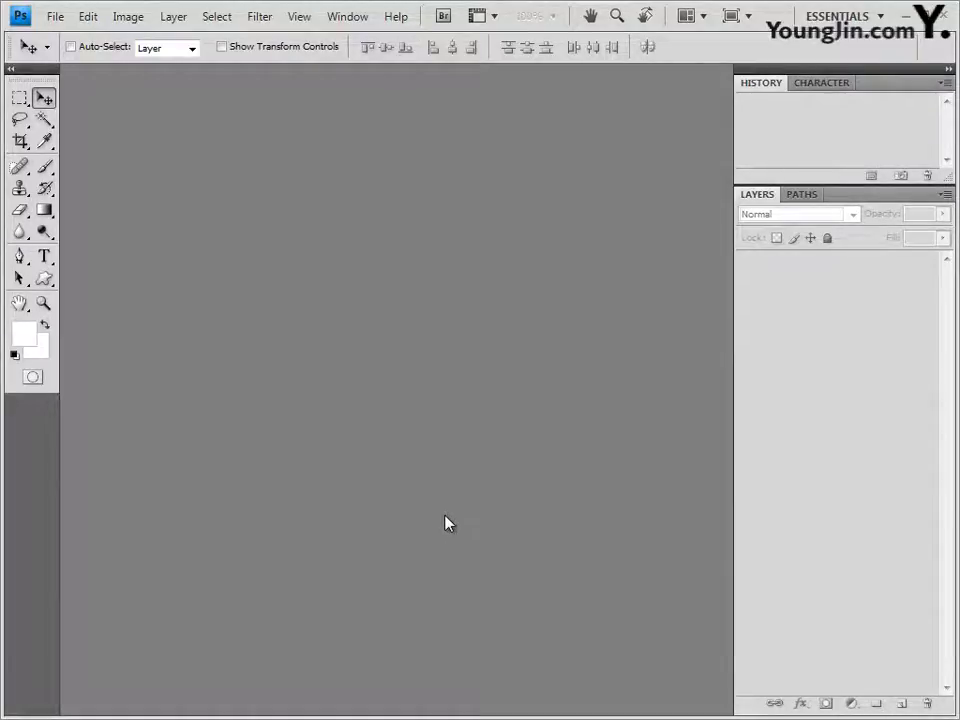
Create a white 400 × 500 pixel RGB document at 72 pixels/inch and float it in its own window
key("ctrl+n")
left_click_drag(310, 152, 347, 184)
key("Tab")
key("Tab")
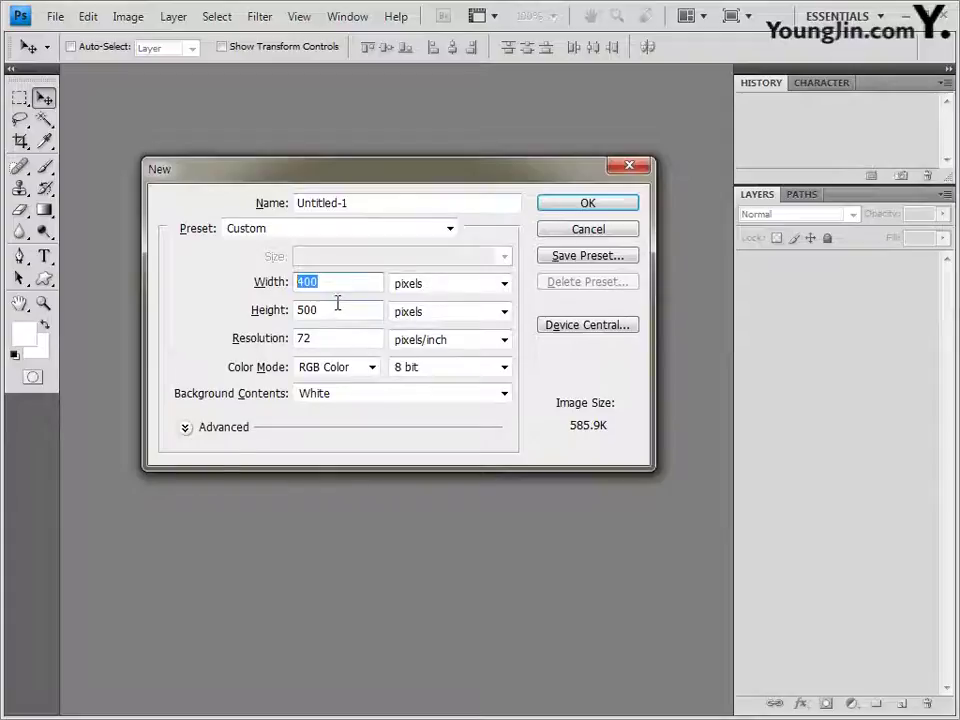
left_click(621, 207)
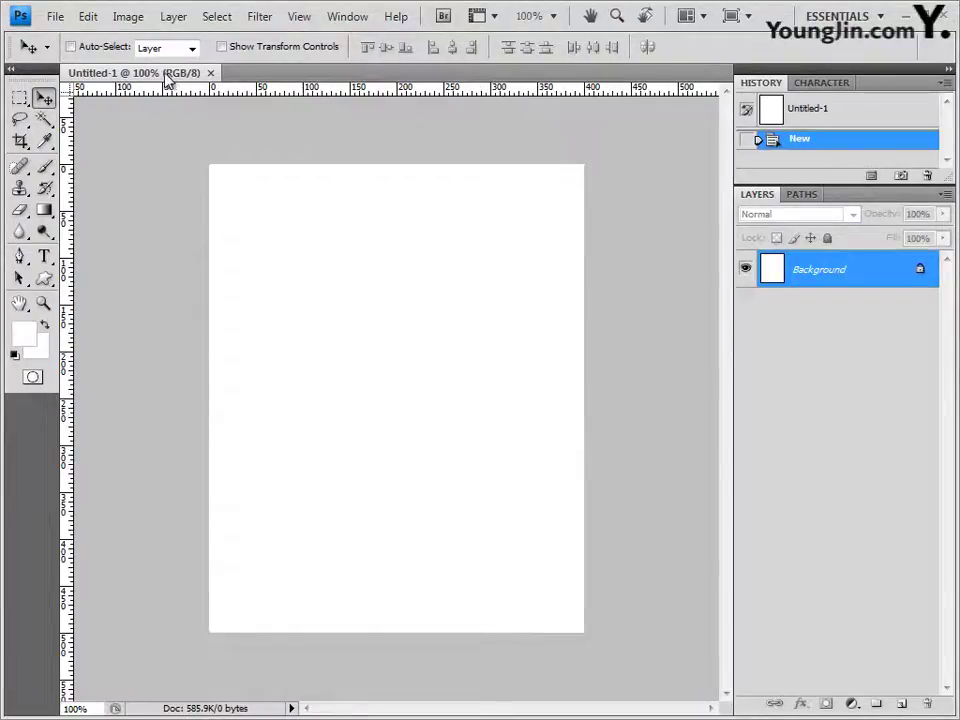
left_click_drag(171, 73, 259, 150)
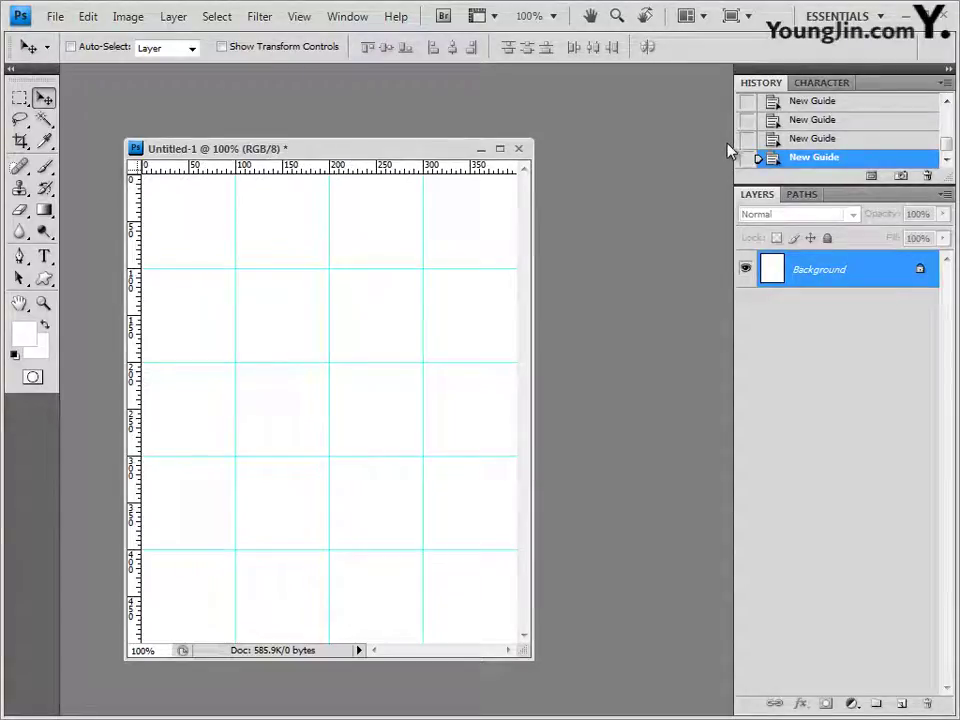
Save the guided blank document as 2.psd in the GTQ folder in Photoshop format
left_click(55, 17)
left_click(114, 251)
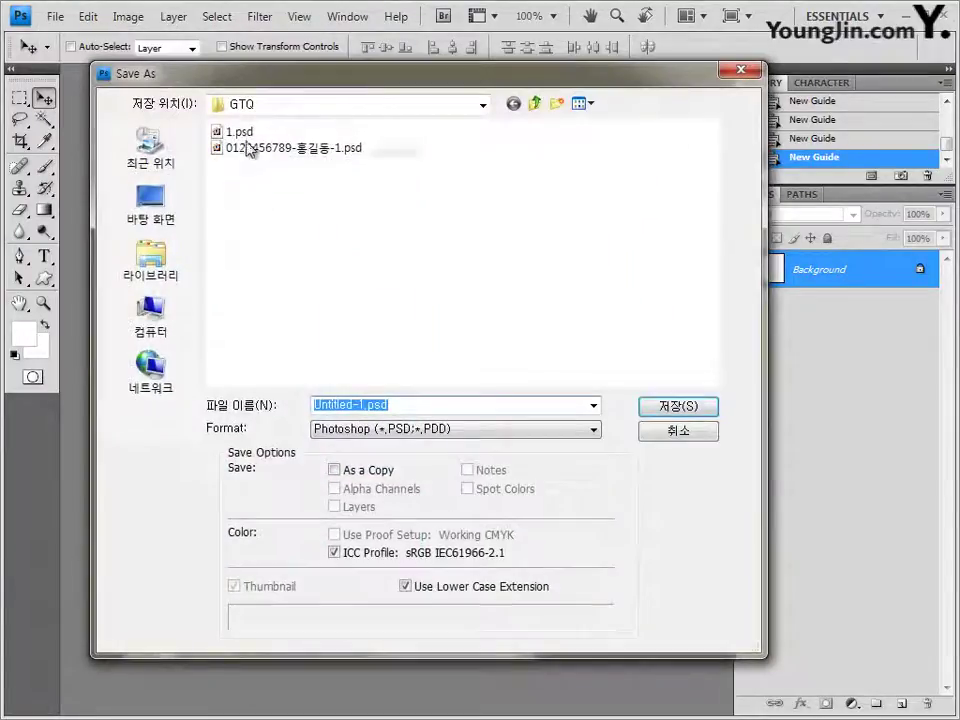
left_click(240, 132)
double_click(326, 406)
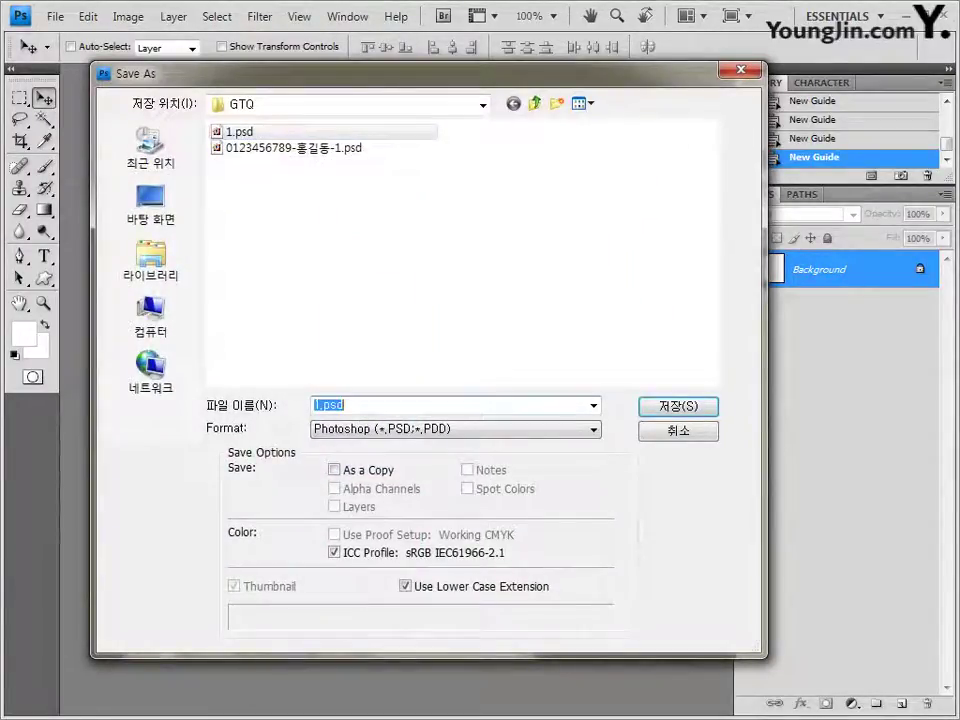
left_click(718, 408)
left_click_drag(221, 150, 291, 140)
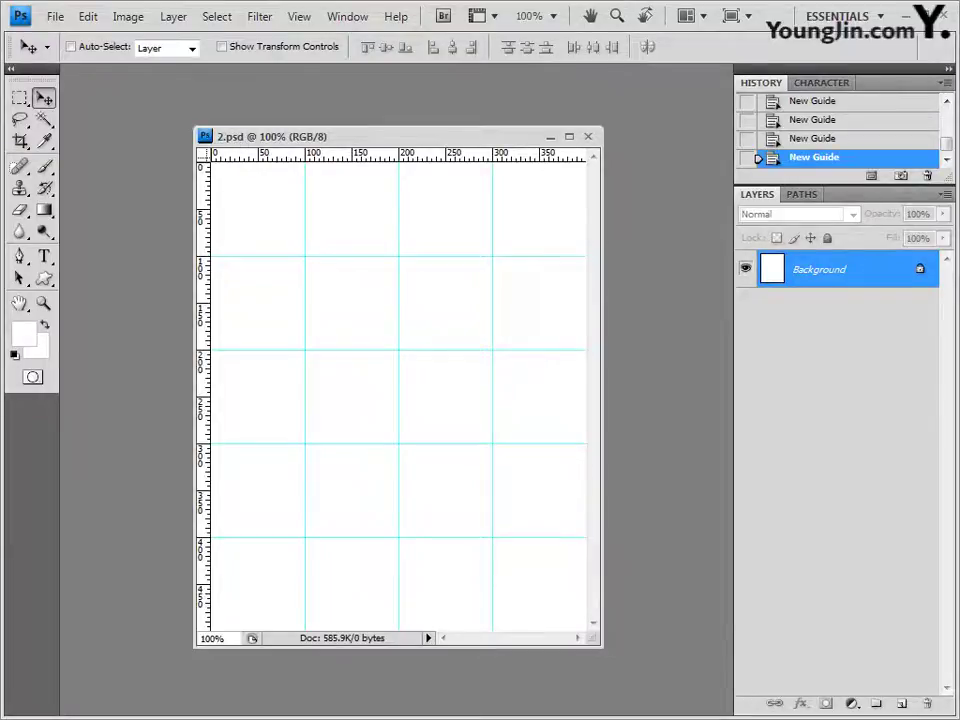
Open the sunset photo 1급-4.jpg from the 기출문제02 folder and float it in its own window
key("alt+Tab")
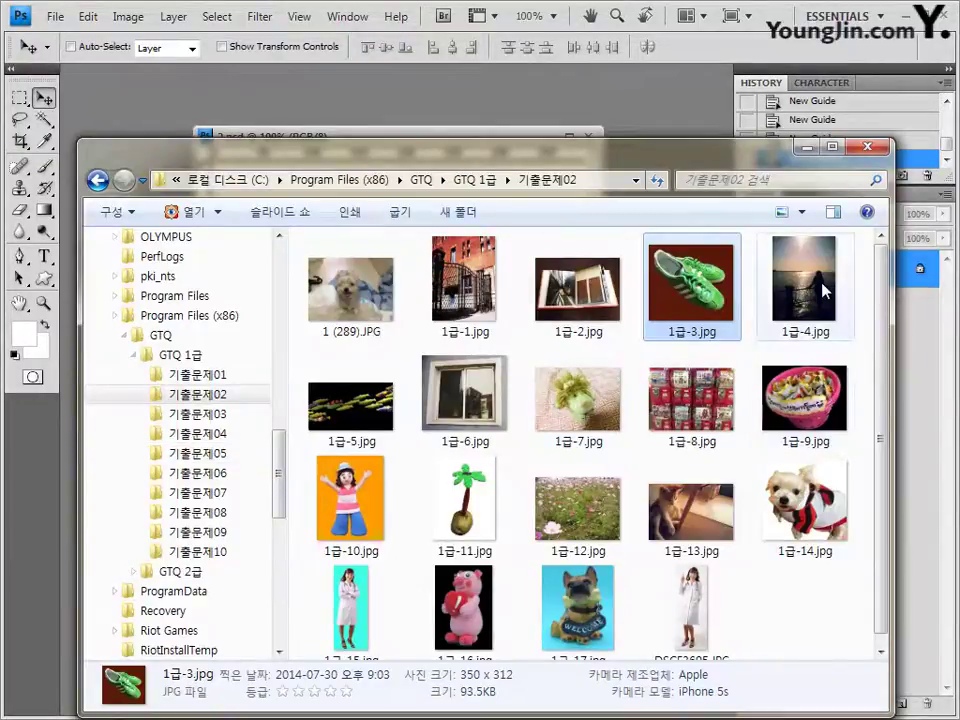
left_click_drag(826, 290, 697, 116)
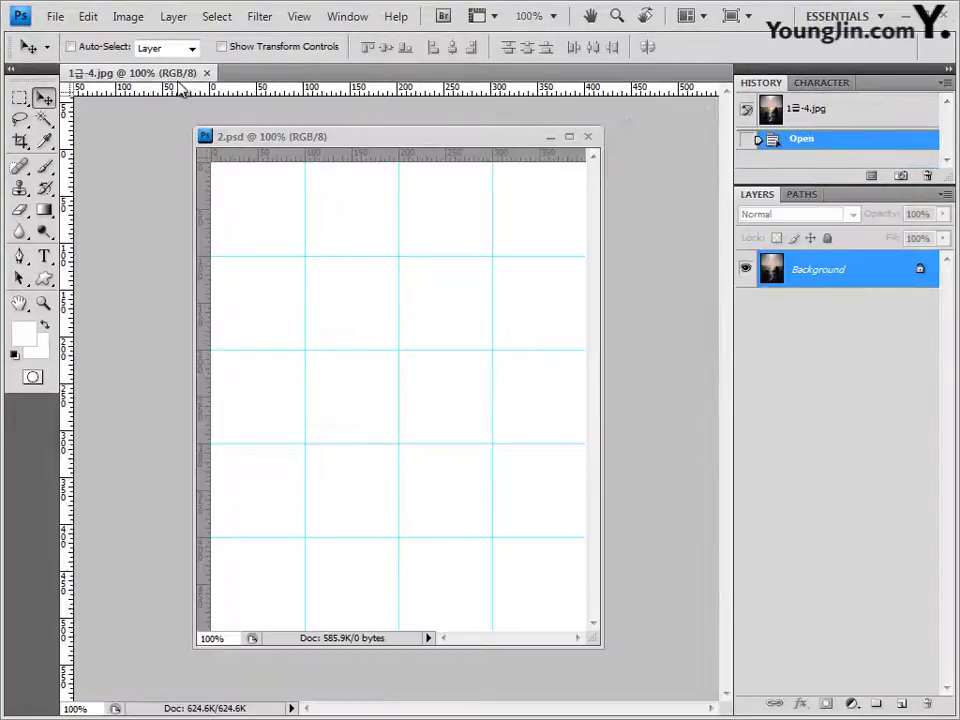
left_click_drag(174, 80, 173, 232)
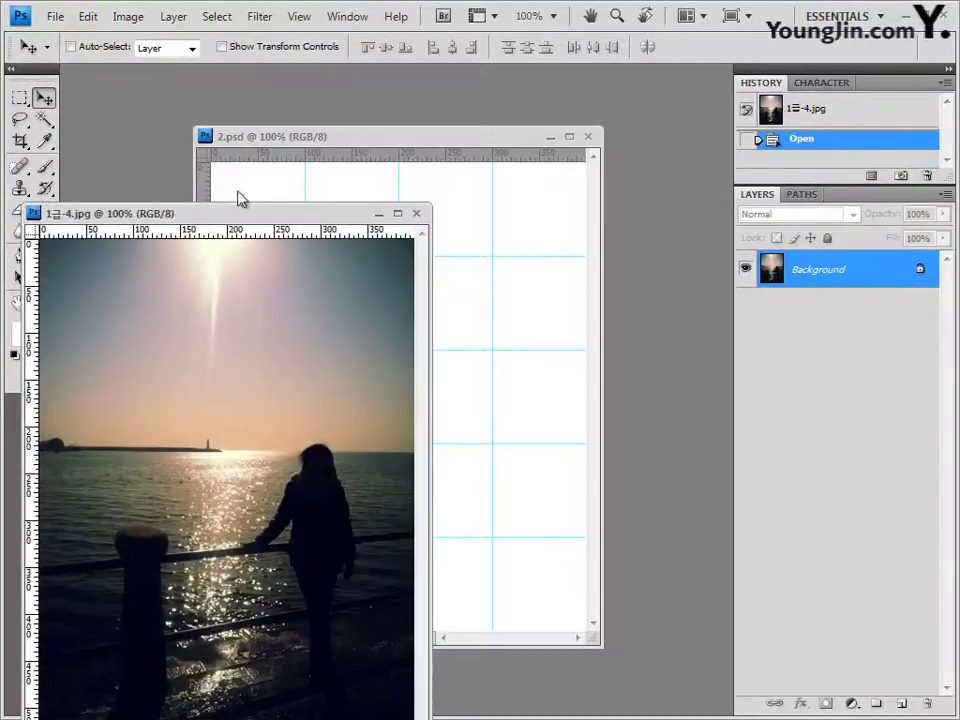
left_click_drag(240, 197, 265, 173)
Copy the entire 1급-4.jpg image, close it, and paste it into 2.psd as a new layer
key("ctrl+a")
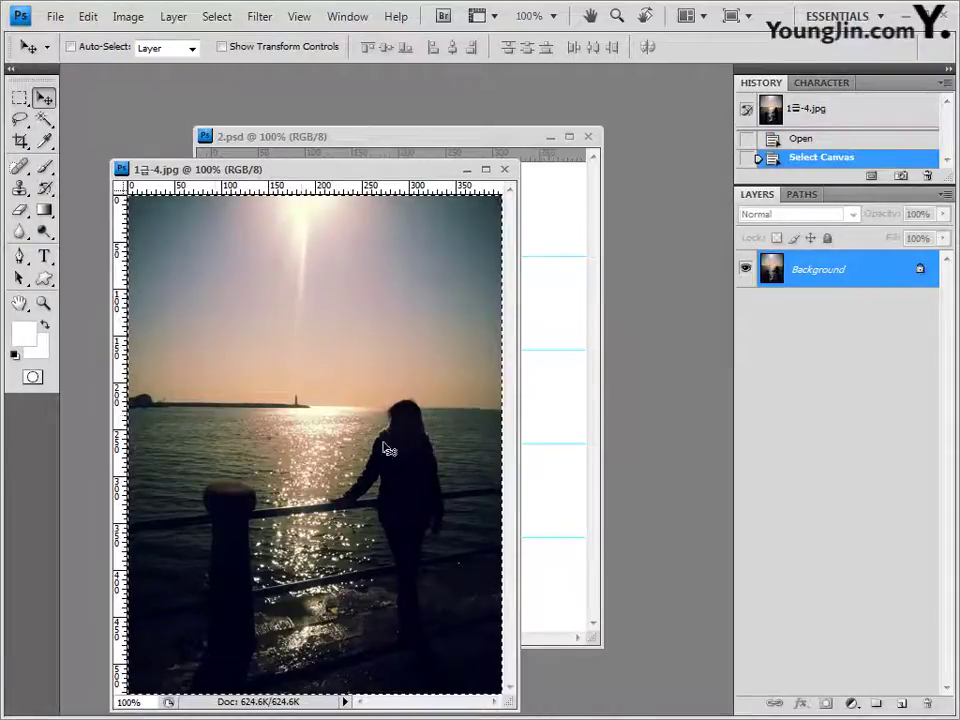
key("ctrl+c")
left_click(504, 169)
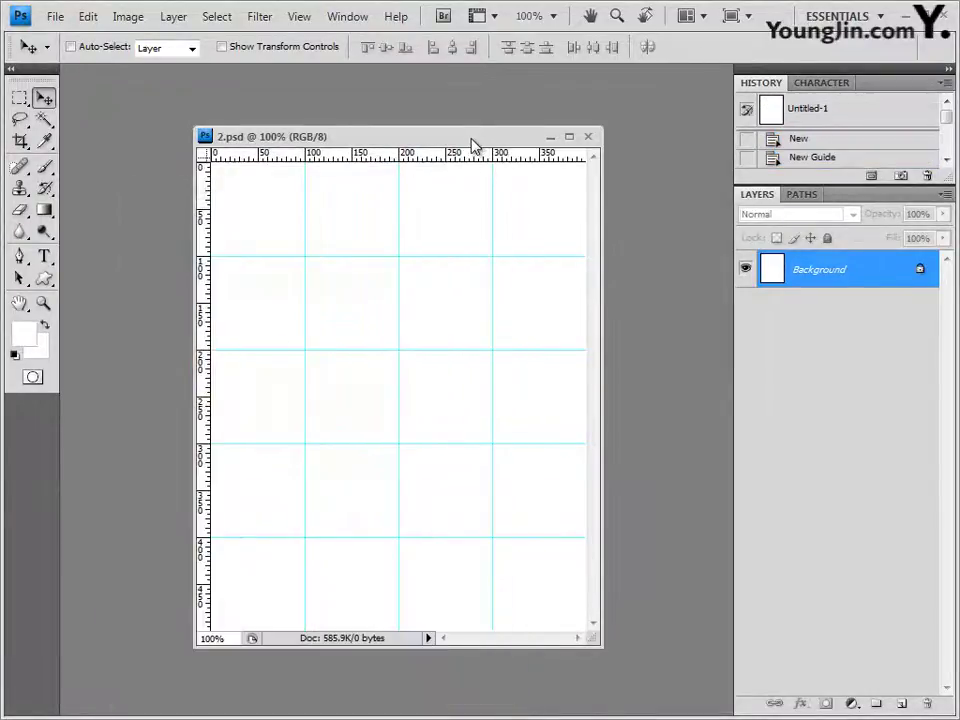
key("ctrl+v")
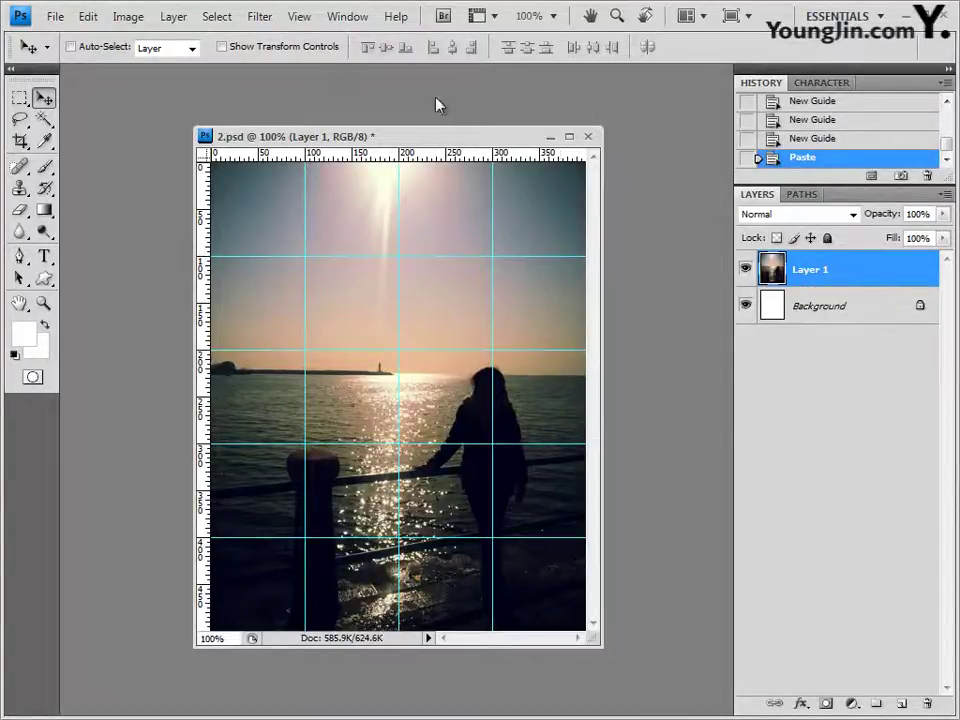
Apply the Dry Brush filter to the sunset layer with Brush Size 2, Brush Detail 8 and Texture 1
left_click(257, 20)
mouse_move(305, 163)
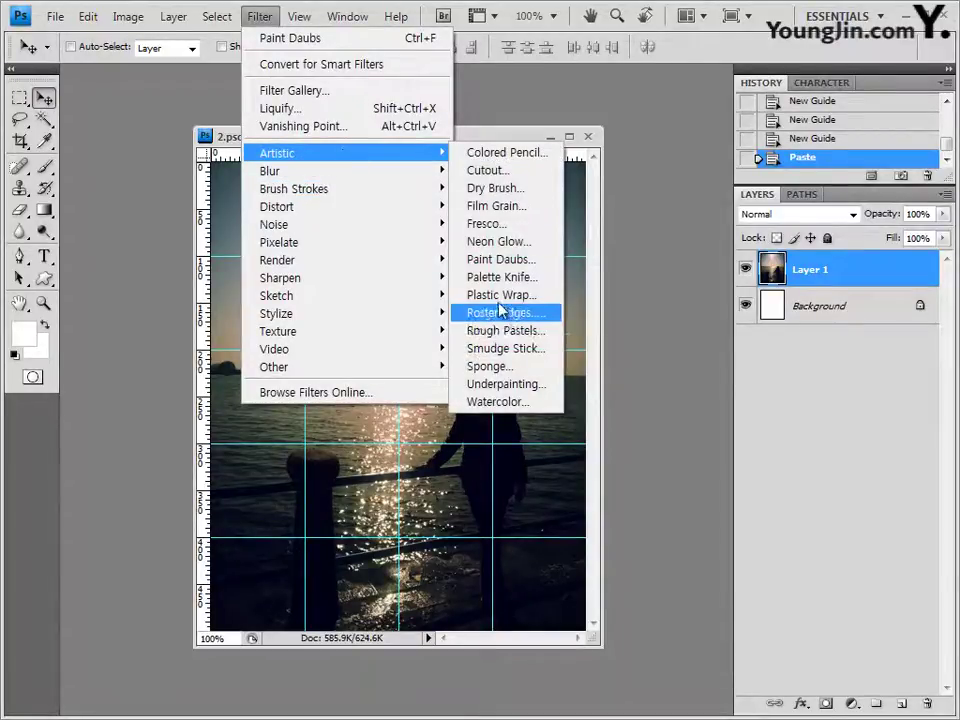
left_click(500, 189)
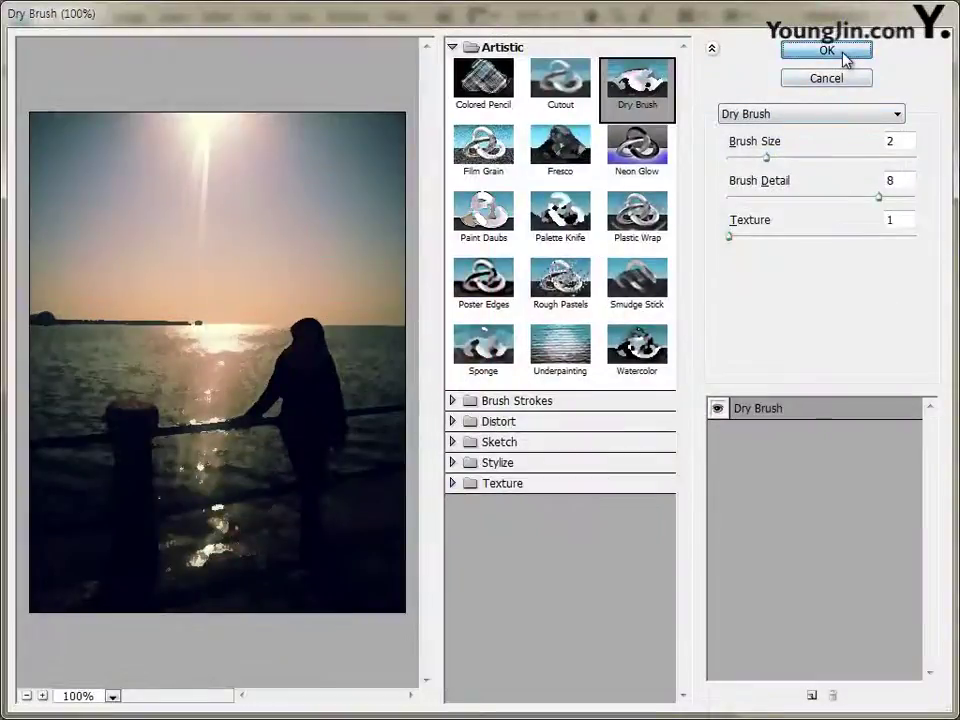
left_click(838, 57)
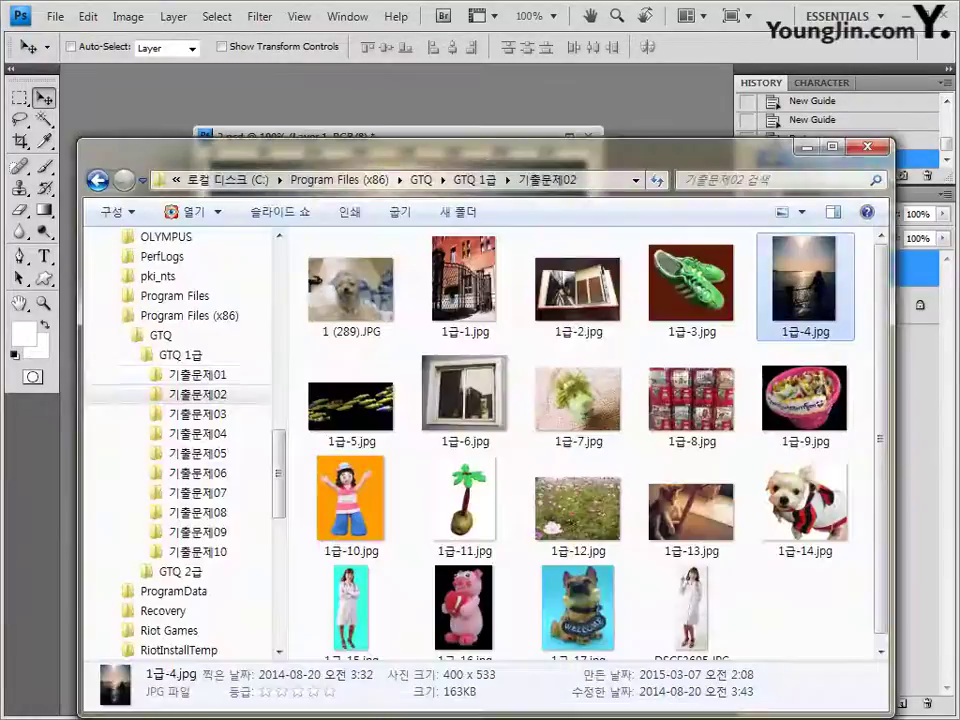
Open 1급-5.jpg and select its fish by selecting the black background with the Magic Wand at tolerance 32 and inverting
left_click_drag(377, 439, 360, 122)
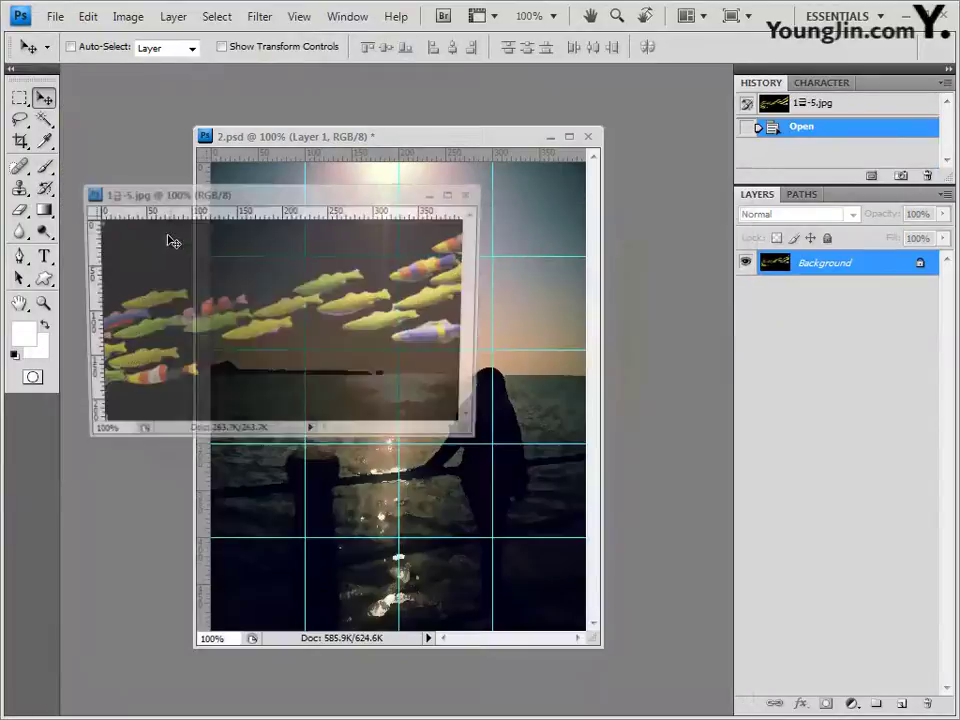
left_click_drag(217, 192, 229, 213)
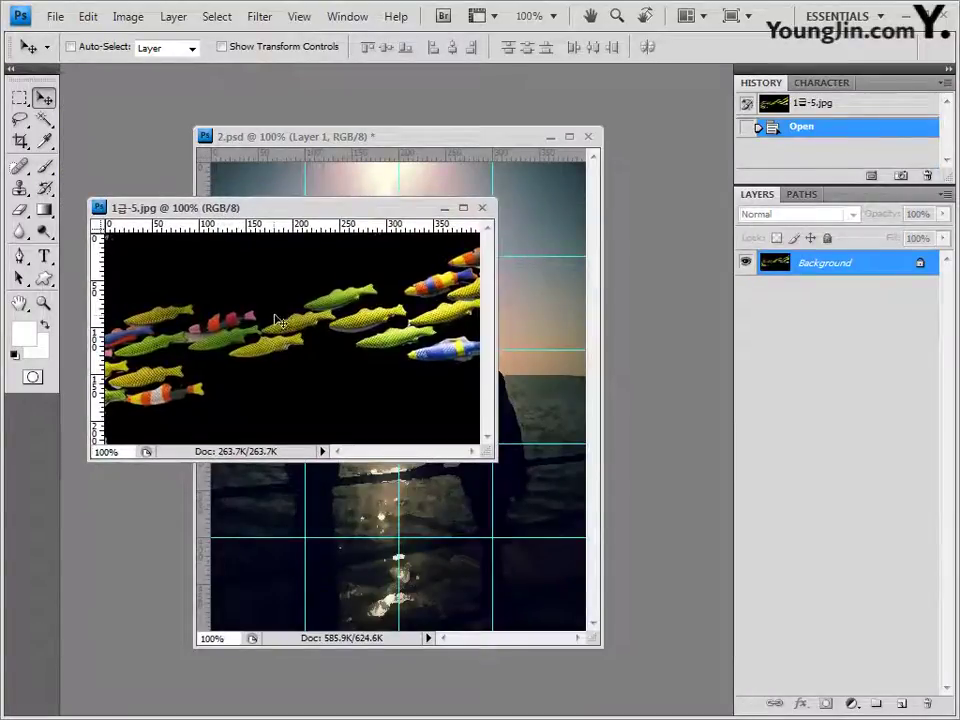
left_click_drag(45, 121, 98, 141)
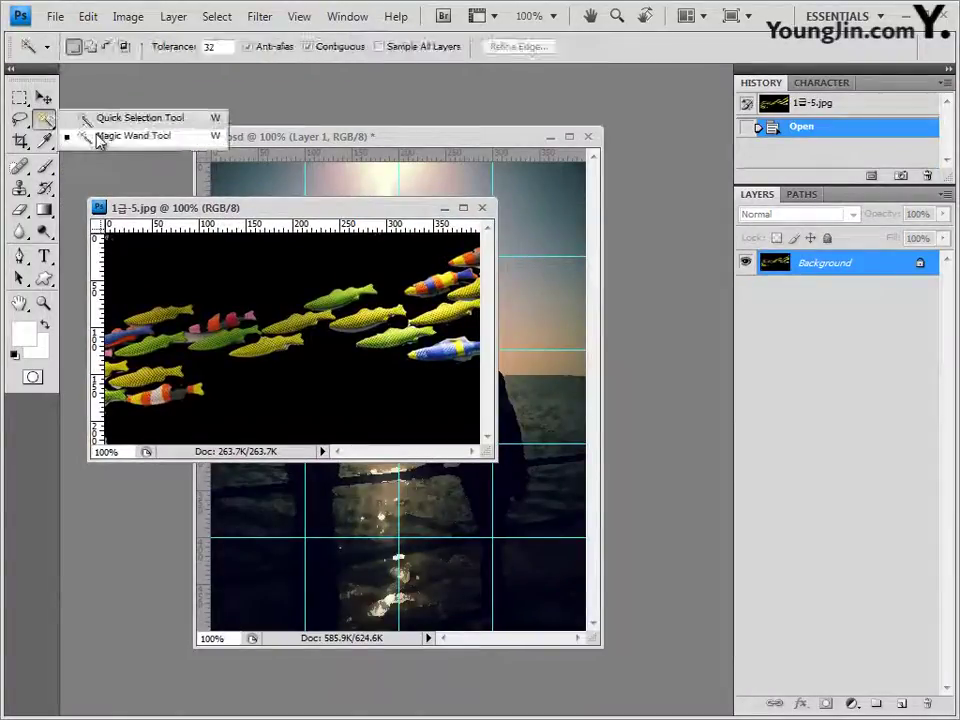
left_click(98, 141)
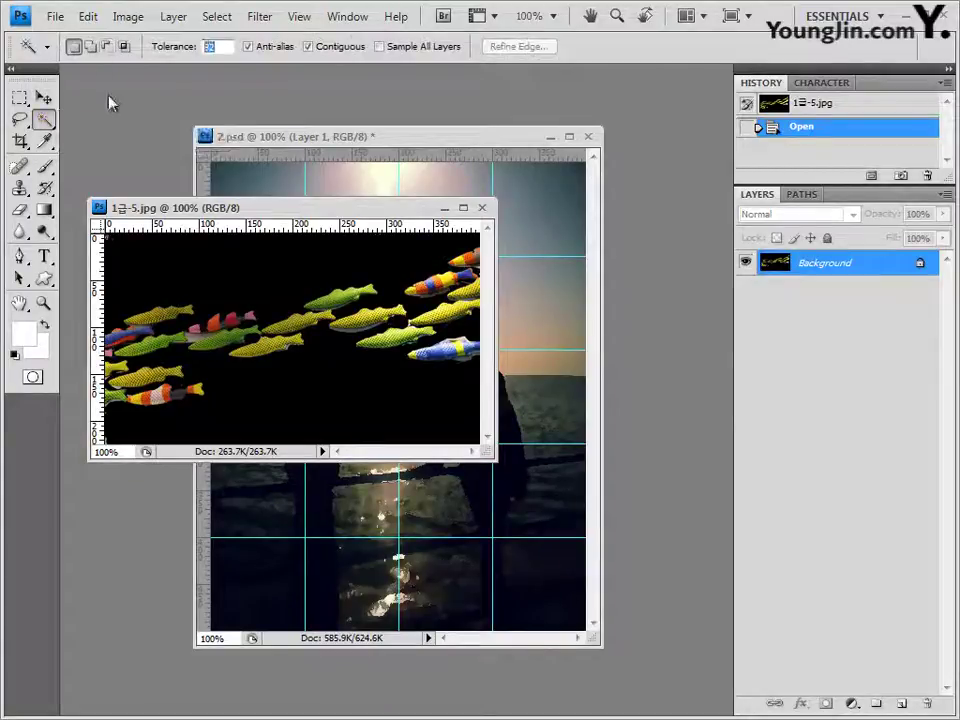
left_click(265, 283)
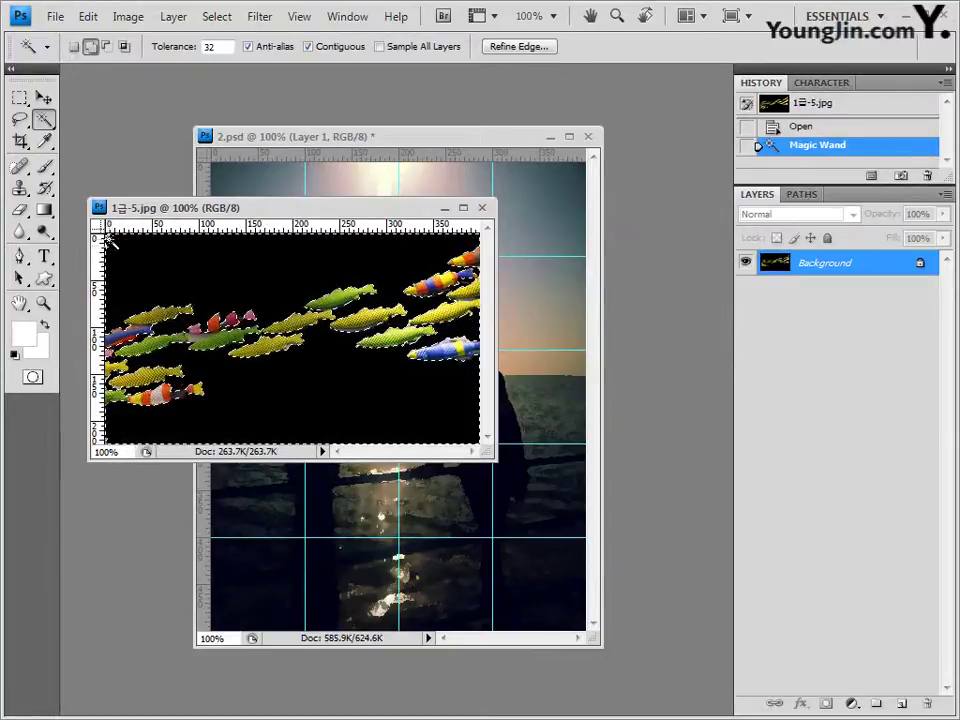
left_click(112, 247, "shift")
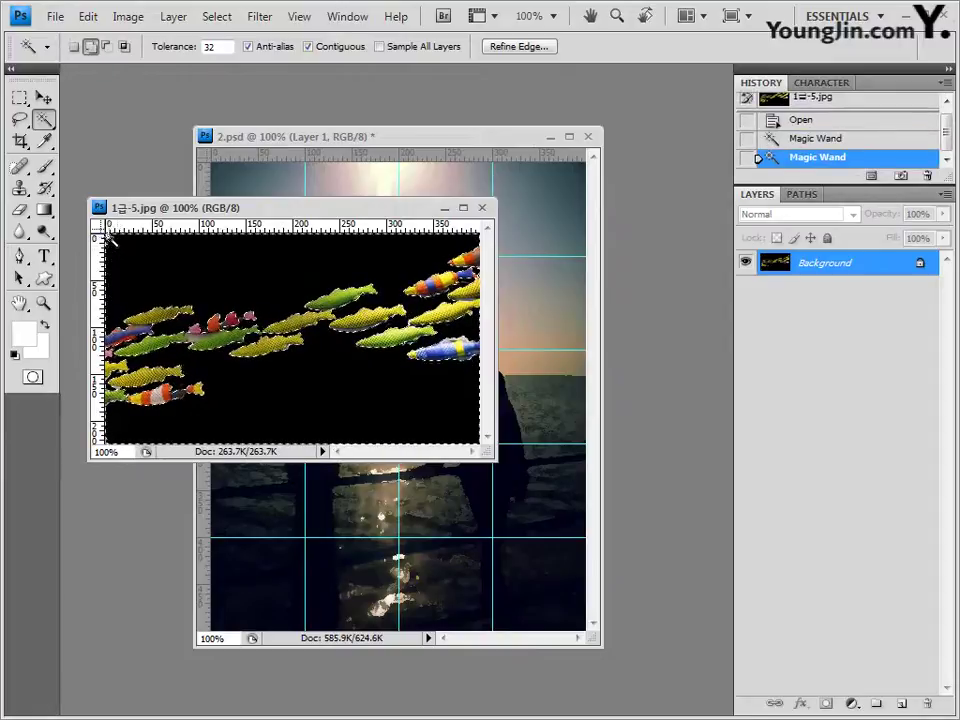
left_click(114, 244, "shift")
left_click(113, 243, "shift")
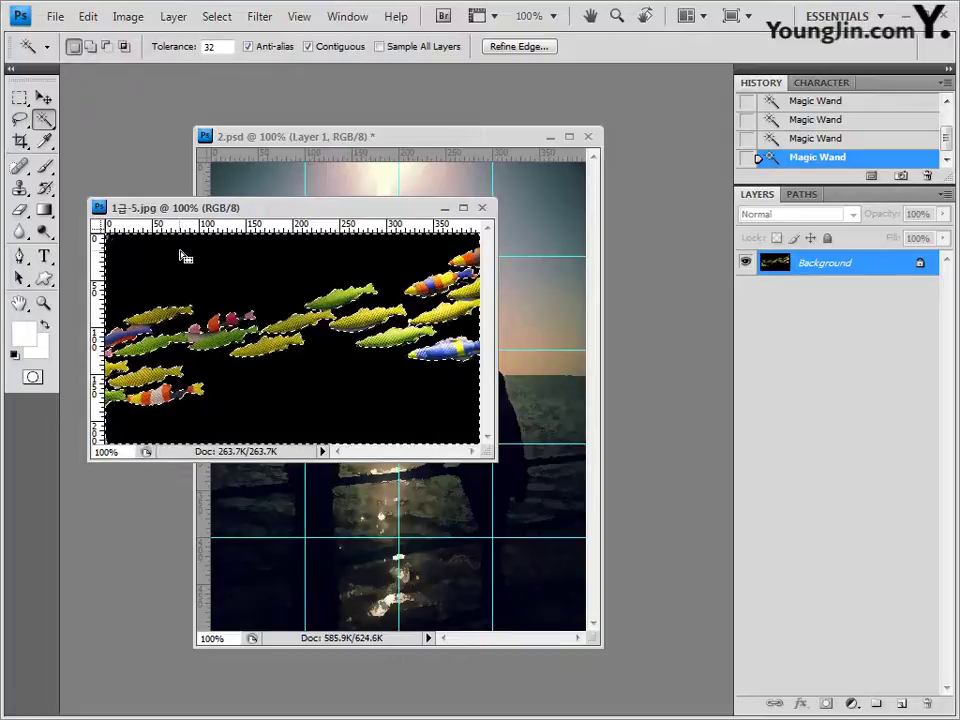
left_click(219, 17)
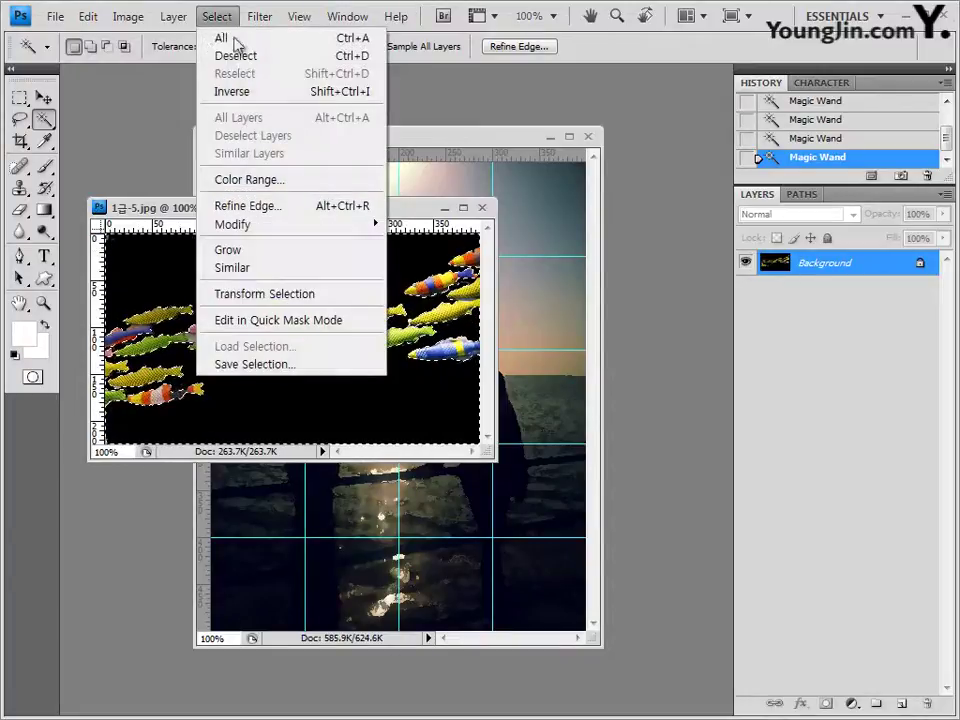
left_click(240, 93)
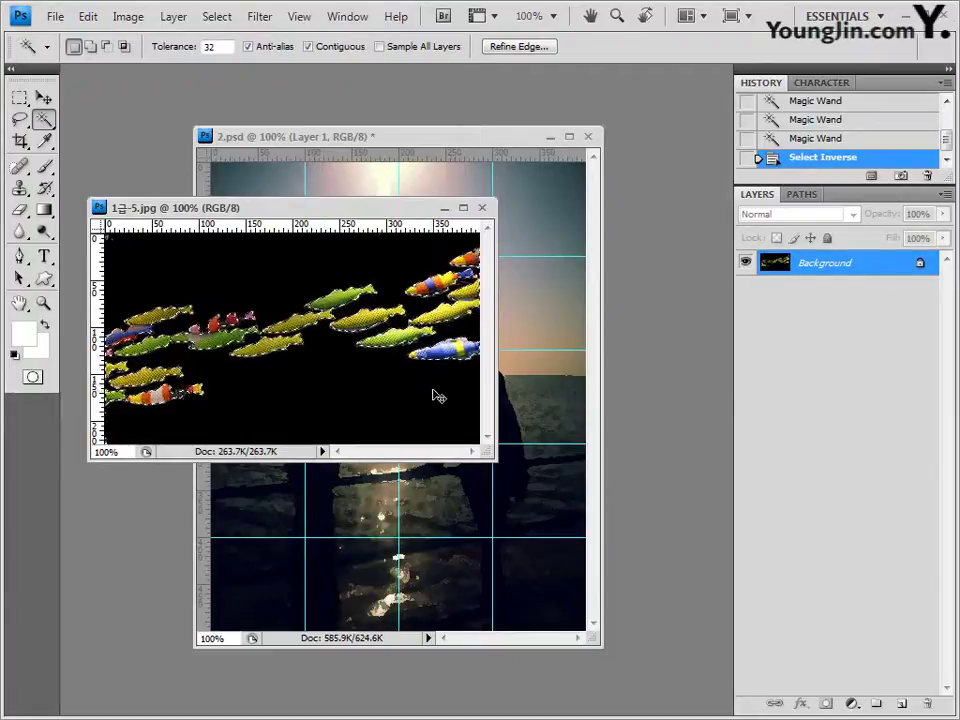
Close 1급-5.jpg, paste the copied fish into 2.psd, and move them up into the sky around the 100-pixel horizontal guide
left_click(484, 208)
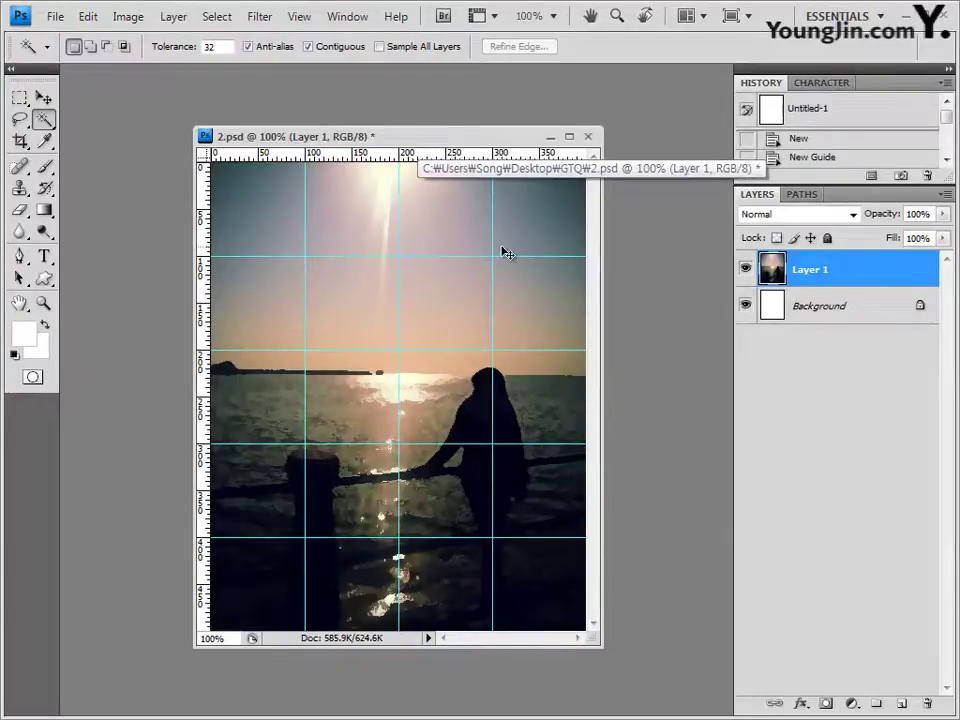
key("ctrl+v")
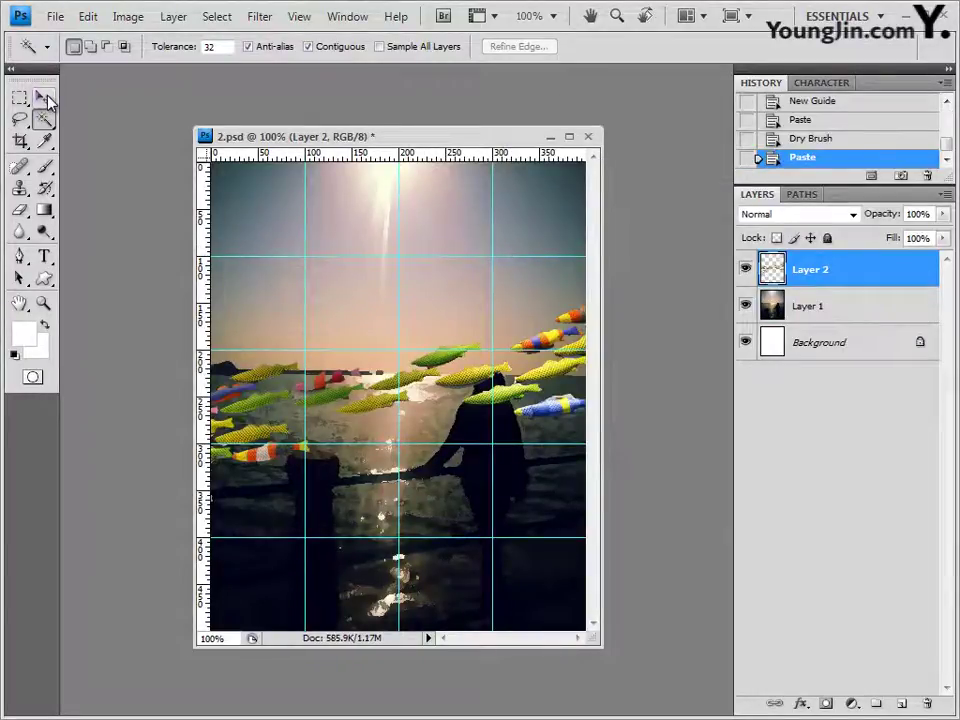
left_click(45, 96)
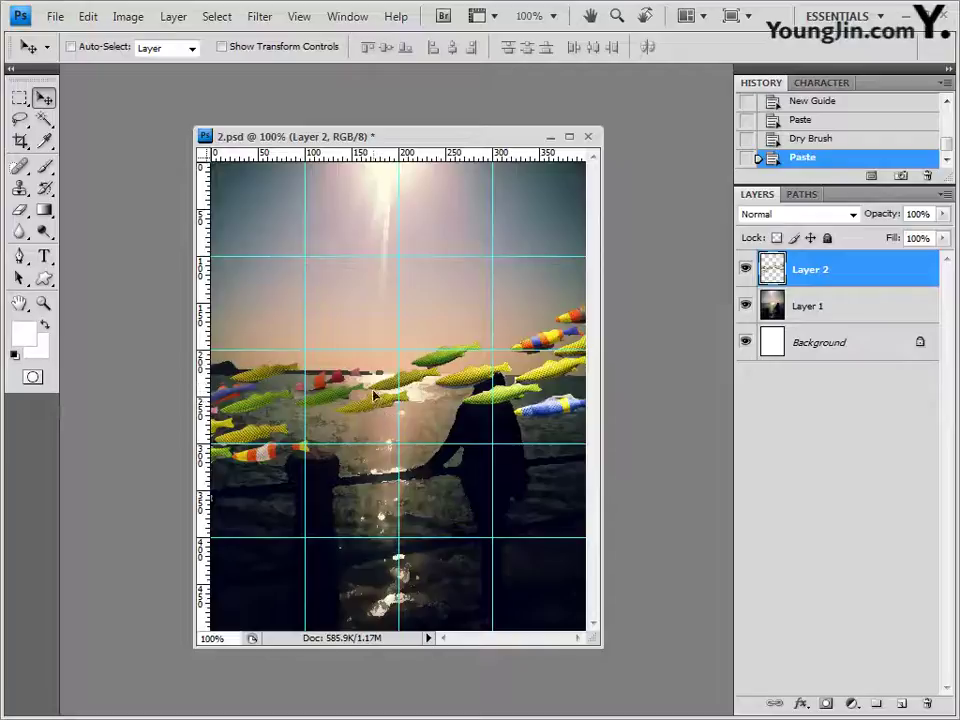
left_click_drag(374, 396, 372, 270)
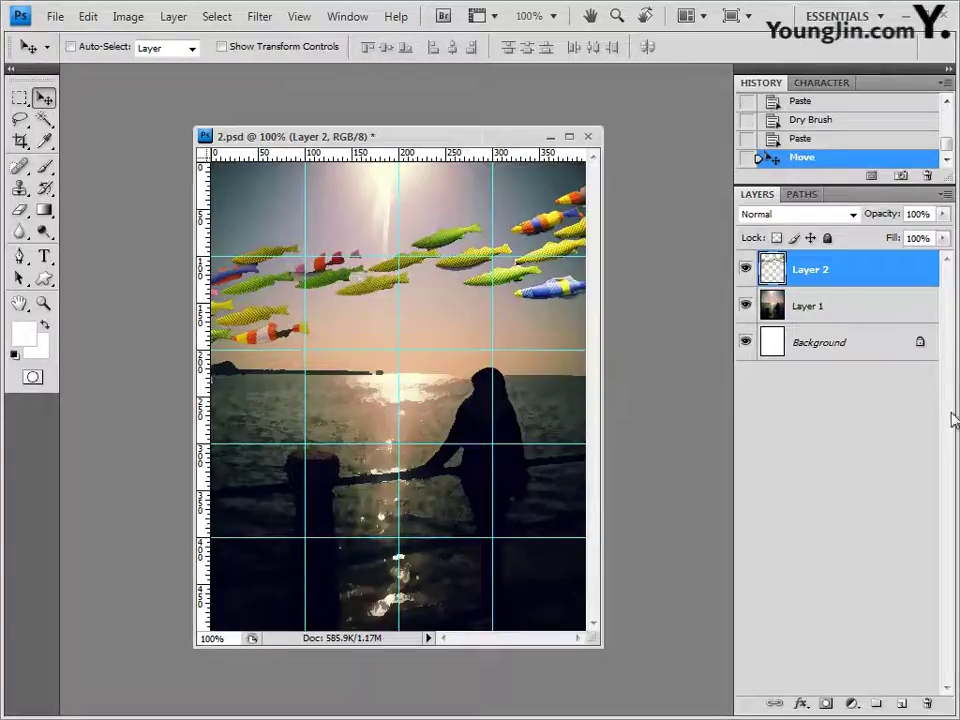
Add an Outer Glow to the fish layer with Screen blend mode, 75% opacity and 5 px size
left_click(801, 705)
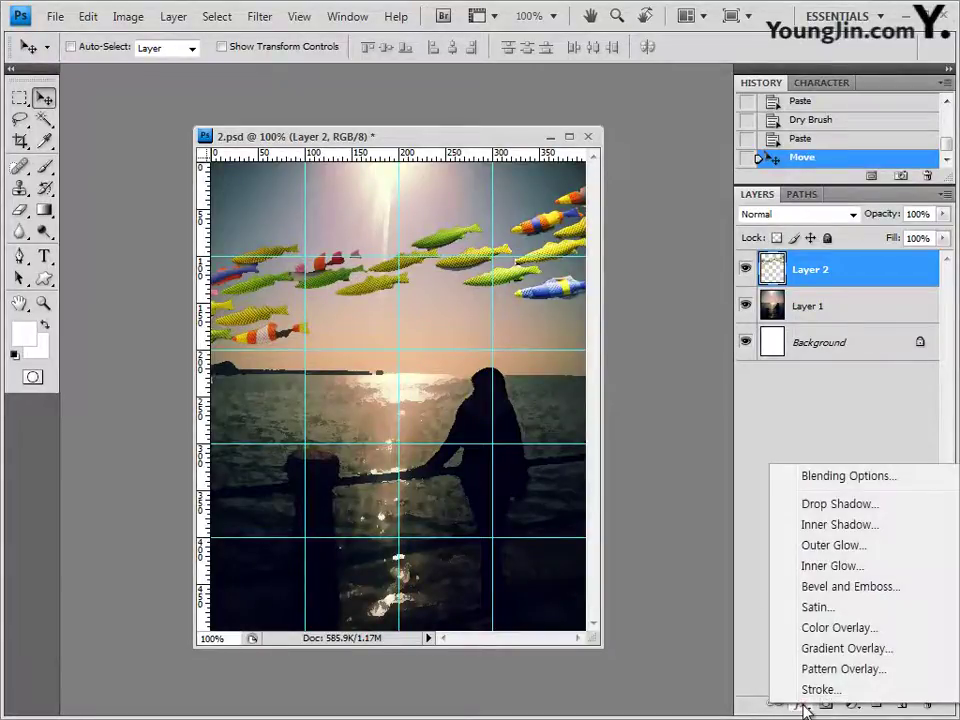
left_click(831, 545)
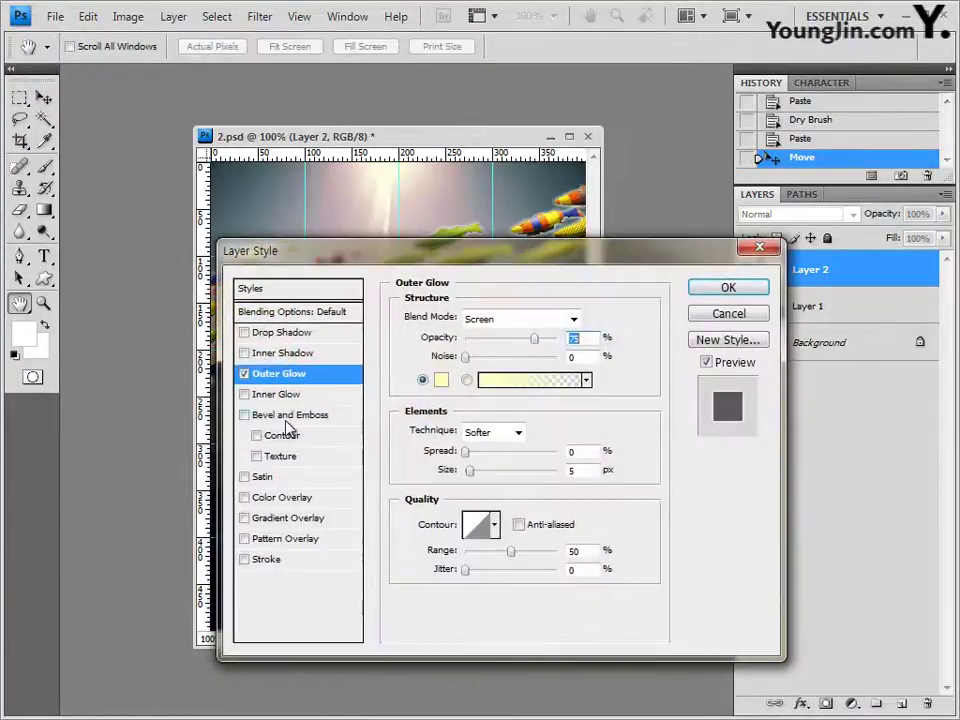
left_click(741, 290)
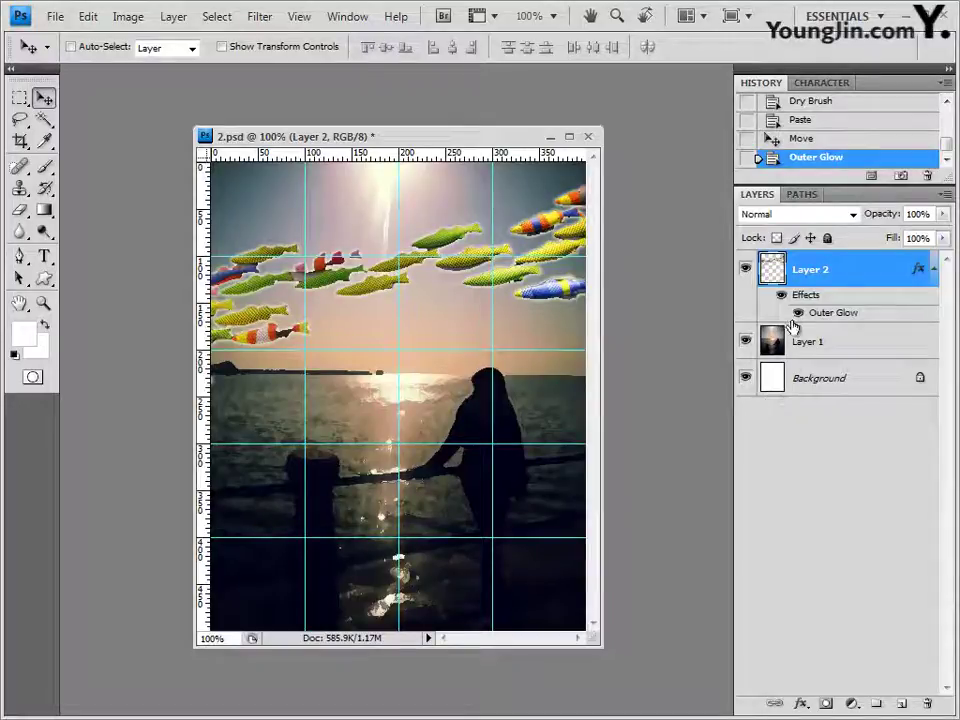
Add a Hue/Saturation adjustment layer with Colorize on, Hue 277 and Saturation 50, and dismiss the adjustment settings
left_click(852, 704)
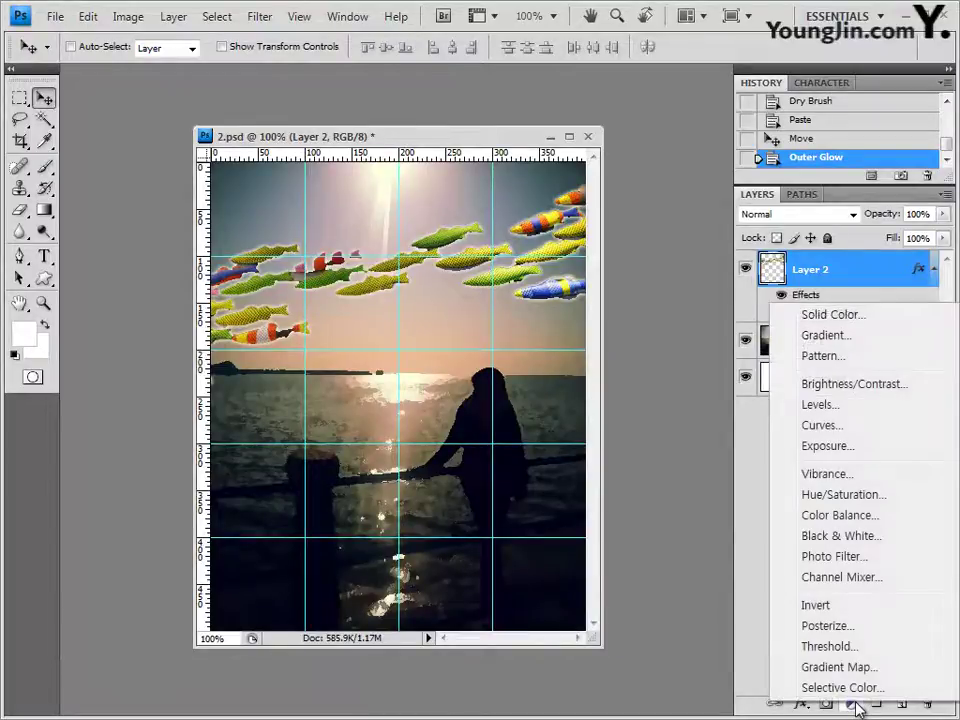
left_click(880, 500)
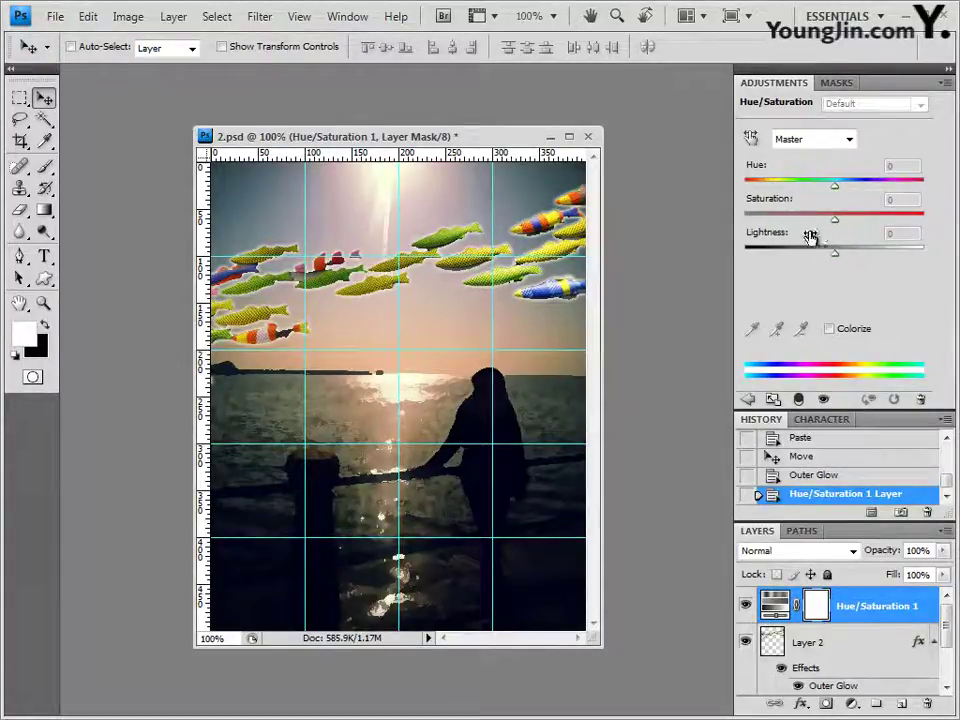
left_click(830, 329)
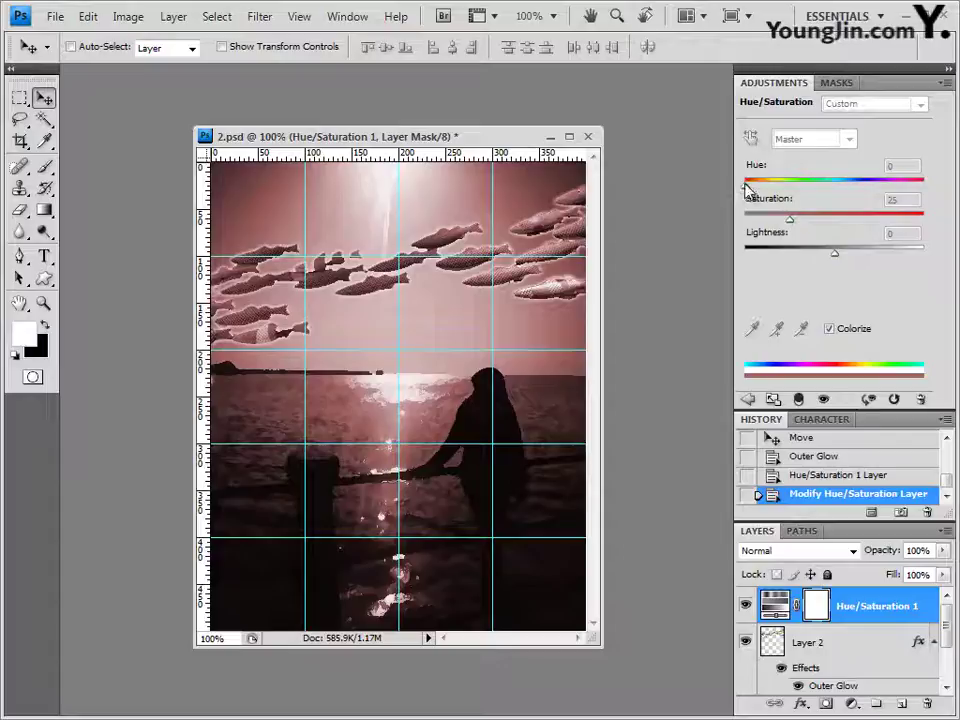
left_click_drag(747, 188, 879, 172)
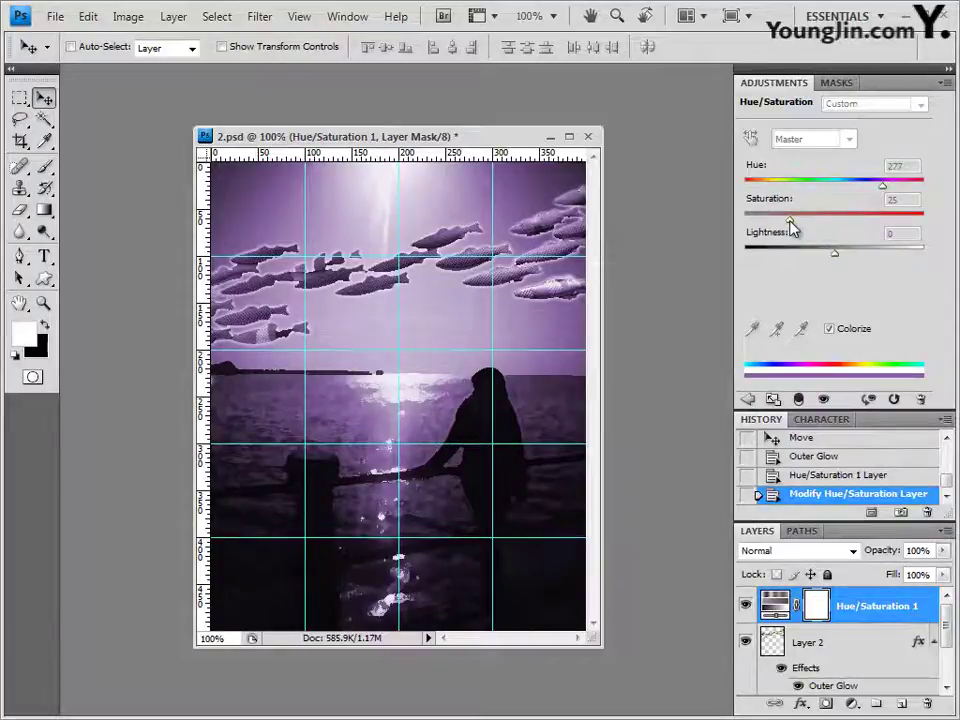
left_click_drag(790, 224, 840, 223)
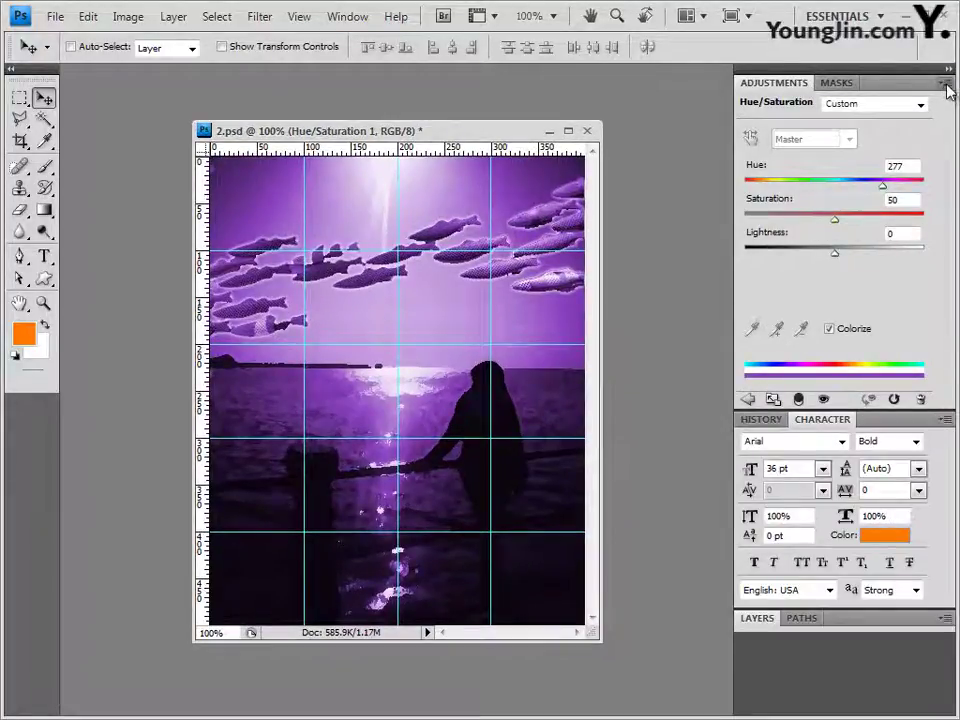
left_click(945, 84)
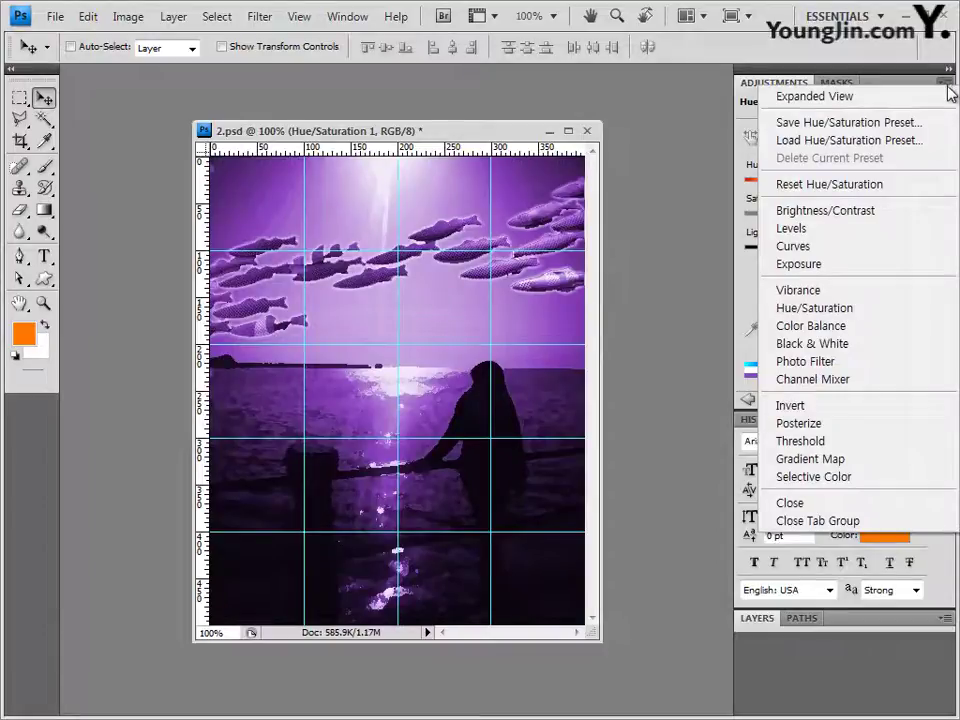
left_click(912, 533)
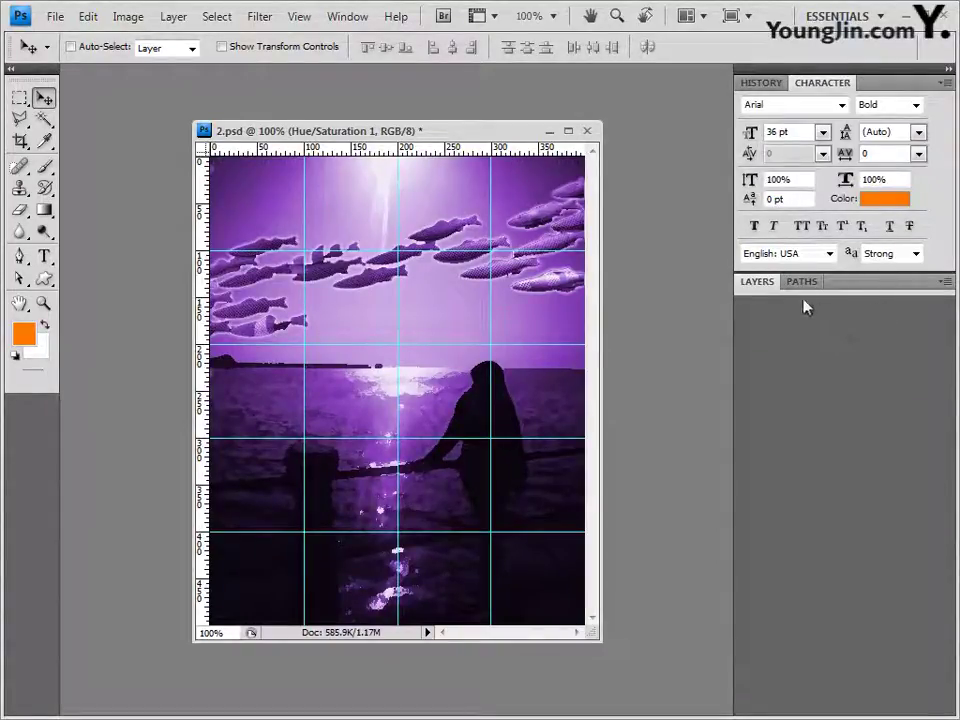
Clip the Hue/Saturation adjustment layer to the fish layer, Layer 2, so that only the fish are recoloured
double_click(879, 287)
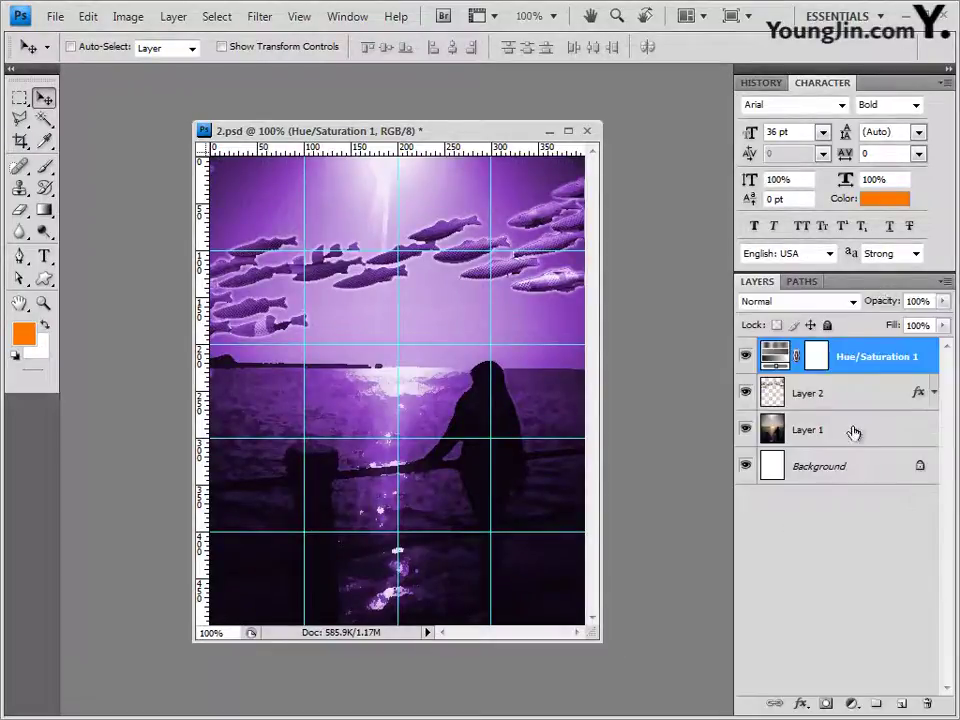
left_click_drag(866, 378, 874, 372)
left_click(874, 372, "alt")
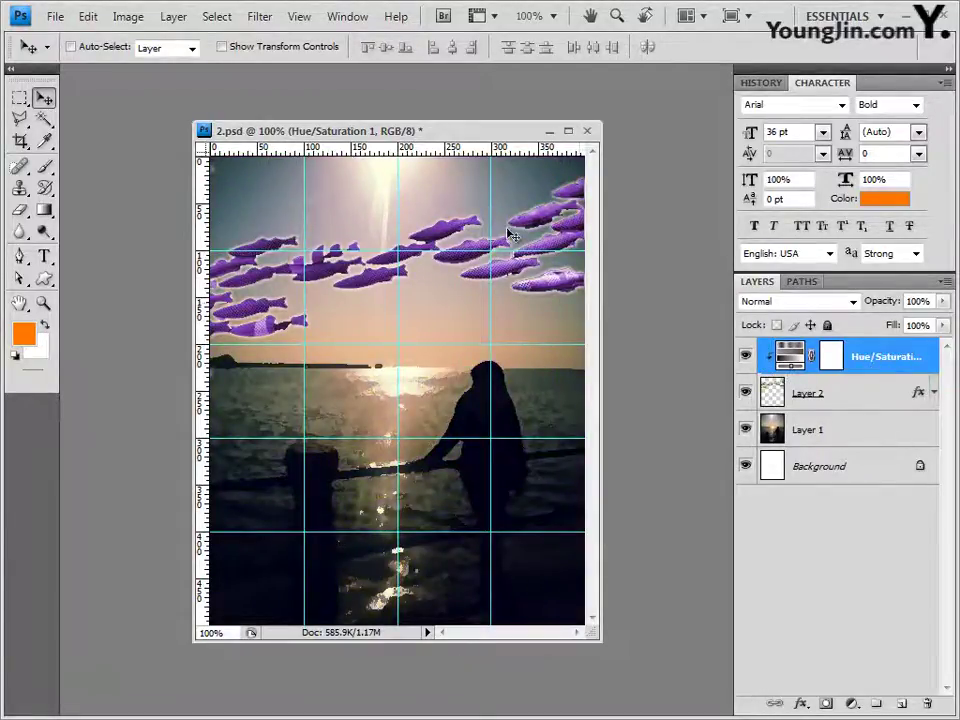
Set the fish layer's blend mode to Color Burn and its opacity to 70%
left_click(895, 393)
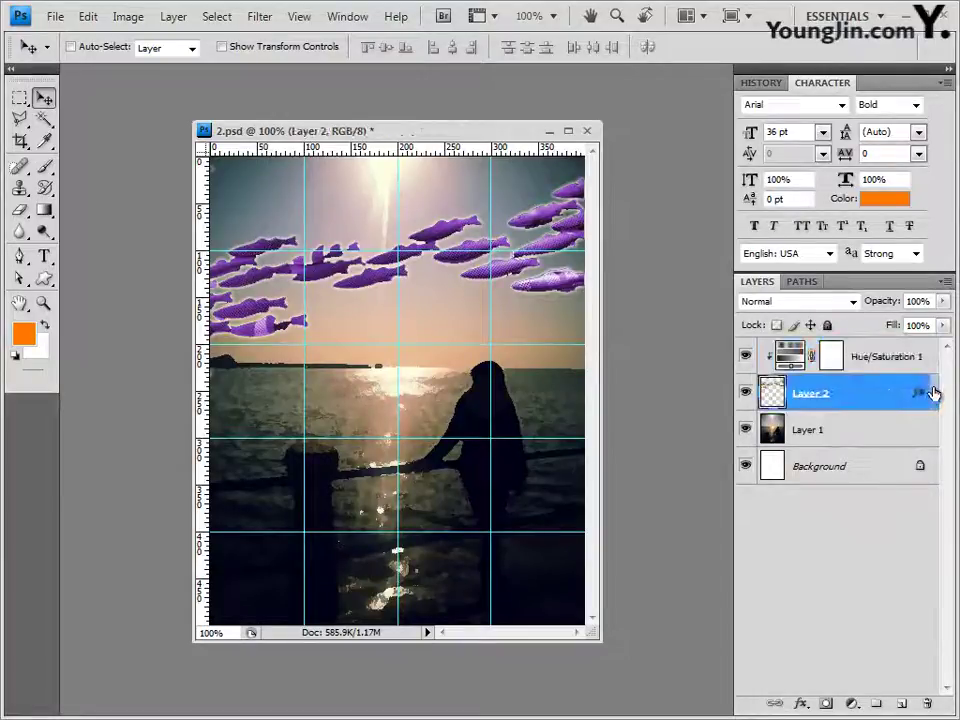
left_click(934, 393)
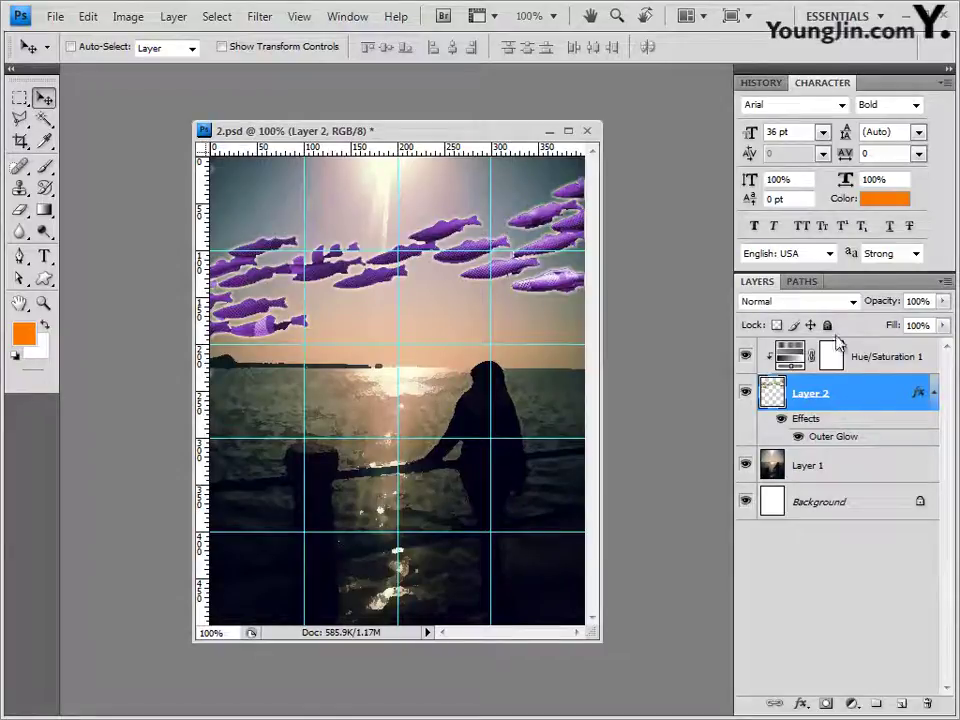
left_click(852, 303)
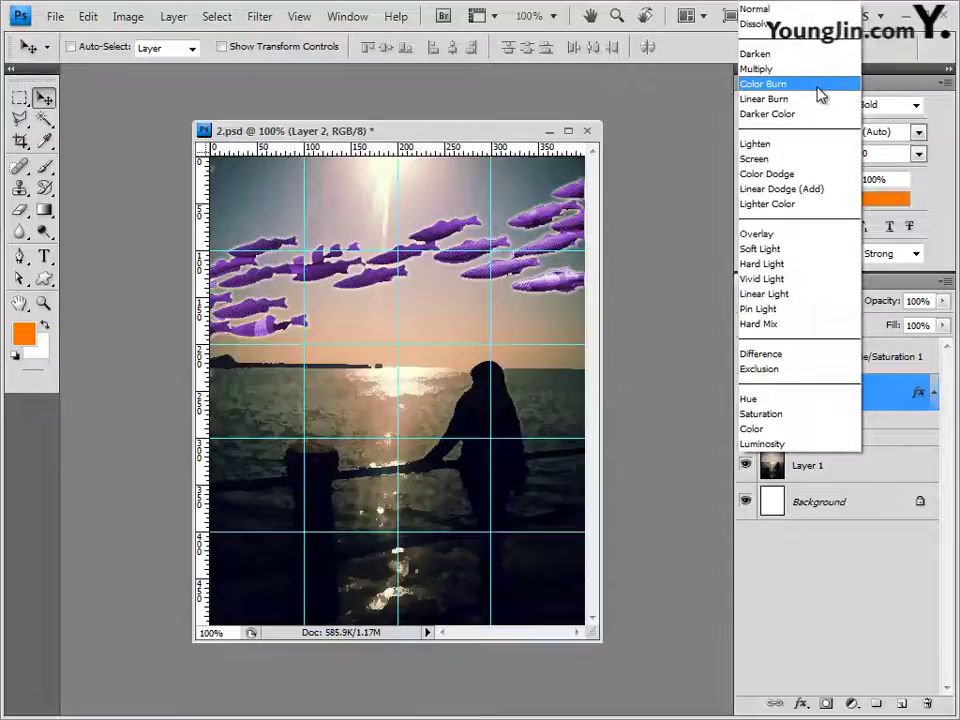
left_click(818, 88)
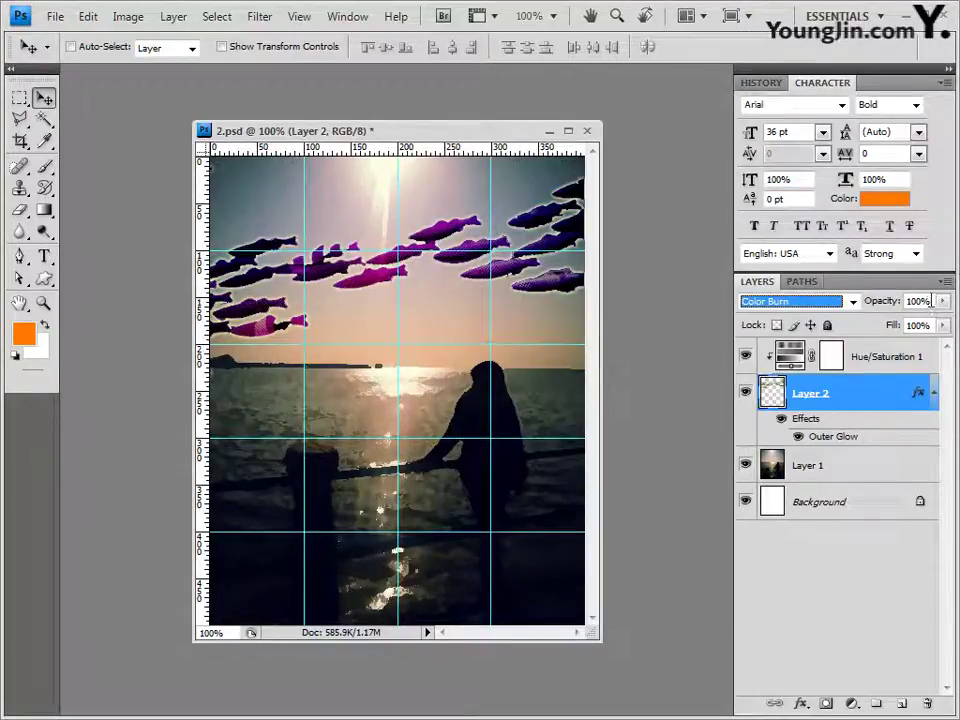
key("Tab")
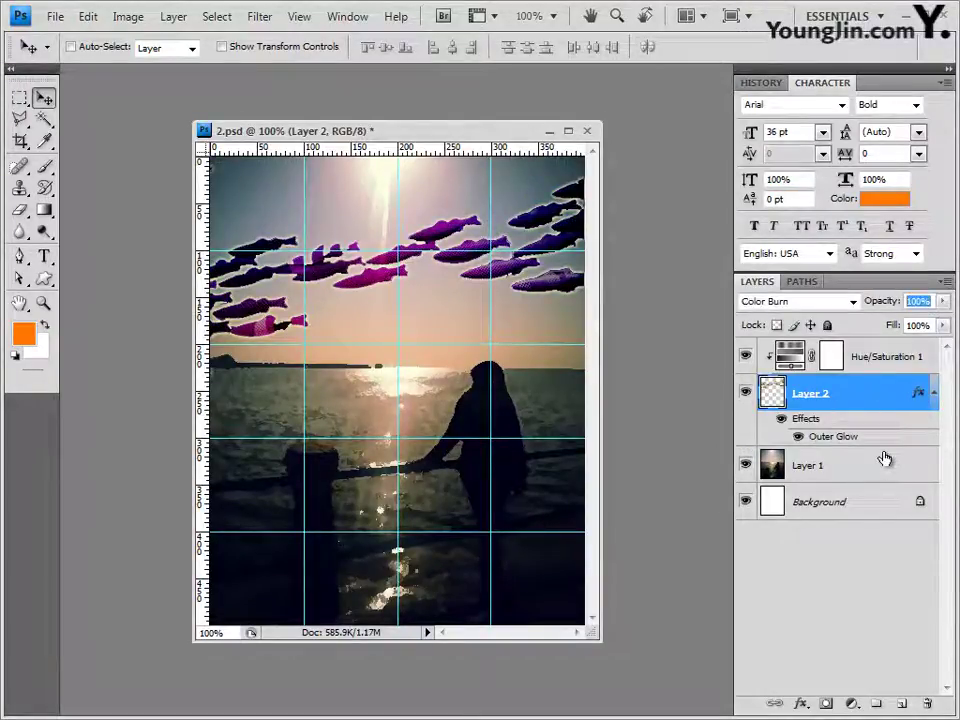
type("70")
key("Return")
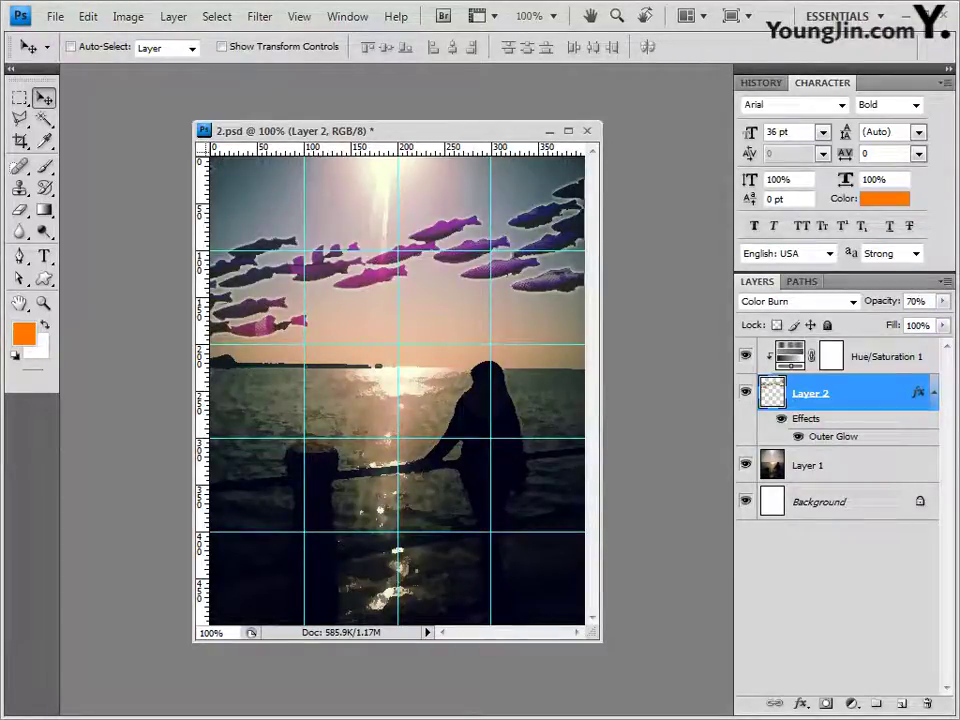
Open 1급-6.jpg in its own window and select the whole window frame along its outer edge with the Polygonal Lasso
key("alt+Tab")
left_click_drag(484, 467, 146, 150)
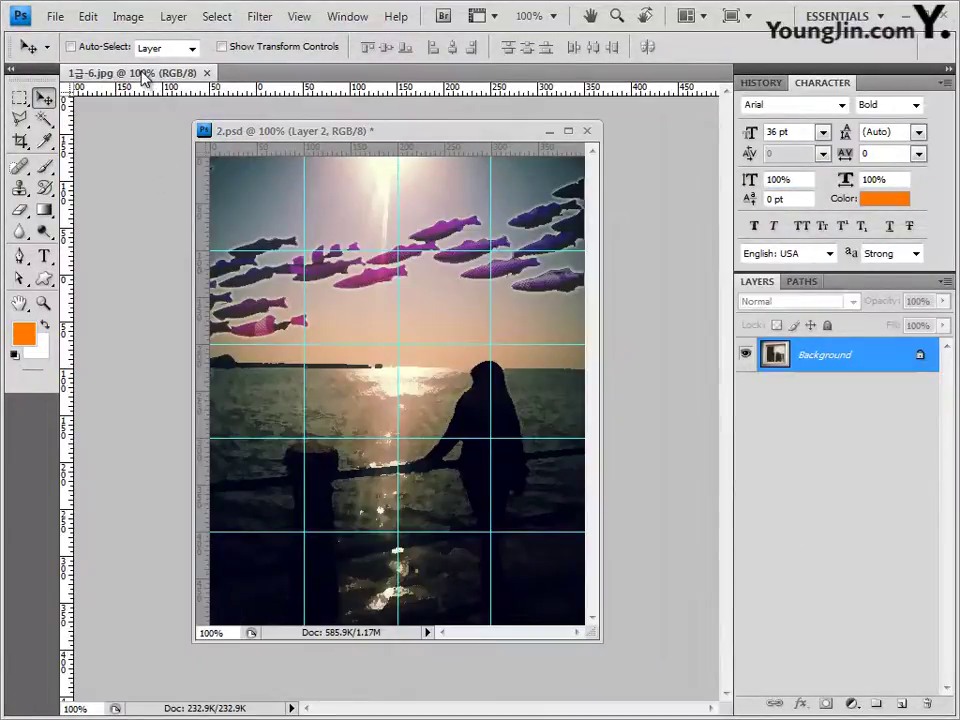
left_click_drag(145, 80, 133, 175)
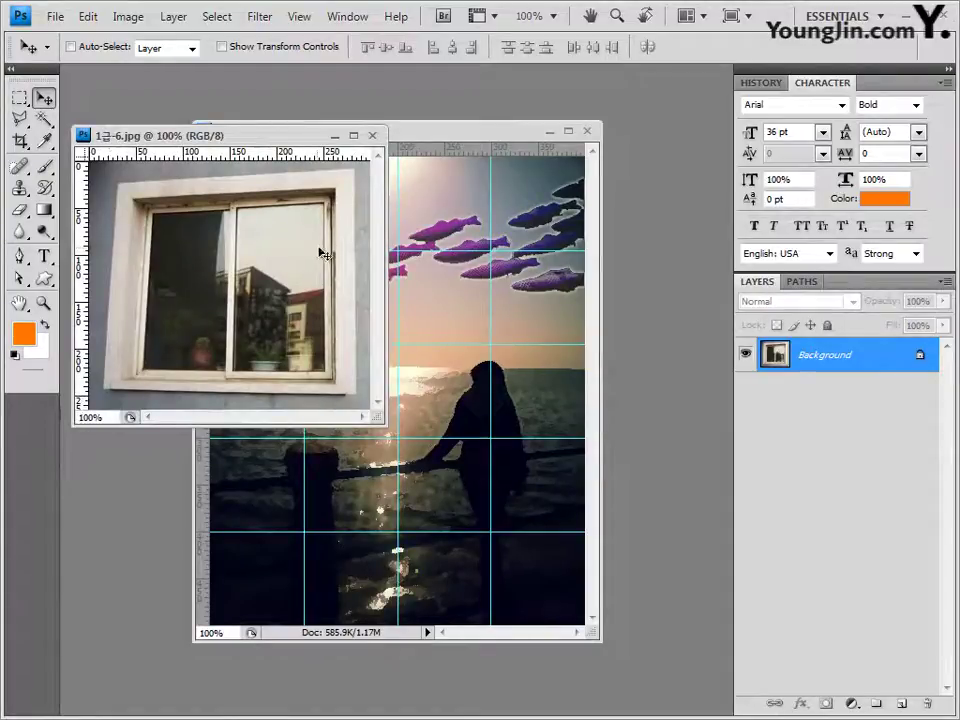
left_click(43, 120)
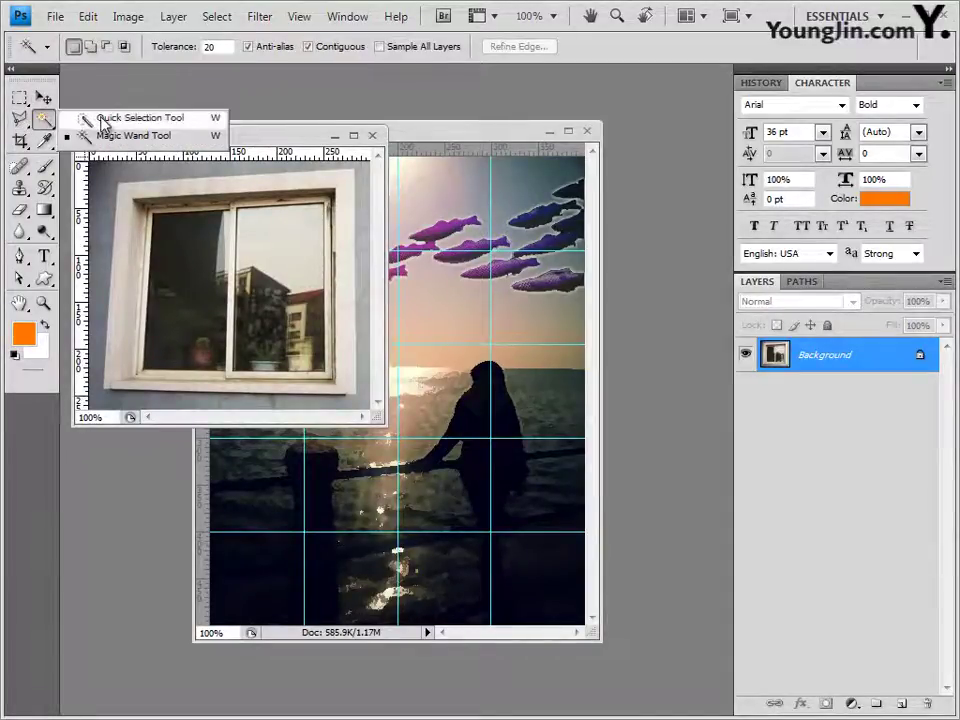
left_click(20, 120)
left_click(21, 122)
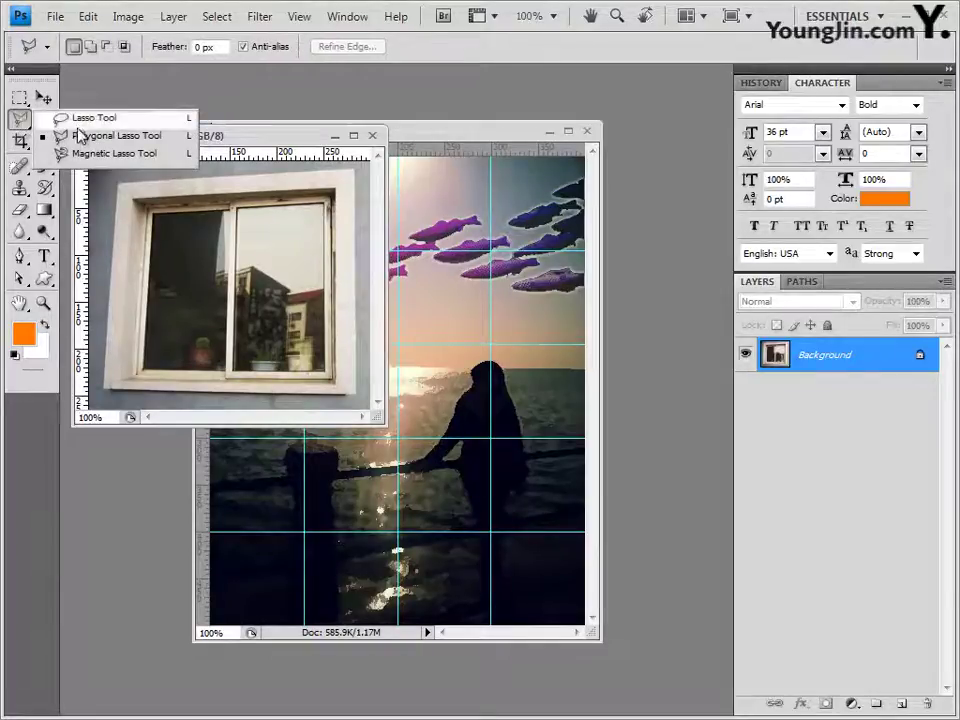
left_click(17, 124)
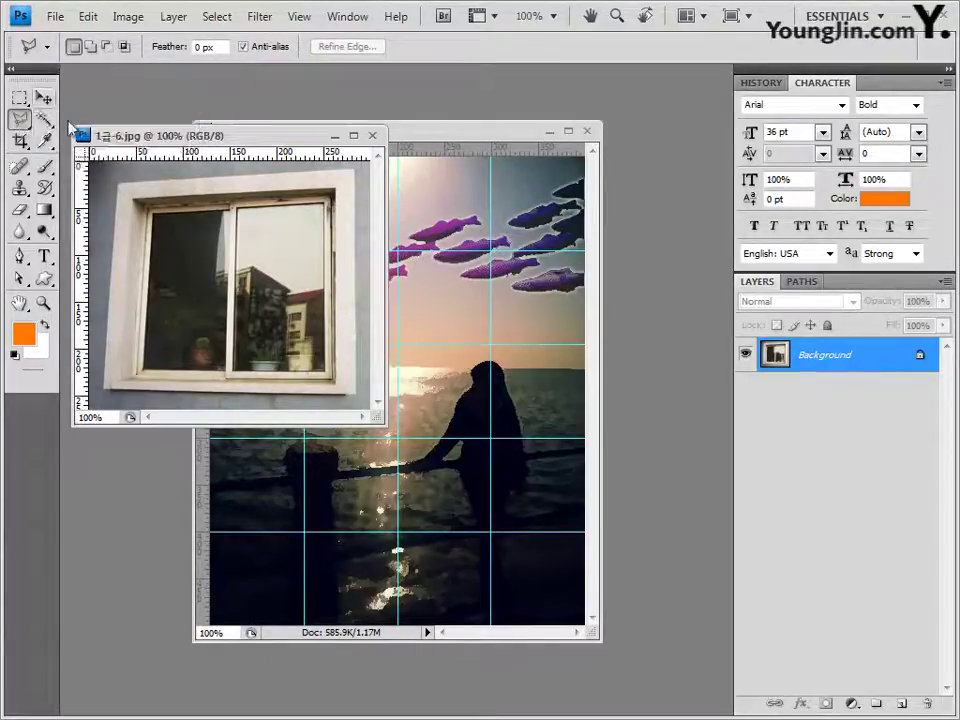
mouse_move(120, 138)
left_mouse_down()
mouse_move(102, 385)
mouse_move(358, 386)
mouse_move(350, 172)
mouse_move(118, 176)
left_mouse_up()
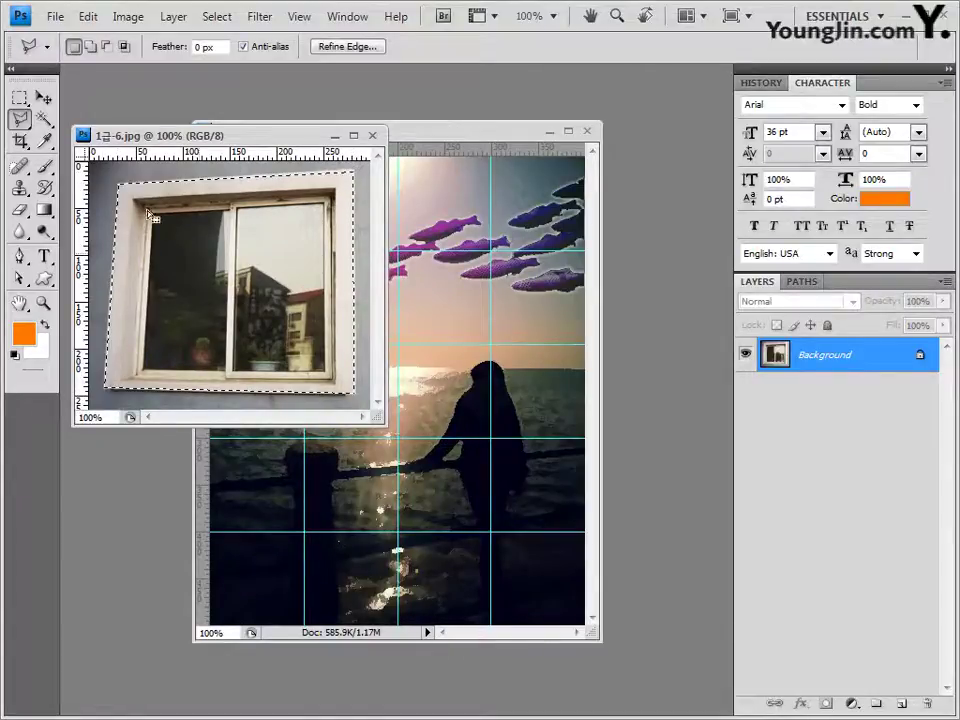
Close 1급-6.jpg, paste the copied window above the Hue/Saturation layer in 2.psd, and move it up over the fish
left_click(373, 136)
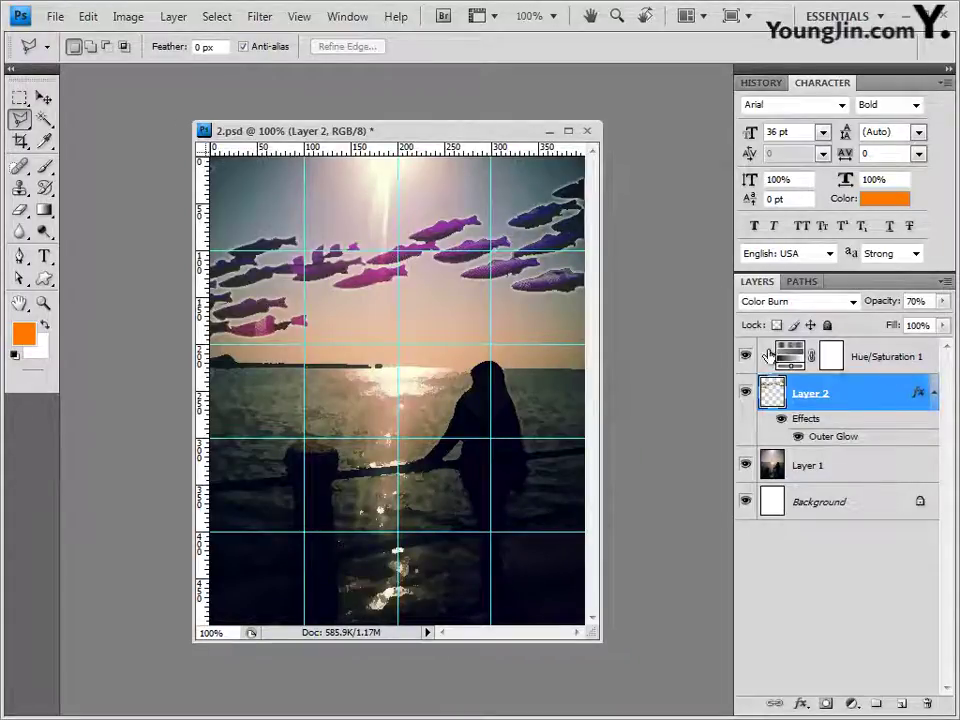
left_click(877, 356)
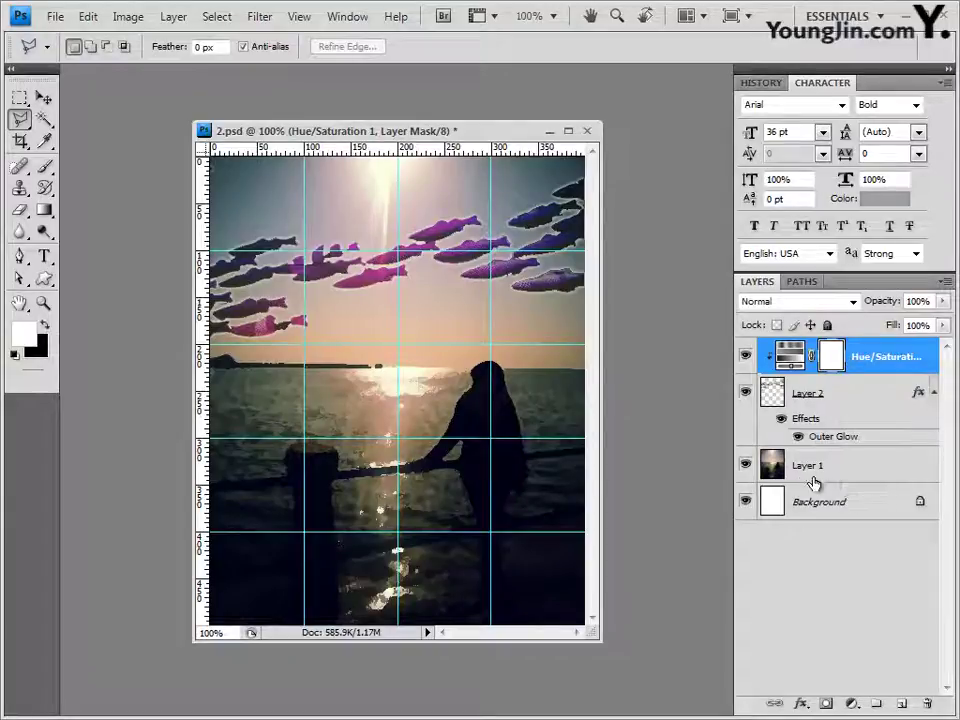
left_click(935, 394)
left_click(881, 357)
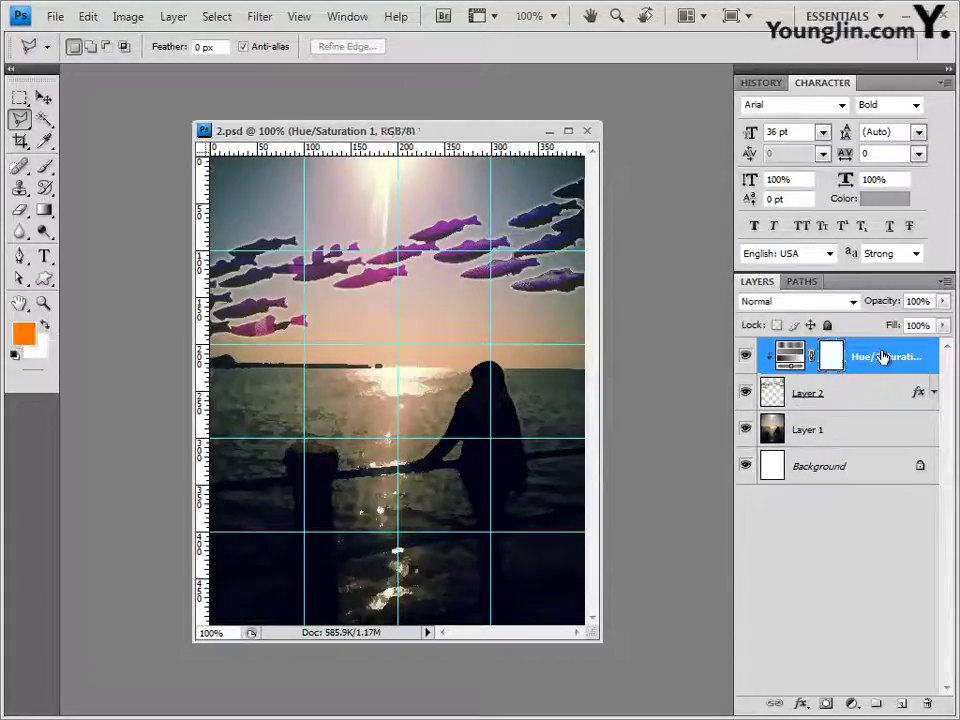
key("ctrl+v")
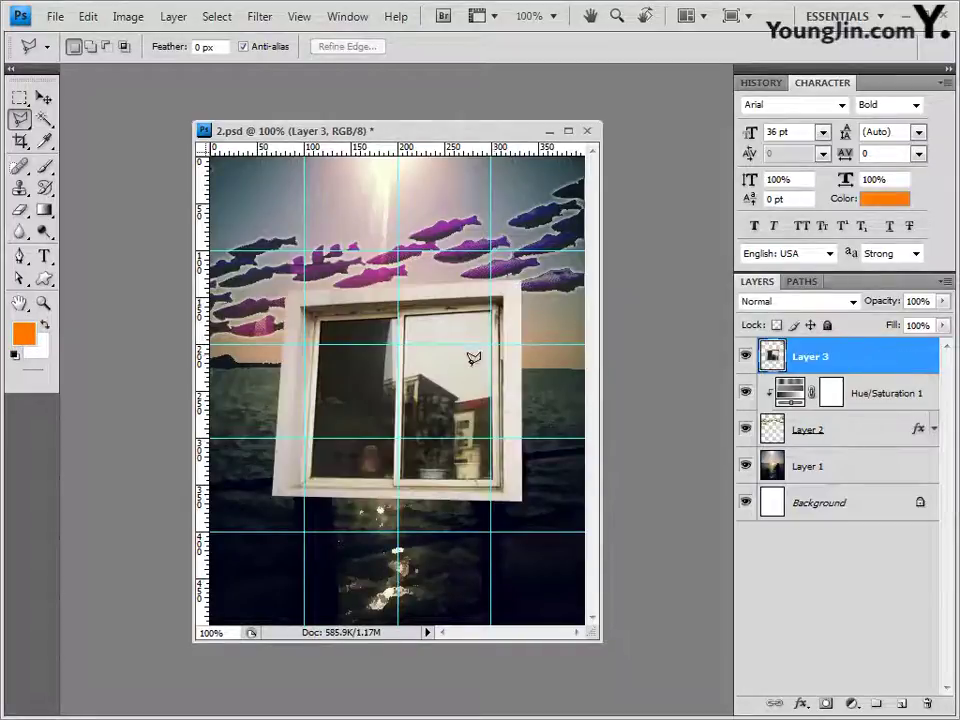
left_click(43, 97)
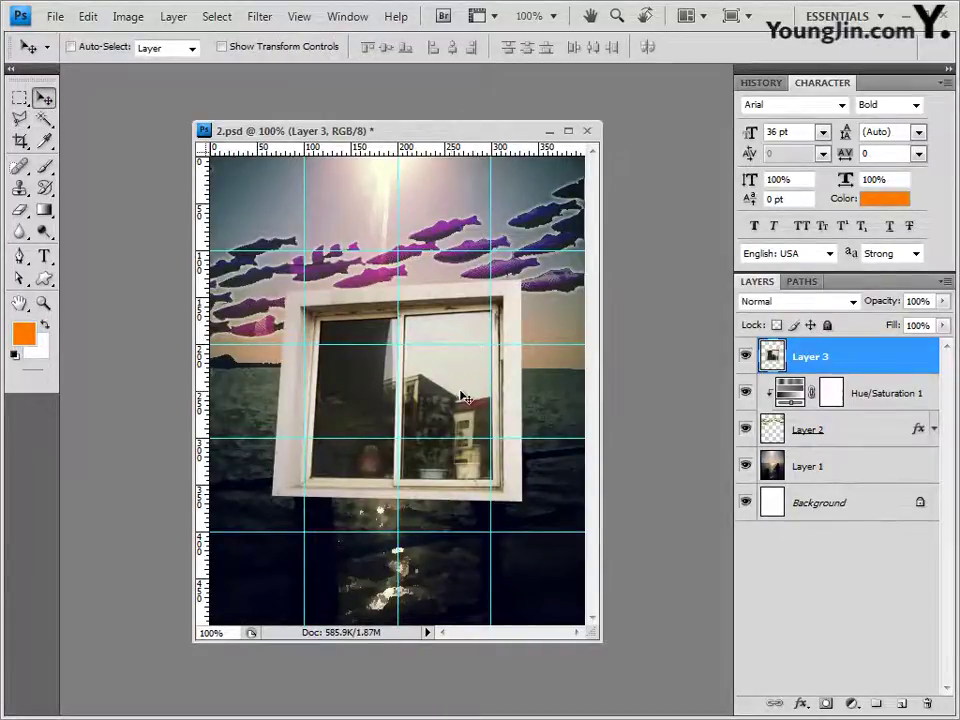
mouse_move(350, 298)
left_mouse_down()
mouse_move(451, 343)
mouse_move(452, 316)
left_mouse_up()
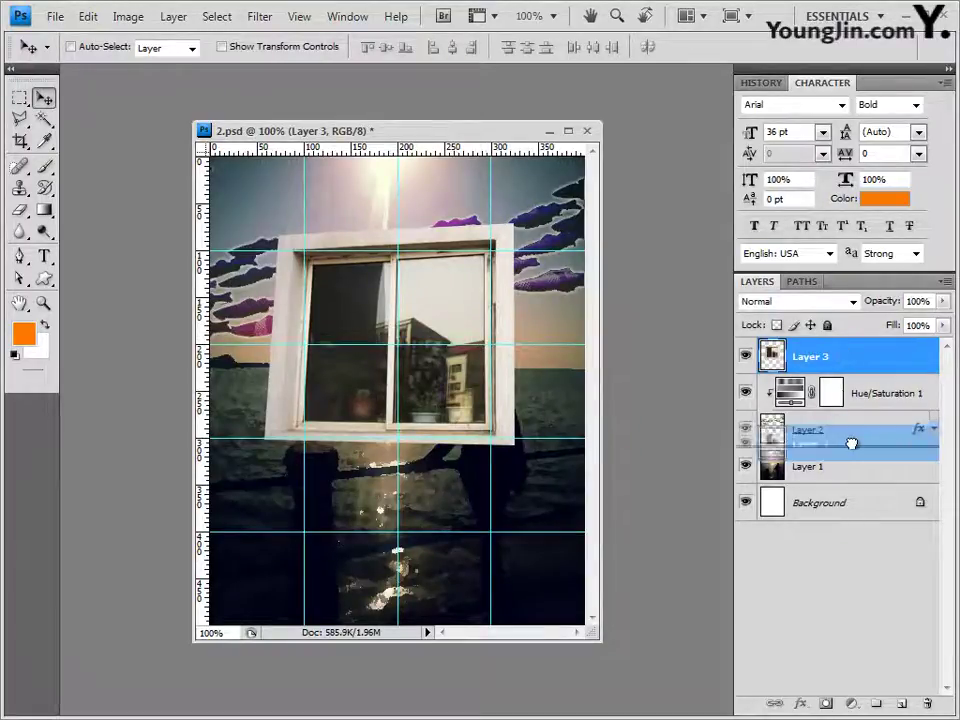
Place the window layer, Layer 3, directly beneath the fish layer and above Layer 1, keeping it selected
key("ctrl+bracketleft")
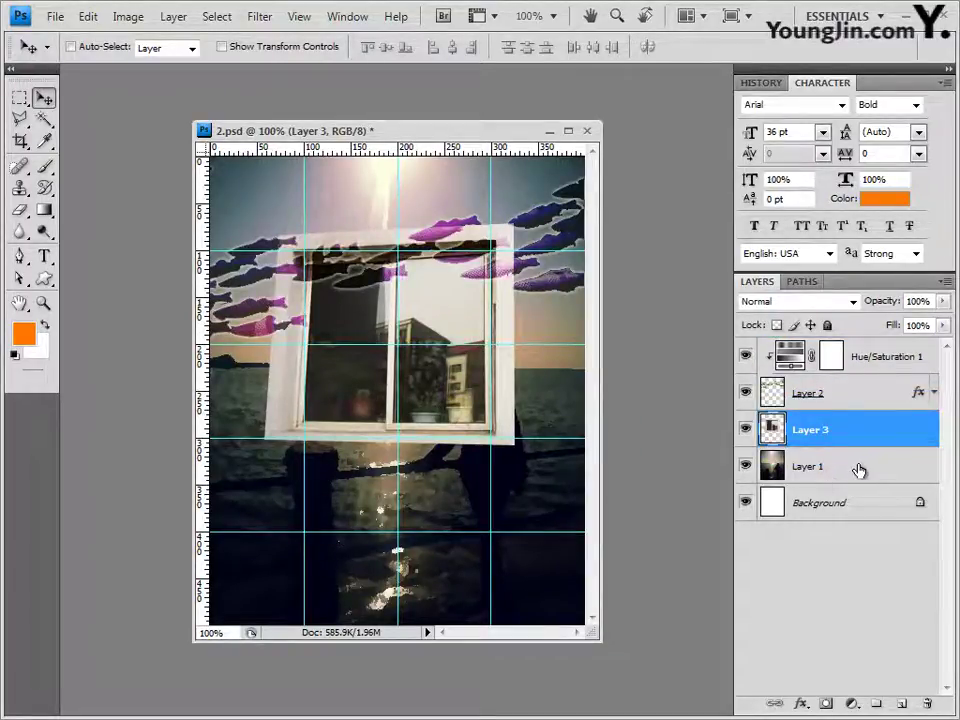
left_click(859, 470)
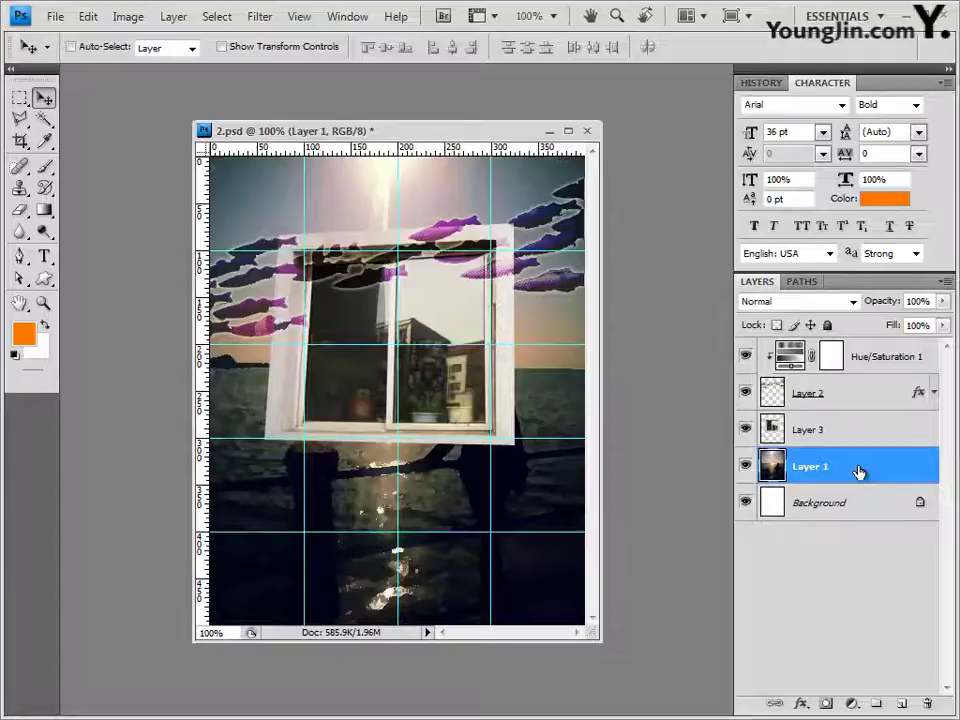
left_click(829, 430)
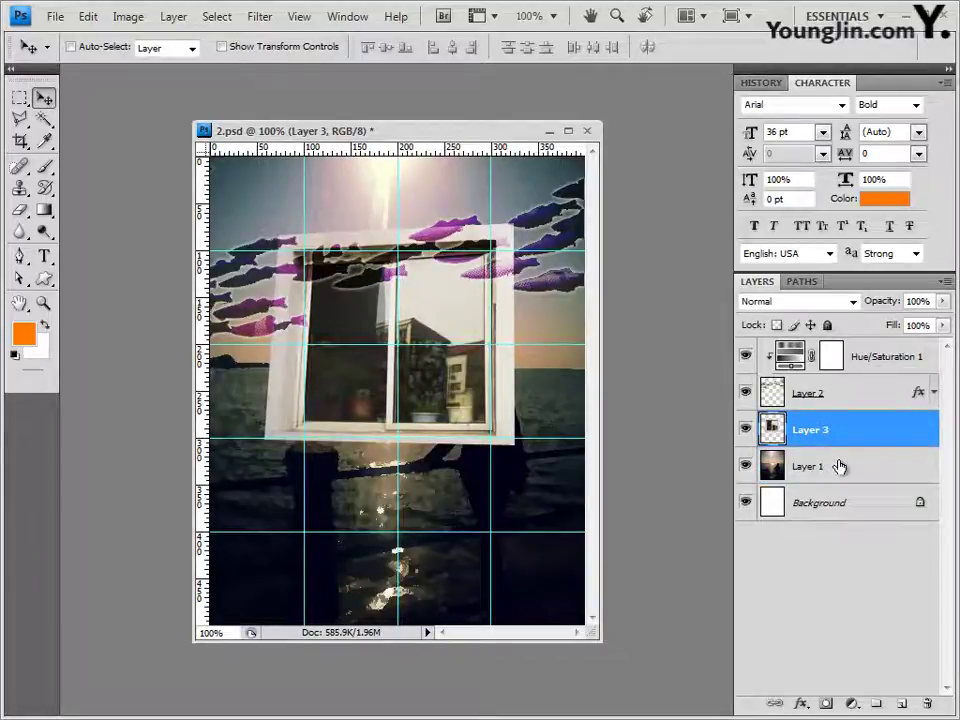
left_click(845, 464)
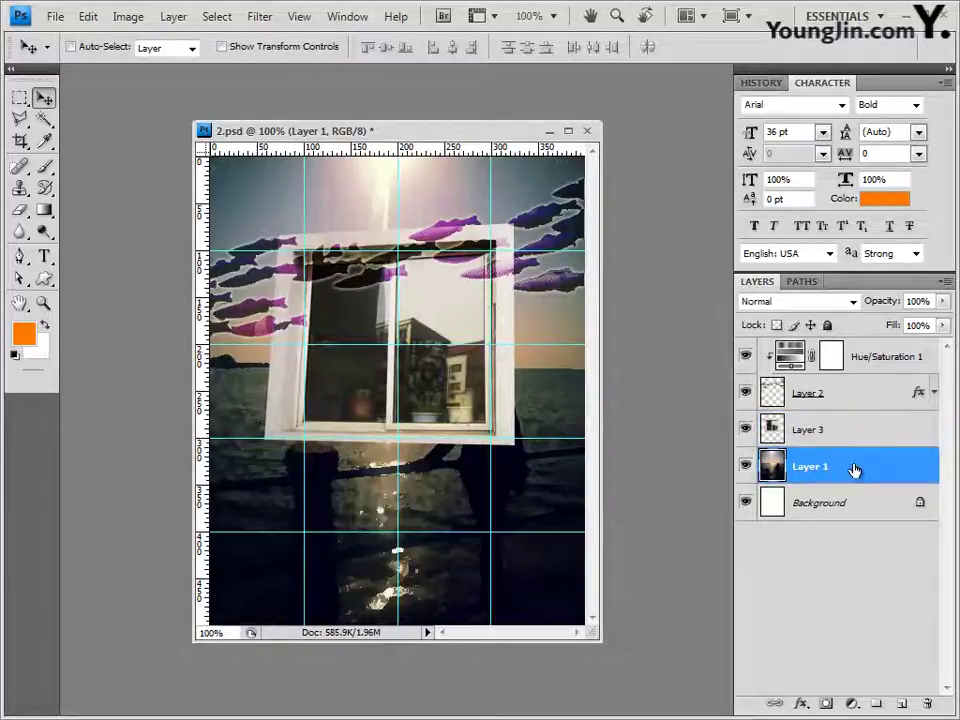
left_click(857, 430)
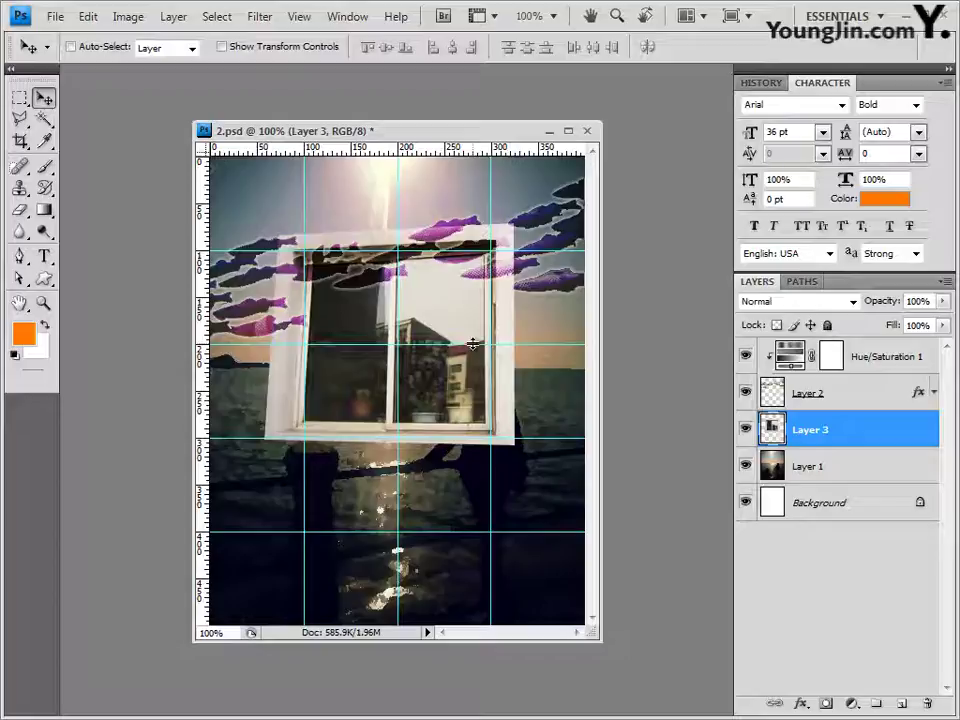
Add an Outer Glow to the window layer and shrink the window into the upper-left sky, up to the 200-pixel vertical guide
left_click(800, 704)
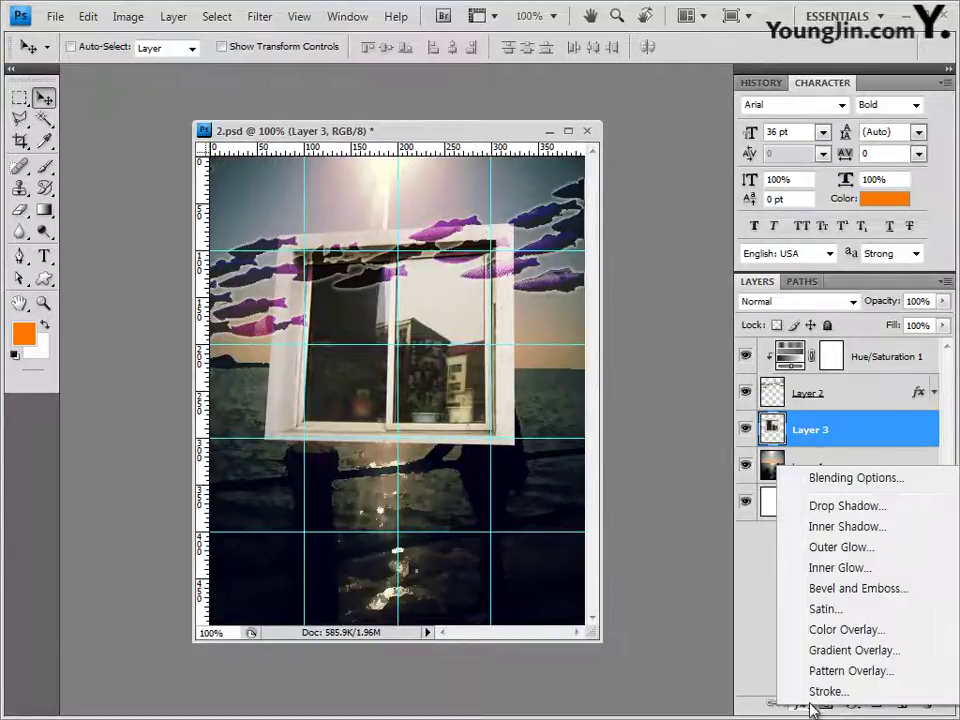
left_click(852, 550)
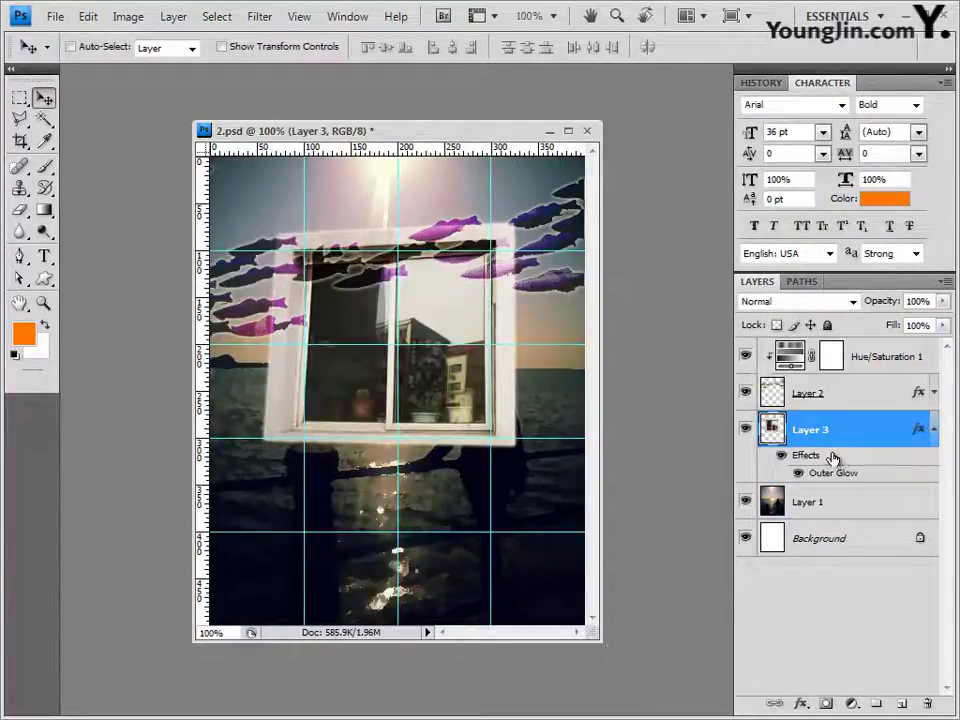
key("ctrl+z")
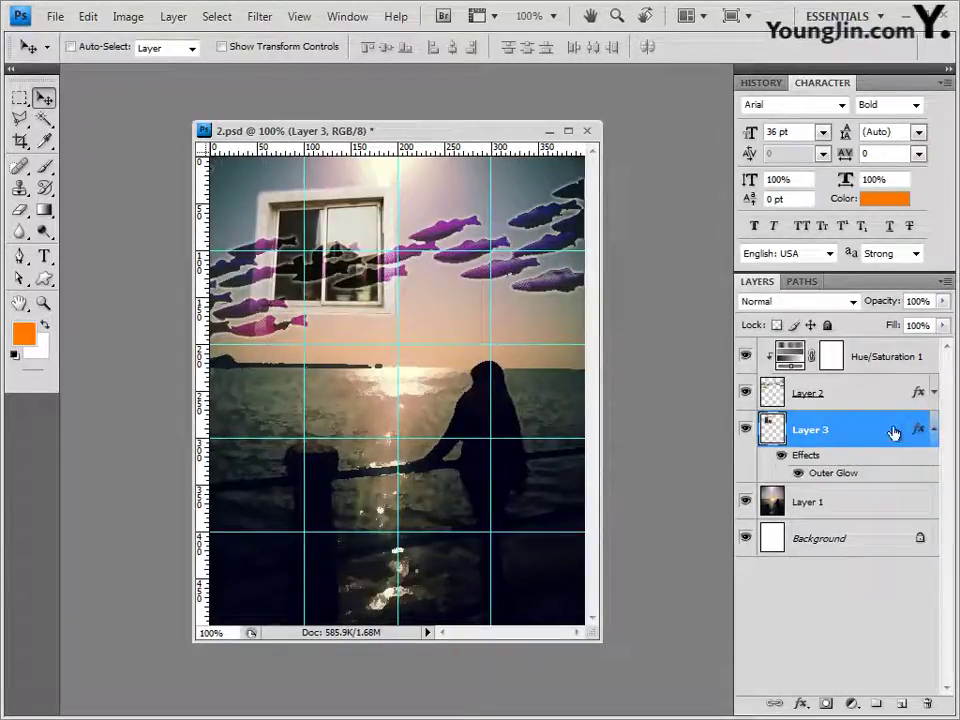
Above the Hue/Saturation layer, draw the crescent moon from the Nature custom shapes as a shape layer centred at about X 257, Y 165 px
left_click(886, 358)
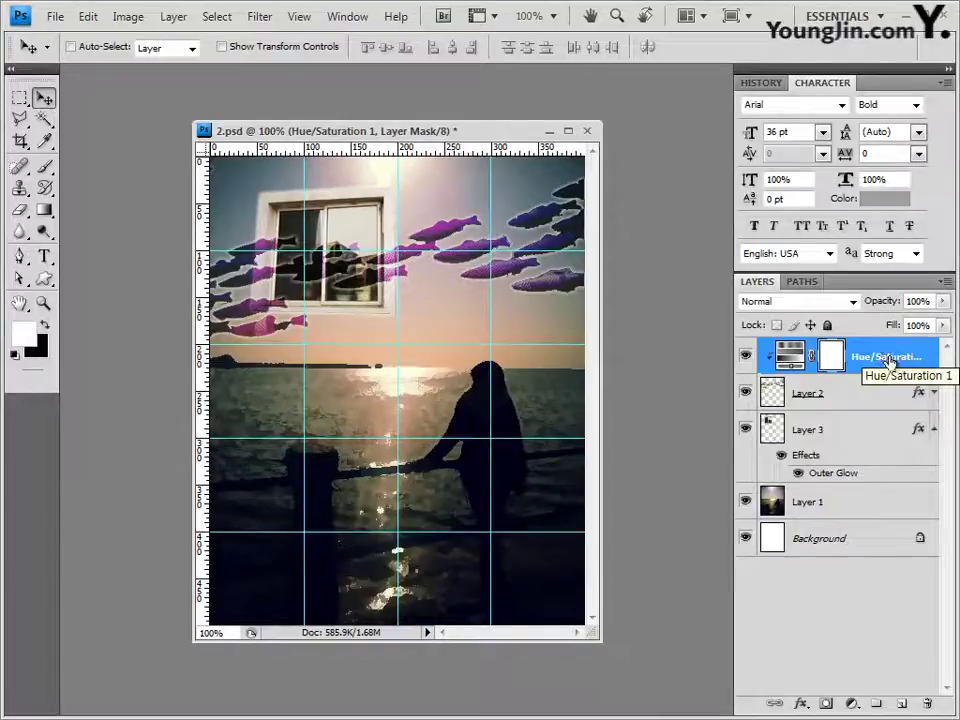
left_click(45, 280)
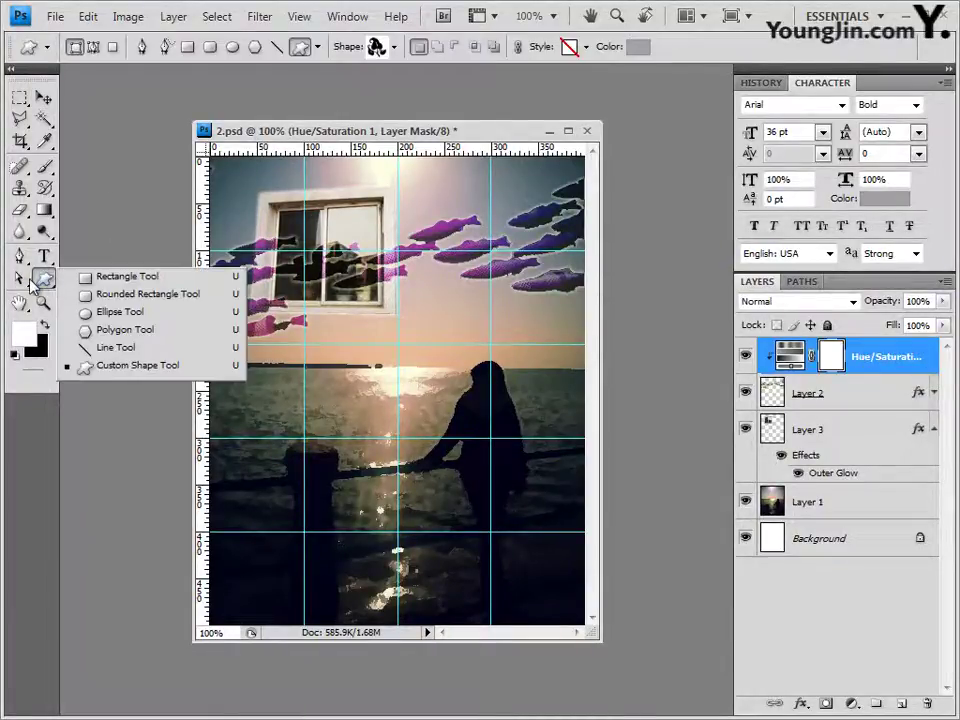
left_click(45, 280)
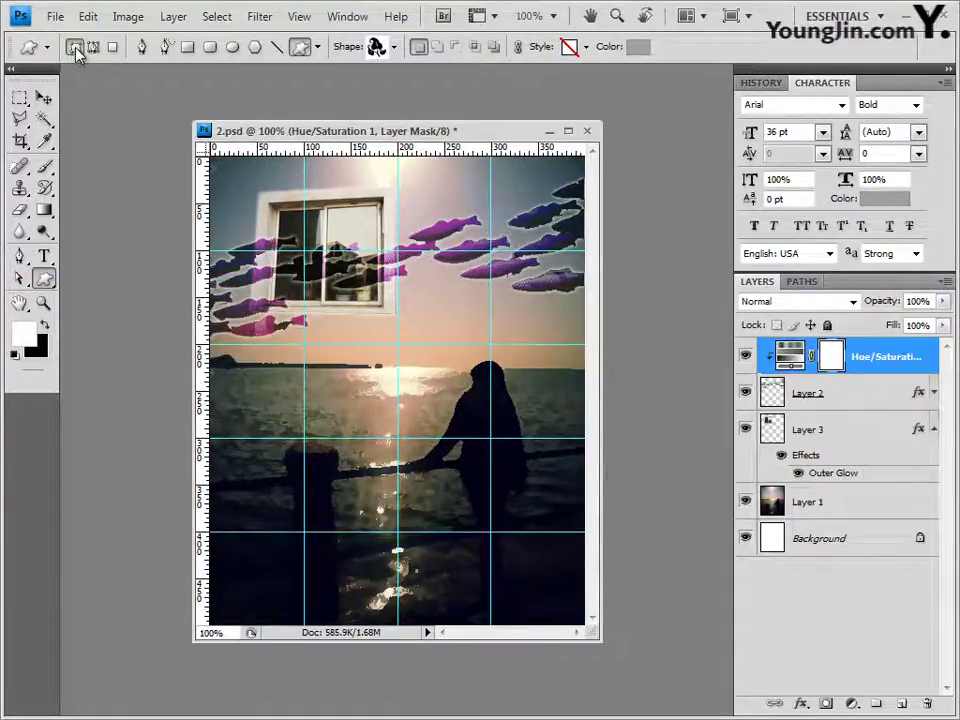
left_click(395, 47)
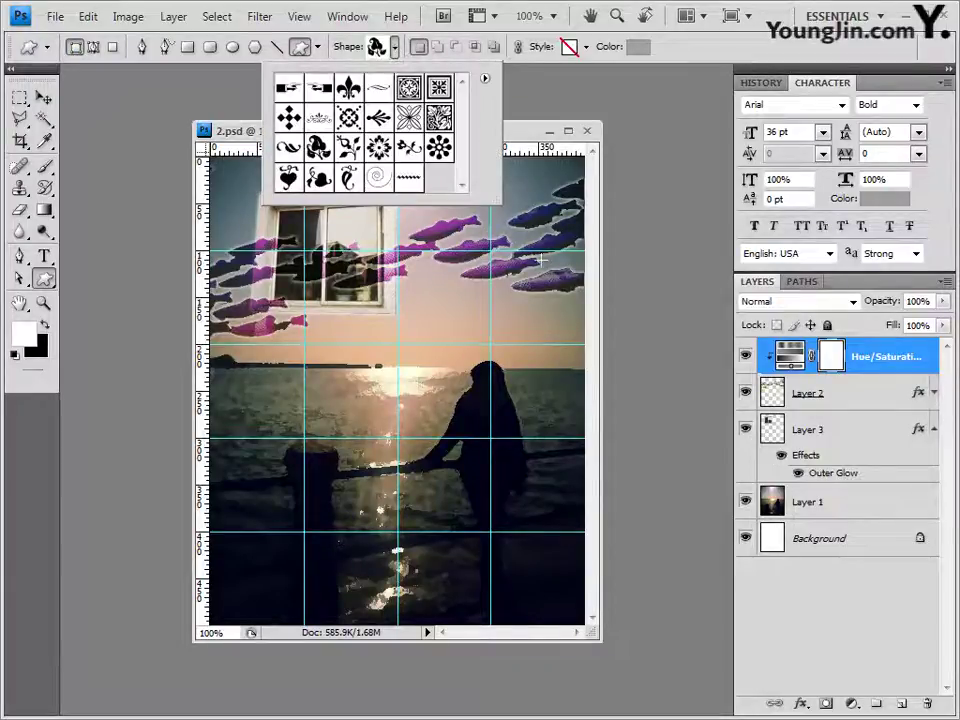
left_click(485, 78)
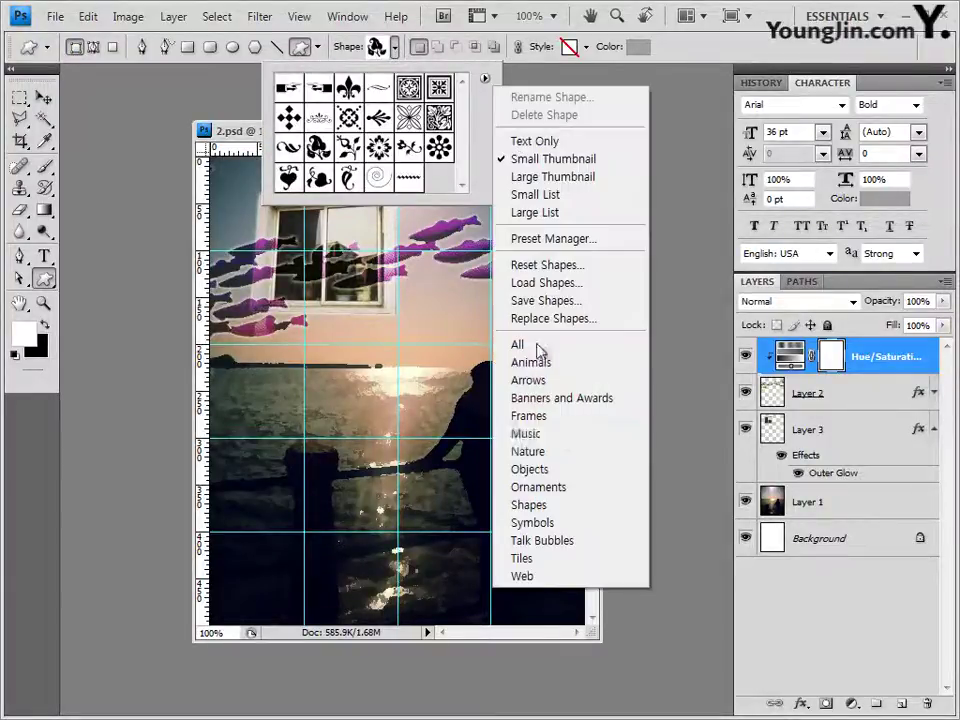
left_click(557, 456)
left_click(400, 290)
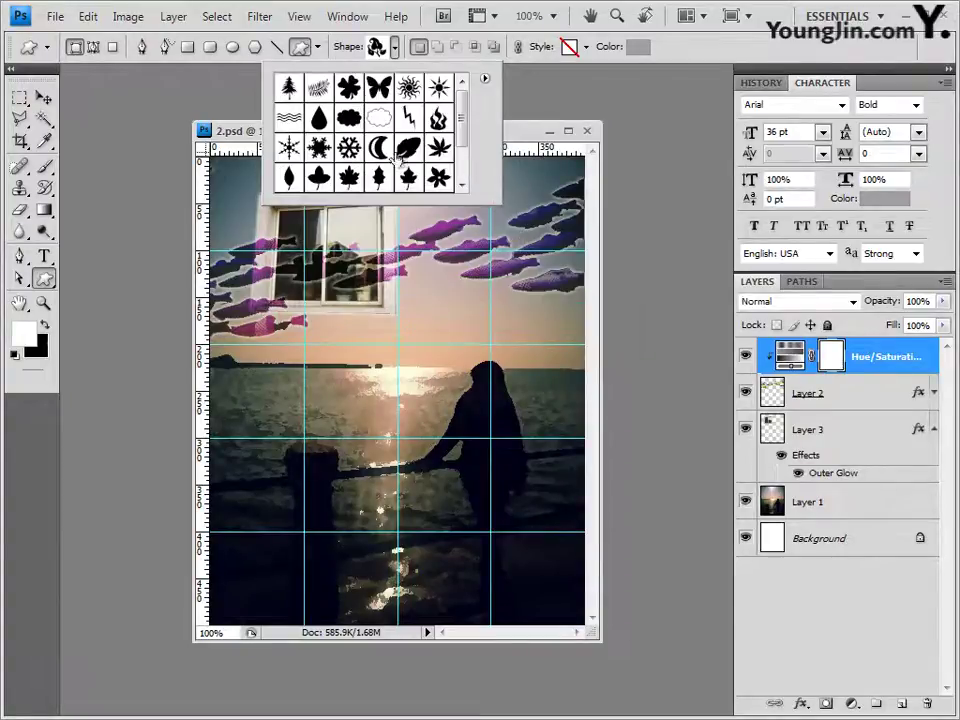
mouse_move(462, 118)
left_mouse_down()
mouse_move(461, 133)
mouse_move(467, 96)
left_mouse_up()
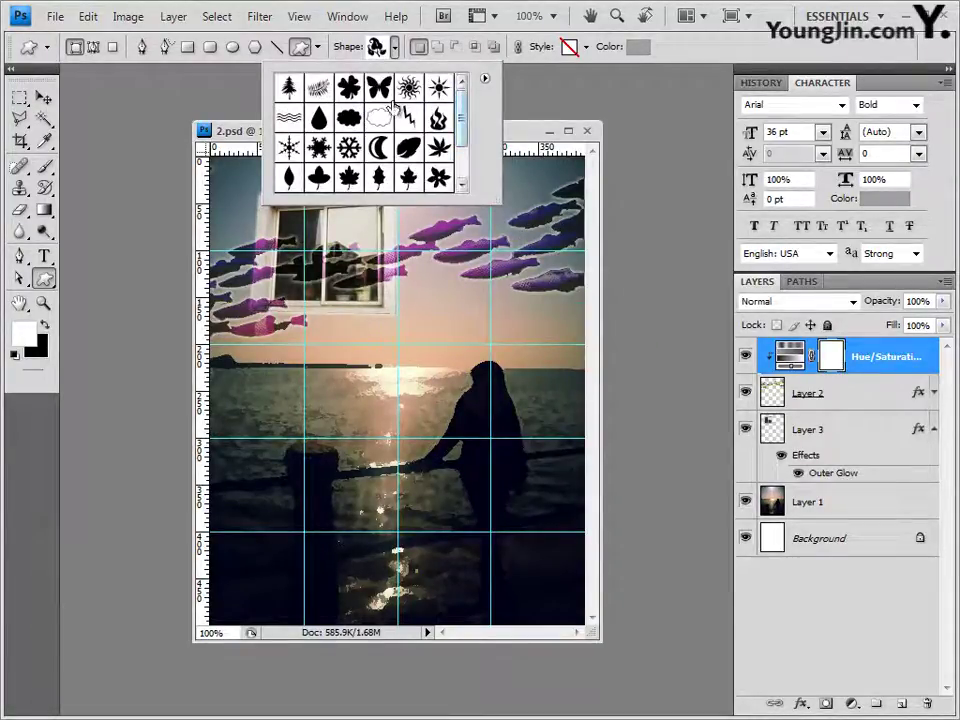
left_click(380, 148)
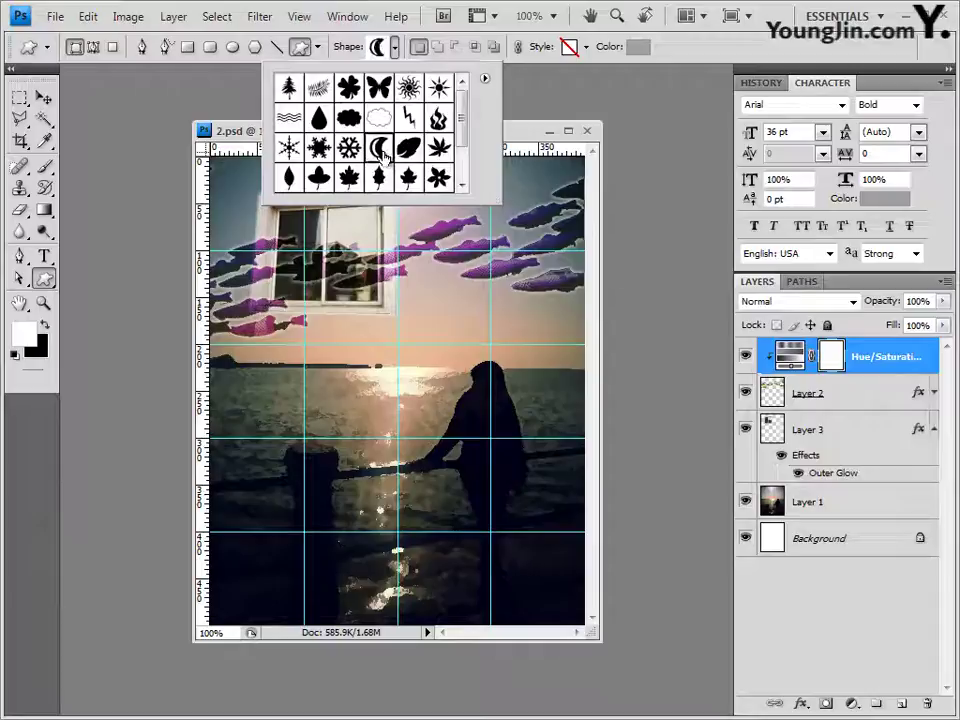
left_click(244, 140)
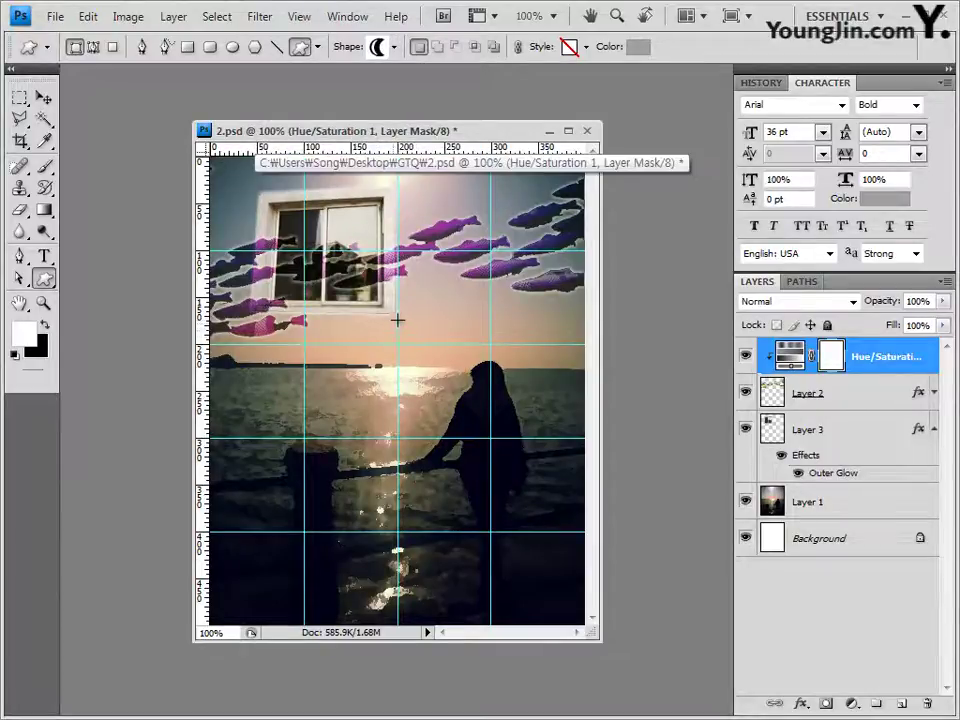
left_click_drag(435, 284, 466, 342)
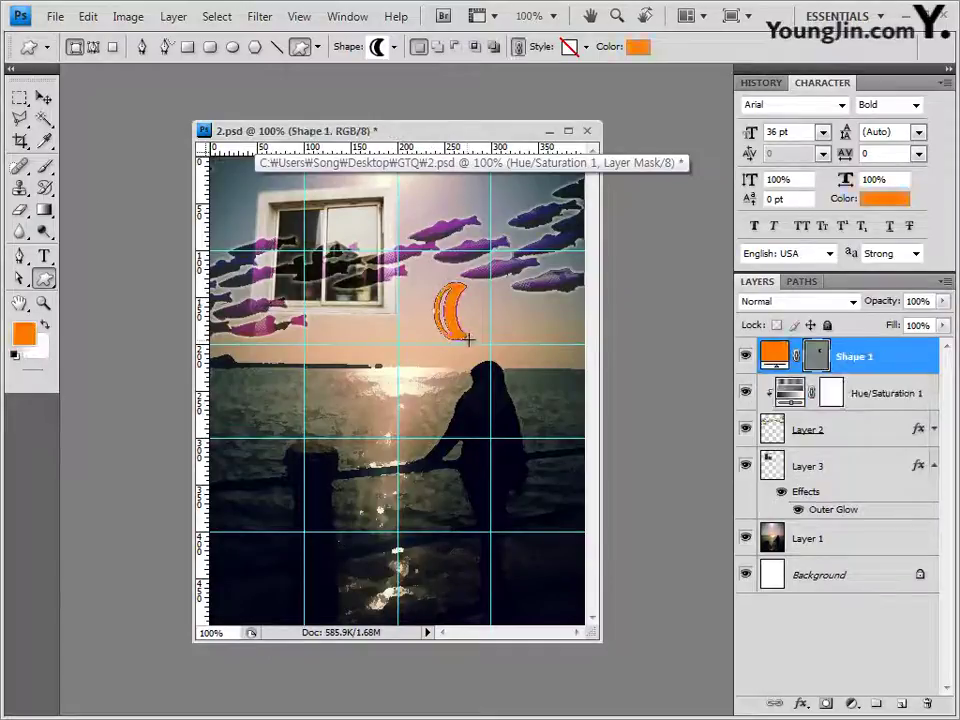
Set the moon shape's color to fcff00 and add a smooth Inner Bevel with the default Bevel and Emboss settings
left_click(586, 48)
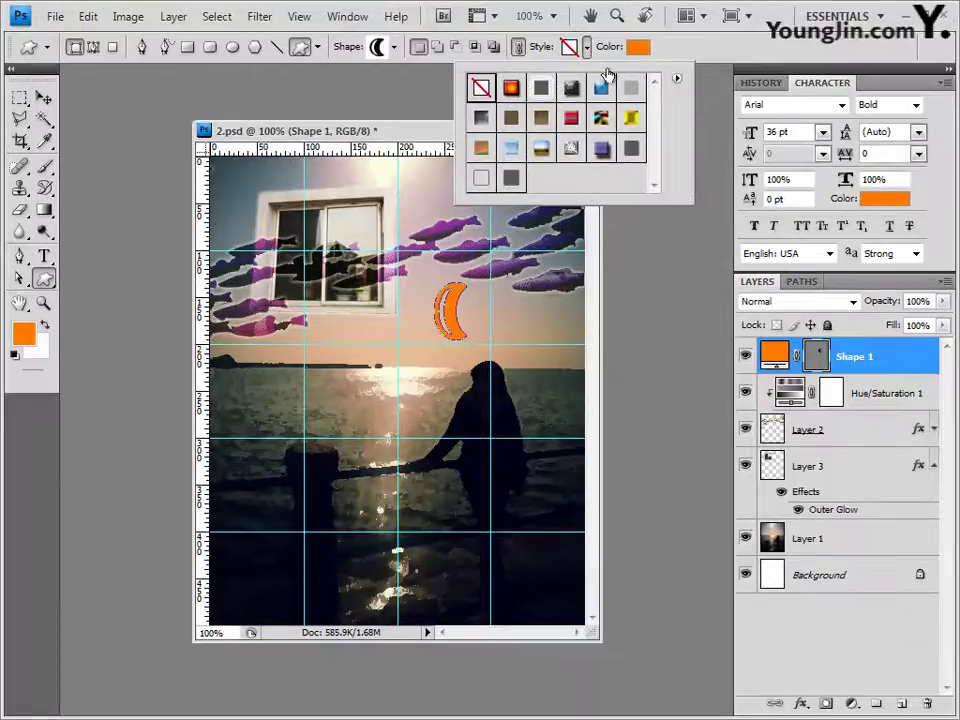
left_click(637, 47)
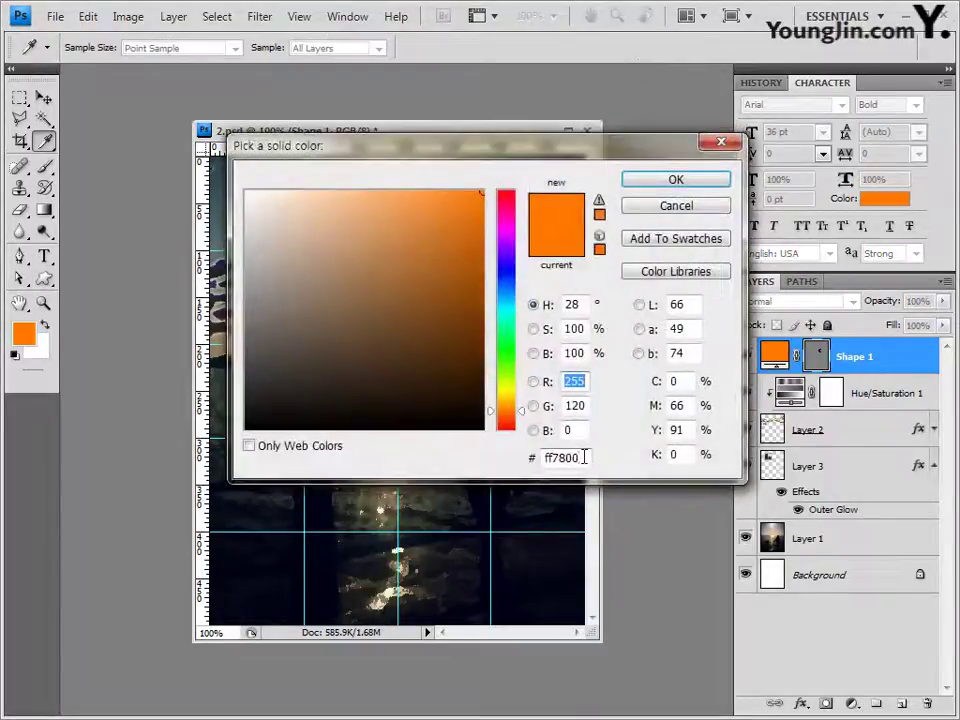
left_click_drag(585, 457, 474, 461)
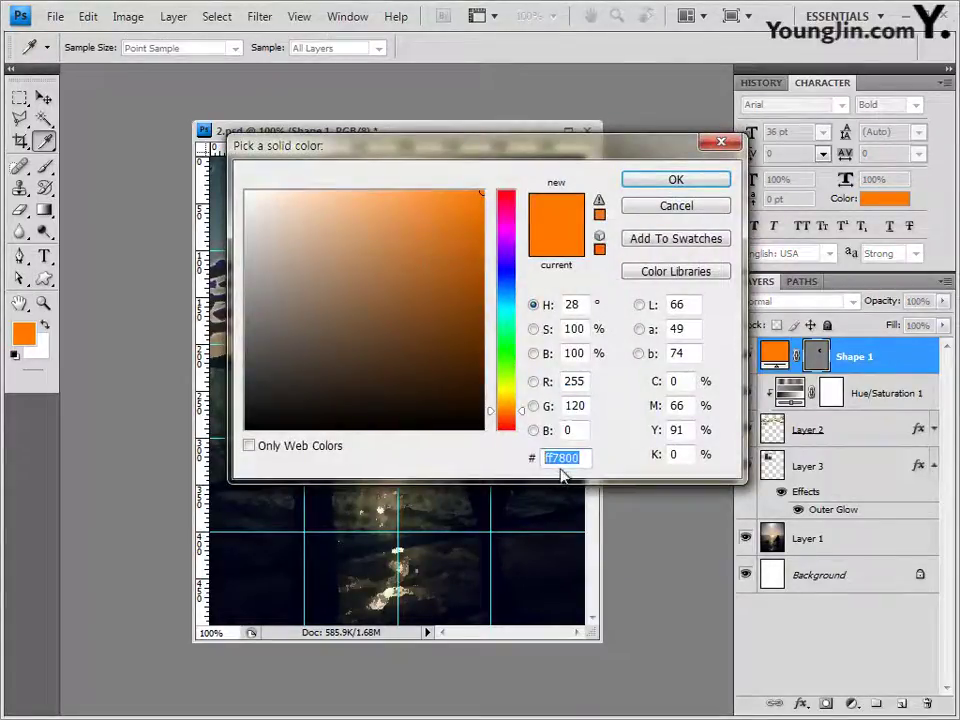
type("fcff00")
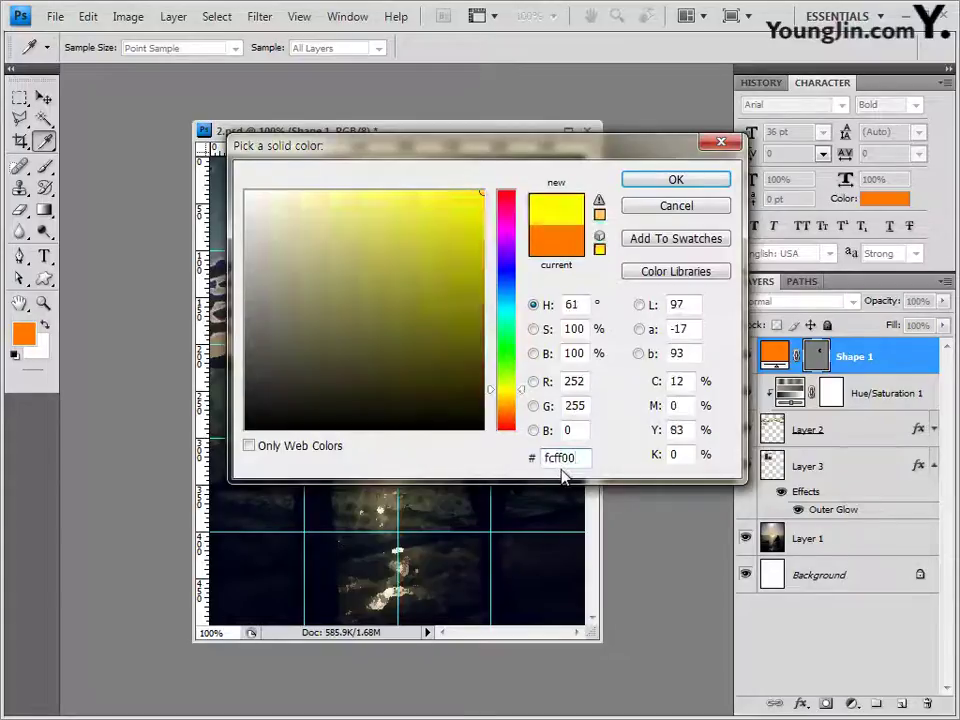
left_click(702, 187)
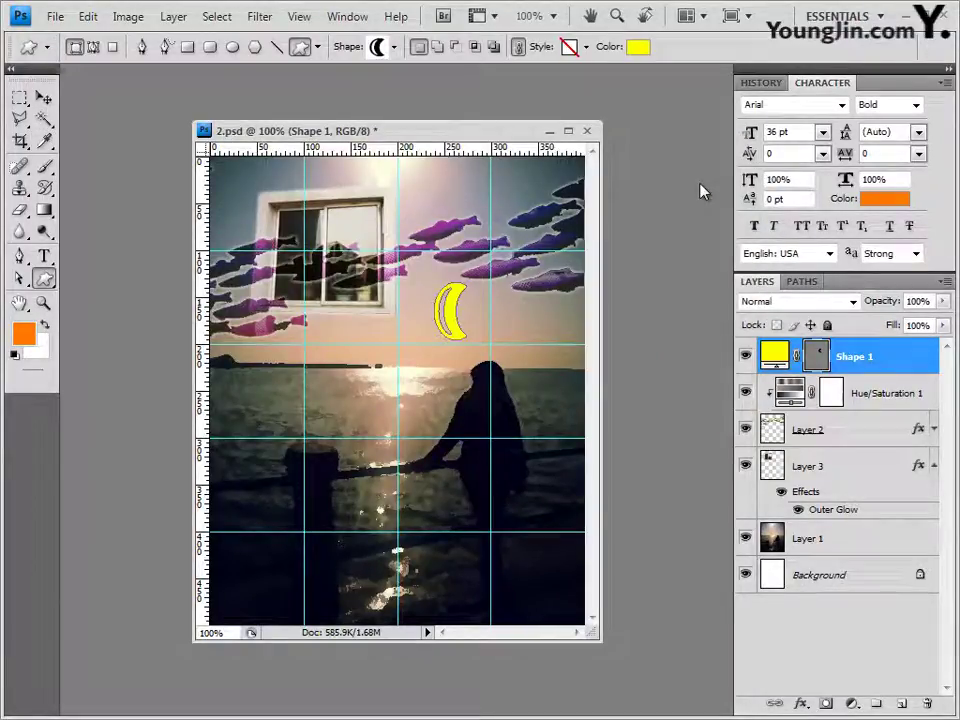
left_click(804, 705)
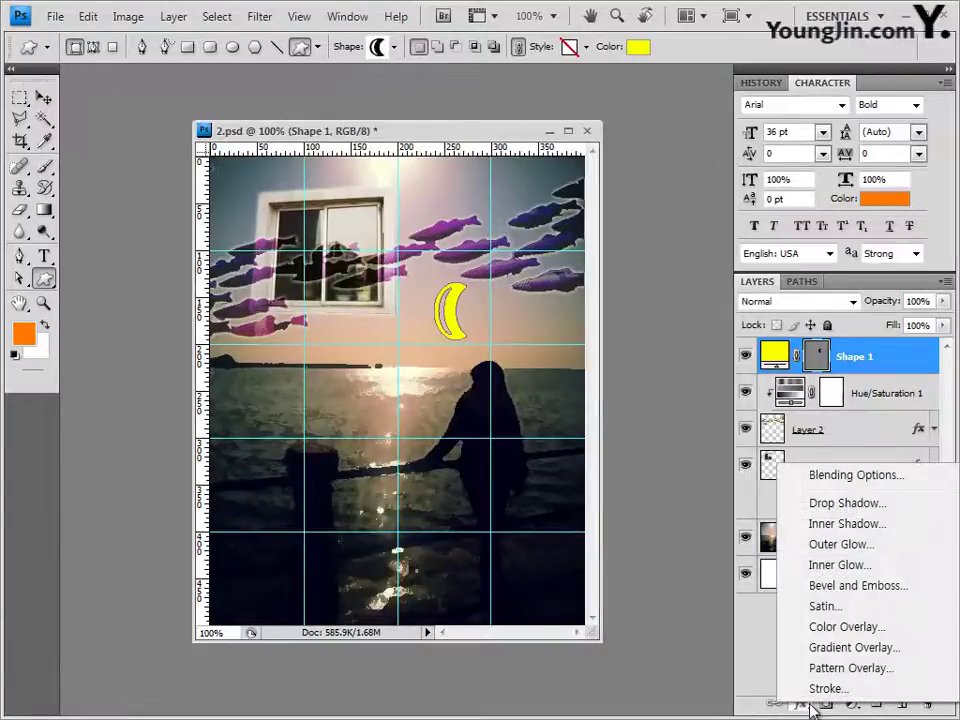
left_click(853, 587)
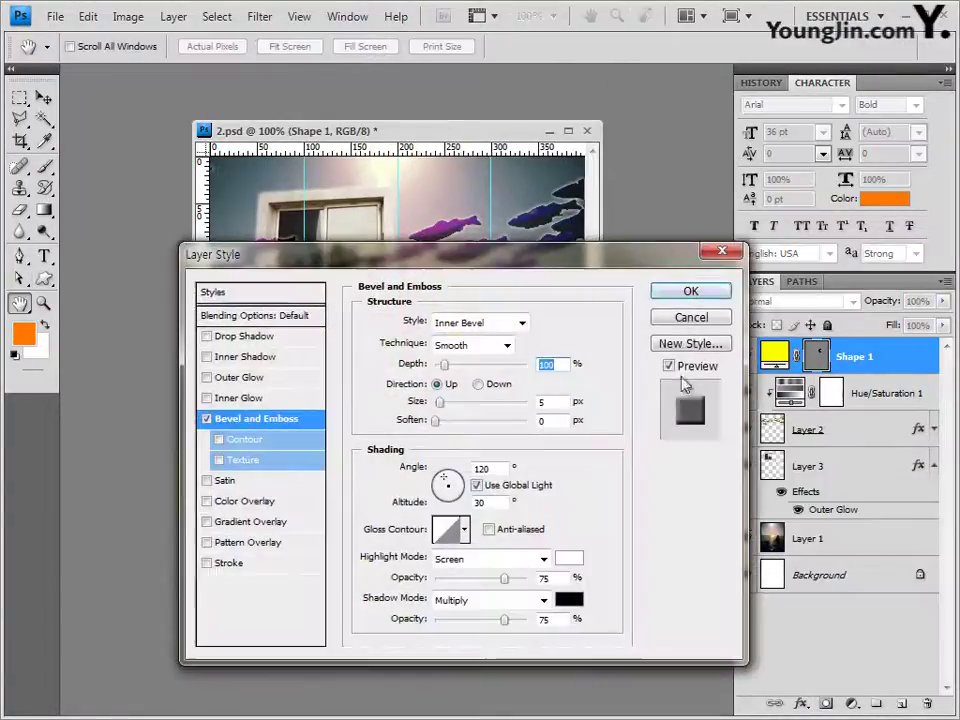
left_click(716, 292)
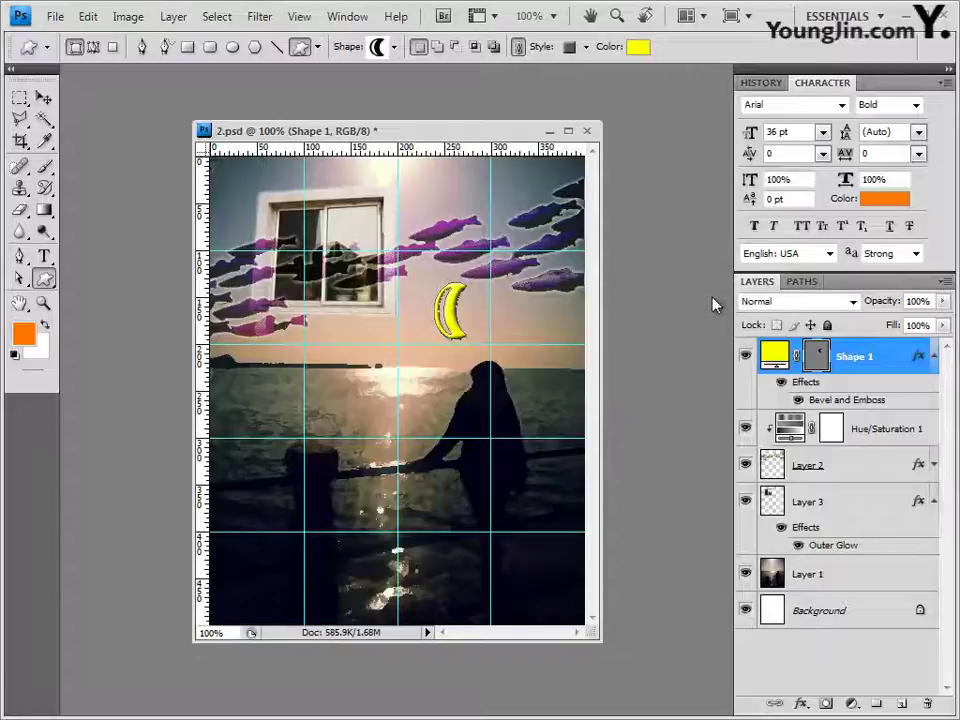
Free-transform the moon into a shorter shape centred at about X 245, Y 161 px, just below the purple fish
key("ctrl+t")
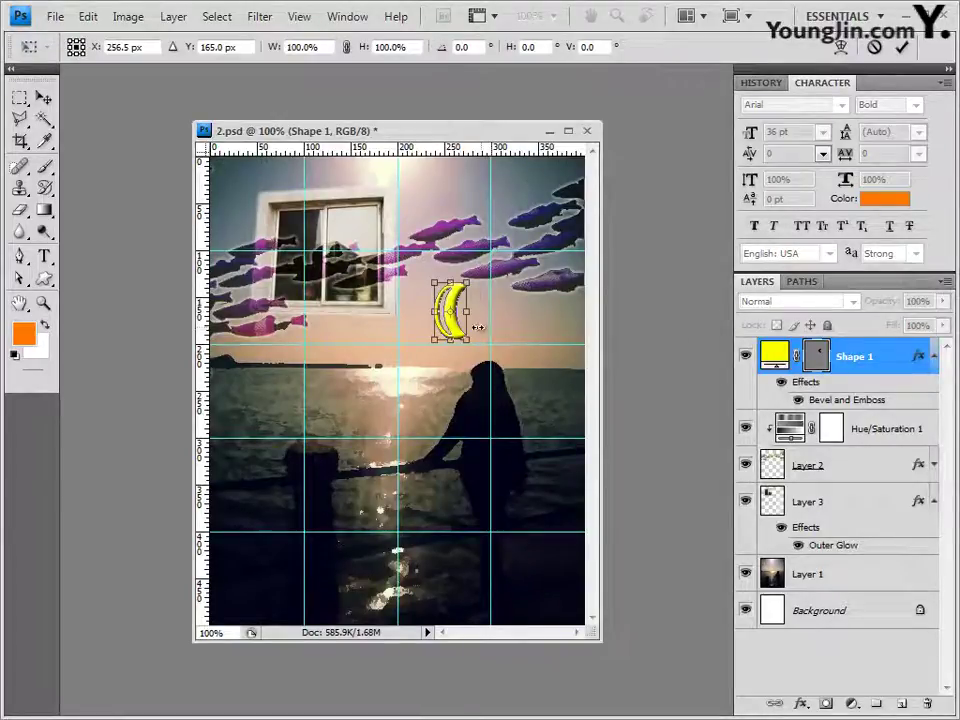
left_click_drag(460, 332, 449, 331)
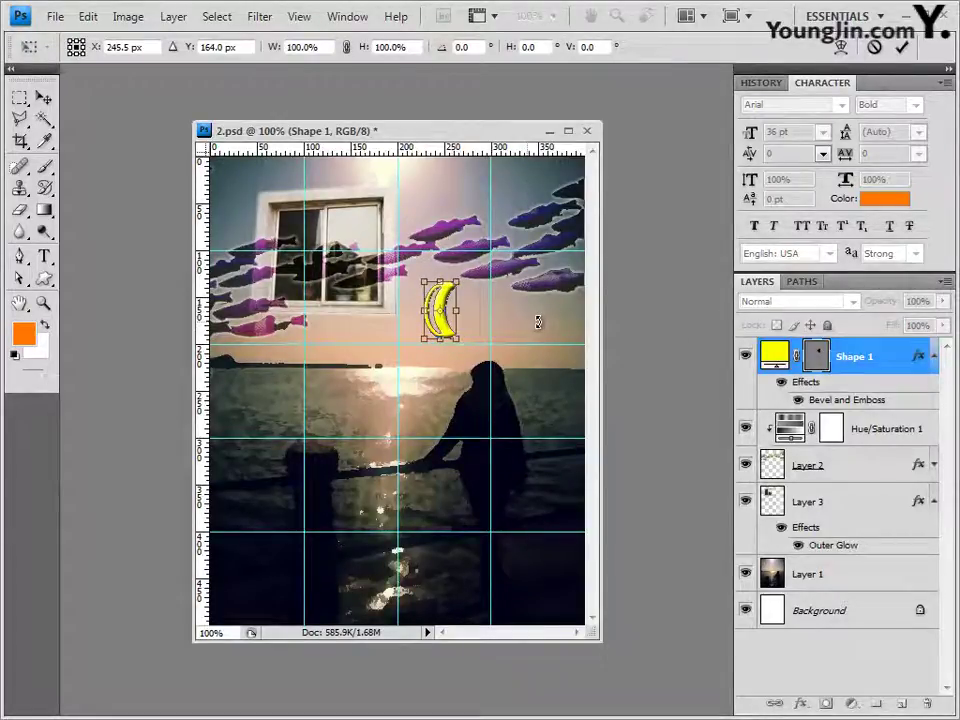
left_click_drag(538, 322, 531, 326)
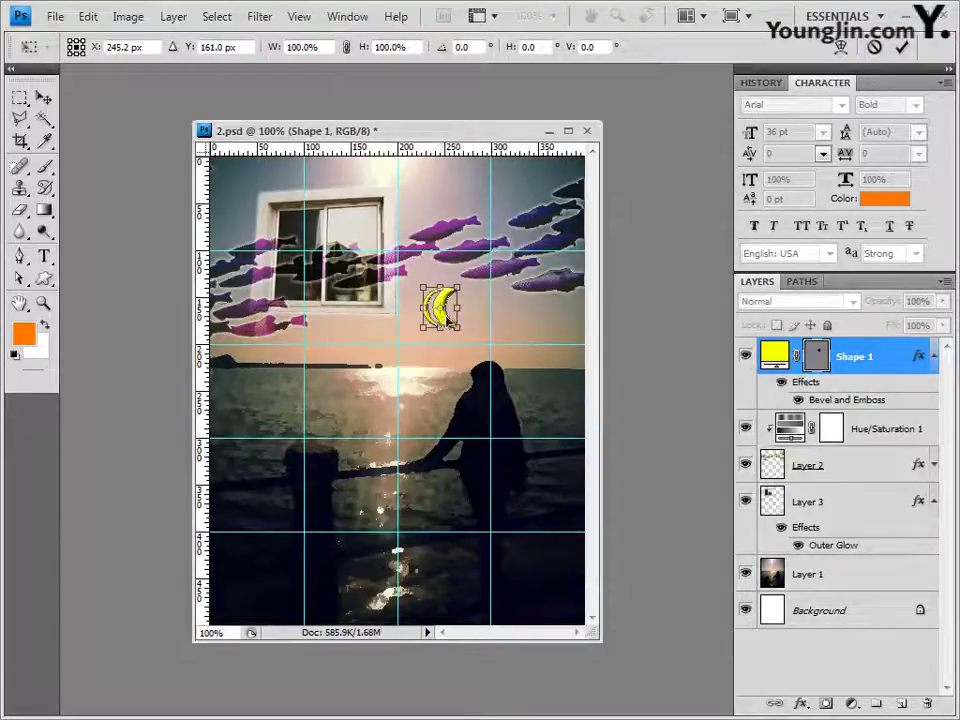
key("Return")
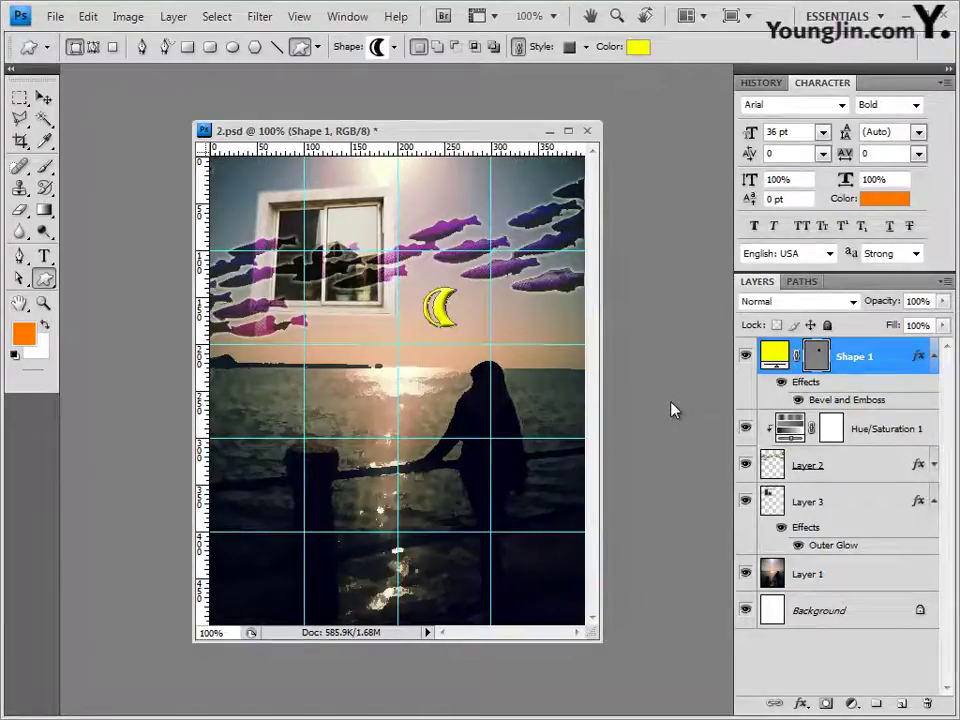
Replace the custom shapes with the Animals set and draw its fish below the window, centred at about X 132, Y 217 px
left_click(393, 48)
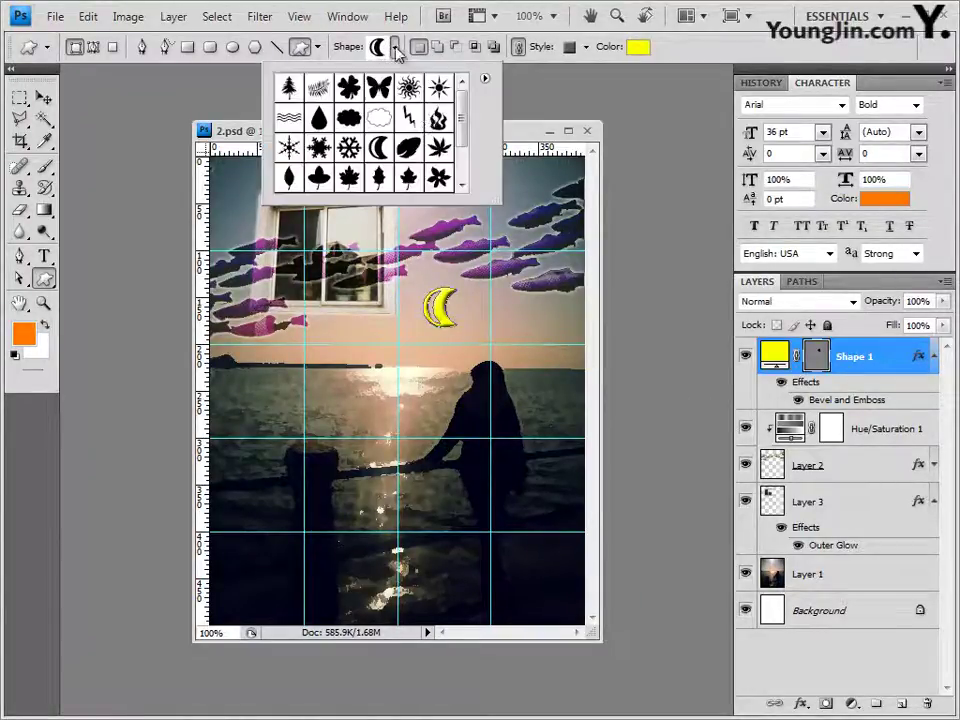
left_click(487, 79)
left_click(542, 364)
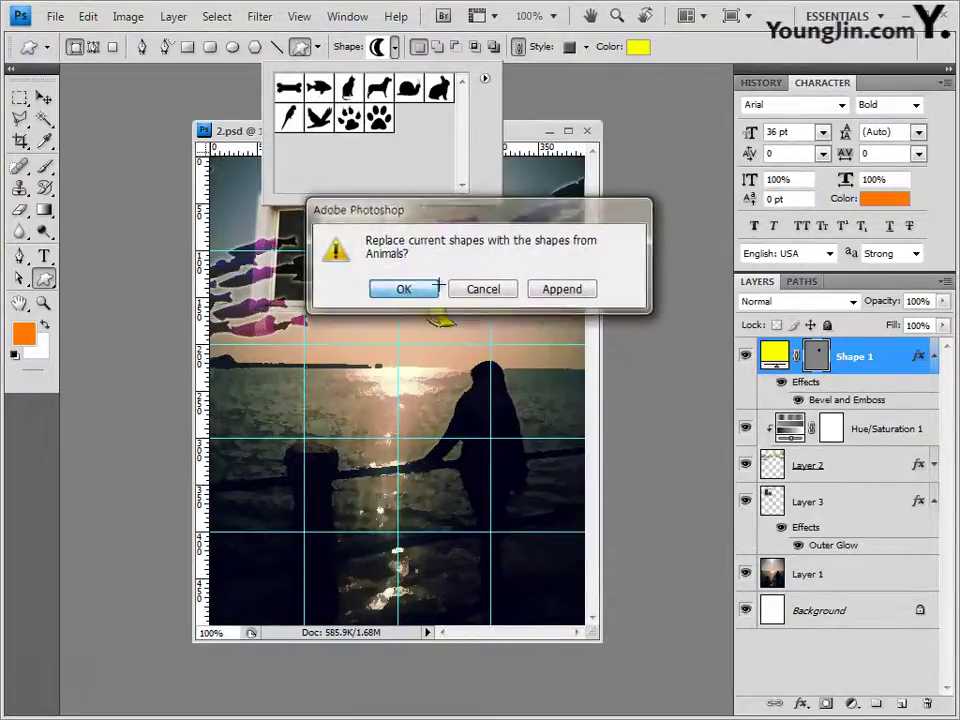
left_click(403, 288)
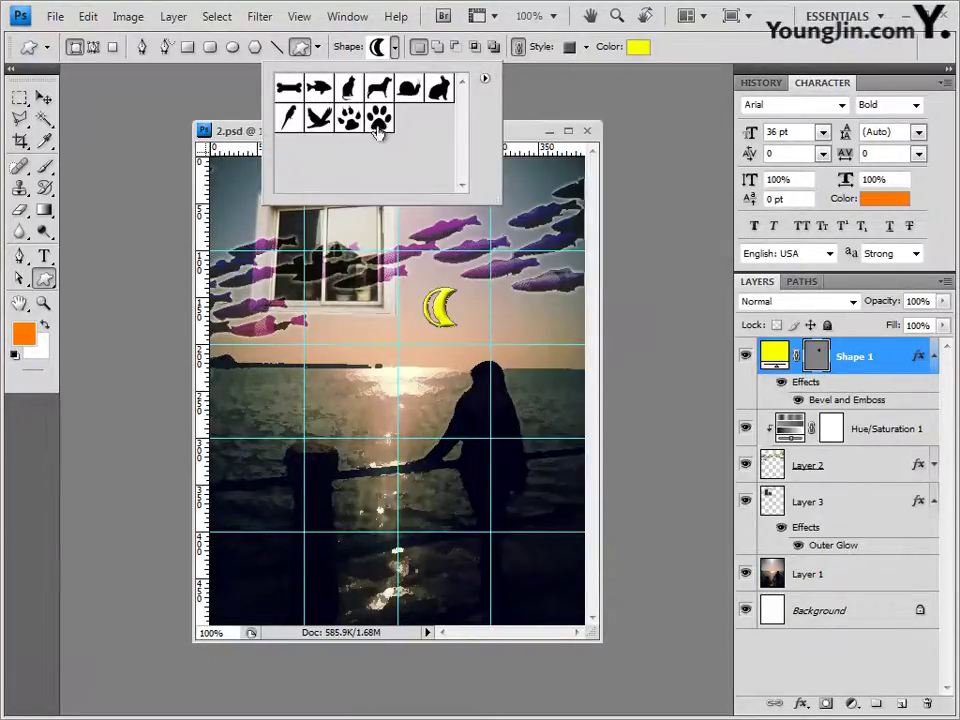
left_click(320, 90)
left_click(249, 129)
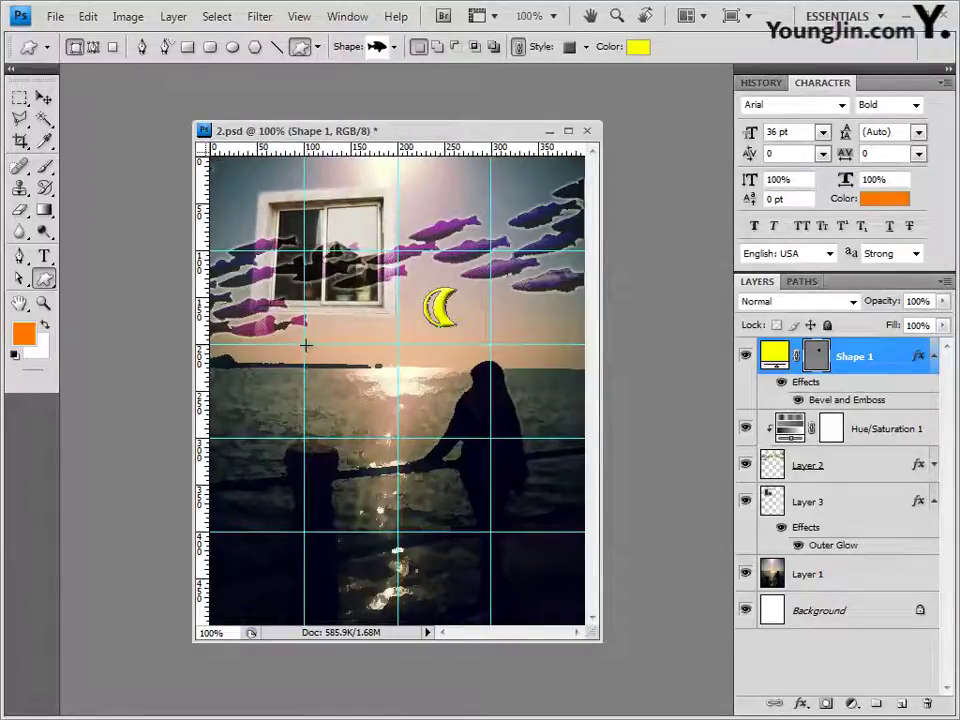
left_click_drag(303, 341, 365, 378)
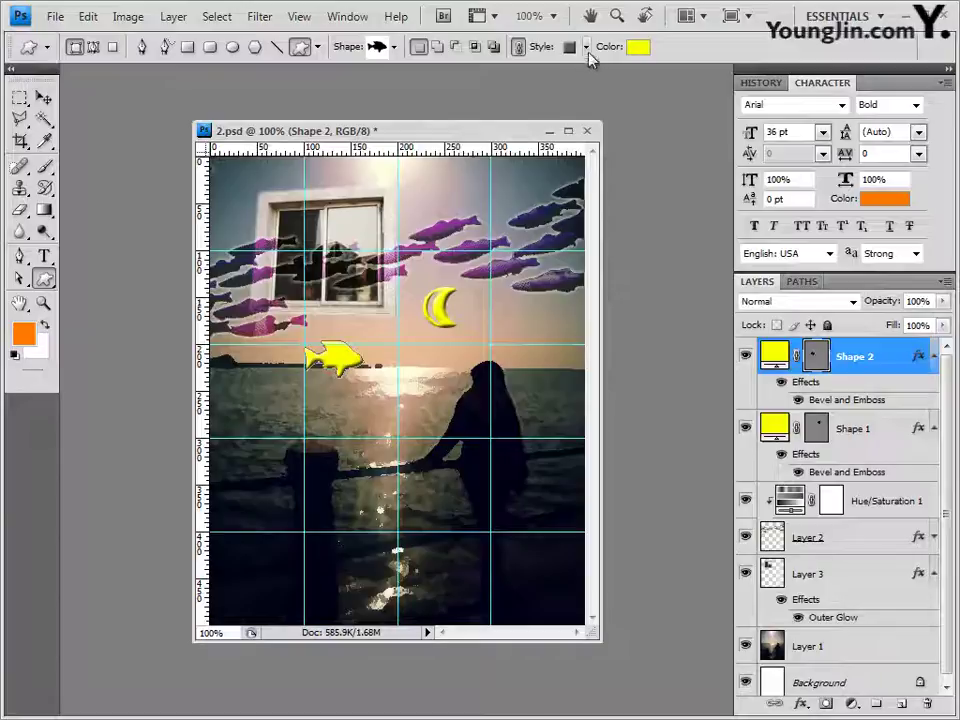
Remove the inherited layer style from the new fish shape and set its color to ffffff
left_click(587, 48)
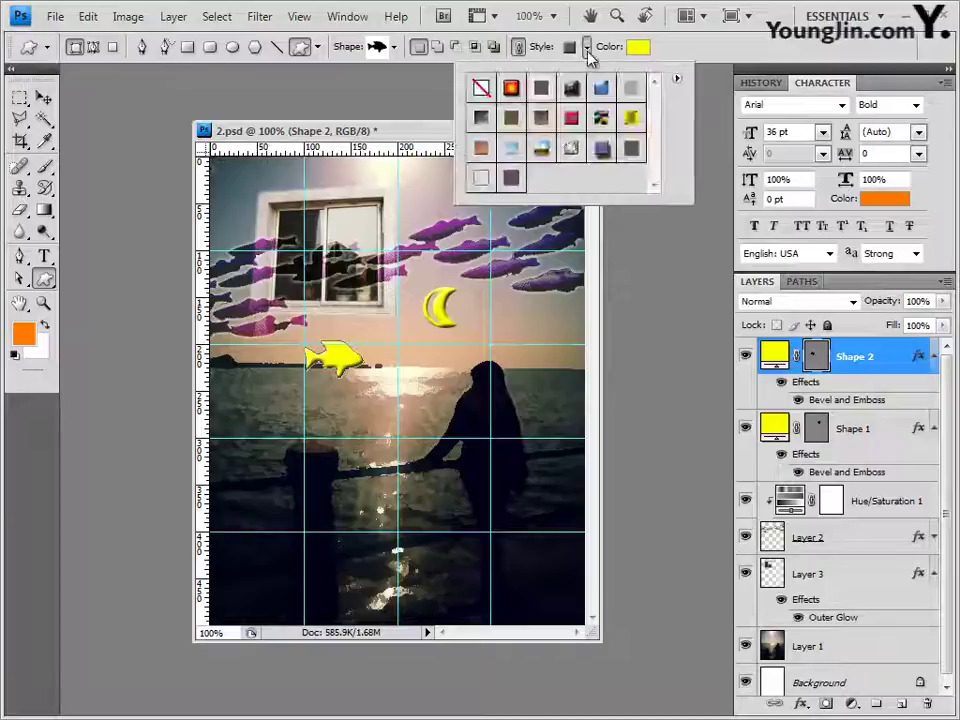
left_click(481, 91)
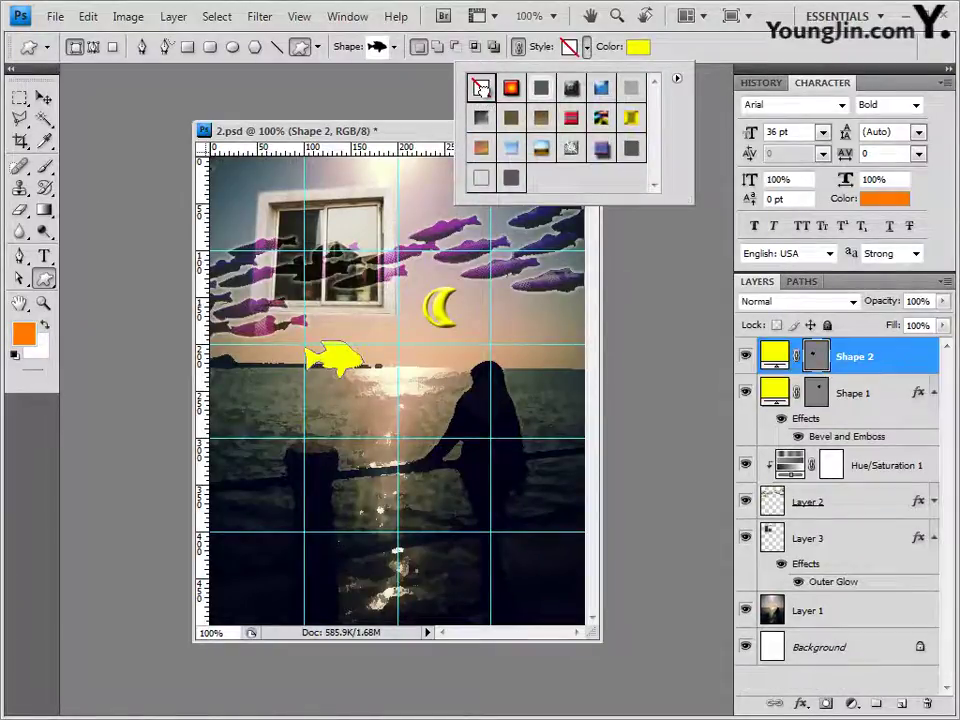
left_click(640, 52)
double_click(575, 457)
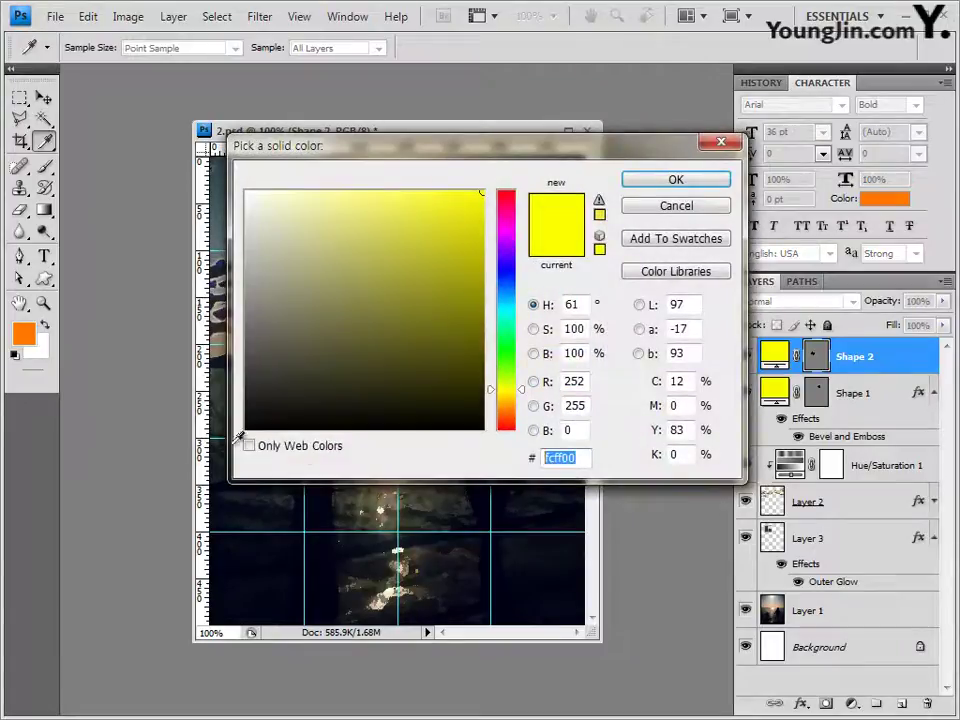
type("ffffff")
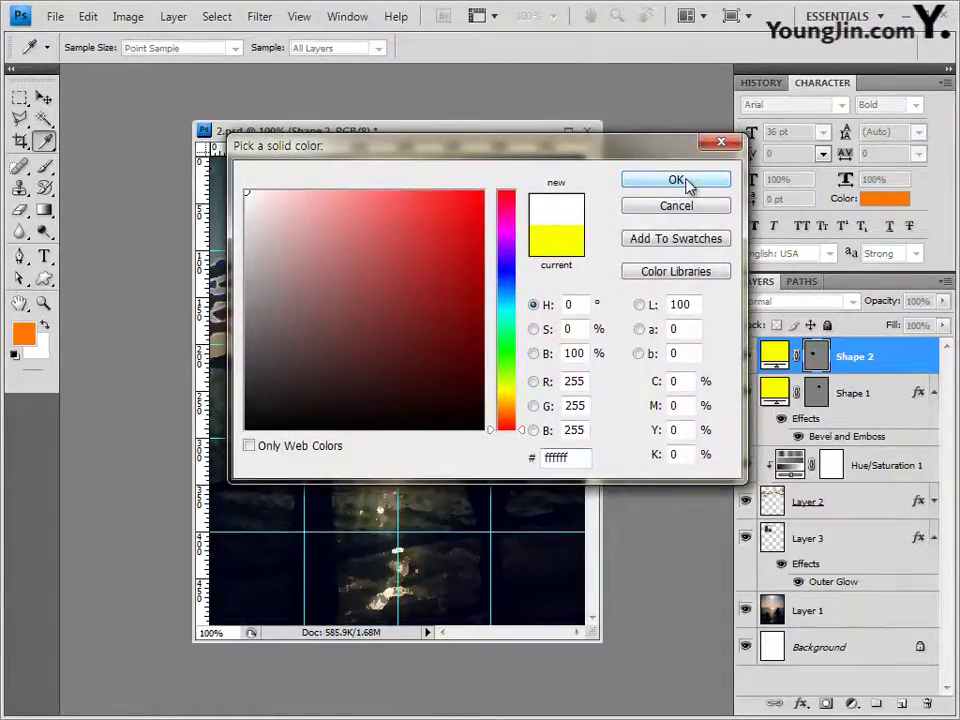
left_click(686, 181)
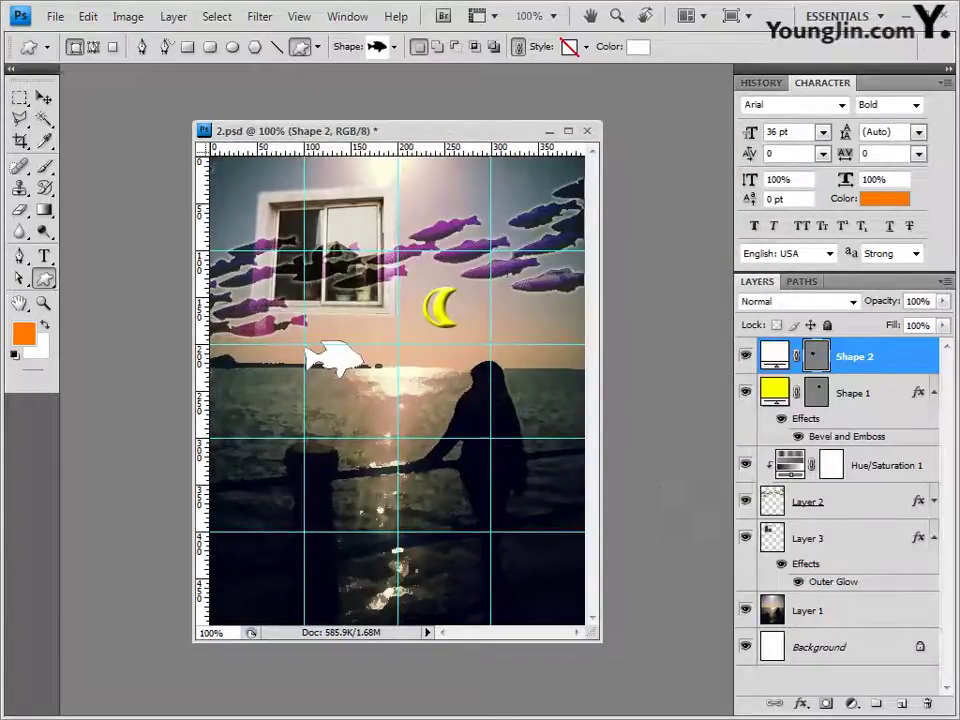
Add an Outer Glow with the default settings to the white fish shape
left_click(800, 704)
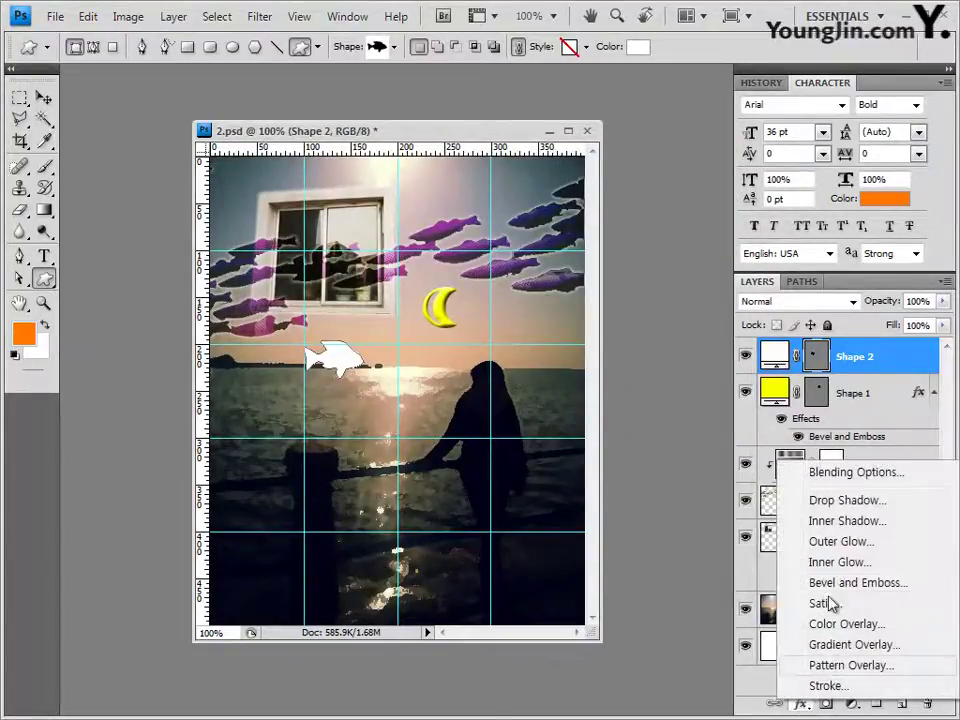
left_click(851, 544)
left_click(688, 289)
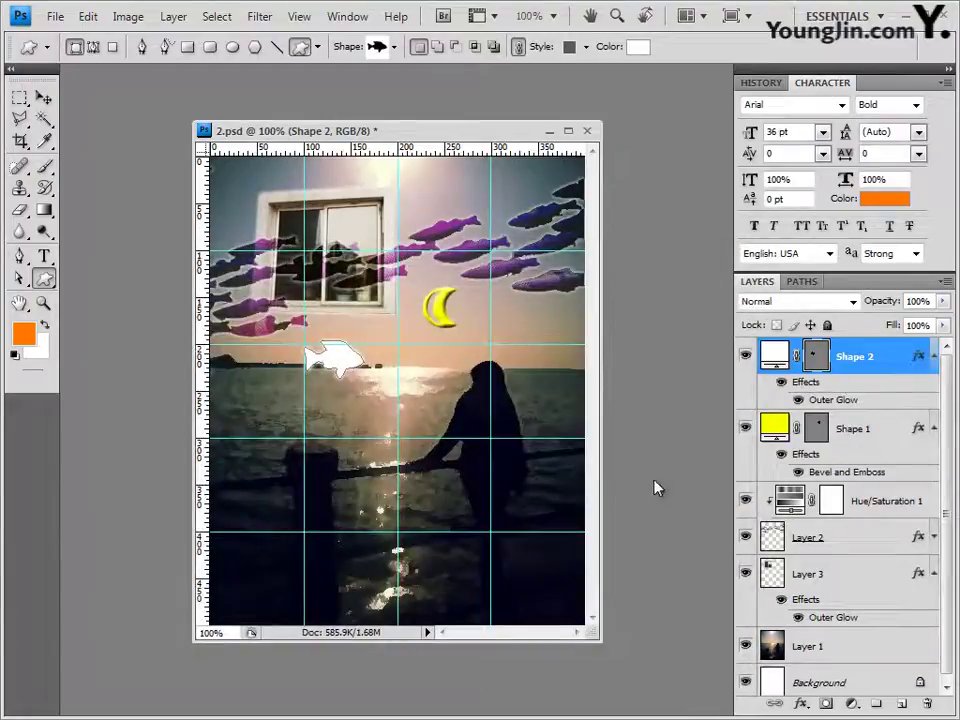
Free-transform the white fish to a smaller size, centred at about X 132, Y 220 px below the window
key("ctrl+t")
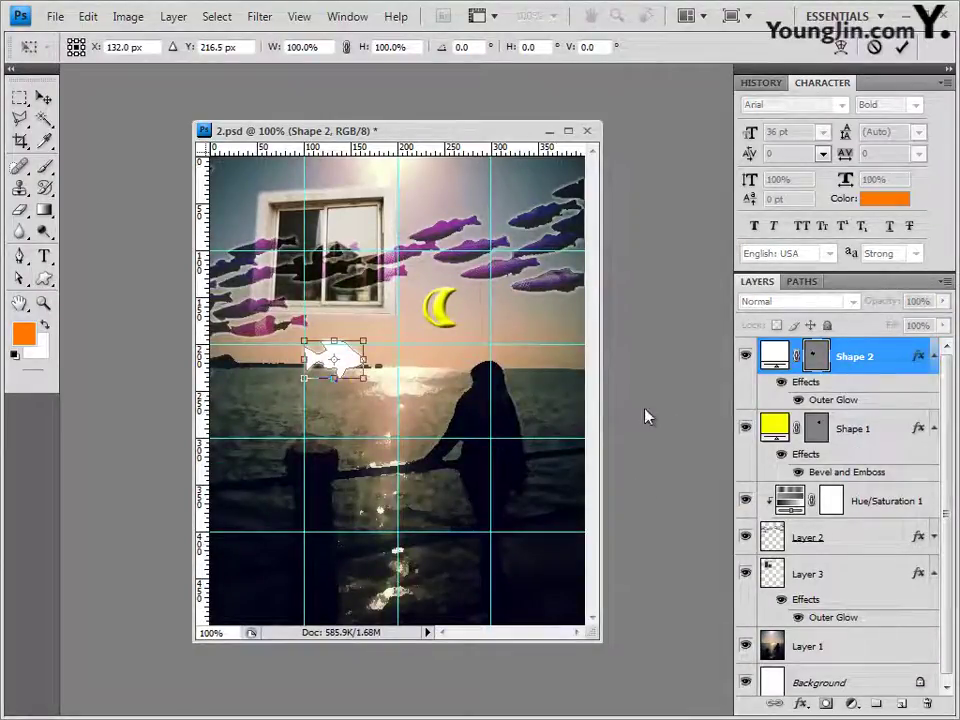
key("Escape")
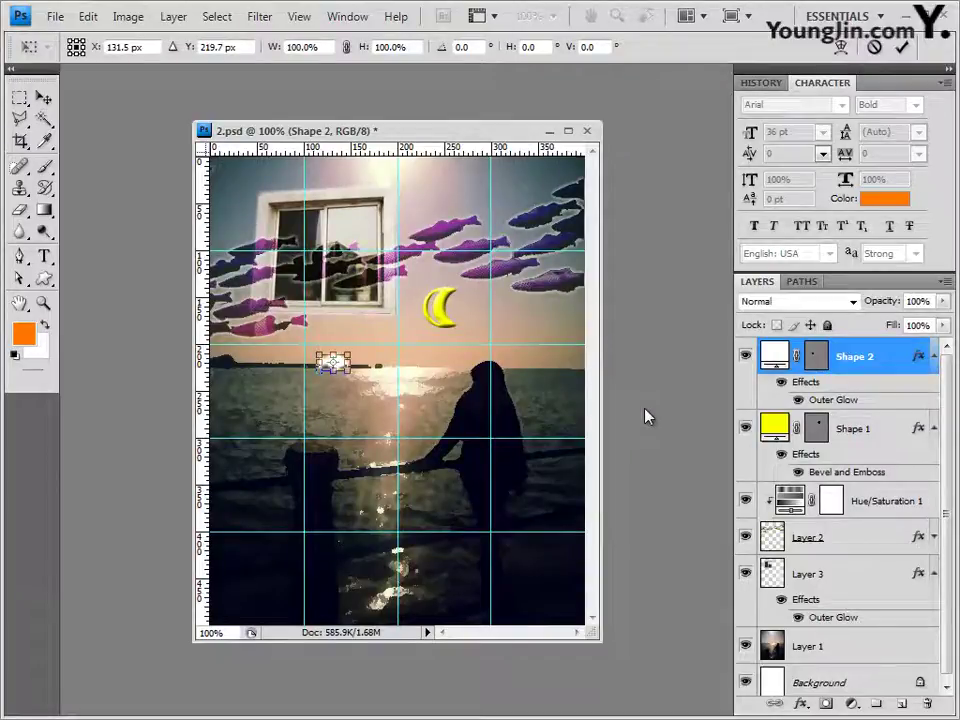
key("Return")
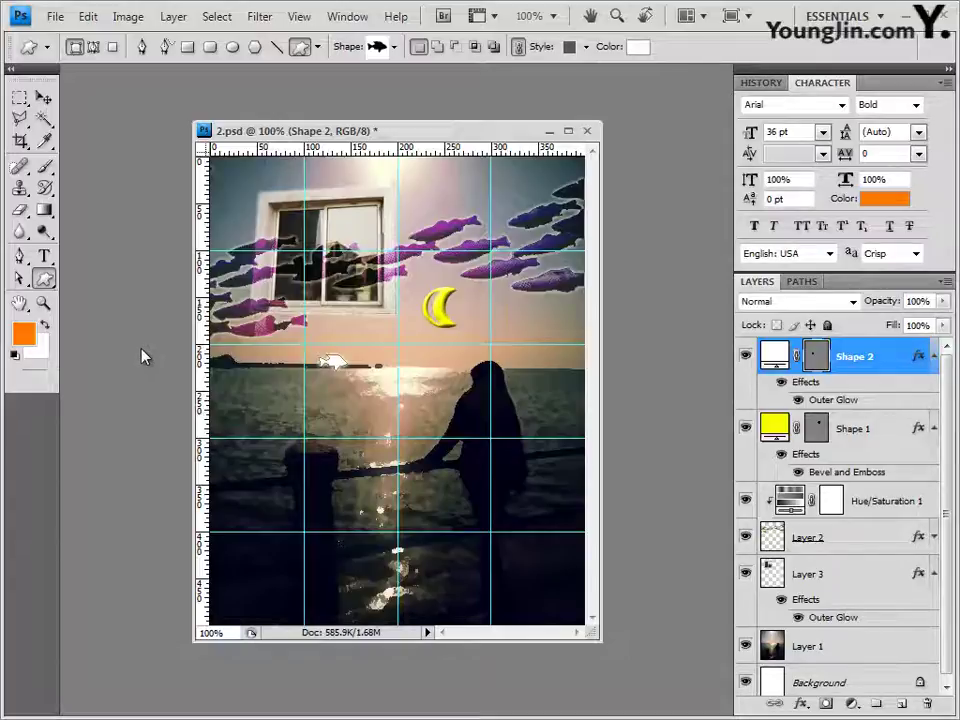
Start a horizontal text line at about X 115, Y 350 px in Arial Bold, 36 pt, Crisp, left-aligned
left_click(47, 257)
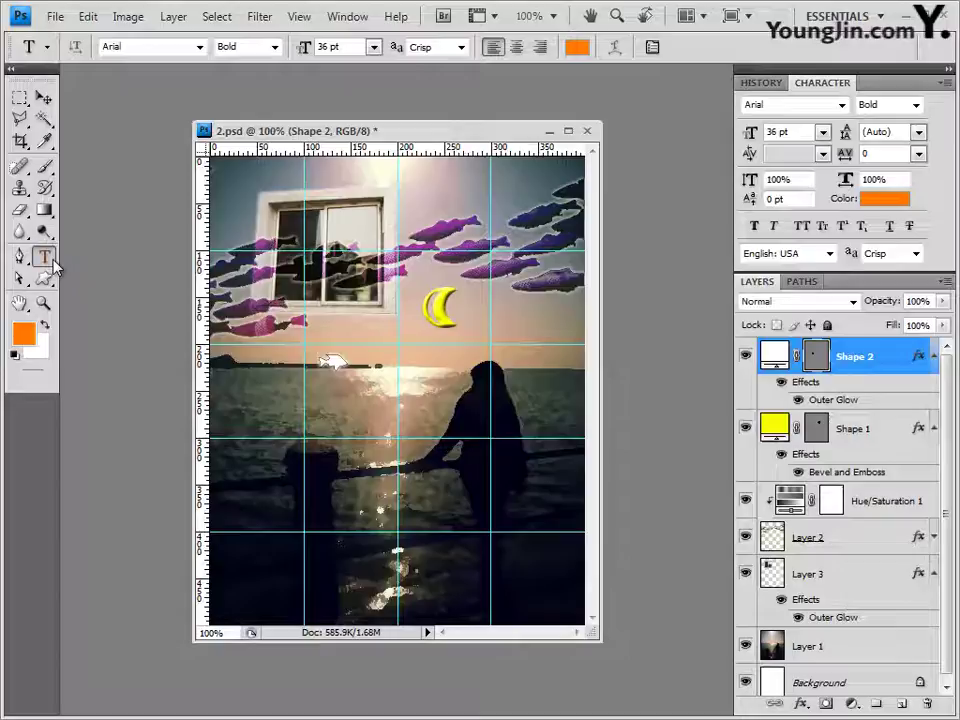
left_click(46, 259)
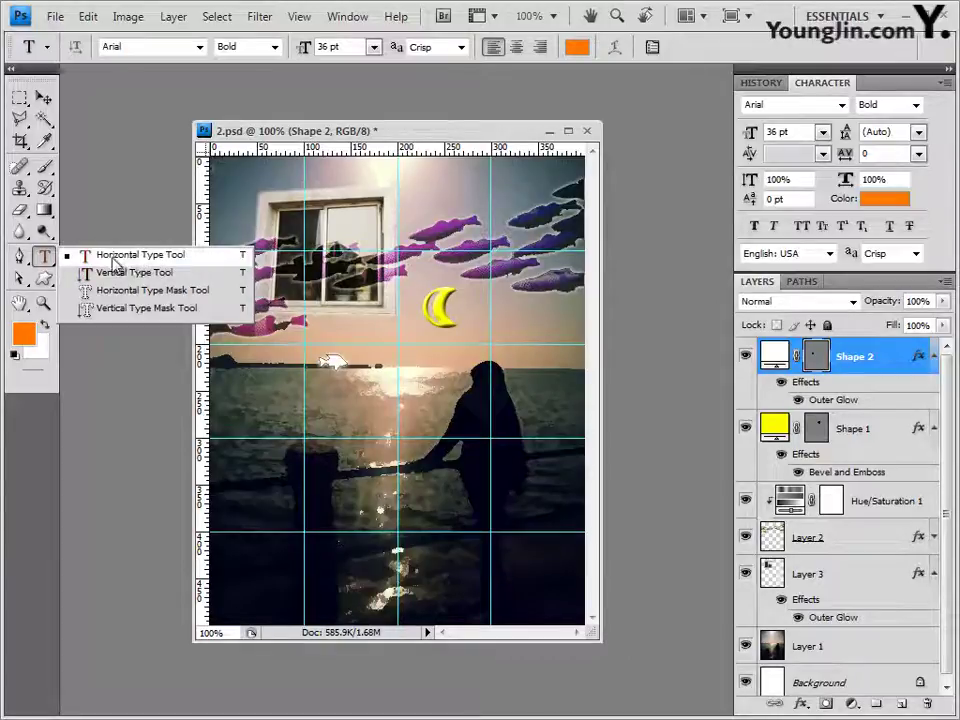
left_click(146, 257)
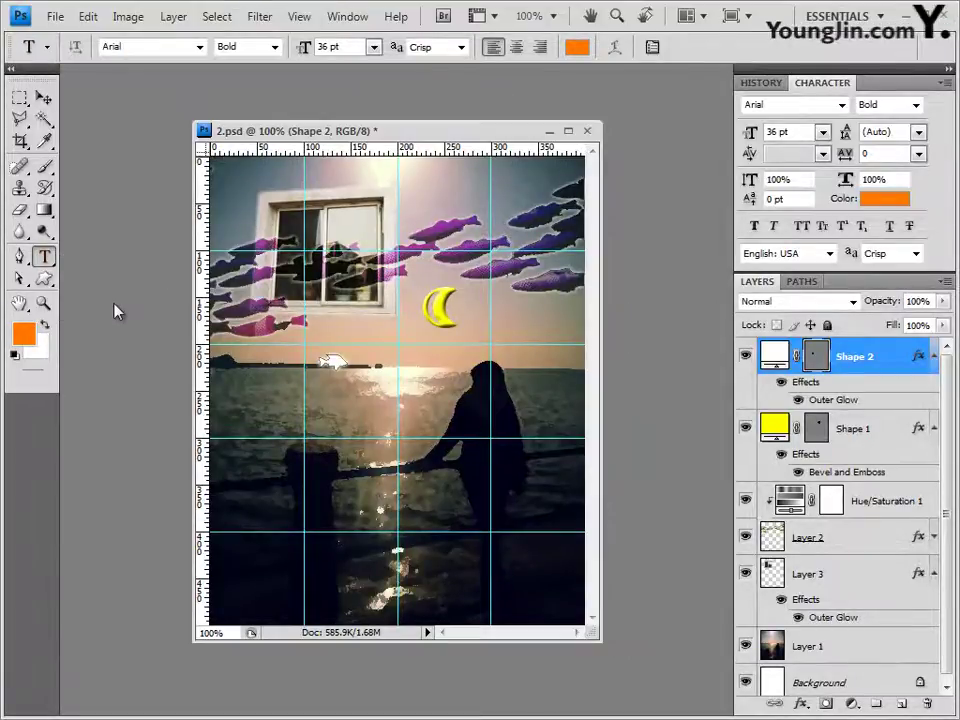
left_click(318, 485)
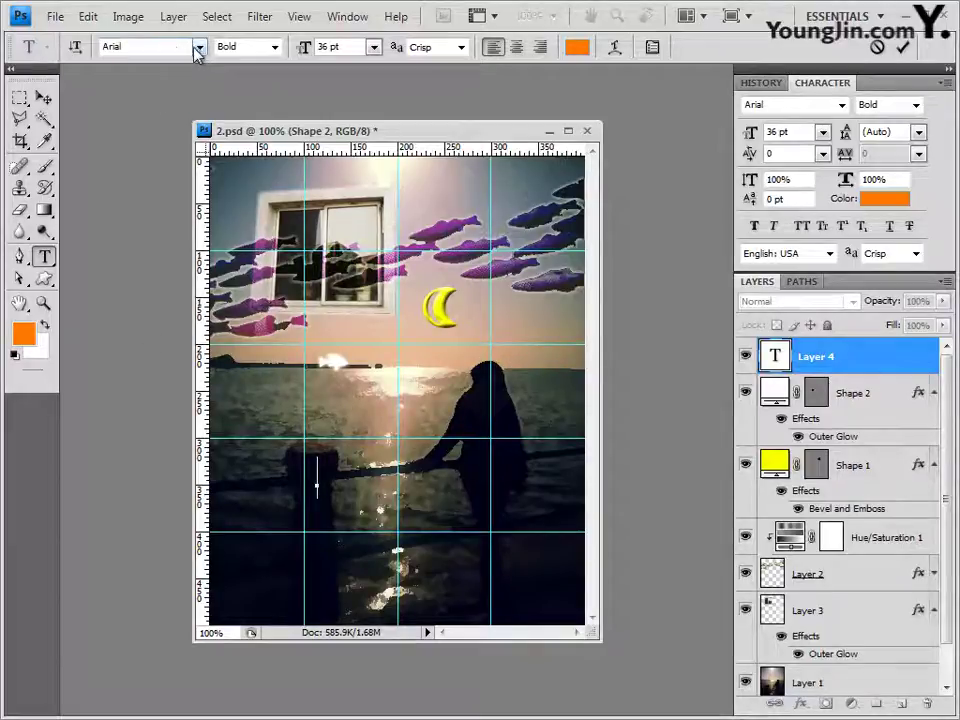
left_click(249, 47)
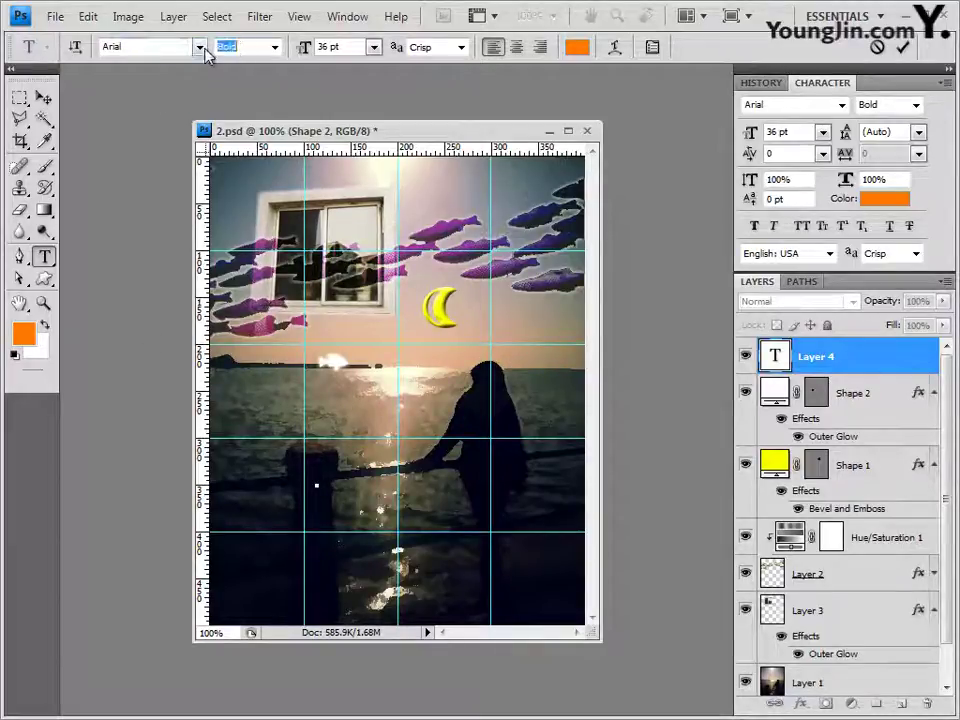
left_click(349, 47)
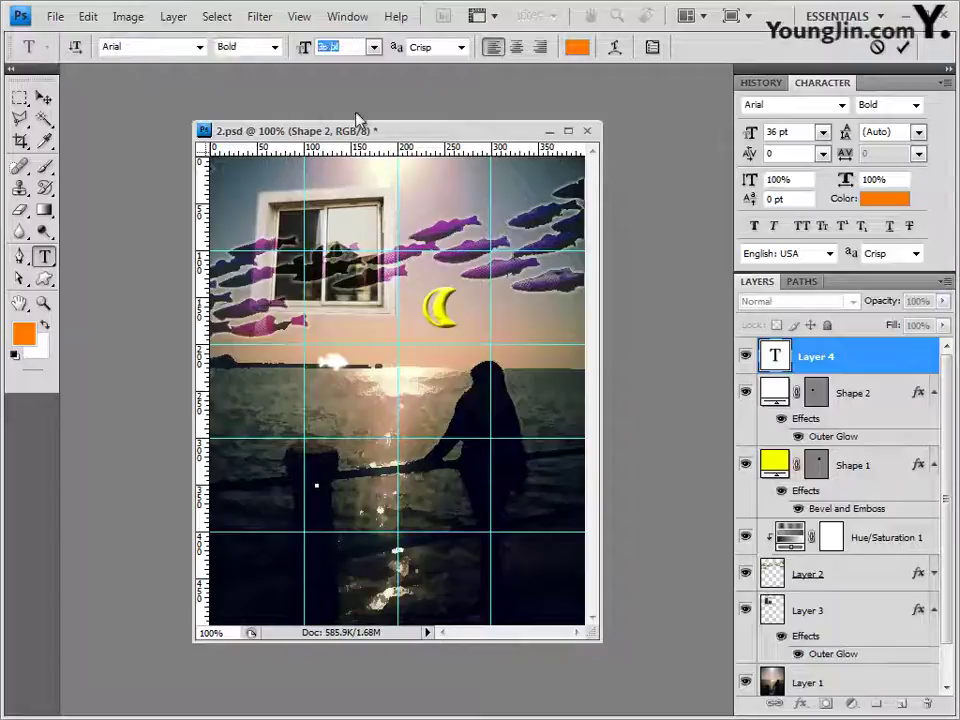
left_click(462, 49)
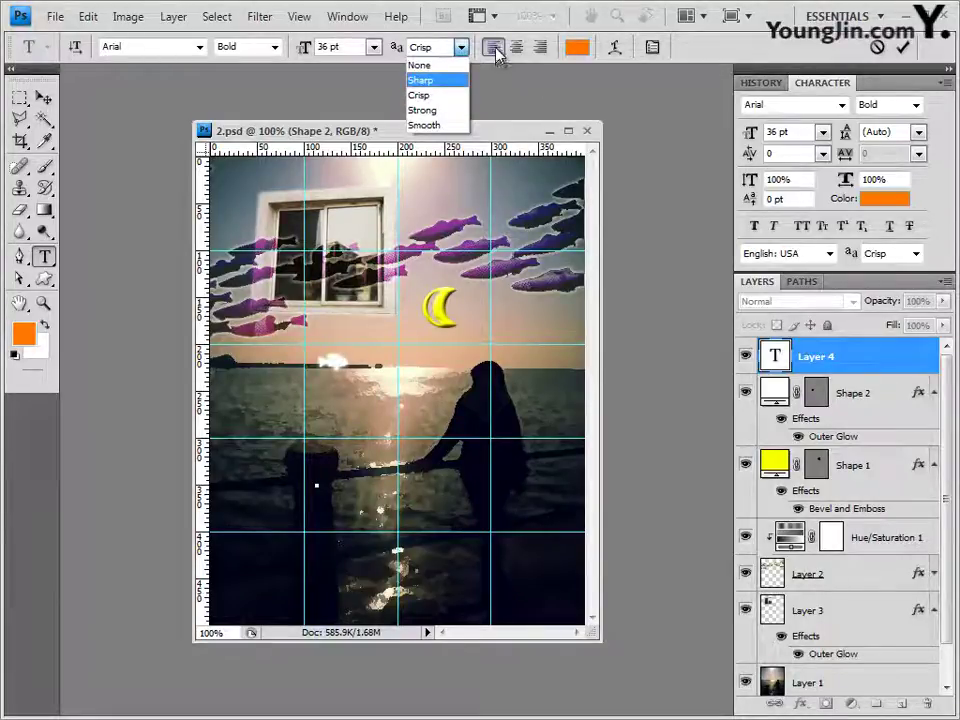
left_click(497, 55)
Set the text color to fcff00 and enter "Night Fantasy"
left_click(577, 49)
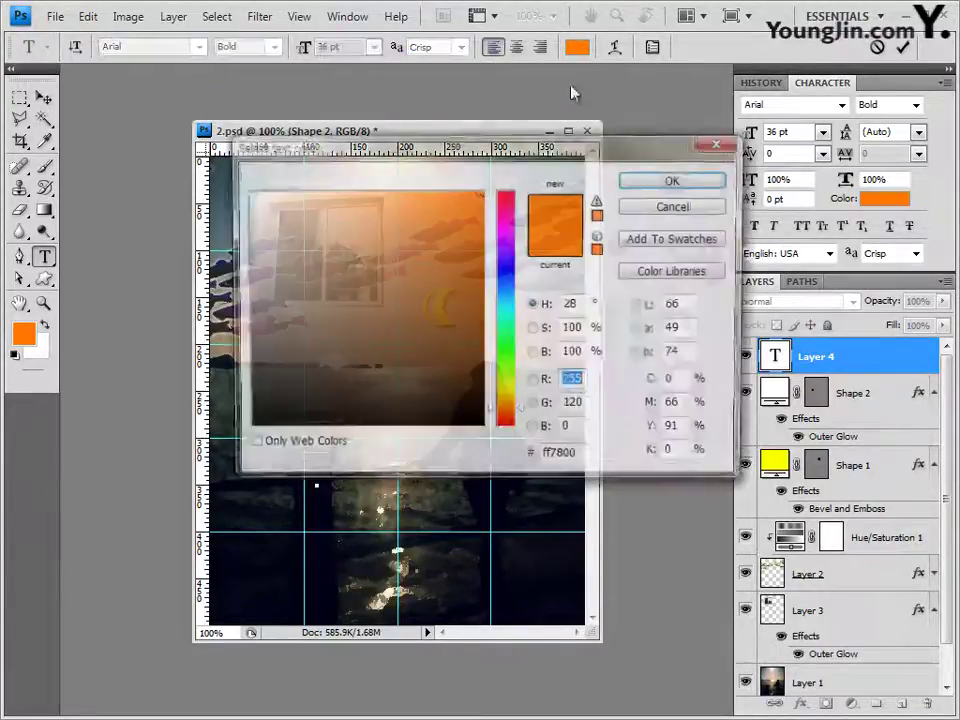
left_click(566, 457)
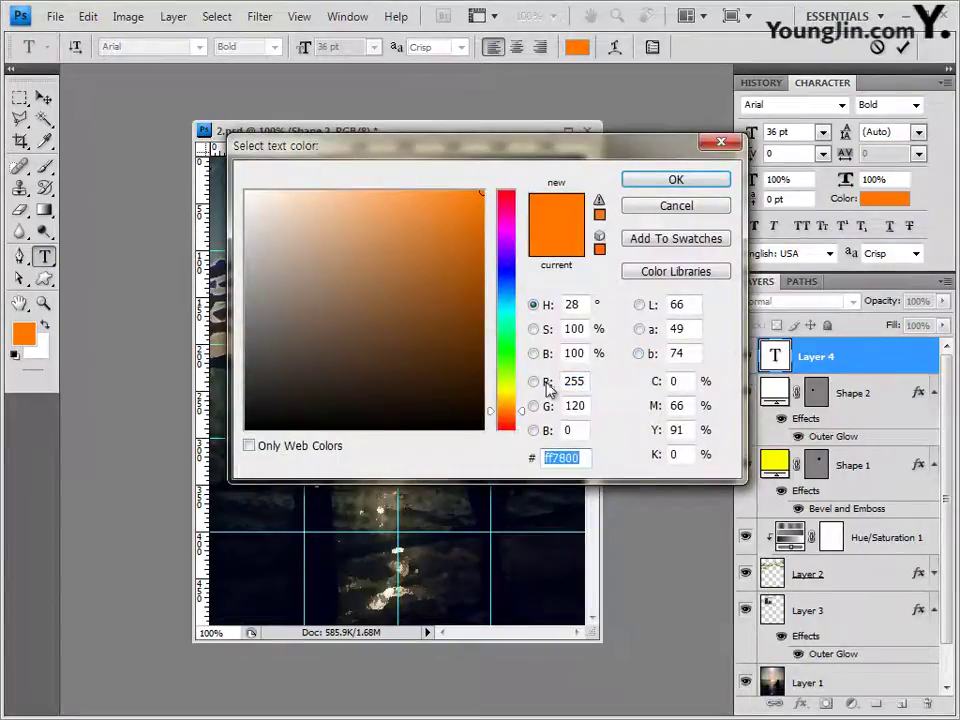
type("fcff00")
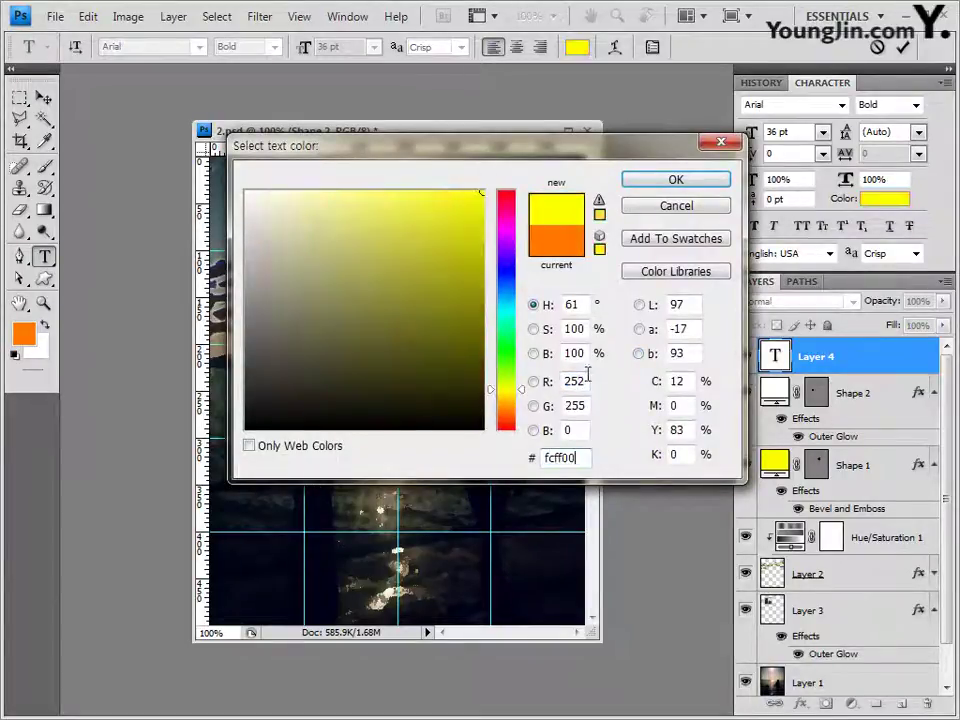
left_click(676, 180)
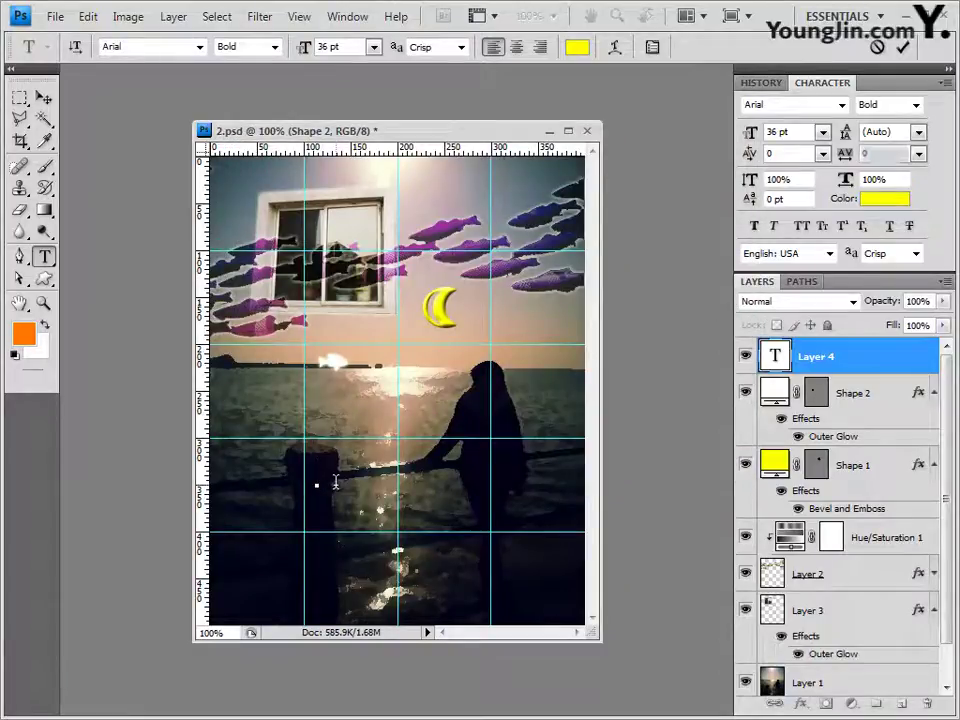
type("Night Fantasy")
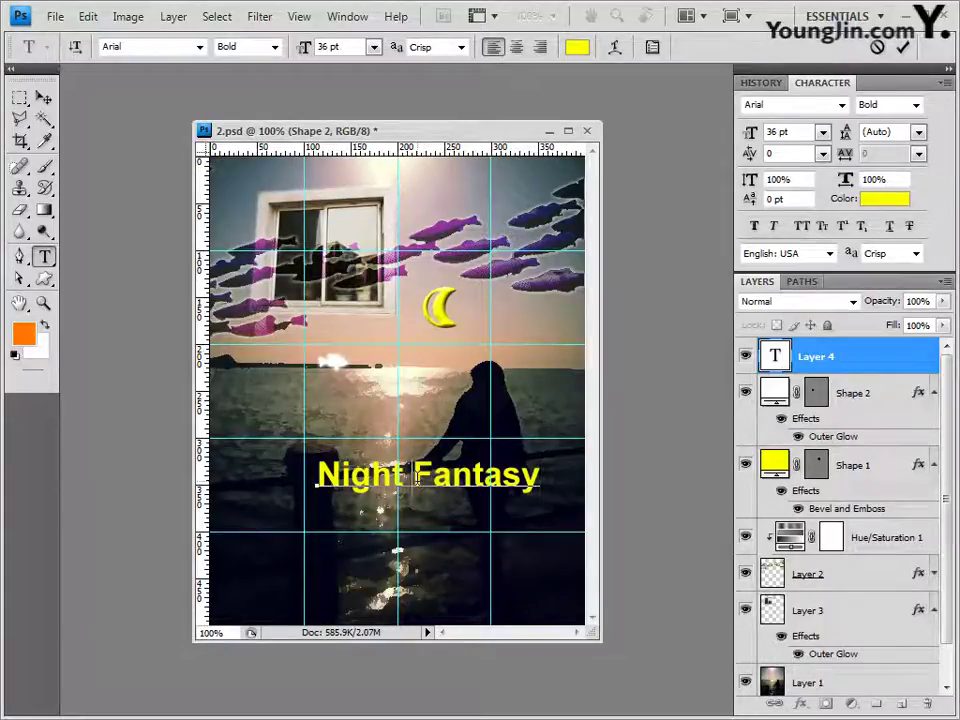
Recolor the word "Fantasy" to ffffff and commit the text layer
left_click_drag(416, 477, 572, 480)
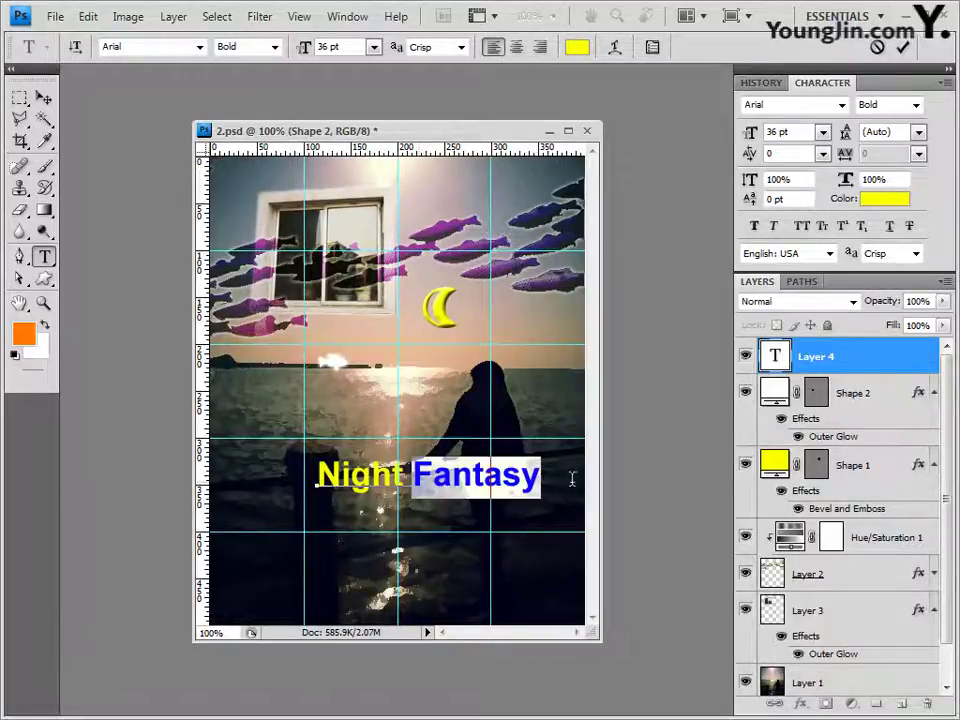
left_click(577, 48)
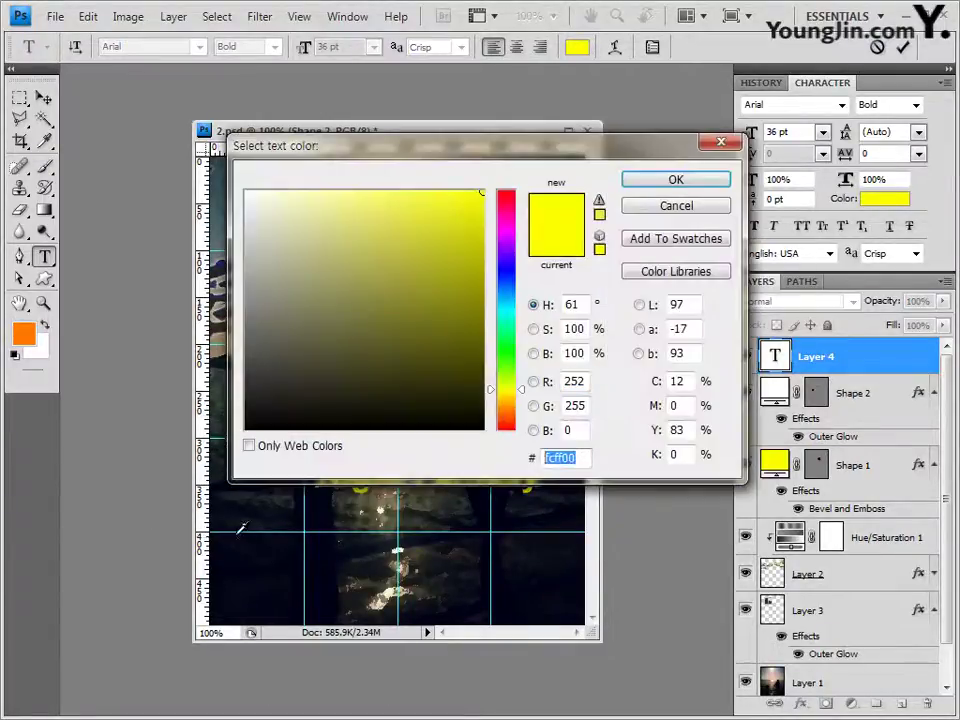
type("ffffff")
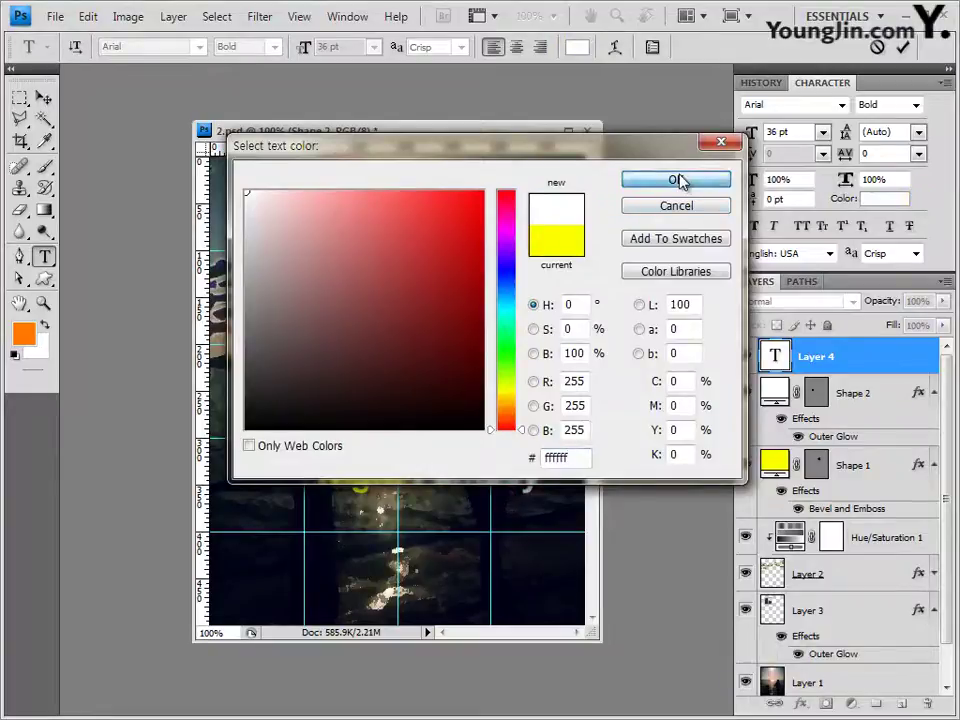
left_click(676, 180)
left_click(410, 476)
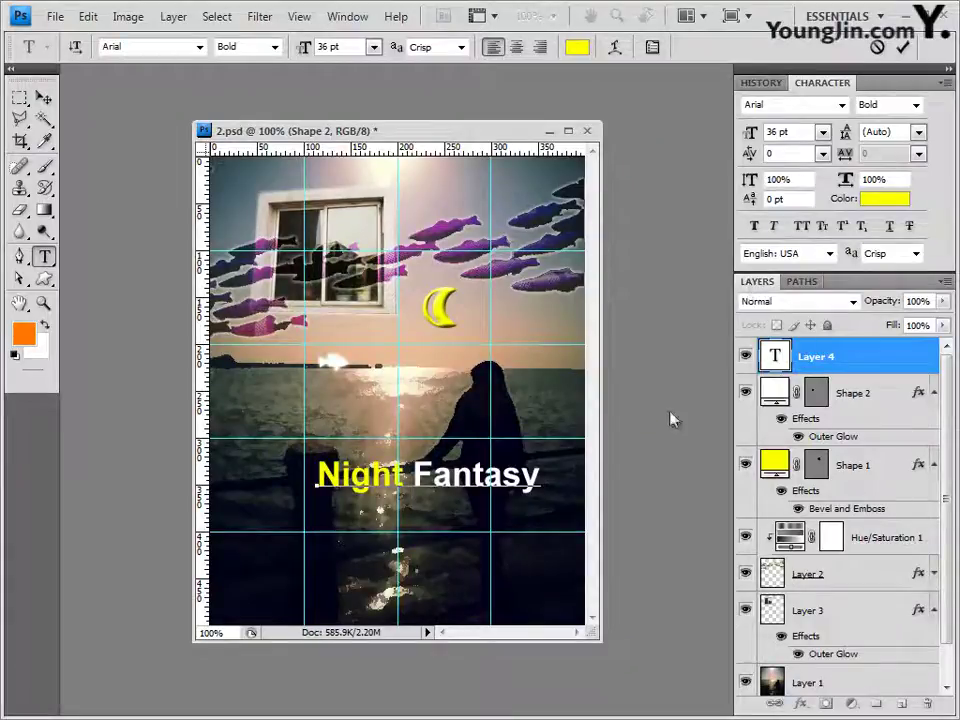
left_click(849, 360)
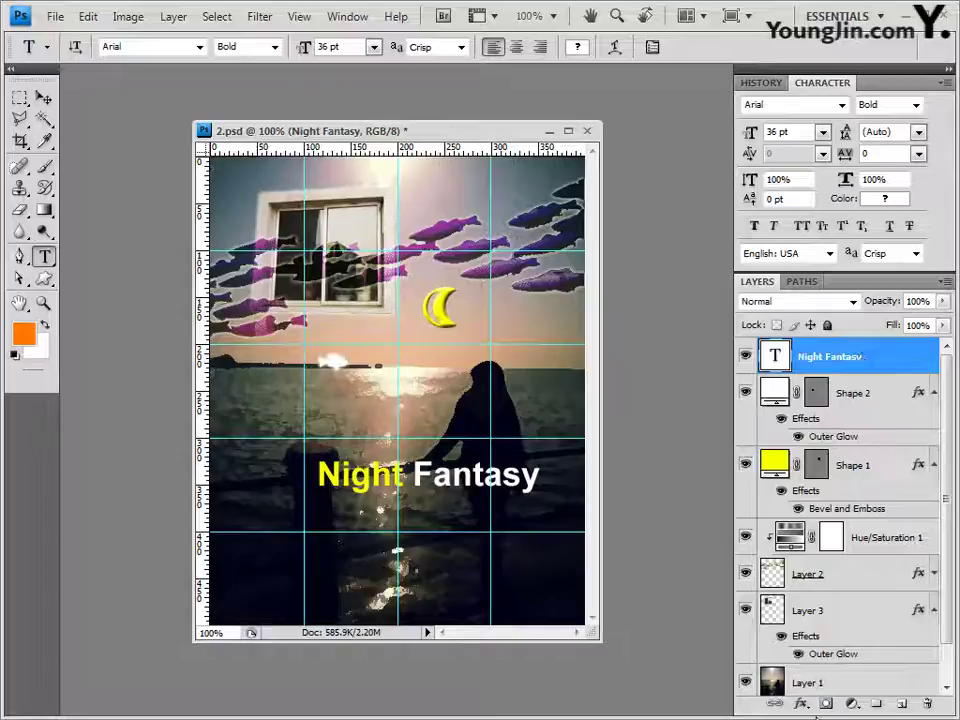
Add a 3 px outside Stroke in color 813486 and a default Drop Shadow to the Night Fantasy text
left_click(803, 705)
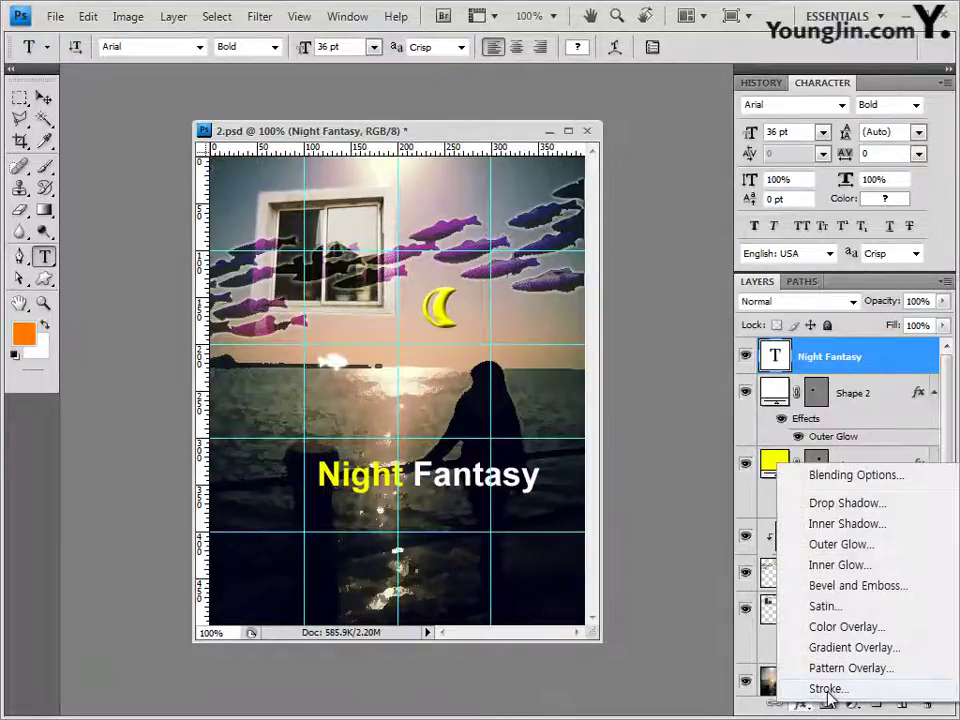
left_click(828, 690)
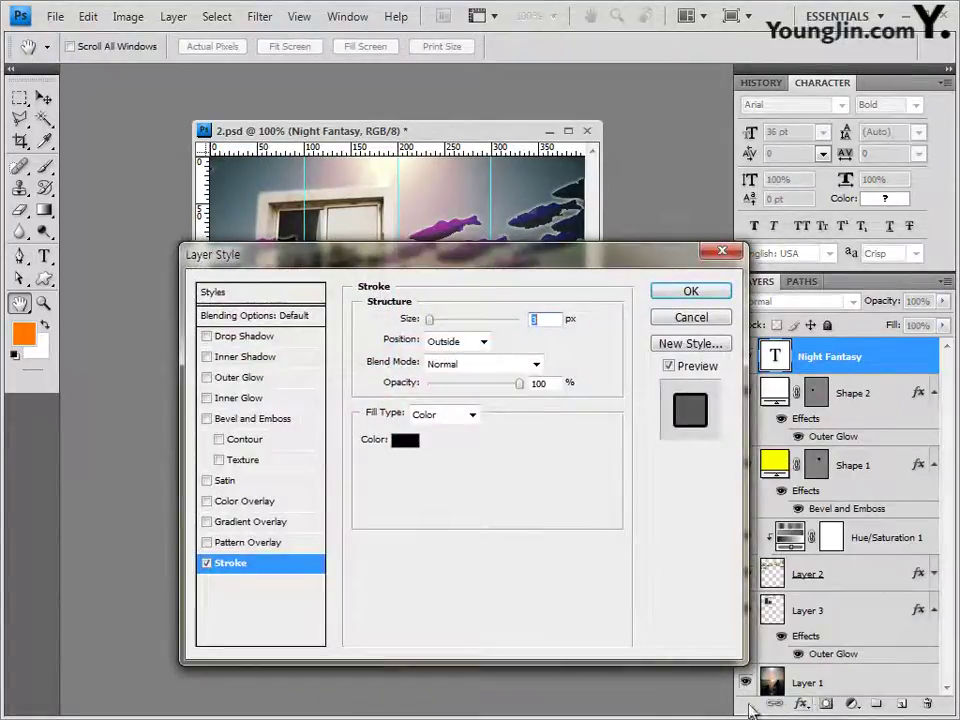
left_click(401, 446)
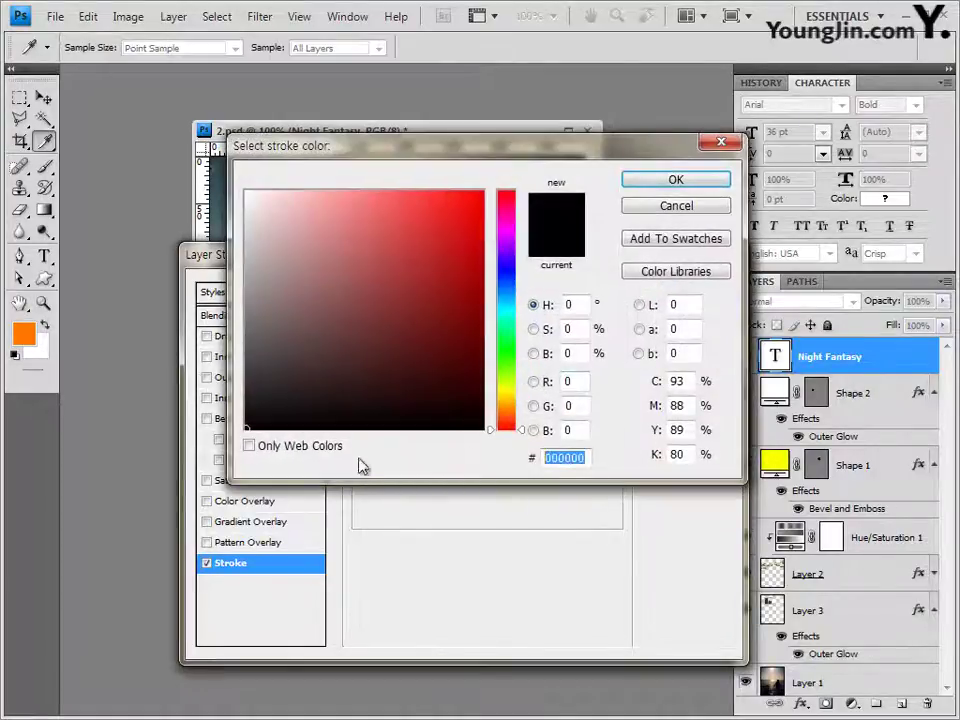
type("813486")
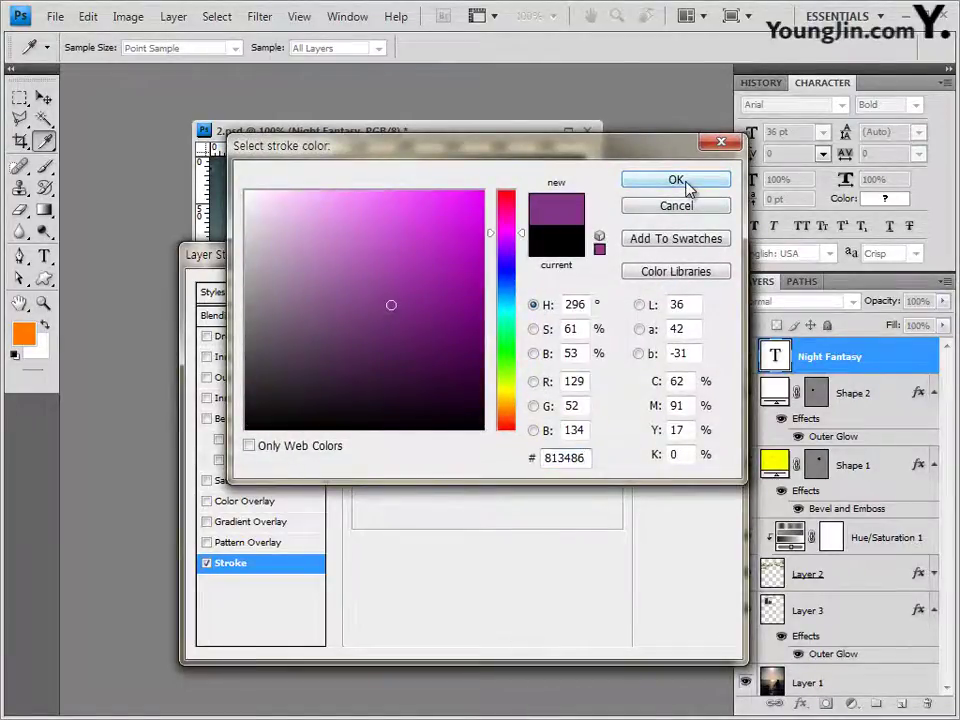
left_click(686, 185)
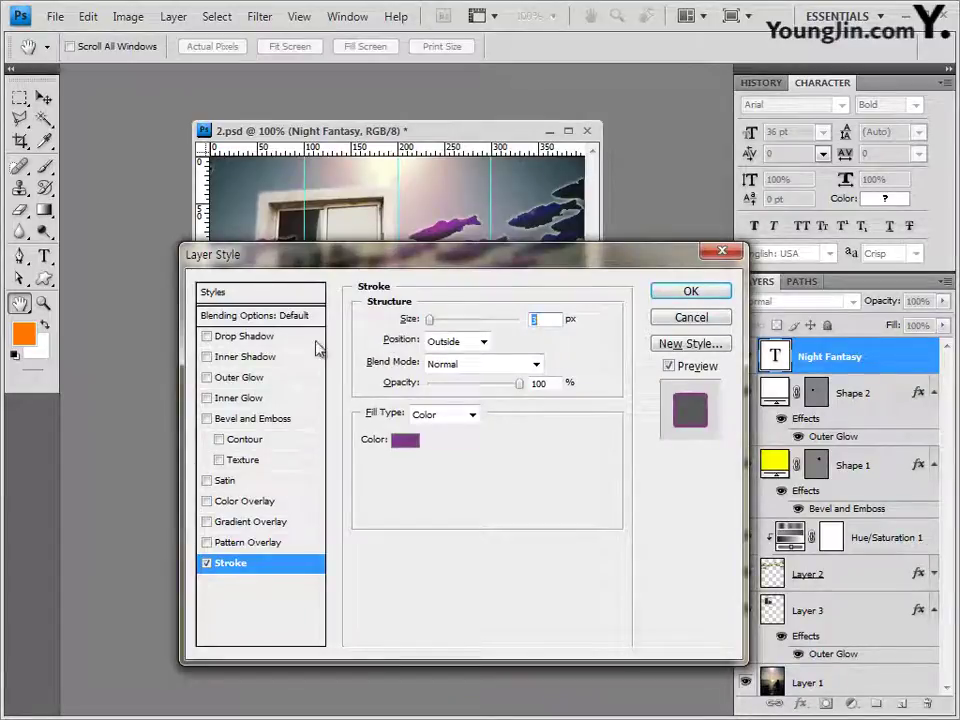
left_click(246, 338)
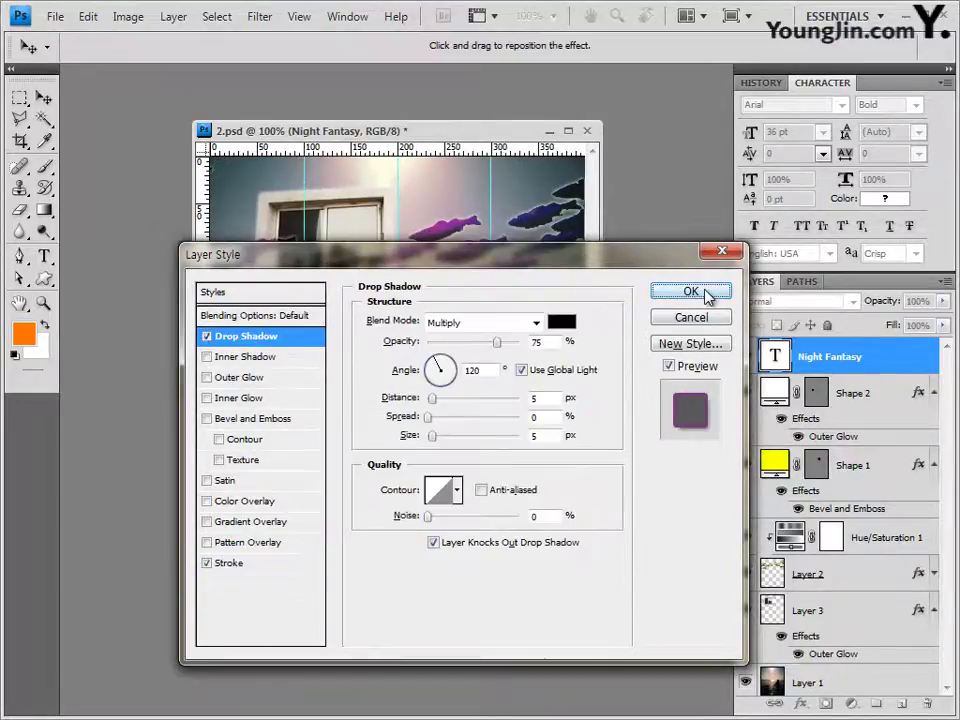
left_click(692, 291)
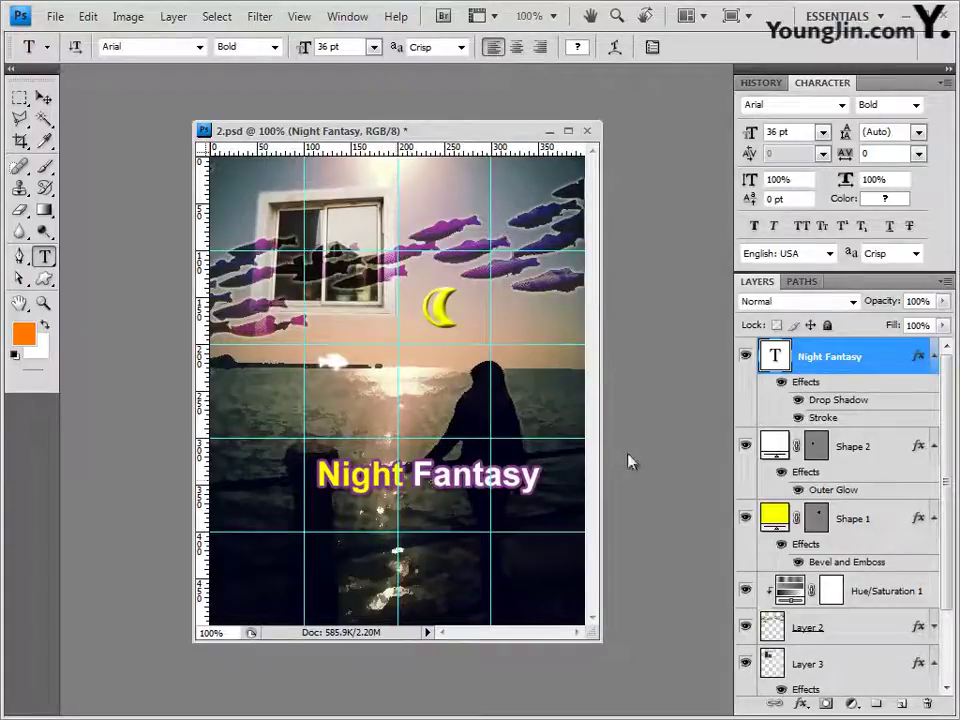
Warp the Night Fantasy text with the Rise style, horizontal, at +50% bend
left_click(617, 50)
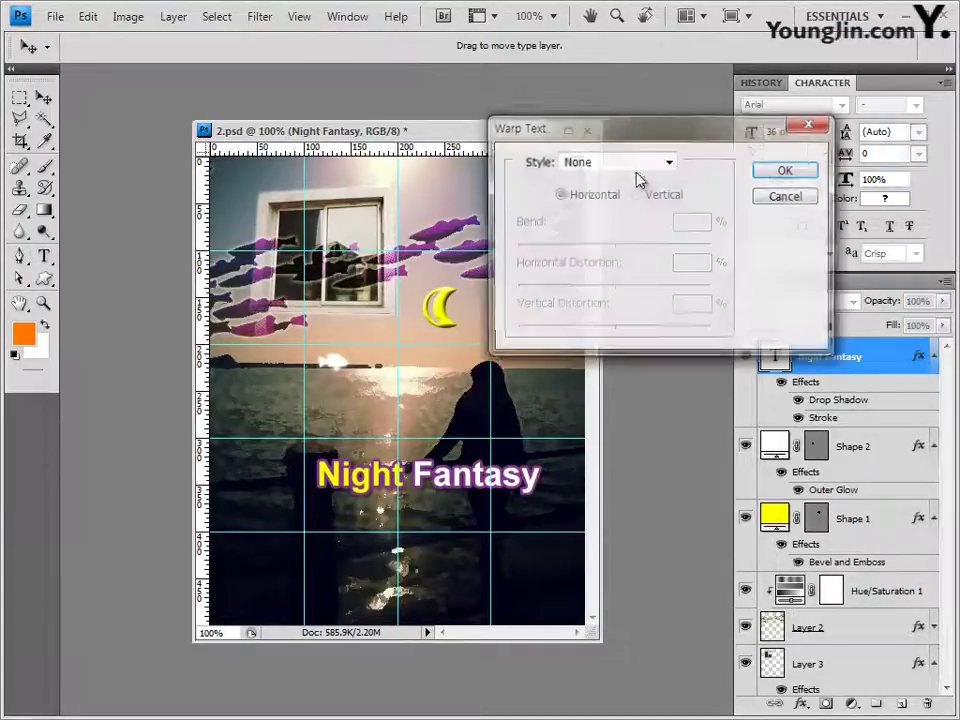
left_click(668, 162)
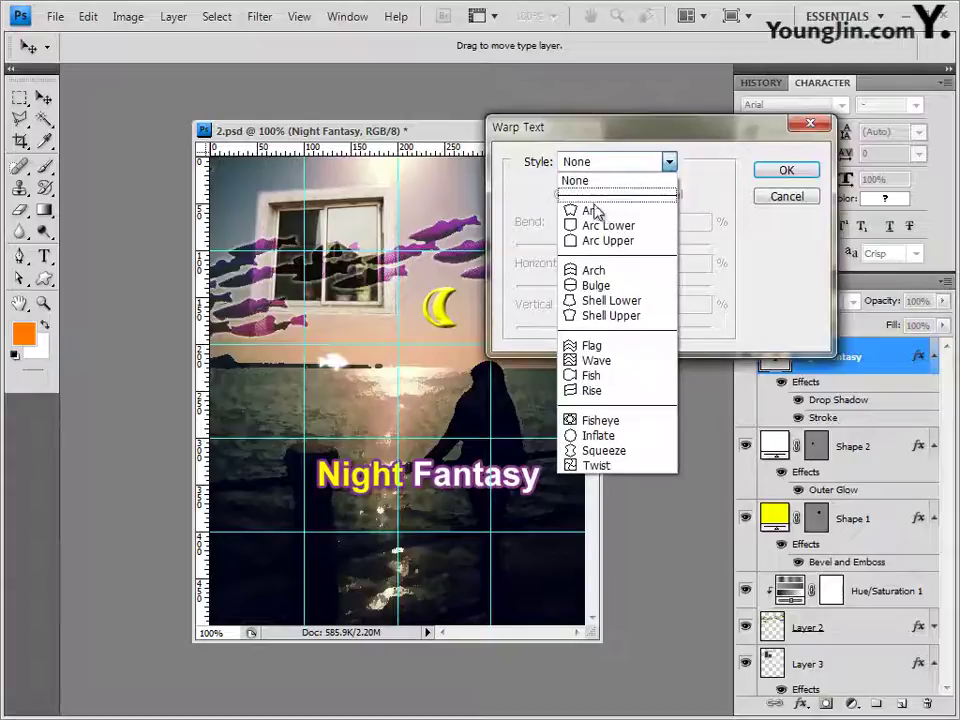
left_click(604, 396)
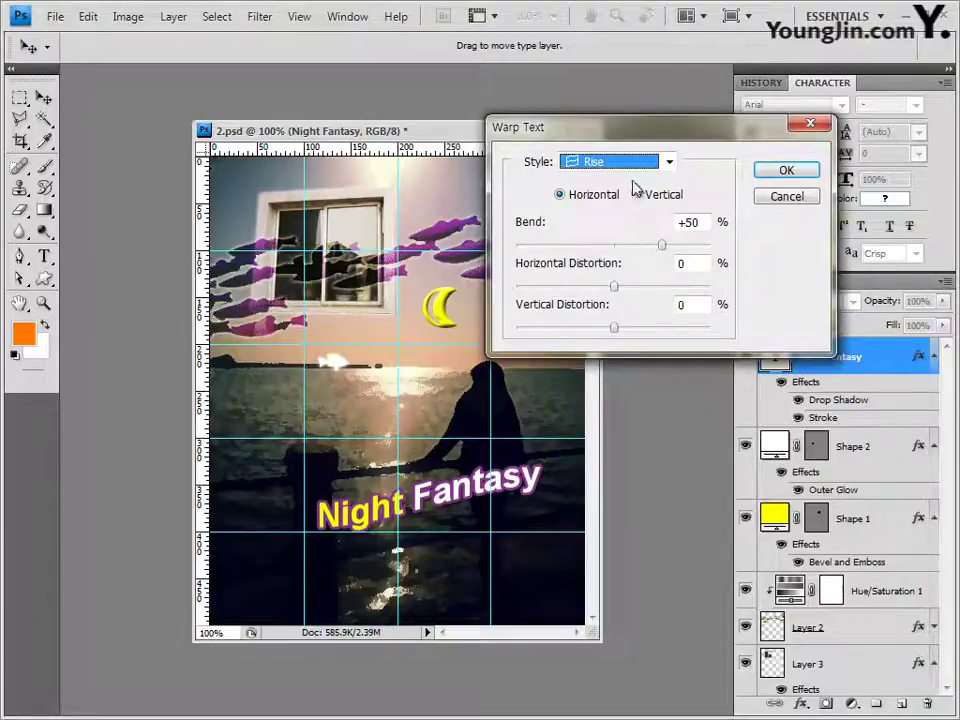
left_click(785, 172)
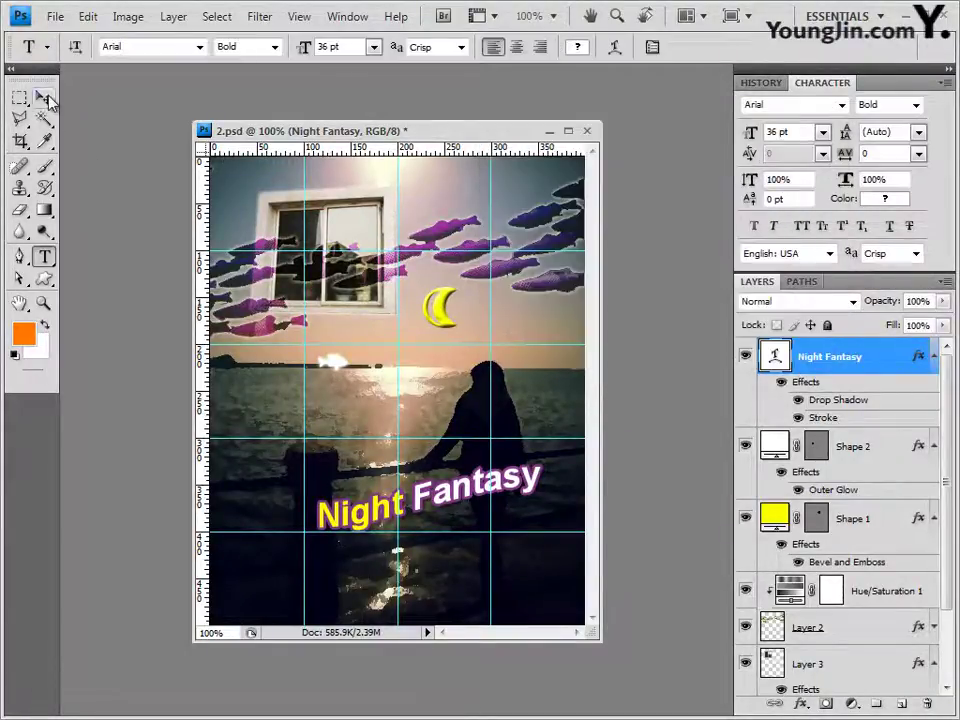
Move the warped text left by about 28 px so it starts just before the 100 px vertical guide
left_click(45, 98)
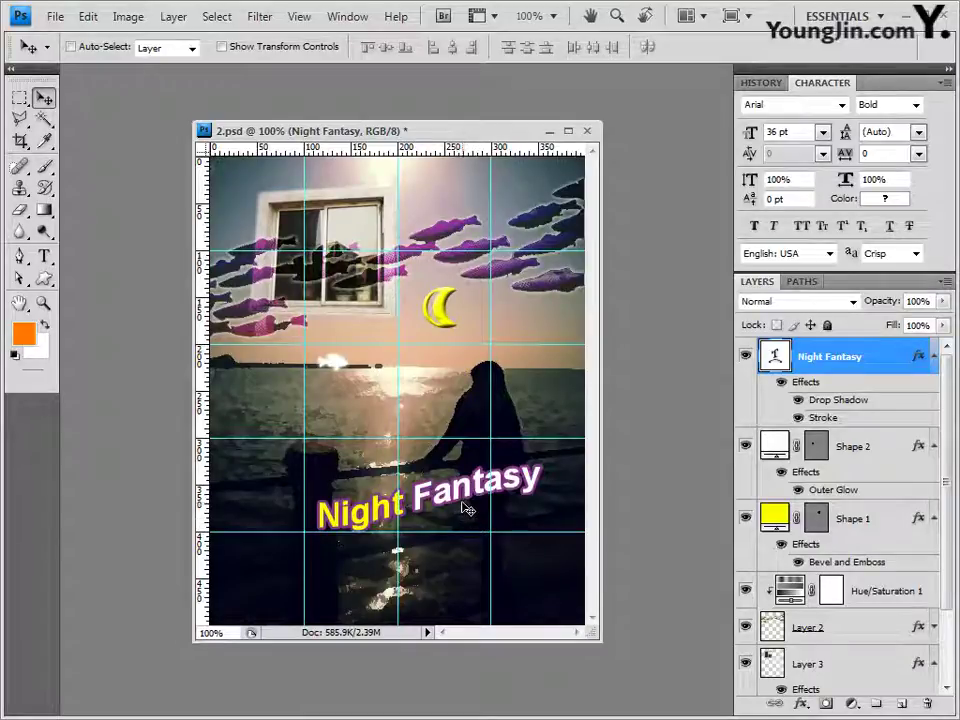
left_click_drag(466, 509, 450, 506)
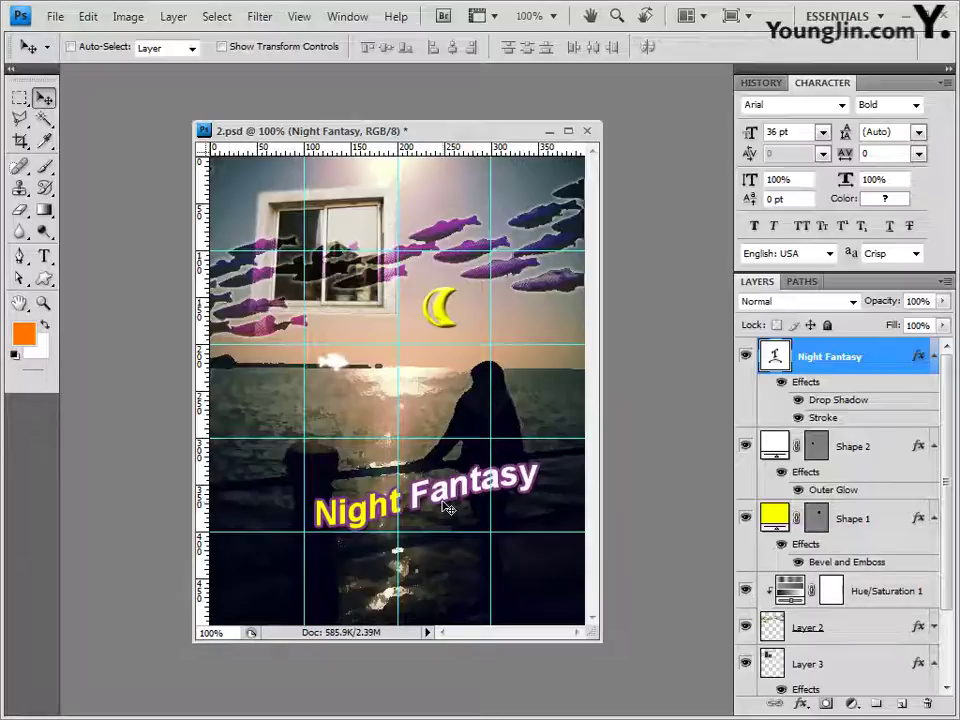
key("shift+Left")
key("shift+Left")
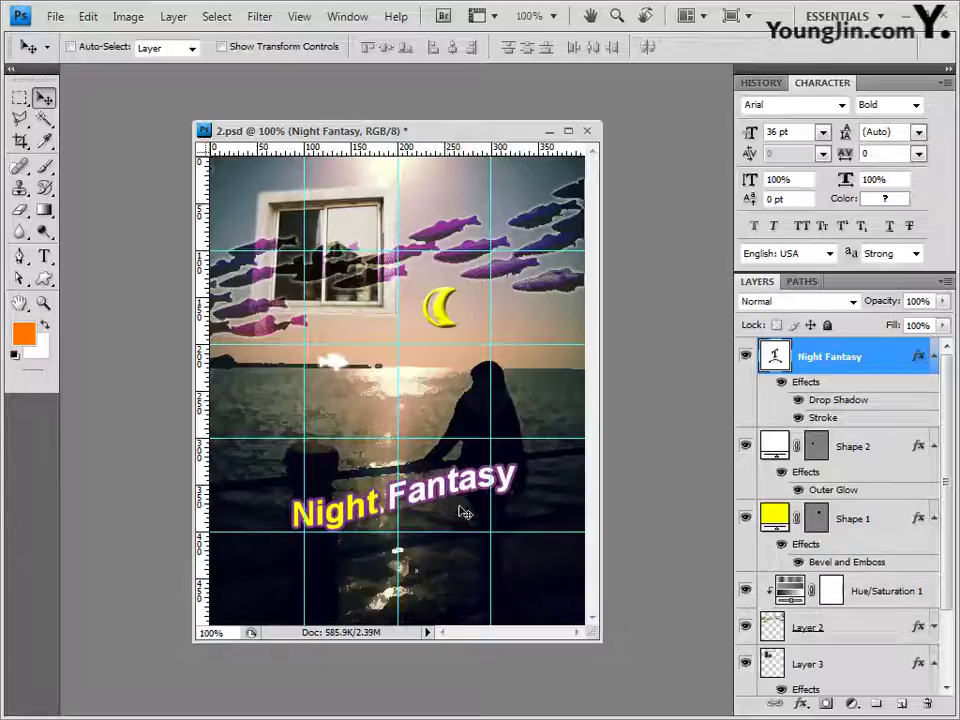
Save the finished composition in 2.psd and clear all guides from the image
left_click(55, 16)
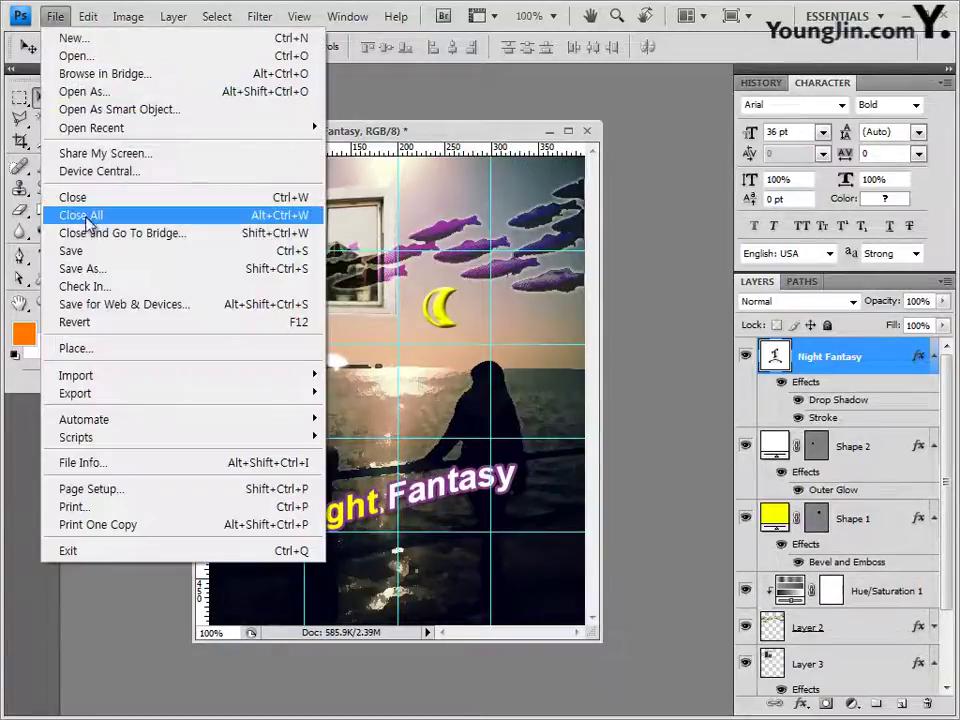
left_click(80, 251)
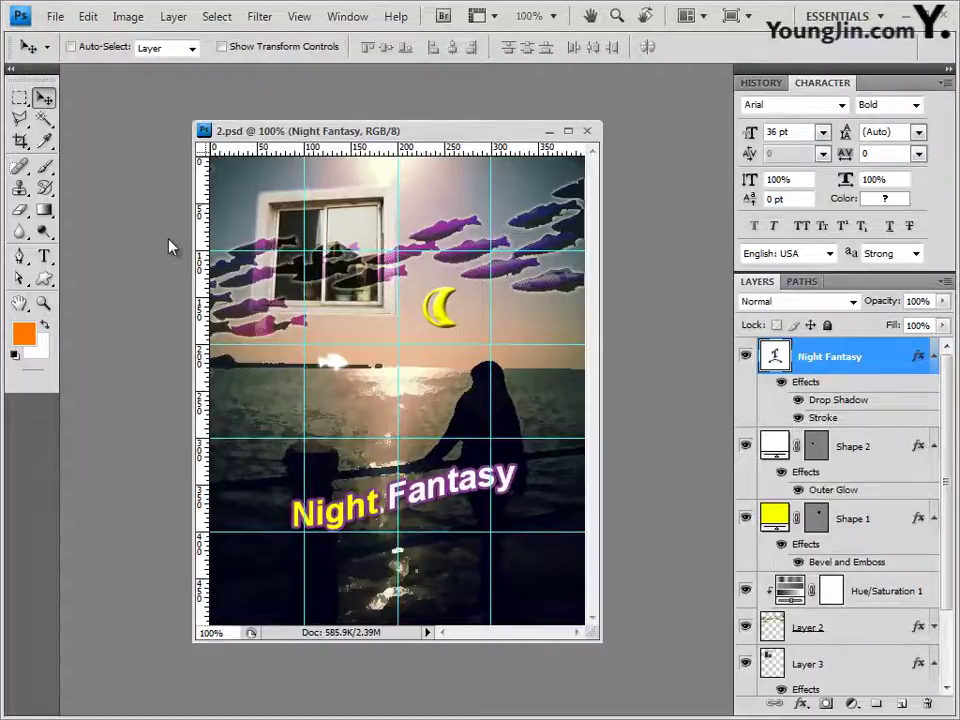
left_click(300, 17)
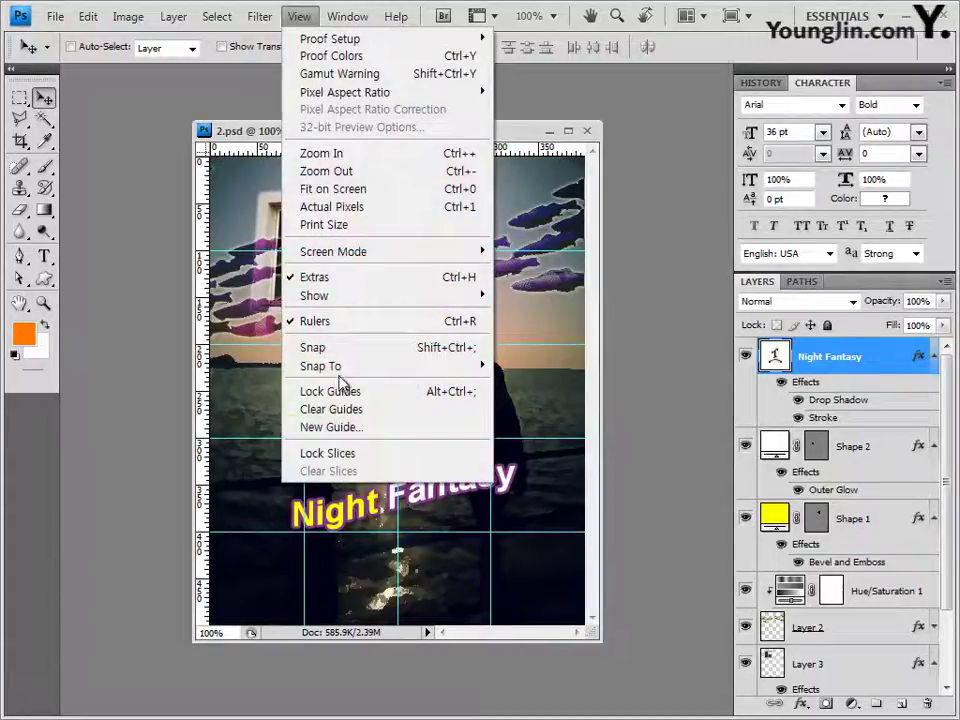
left_click(331, 409)
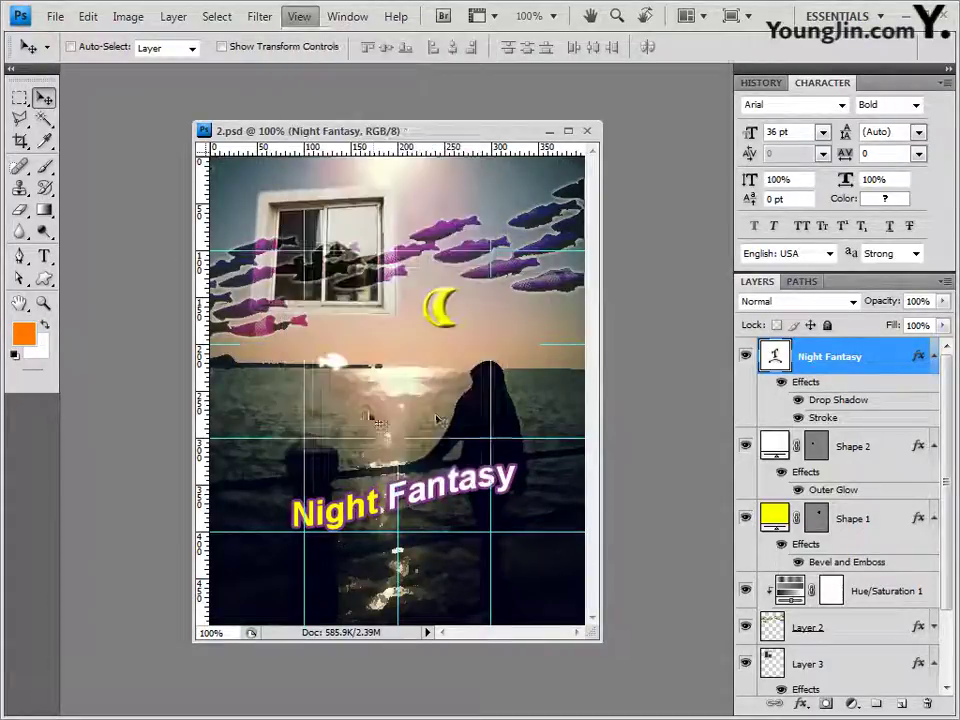
Save a JPEG copy at quality 8 in the GTQ folder, named with the examinee number and name plus the suffix -2
left_click(56, 17)
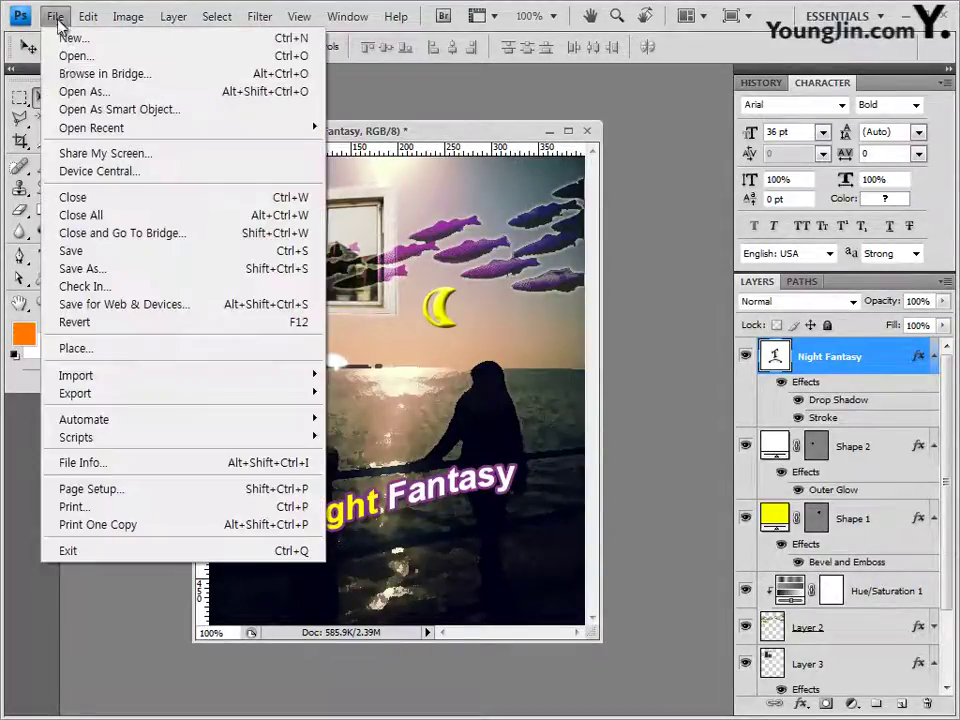
left_click(86, 272)
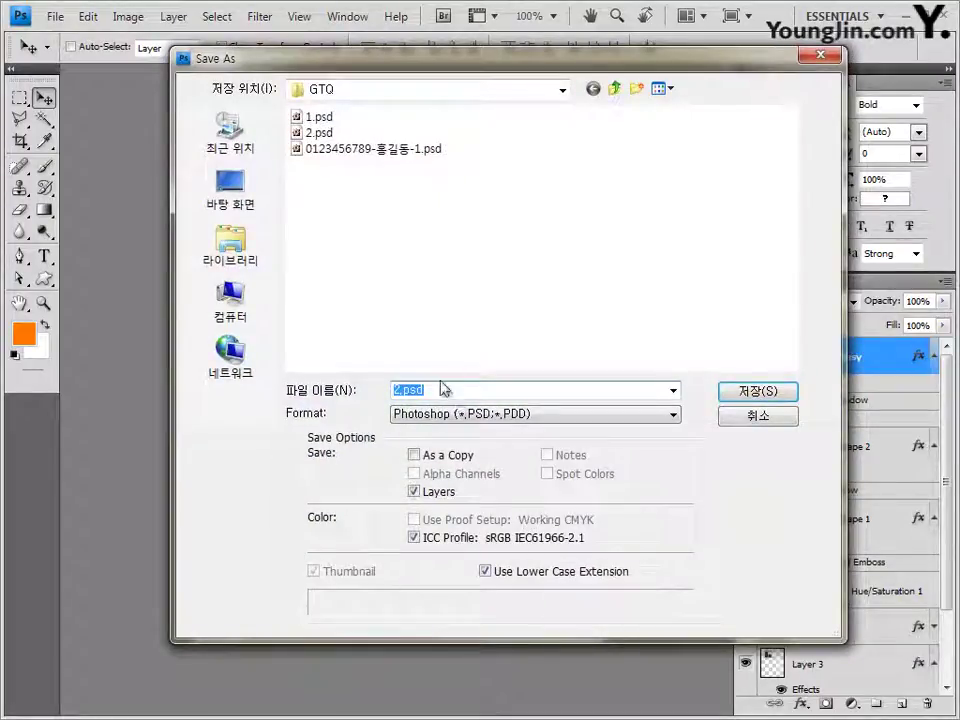
left_click(470, 414)
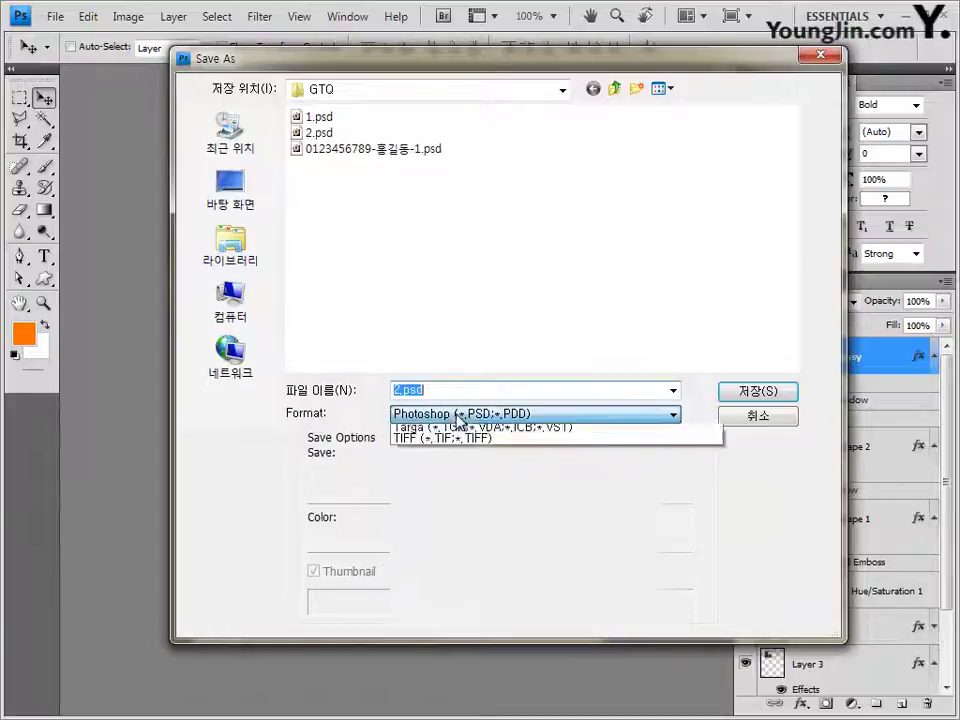
left_click(474, 520)
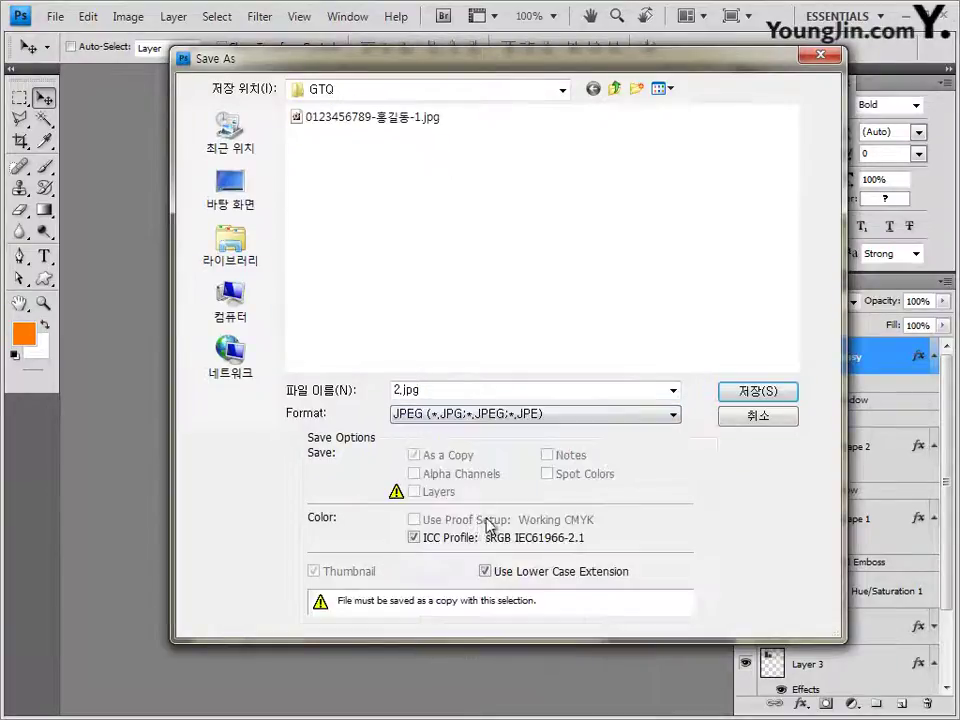
left_click(432, 119)
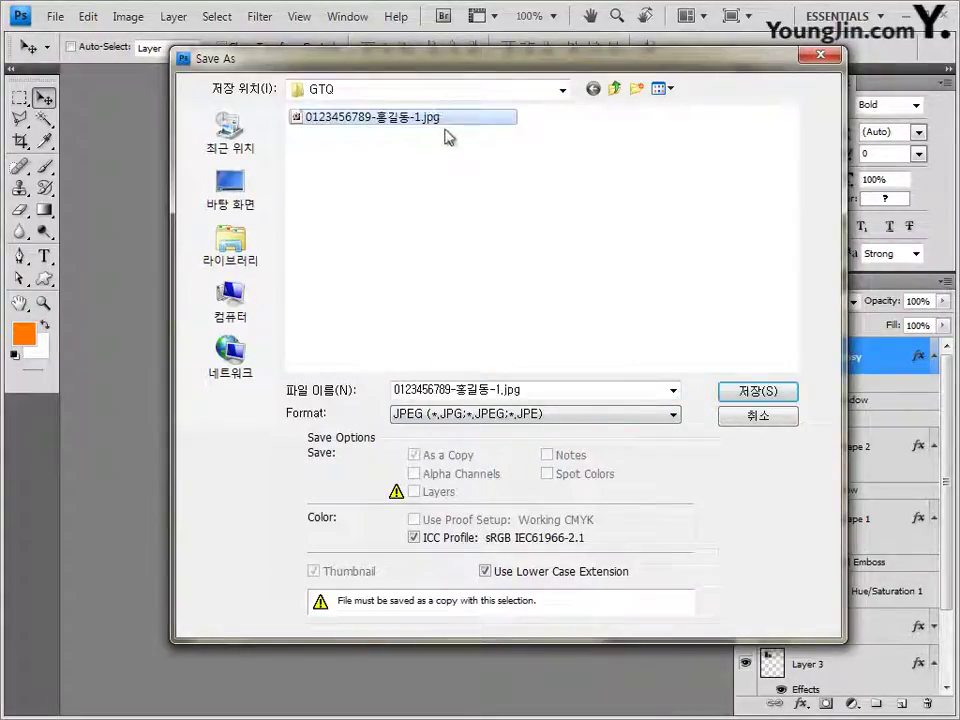
left_click(497, 393)
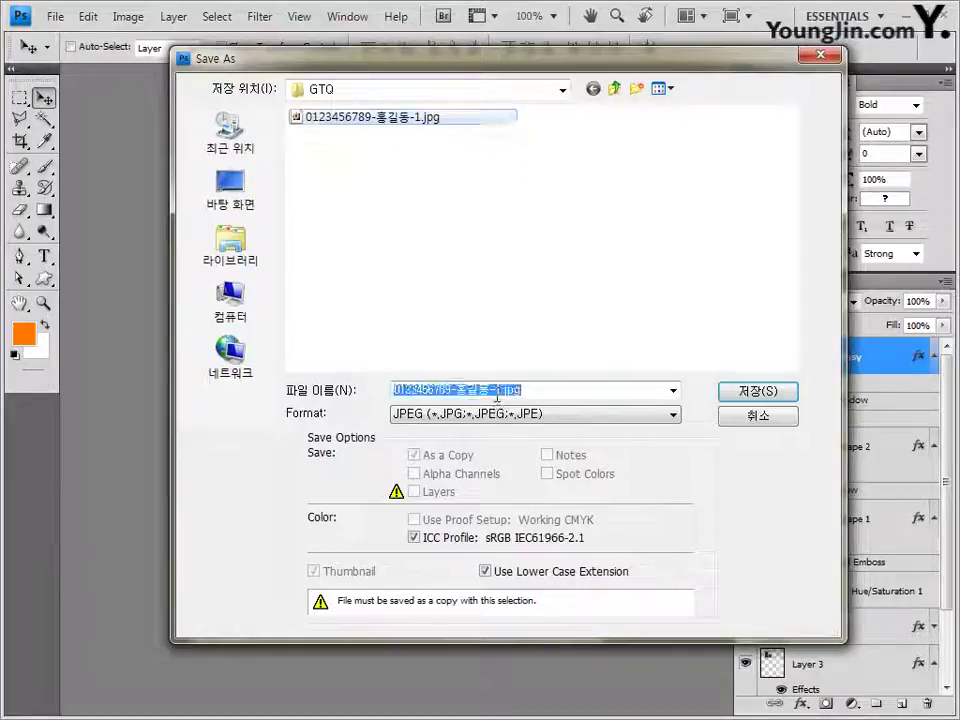
left_click(499, 391)
key("Delete")
type("2")
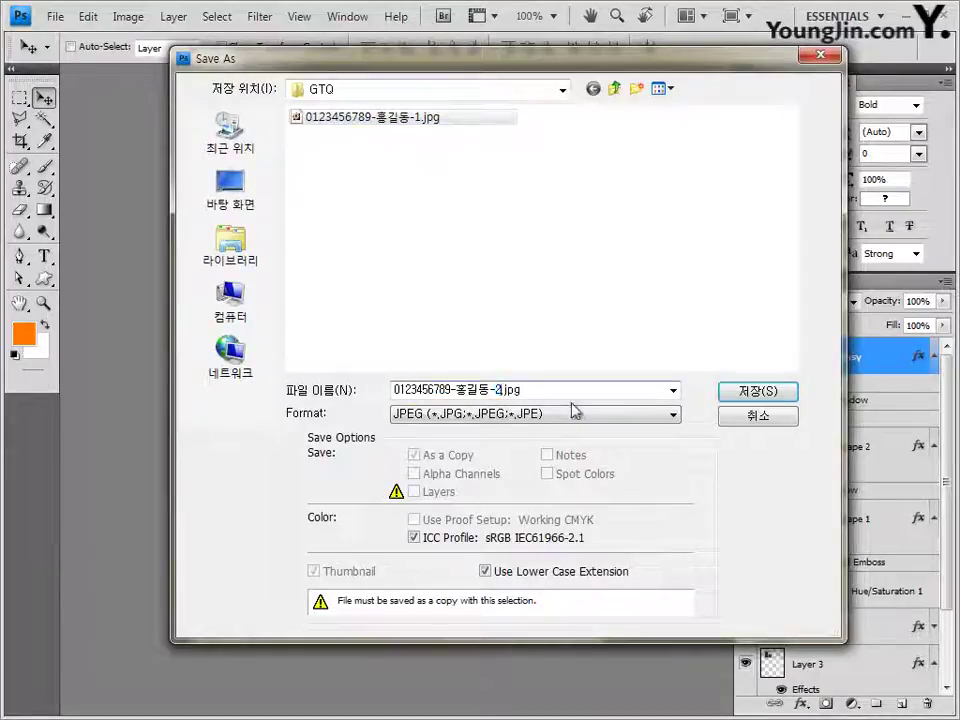
left_click(766, 392)
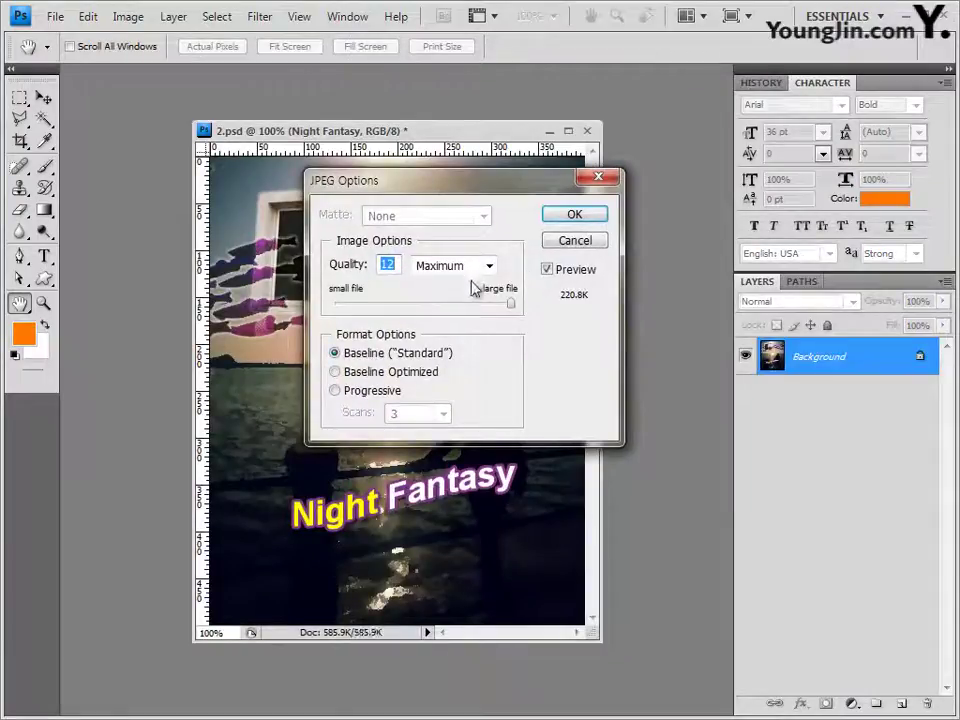
type("8")
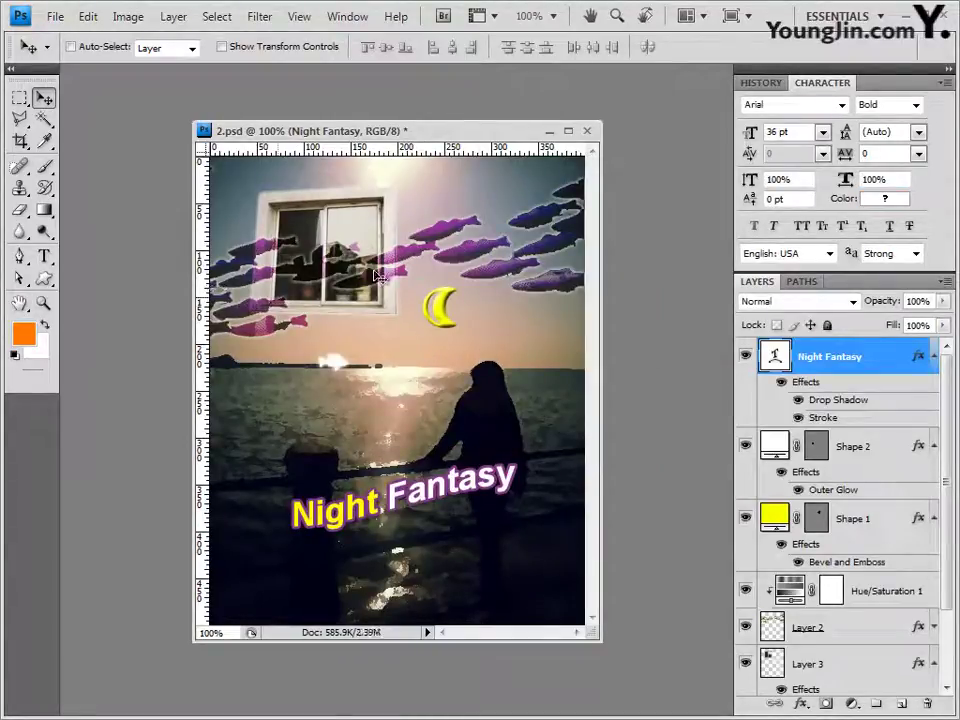
Resize the image to 40 × 50 pixels with proportions constrained, and enlarge its document window
left_click(128, 17)
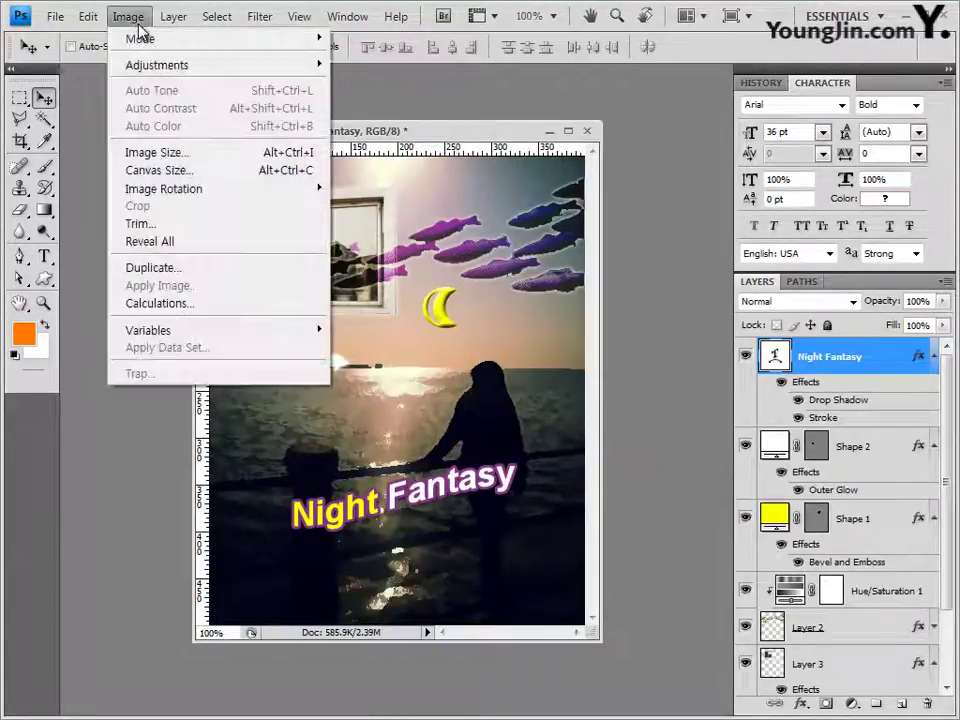
left_click(152, 153)
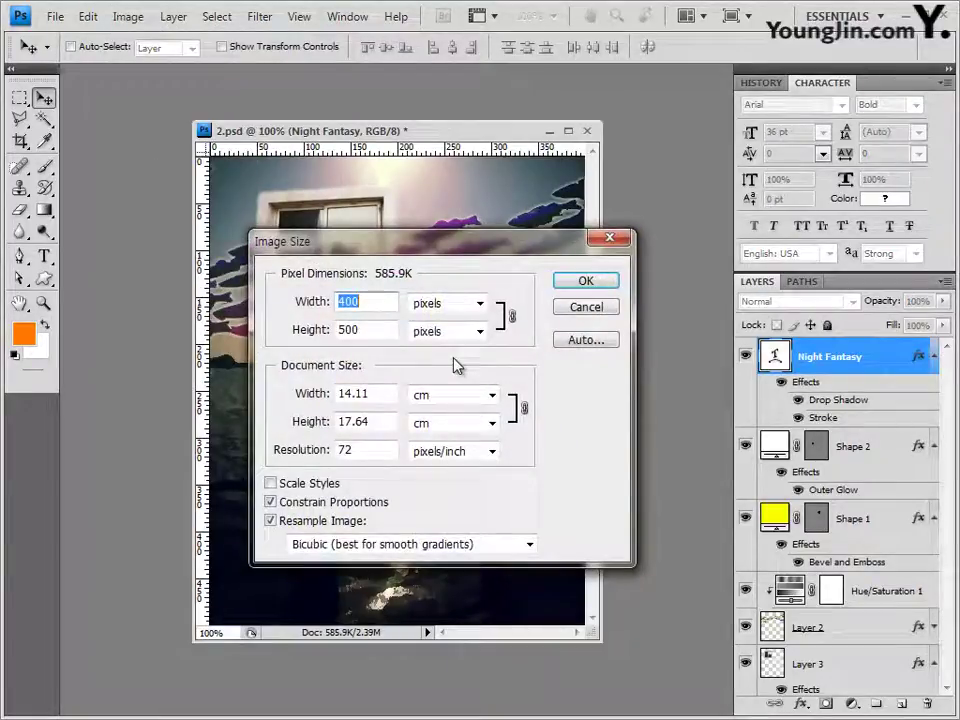
mouse_move(456, 366)
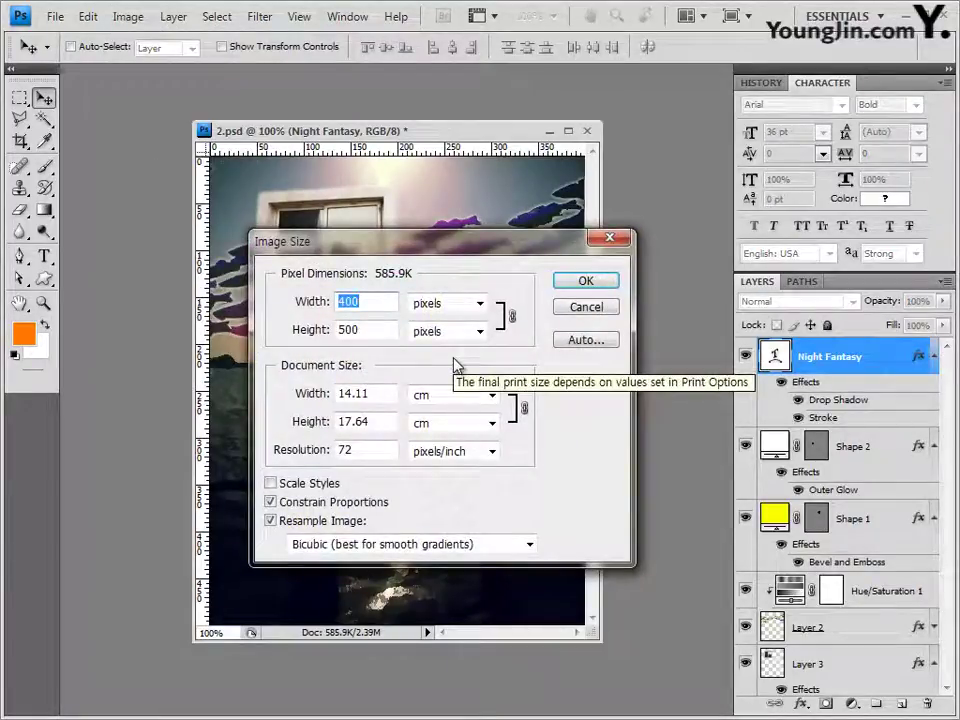
type("40")
left_click(378, 332)
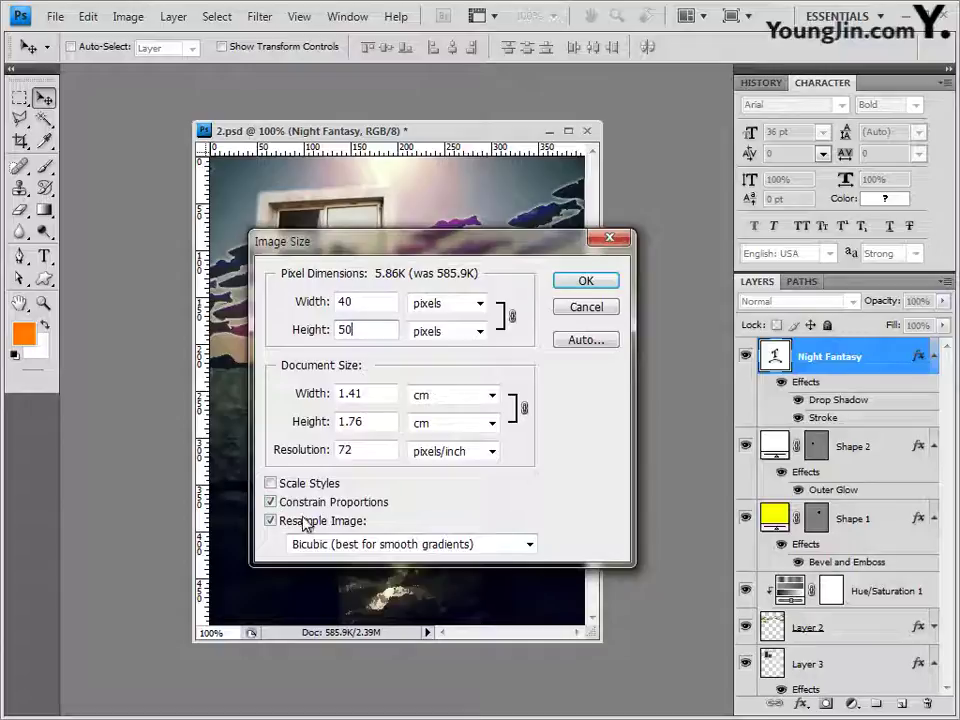
left_click(608, 281)
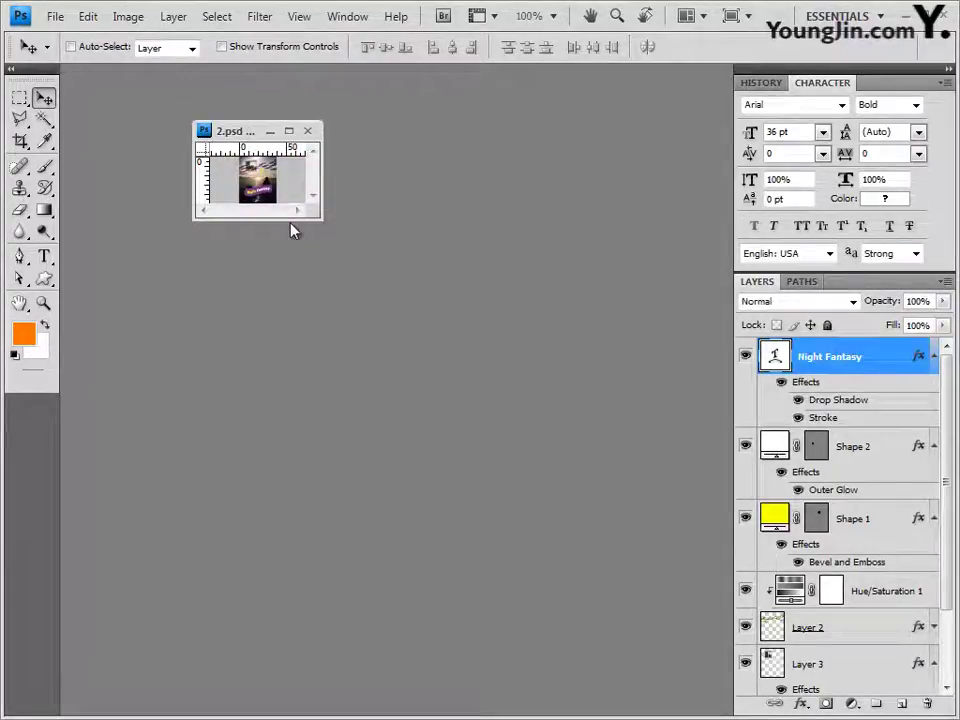
left_click_drag(314, 216, 406, 286)
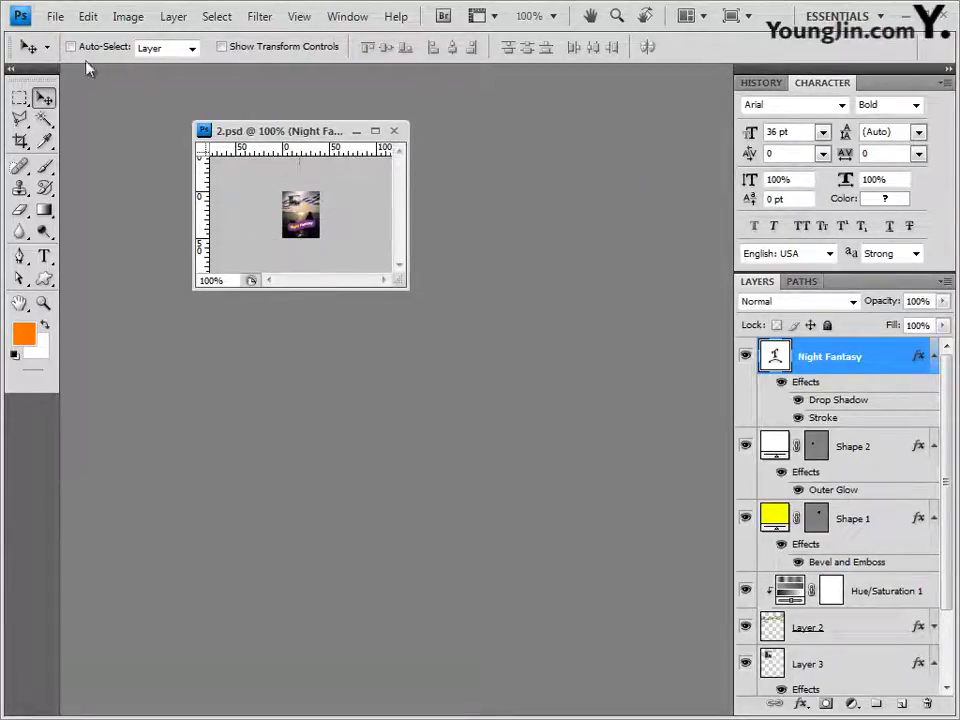
Save the reduced image as a layered PSD named with the examinee number, name and suffix -2, with maximized compatibility, and close it
left_click(55, 19)
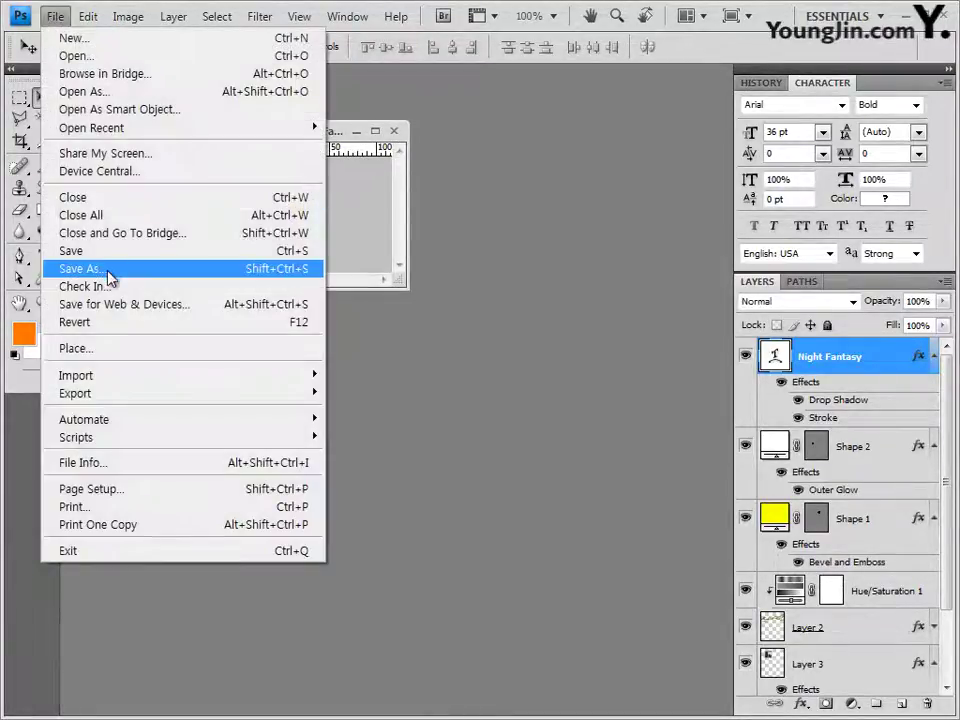
left_click(82, 268)
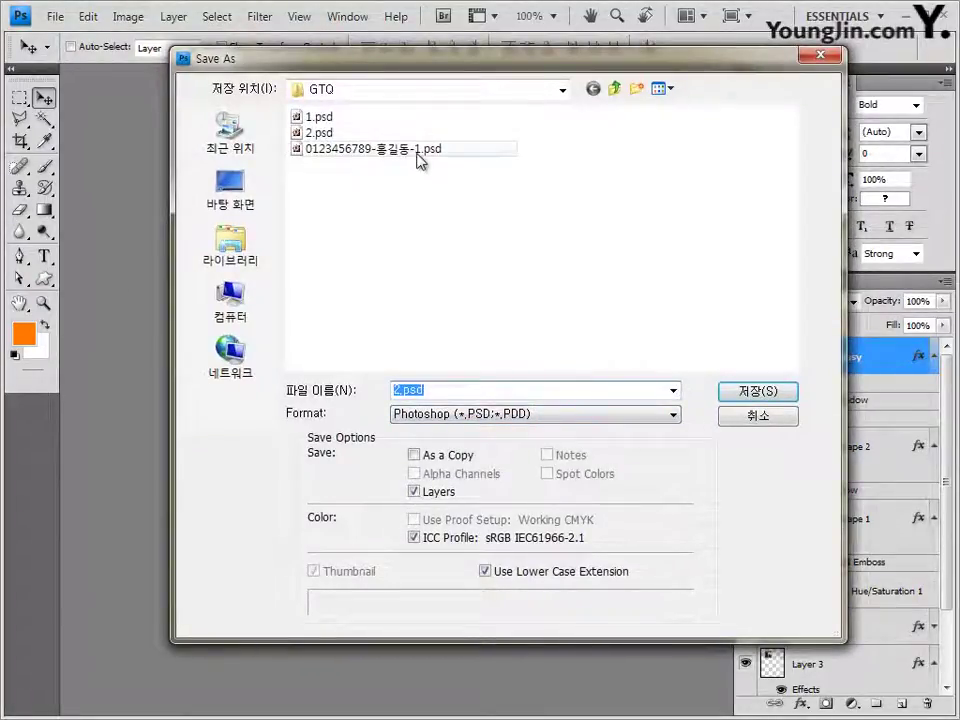
left_click(418, 152)
left_click(505, 389)
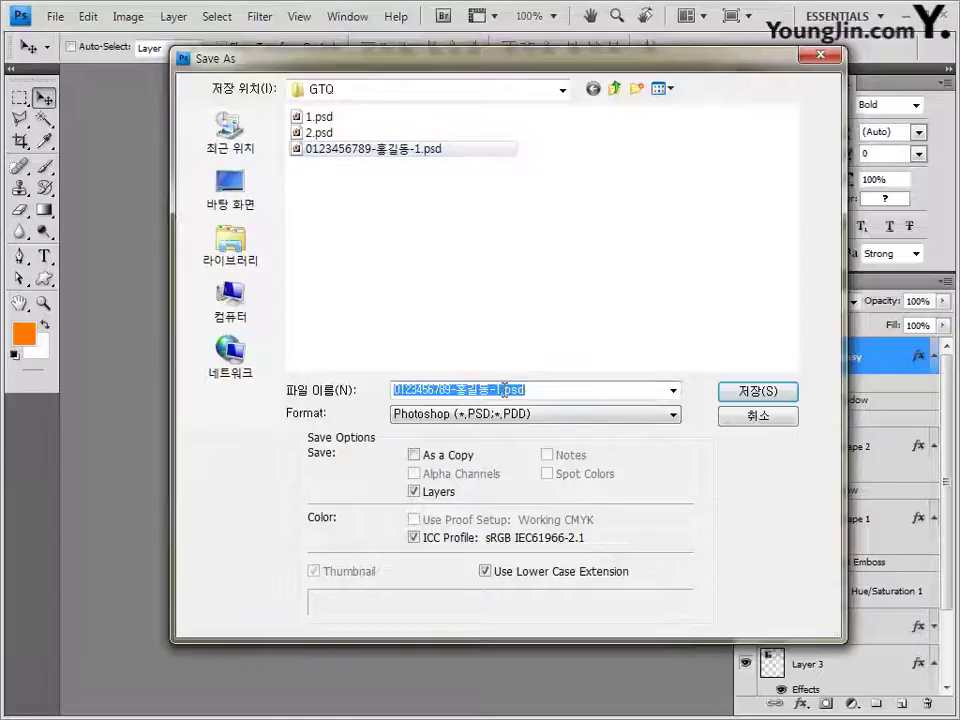
left_click(501, 389)
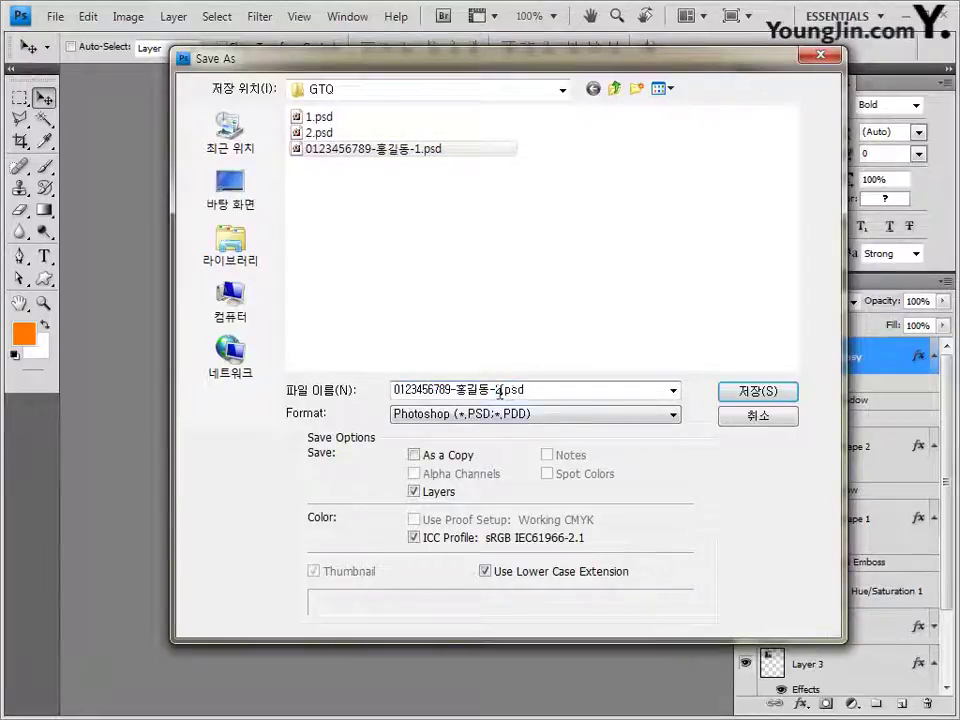
left_click(770, 391)
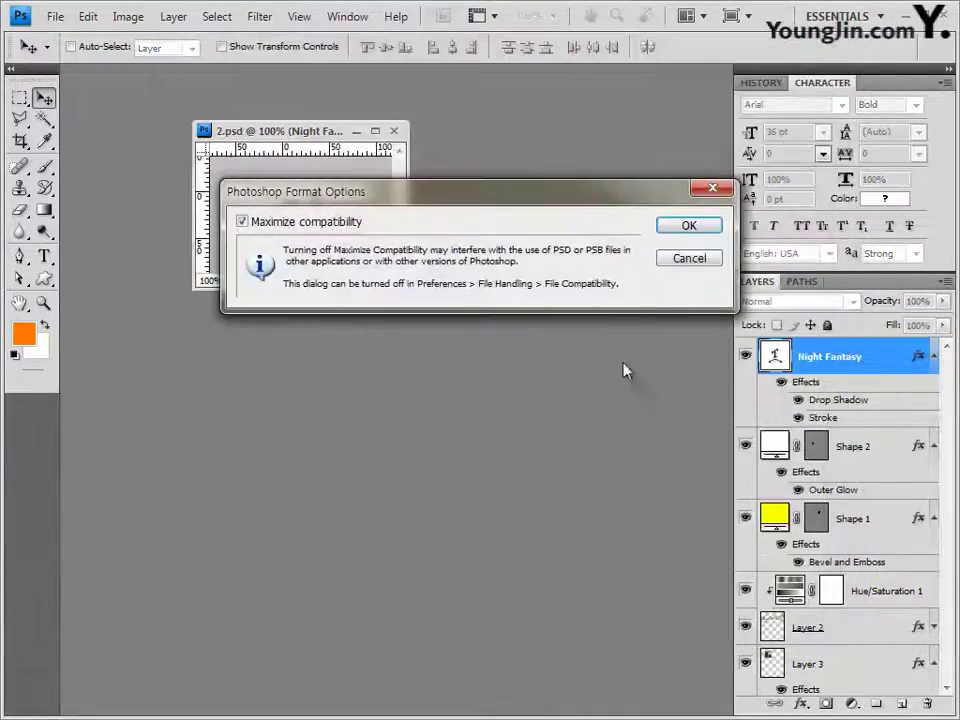
left_click(692, 227)
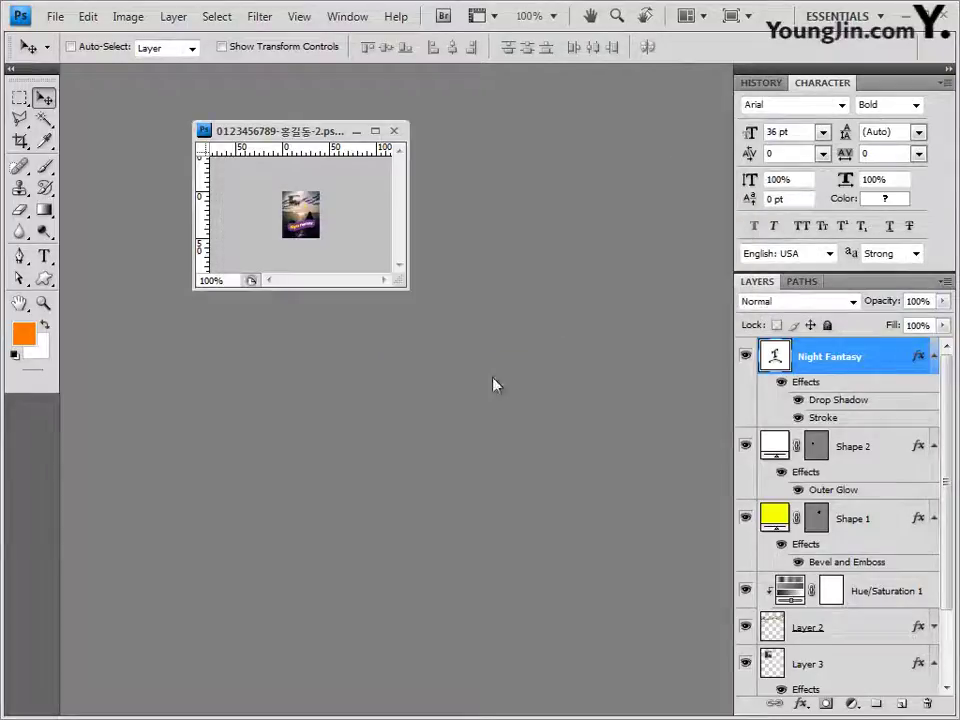
left_click(394, 131)
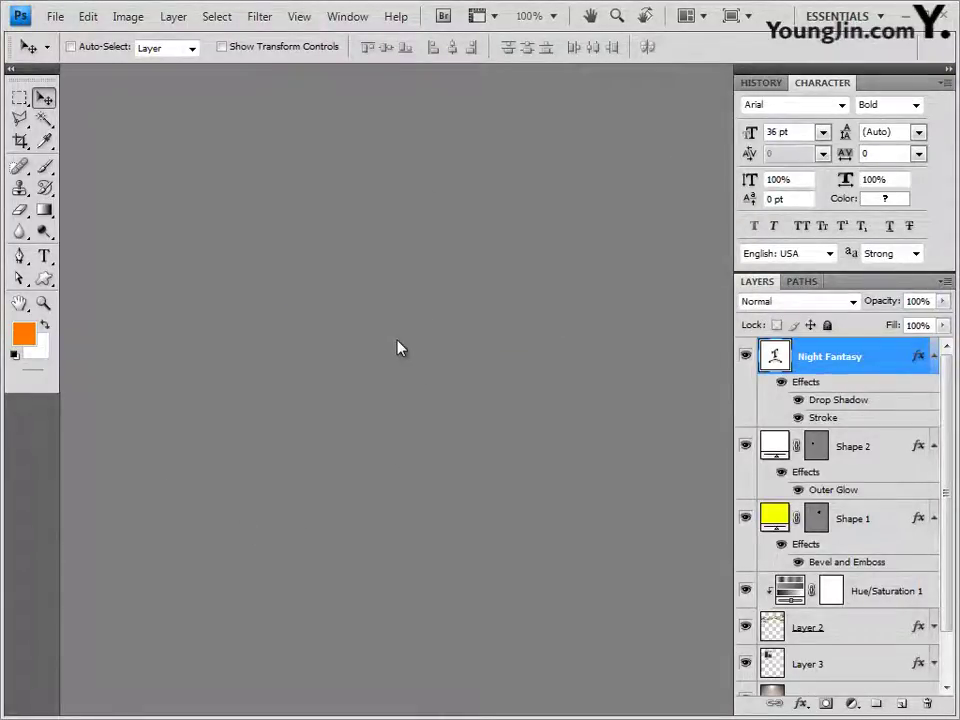
Check the GTQ folder for the JPG and PSD submission files with the suffix -2, without opening them
double_click(396, 347)
left_click_drag(471, 246, 442, 195)
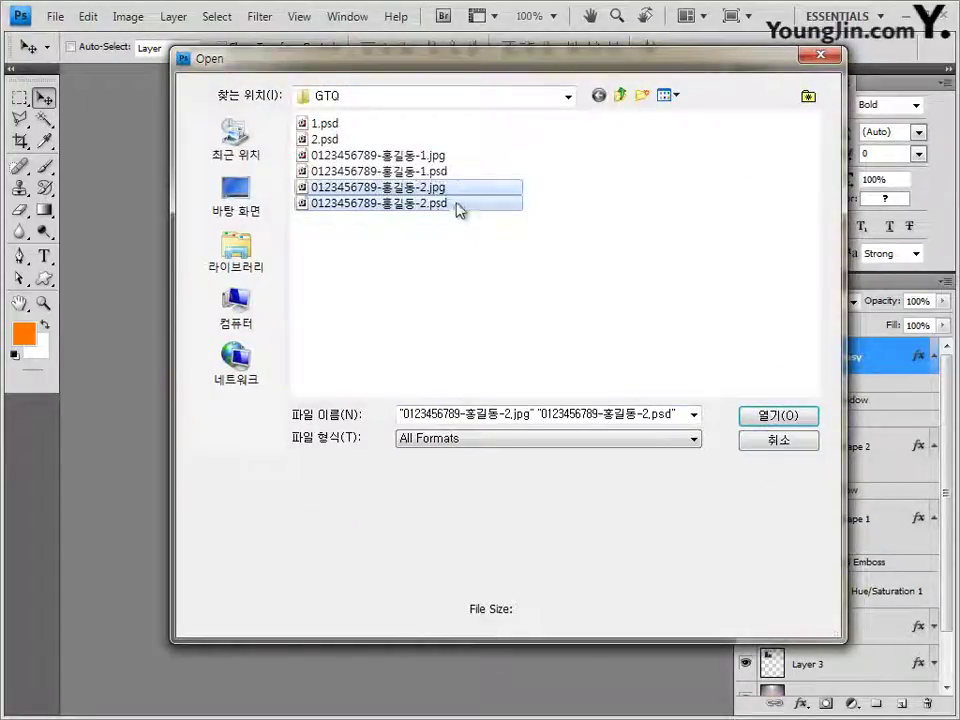
left_click(772, 441)
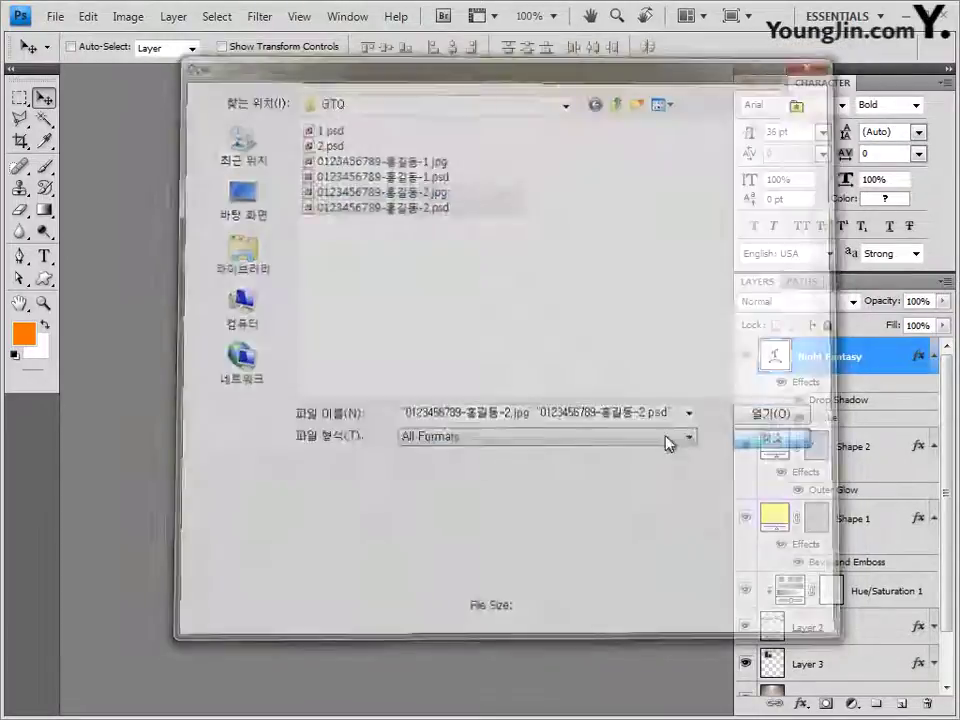